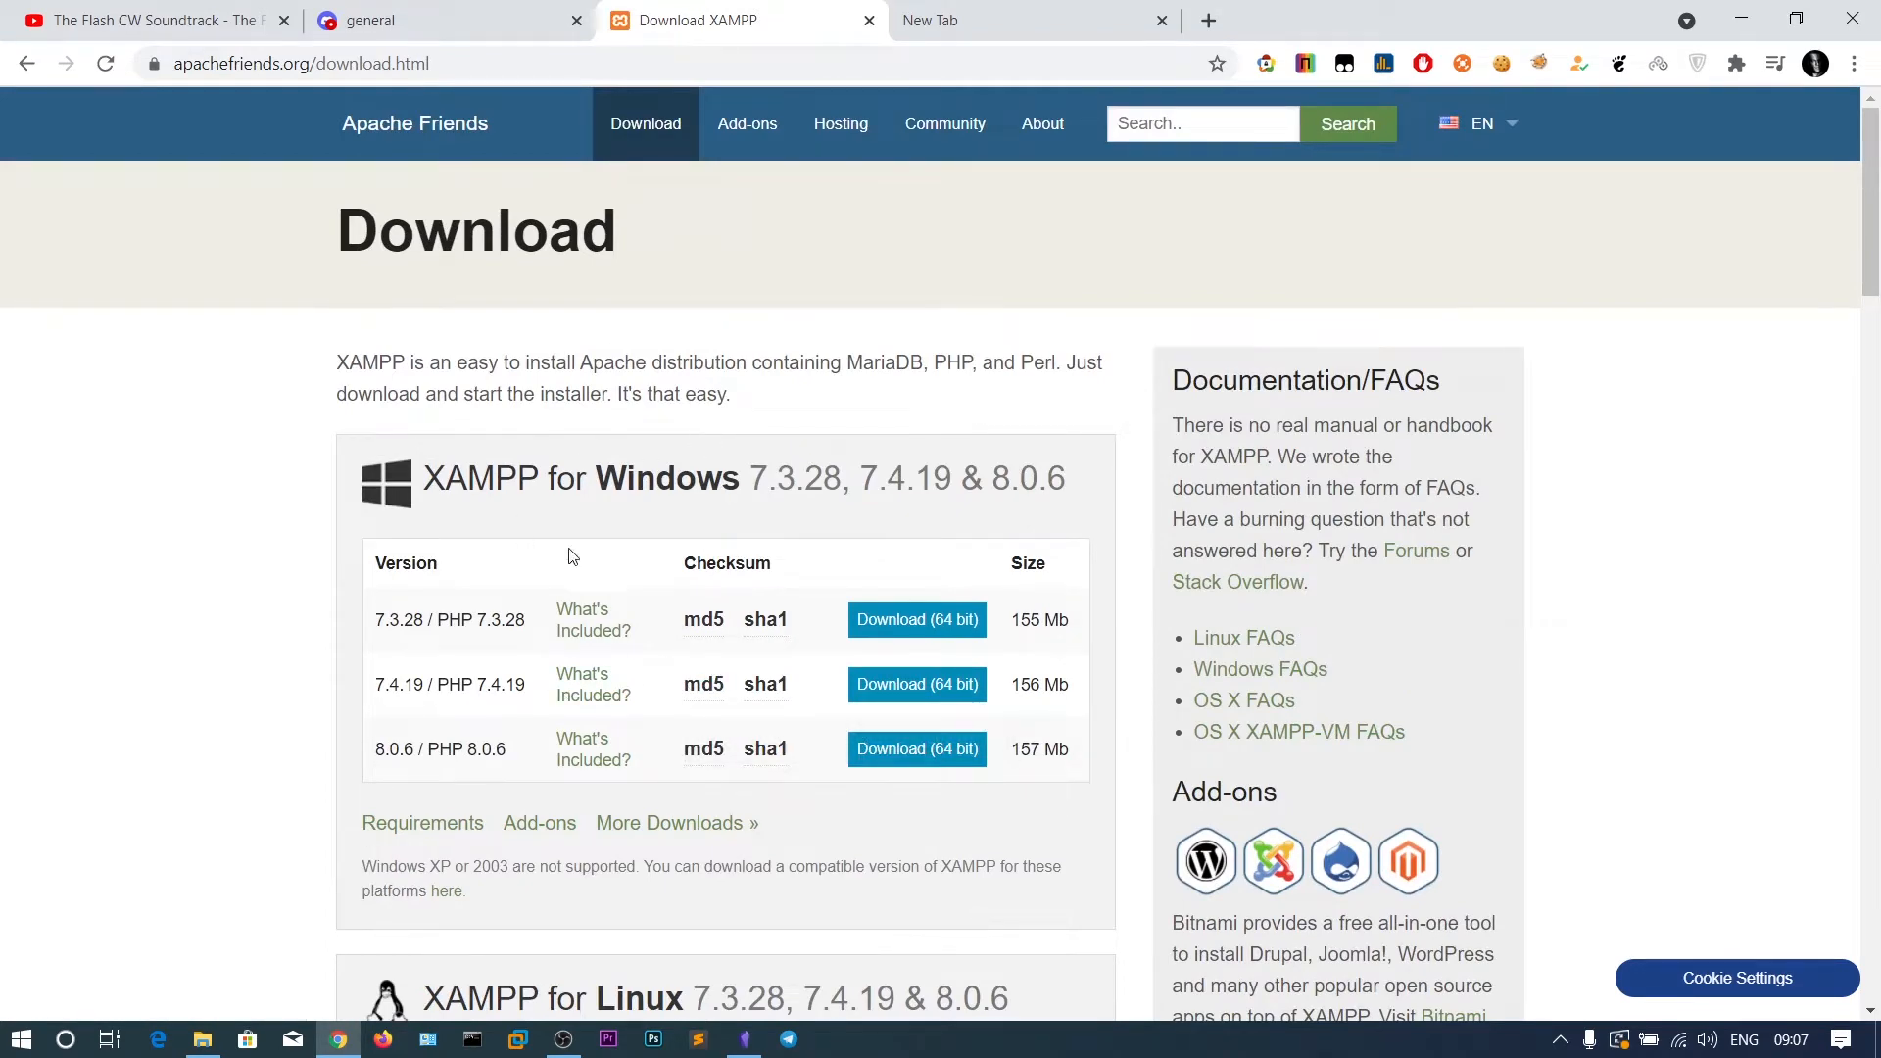
# Look over the XAMPP for Windows download list, then switch to the open Google tab
pyautogui.scroll(-5, 595, 619)
pyautogui.scroll(5, 588, 642)
pyautogui.scroll(-5, 651, 539)
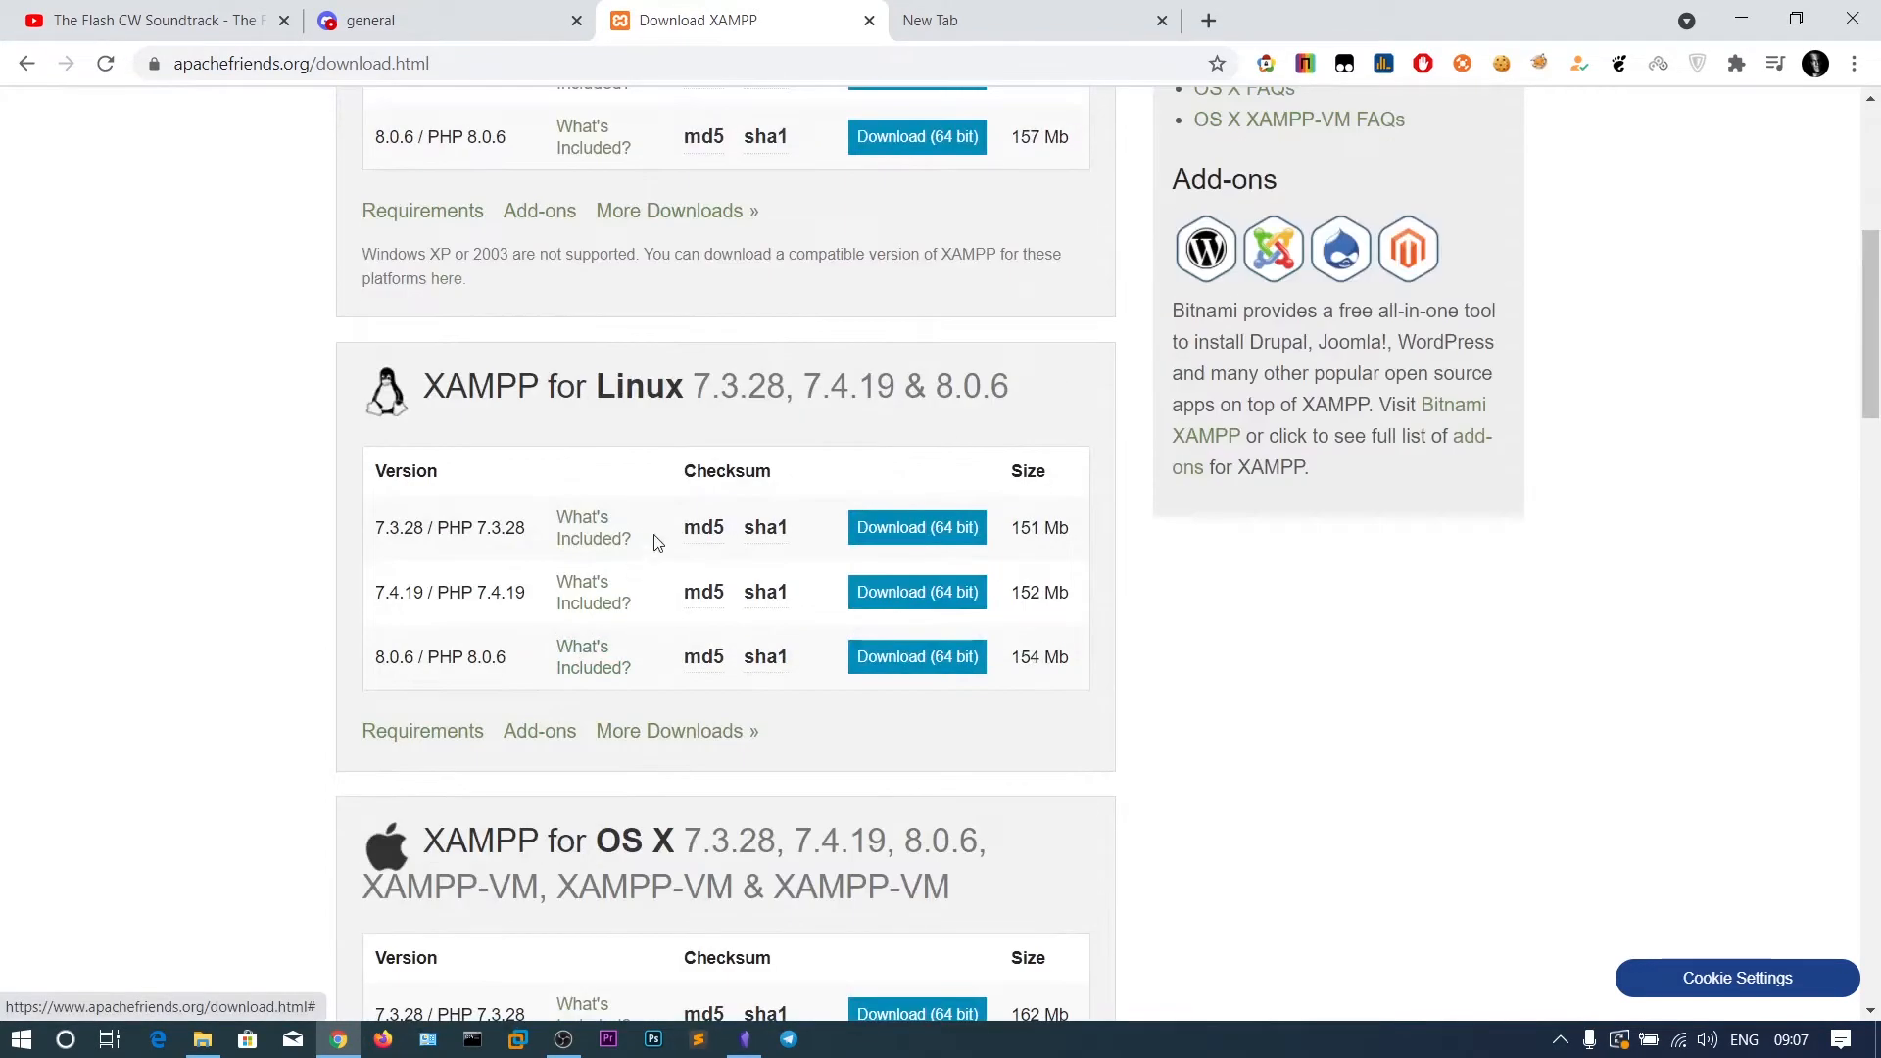
pyautogui.scroll(5, 751, 509)
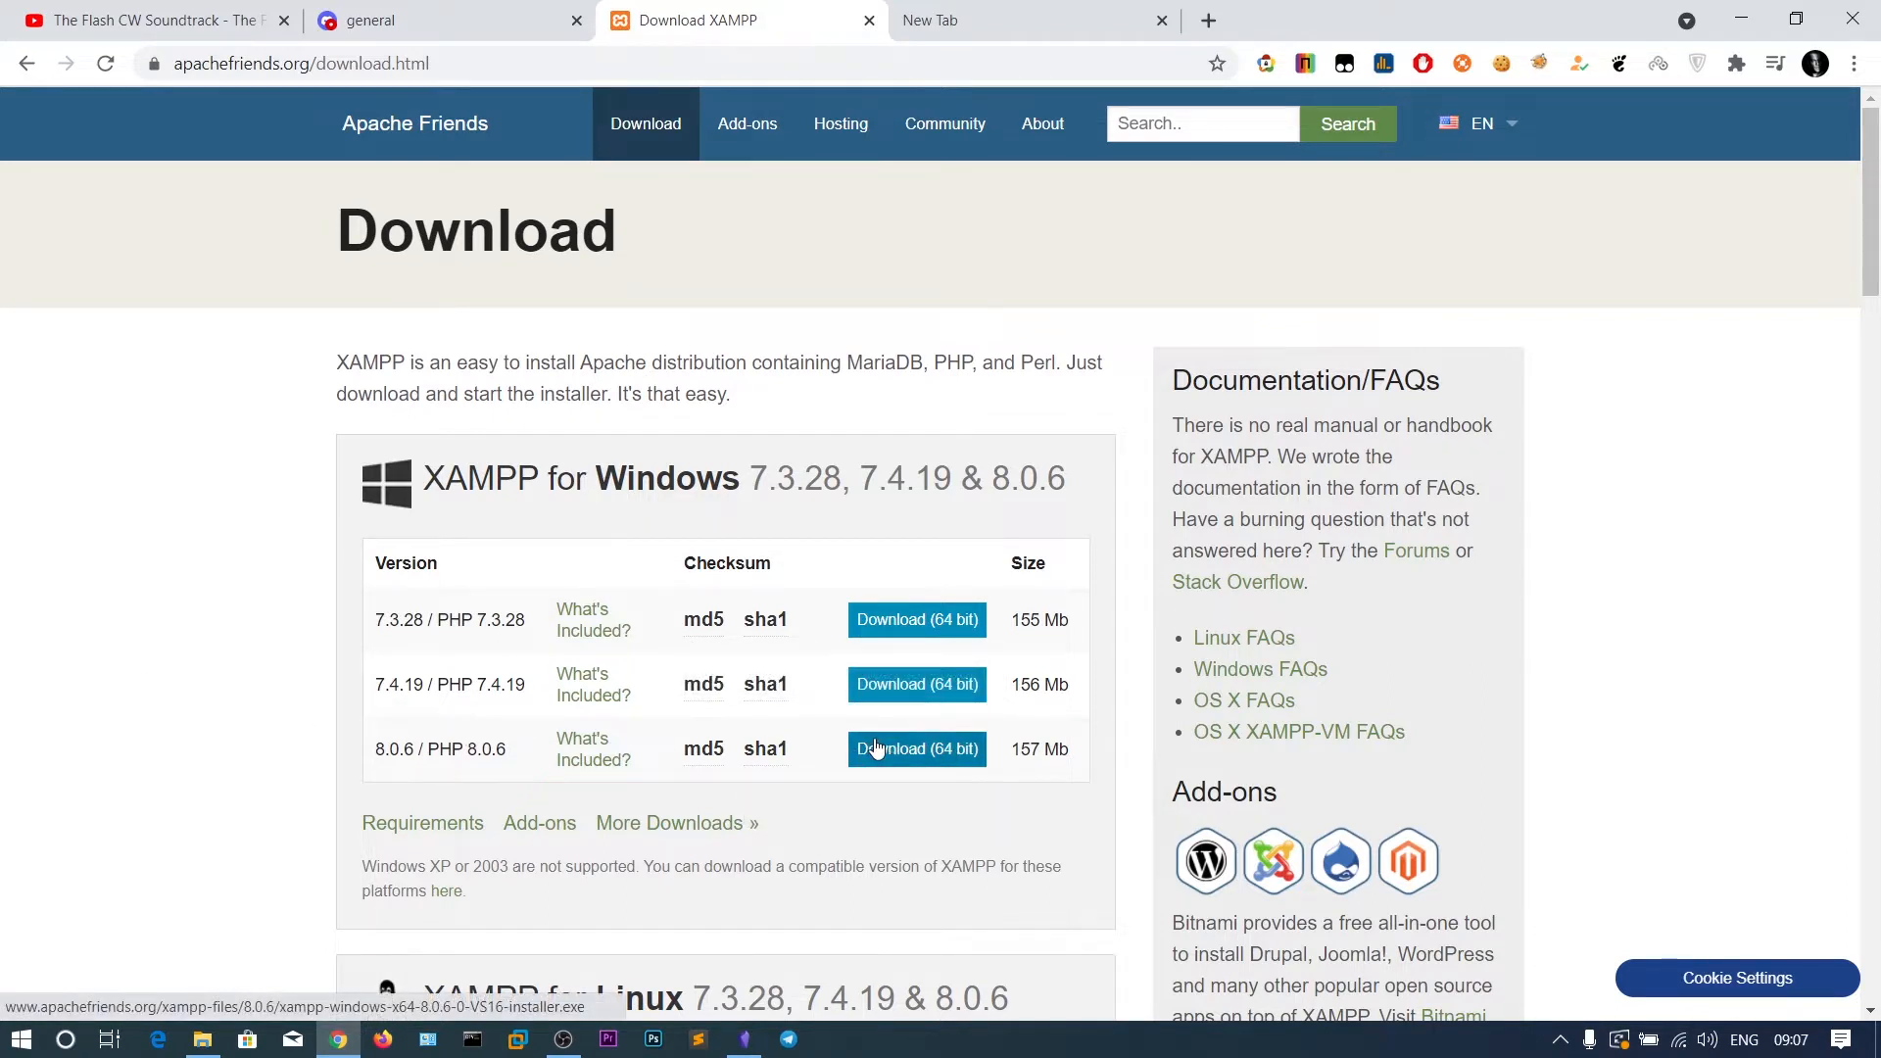
pyautogui.hotkey('ctrl', 'Tab')
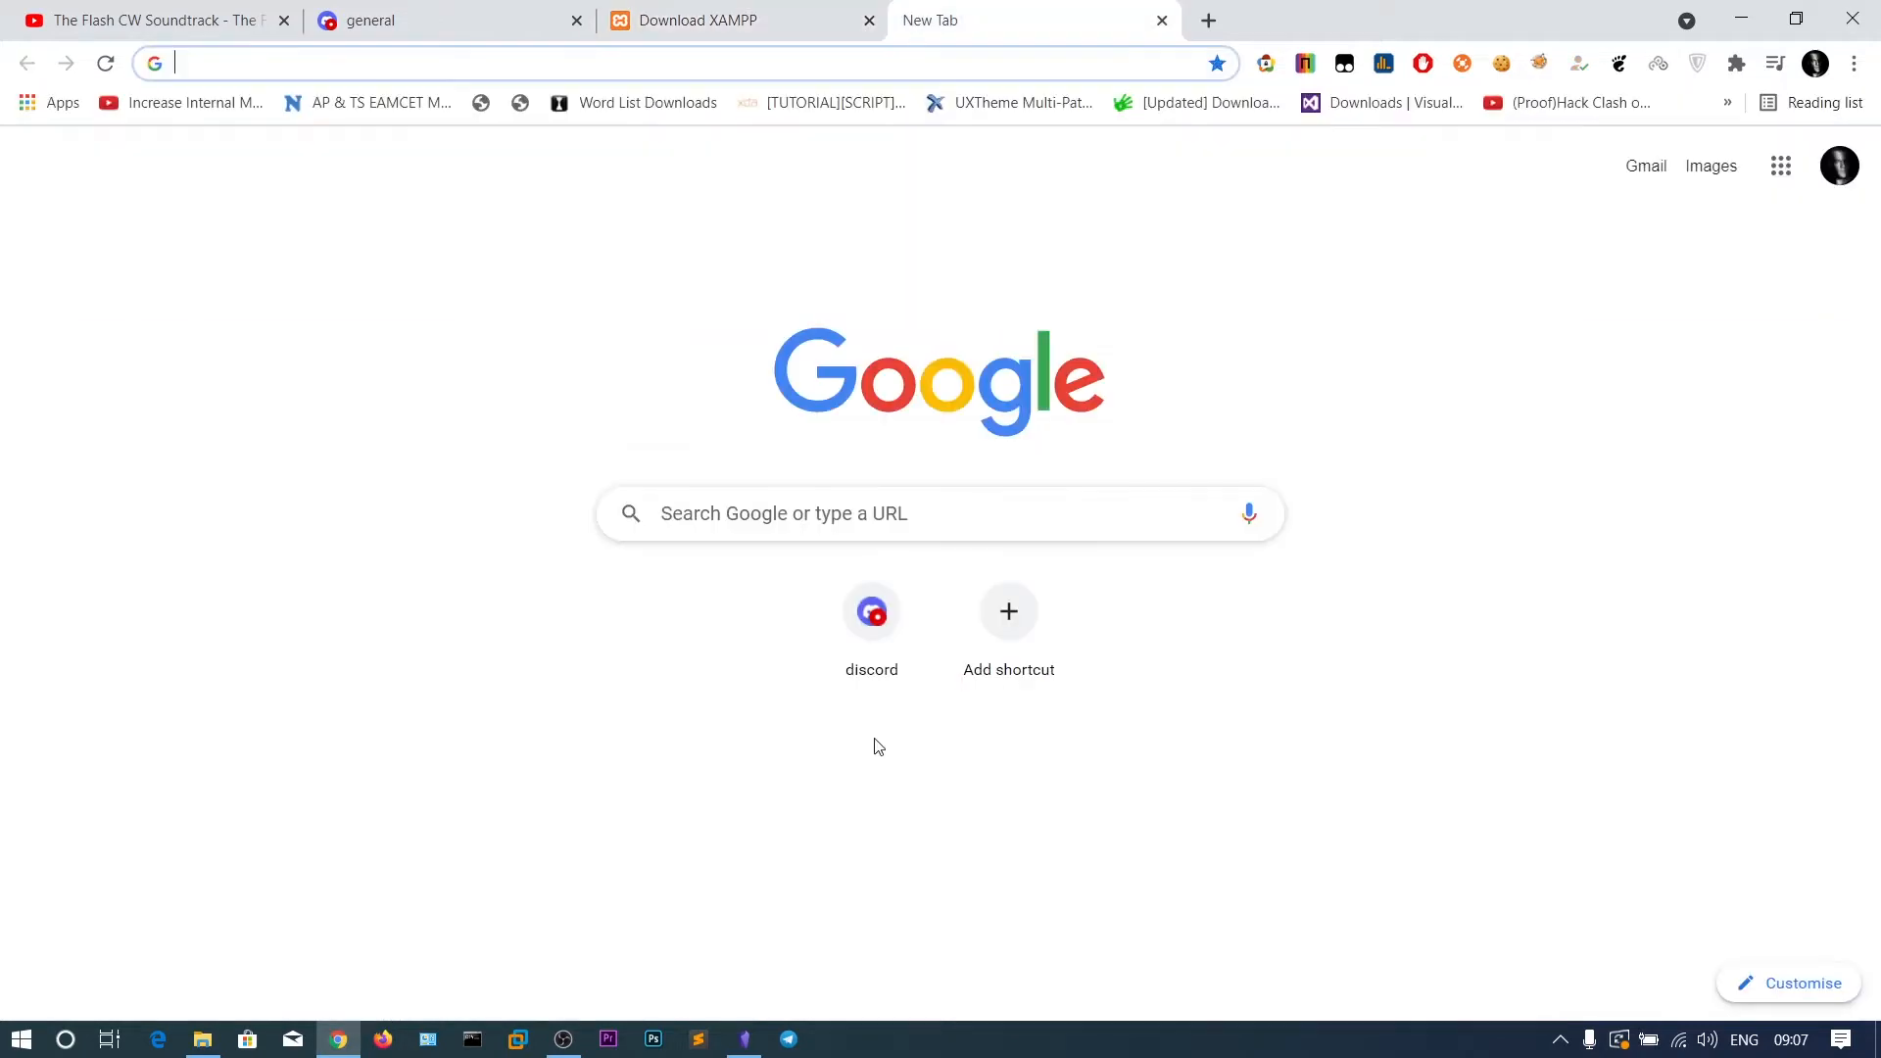
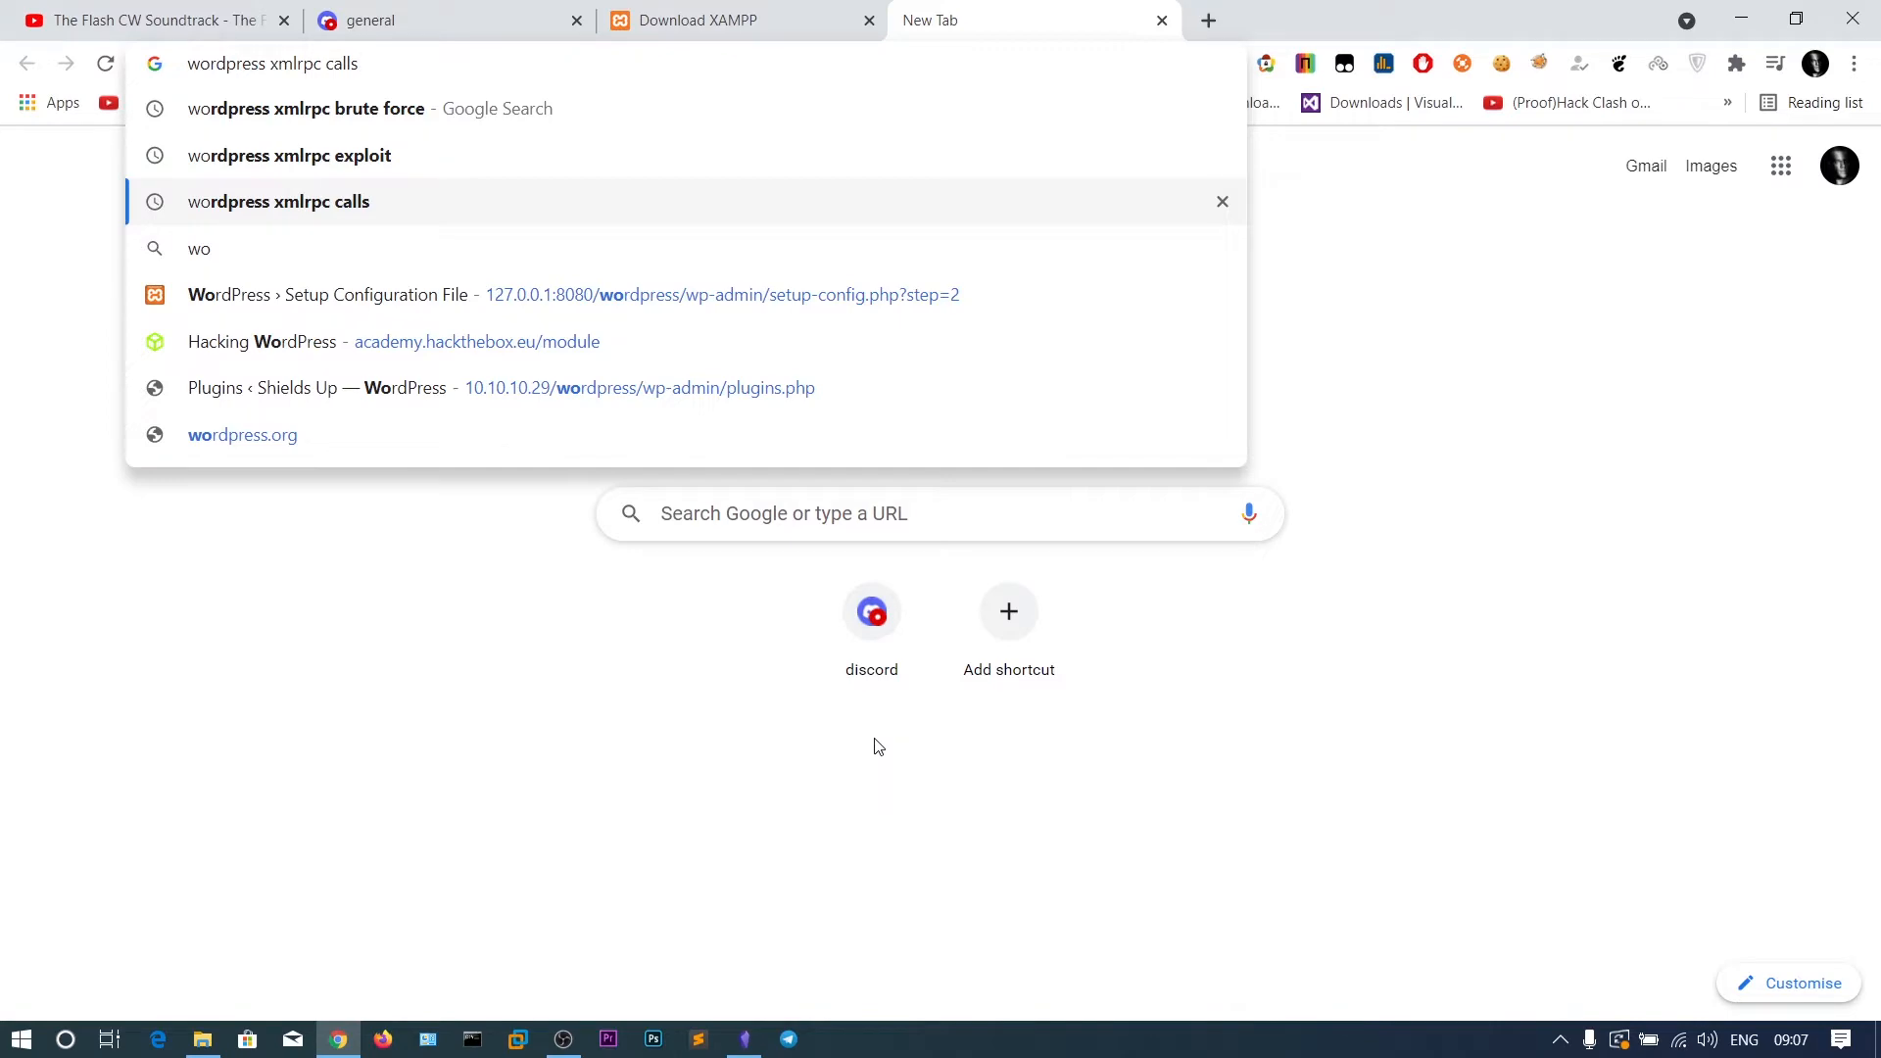
# Search Google for 'wordpress download' and download WordPress 5.7.2 from wordpress.org
pyautogui.write('rdpress download')
pyautogui.press('Return')
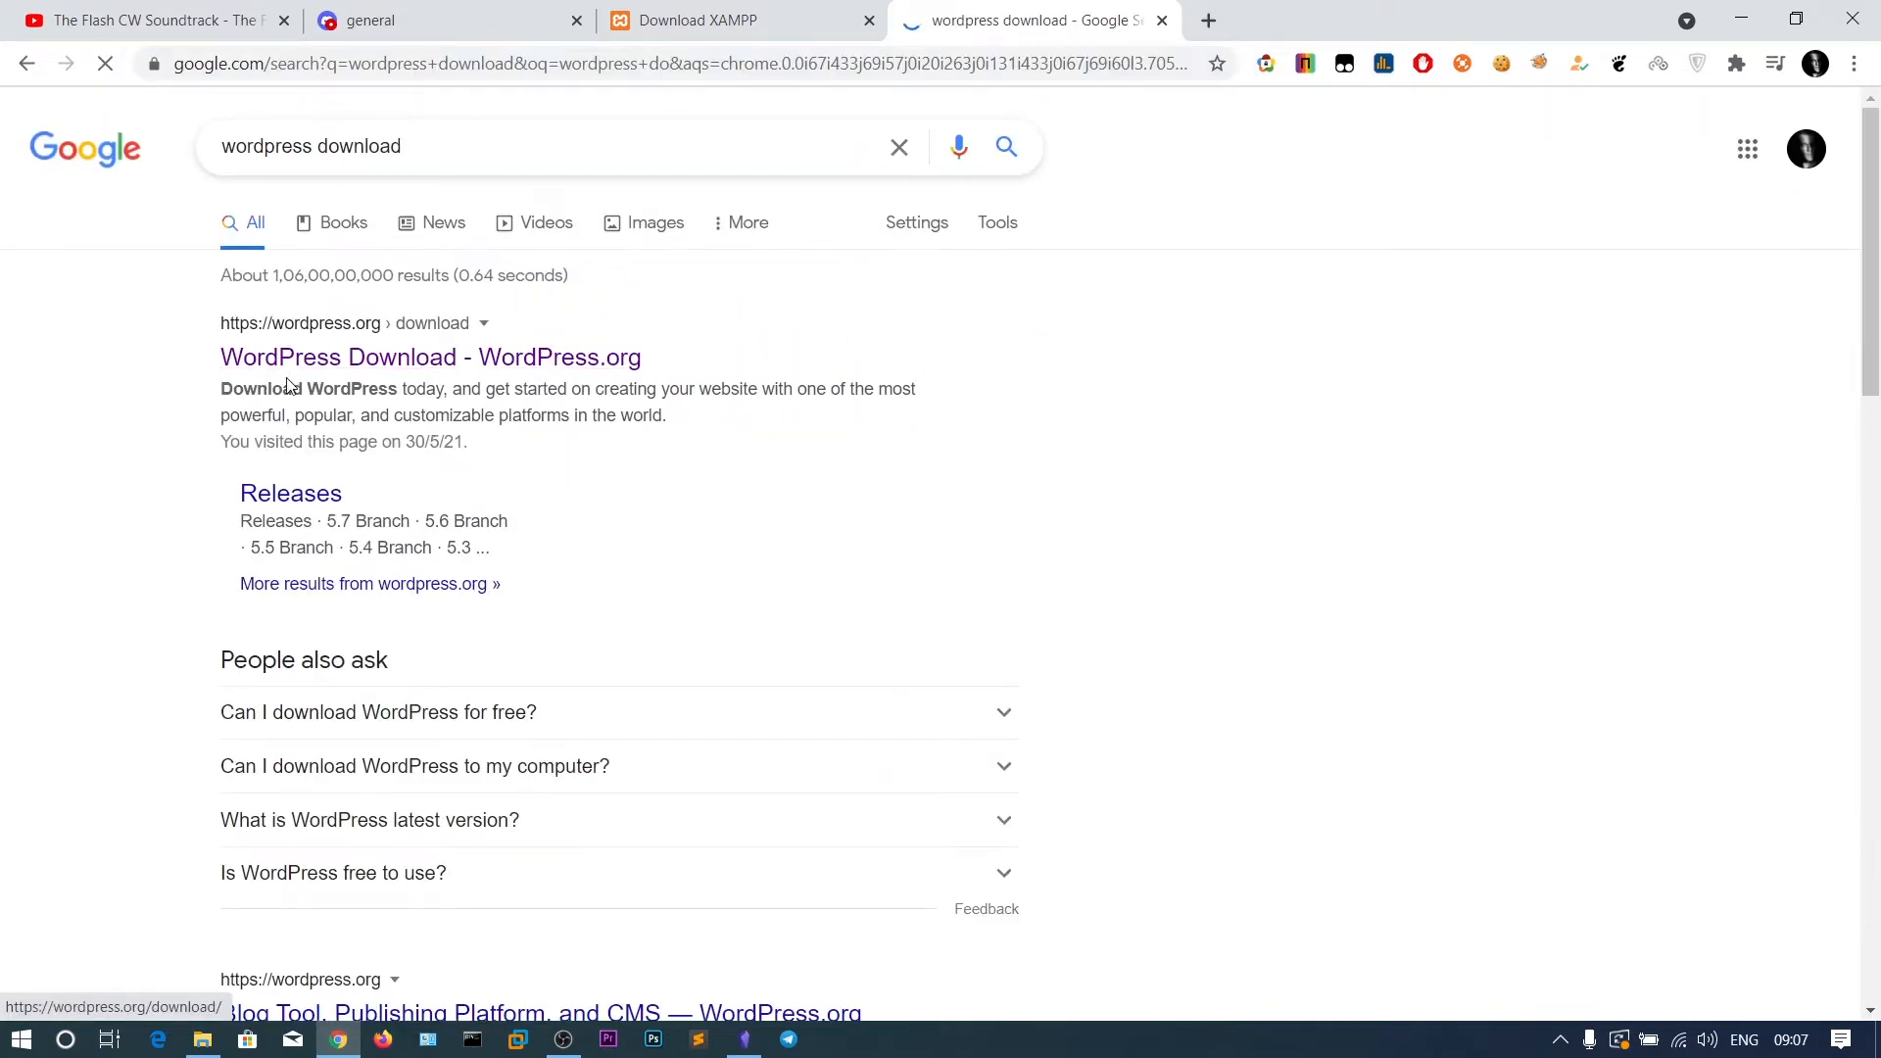
pyautogui.click(287, 382)
pyautogui.scroll(-7, 788, 534)
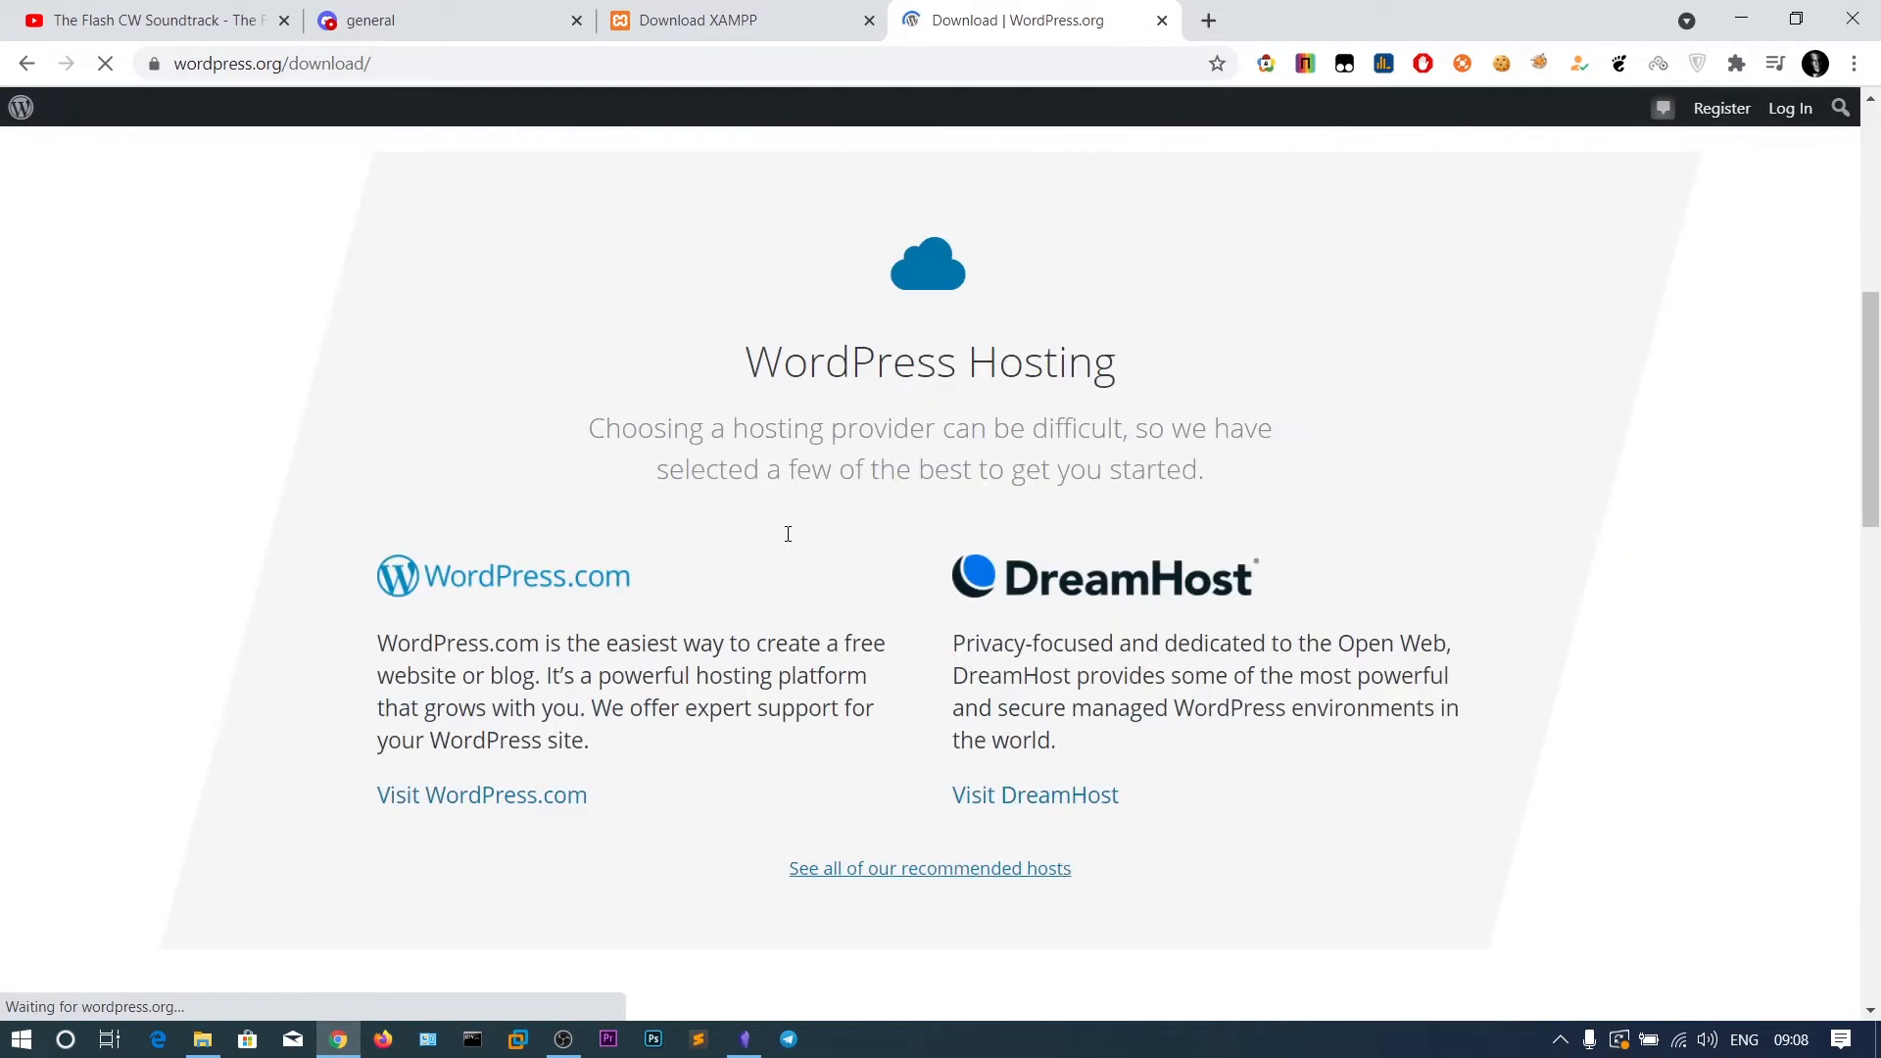
pyautogui.scroll(-5, 788, 534)
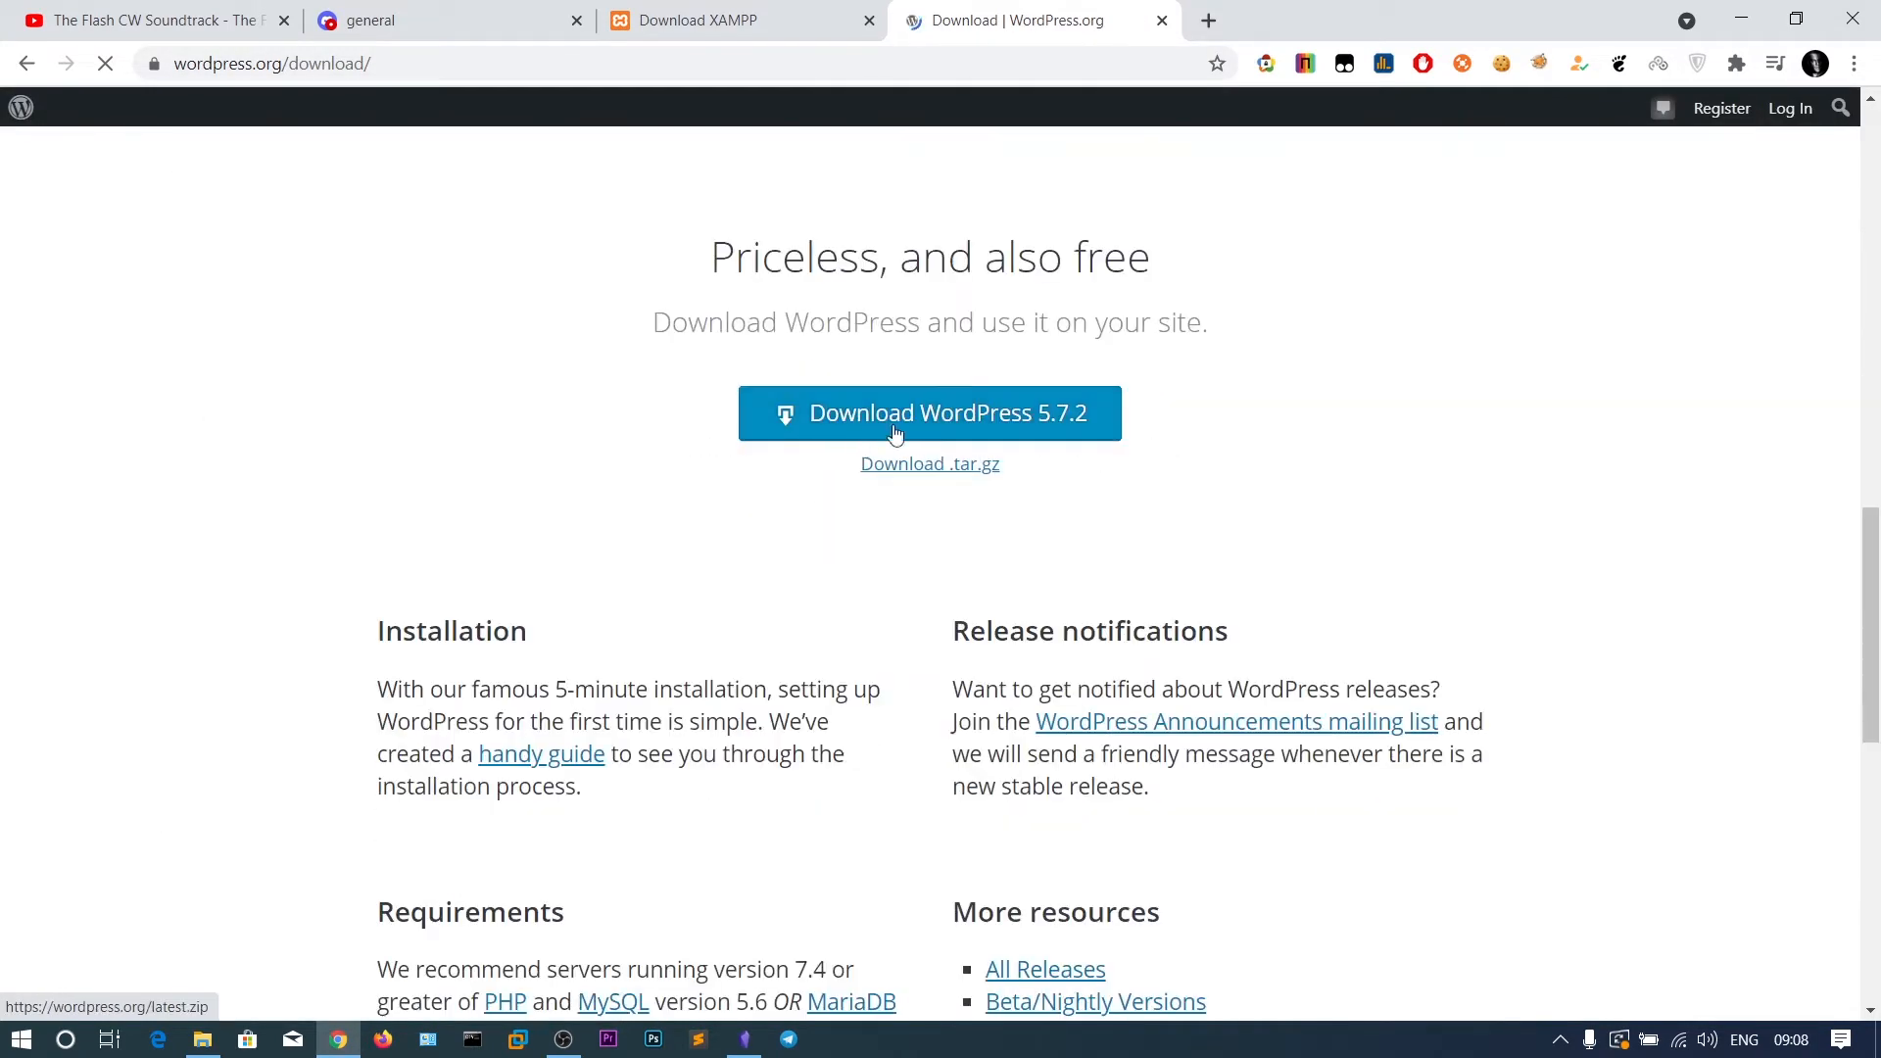
pyautogui.click(931, 424)
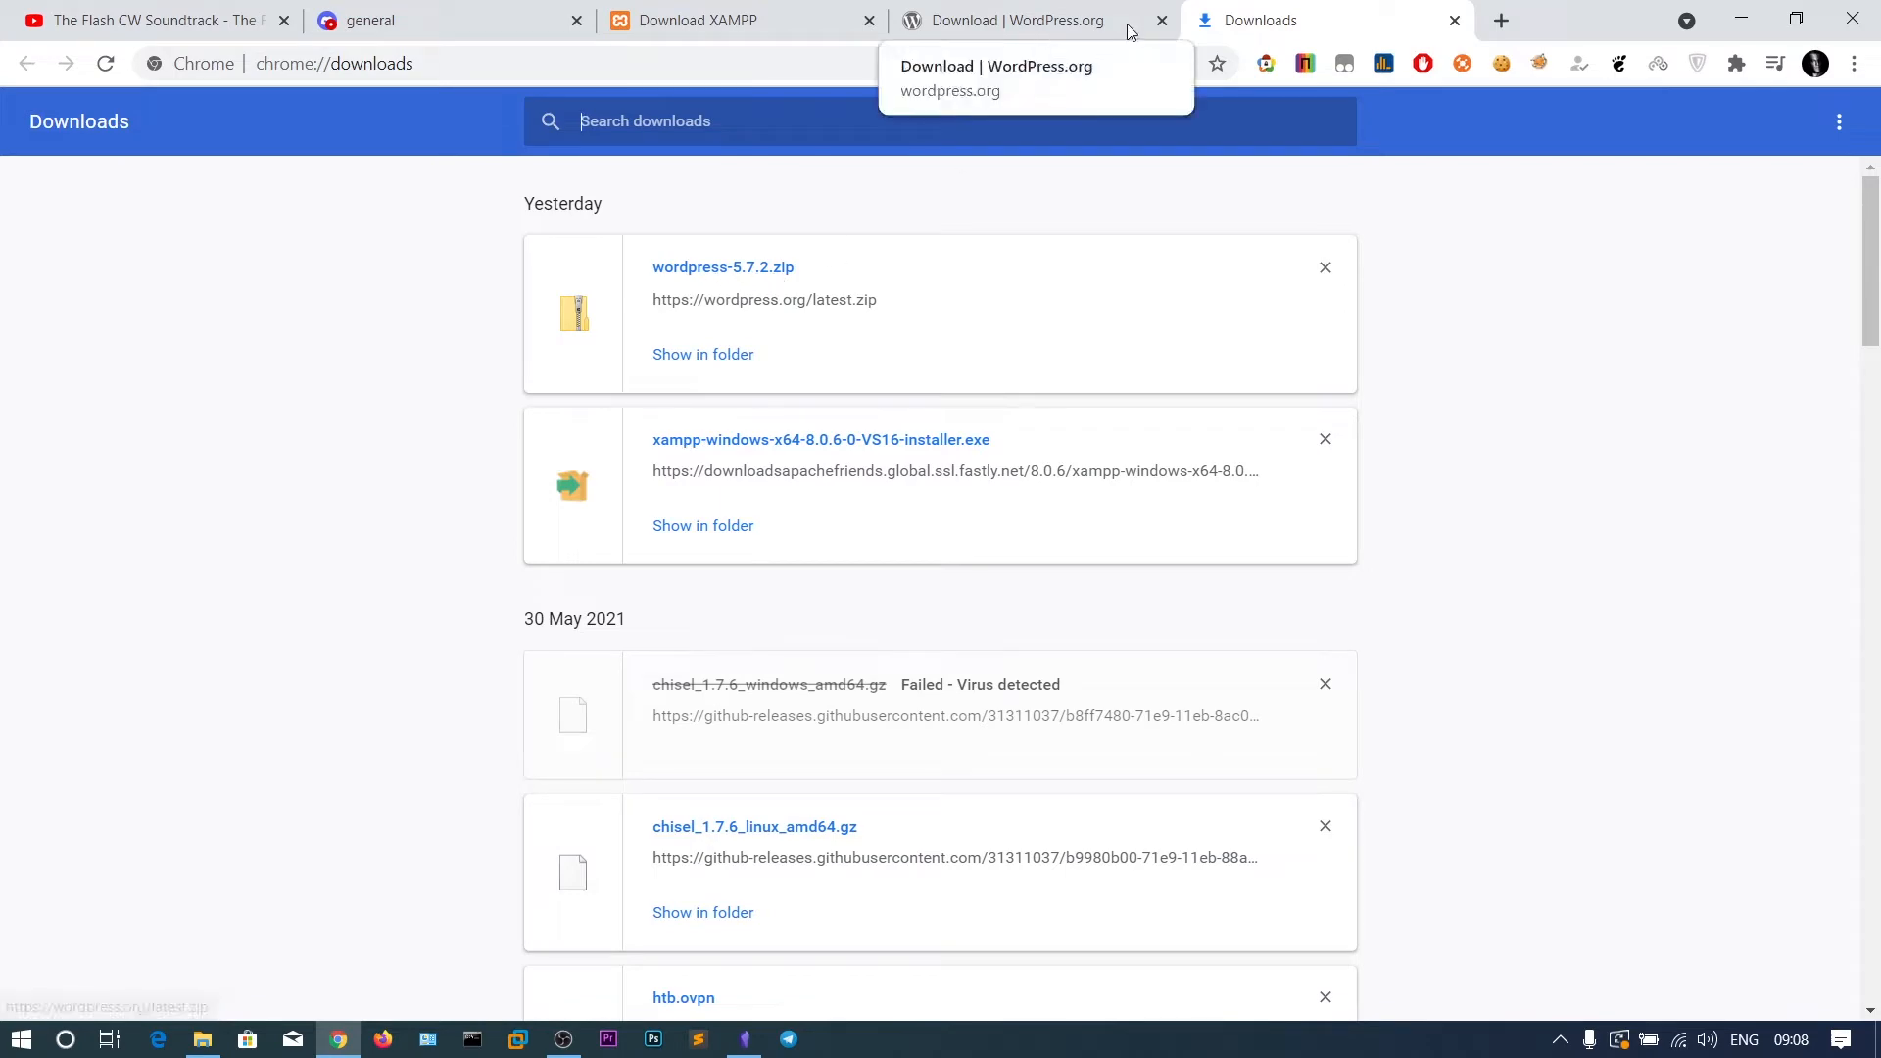
# Close the WordPress and XAMPP tabs and run the XAMPP 8.0.6 installer as administrator
pyautogui.click(1162, 21)
pyautogui.click(881, 27)
pyautogui.click(869, 21)
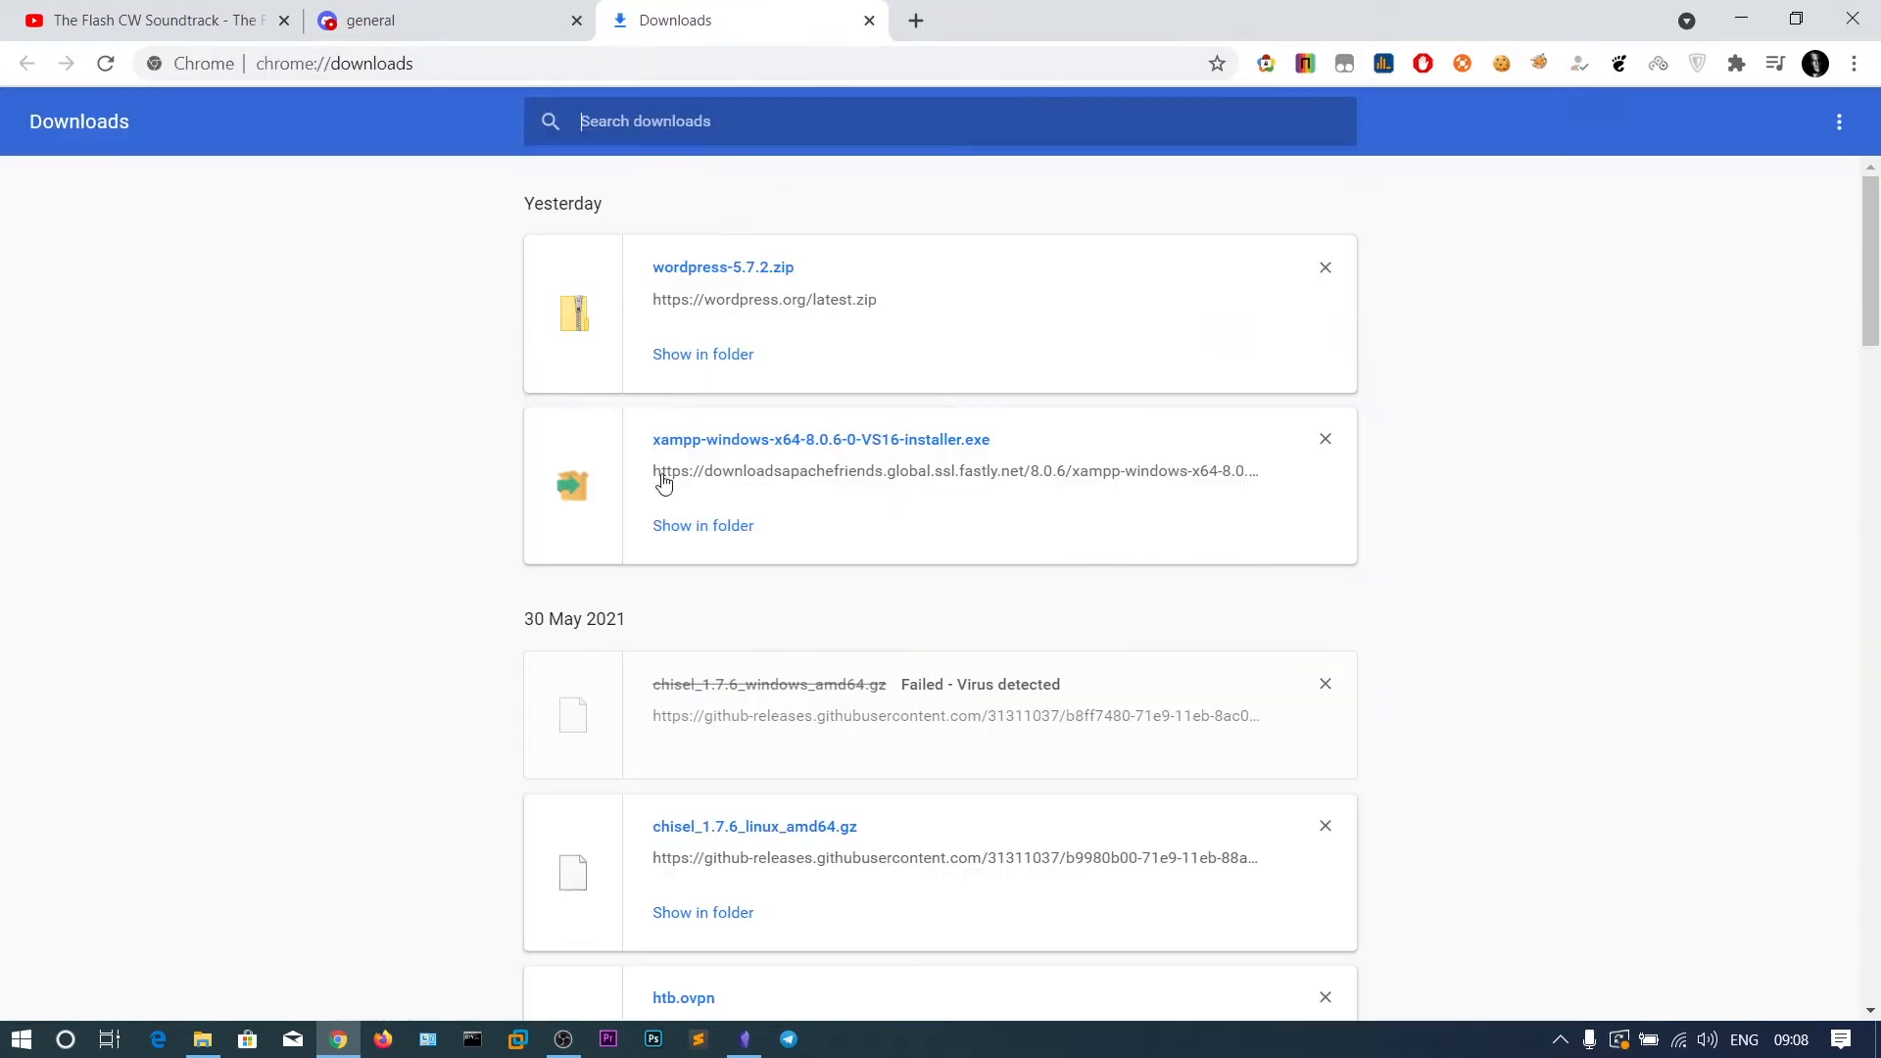
pyautogui.click(676, 526)
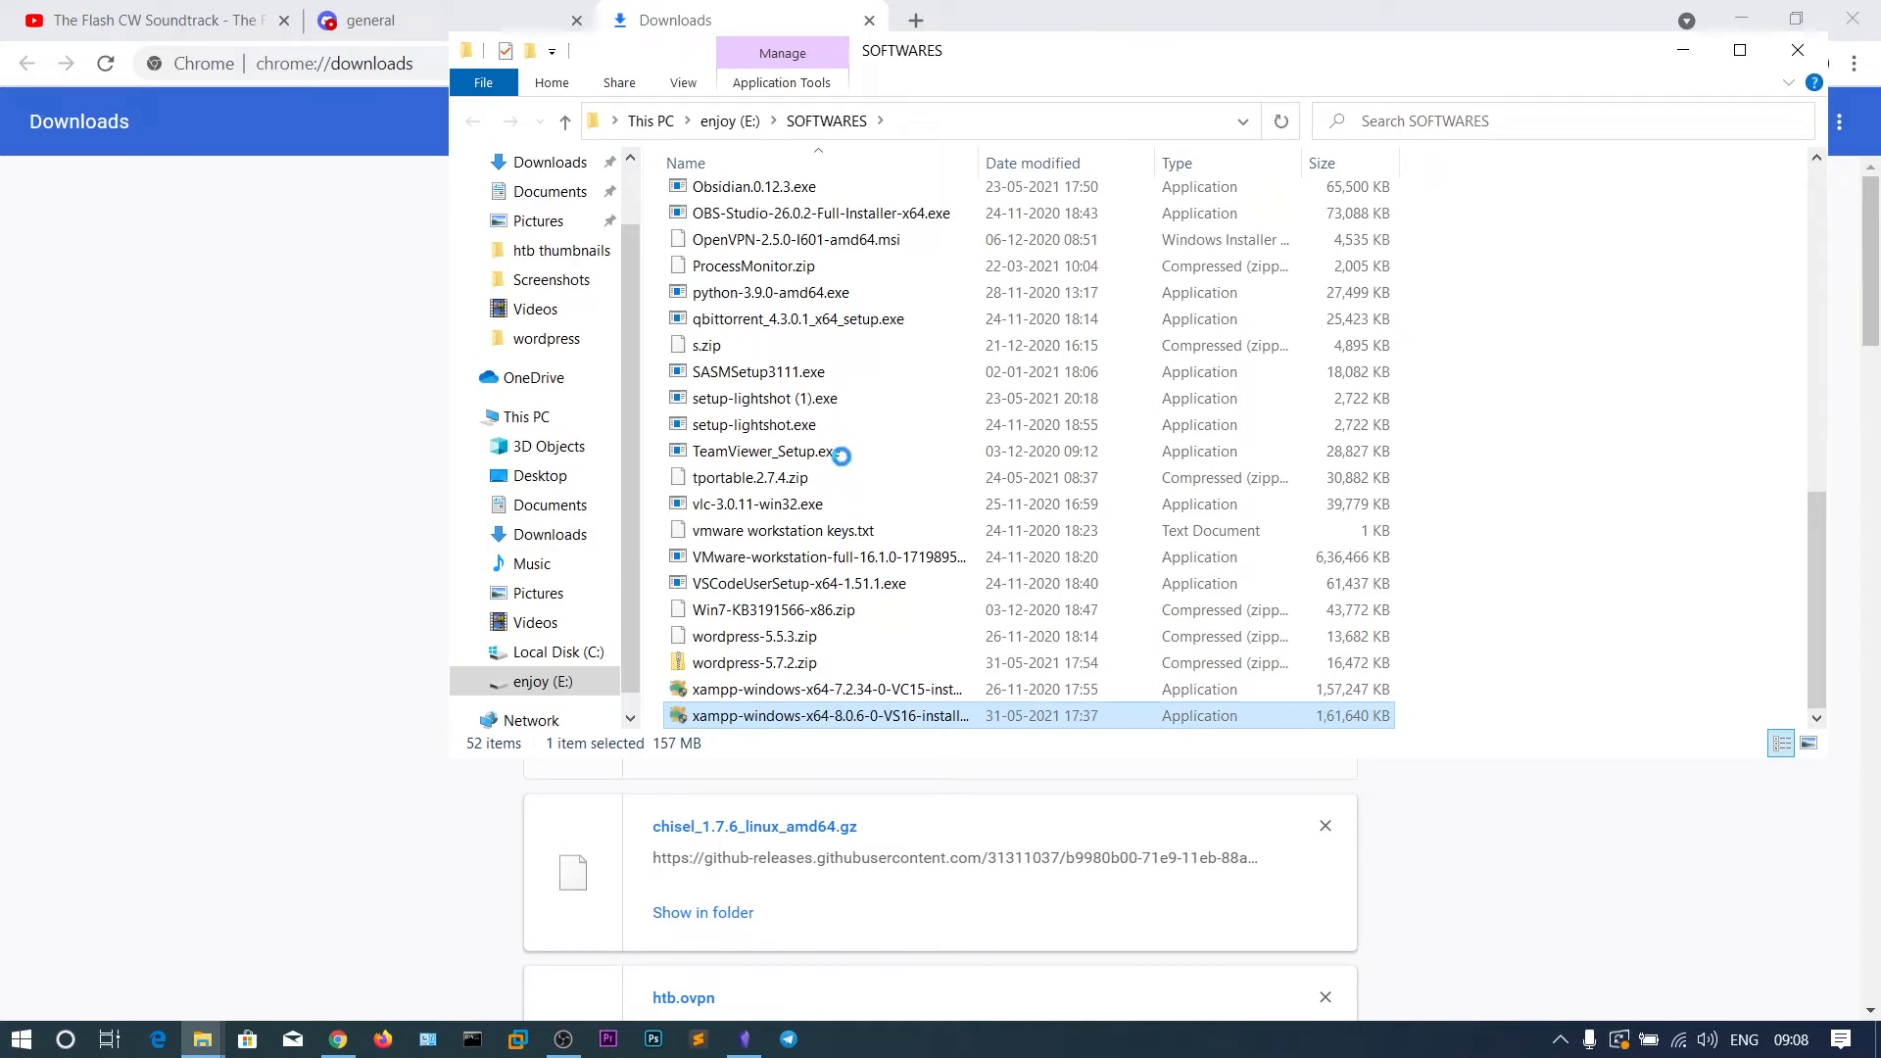
pyautogui.click(849, 237)
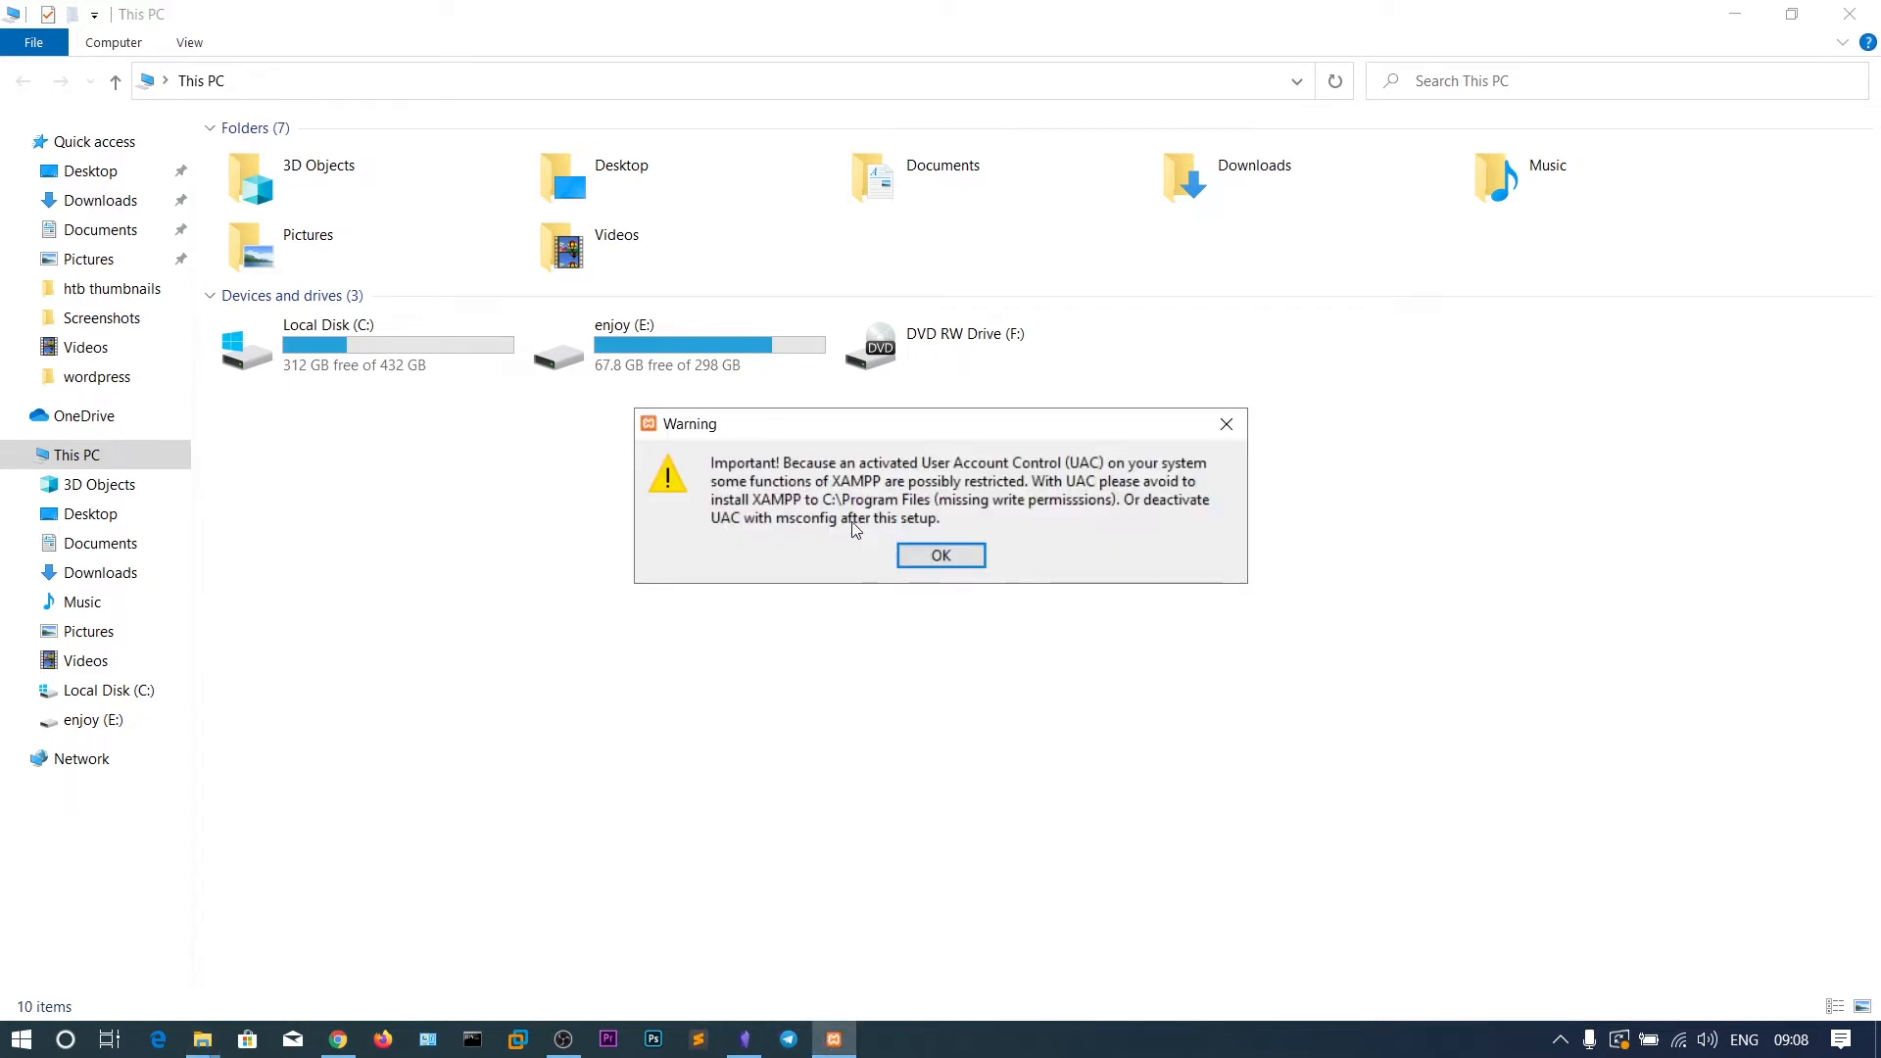
# Start XAMPP setup without Perl and Fake Sendmail, choosing C:\xampp as the install folder
pyautogui.click(955, 557)
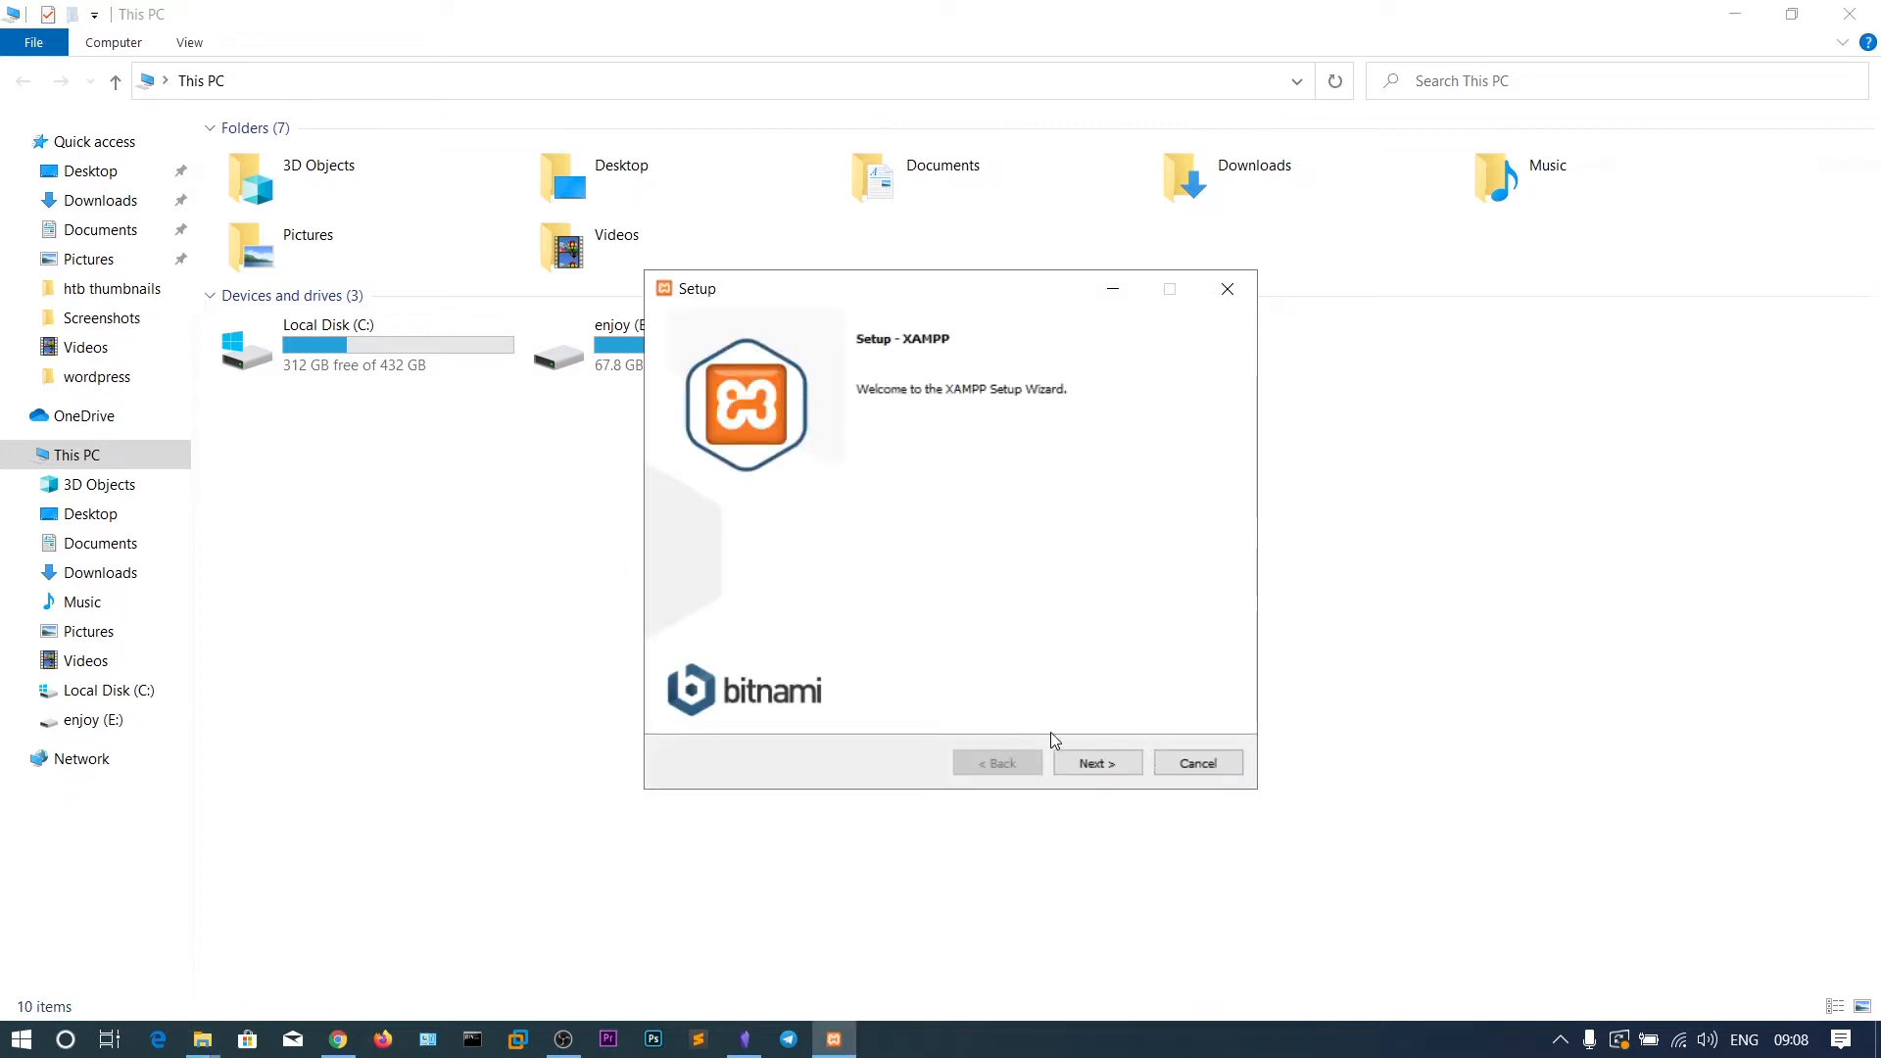
pyautogui.click(1085, 757)
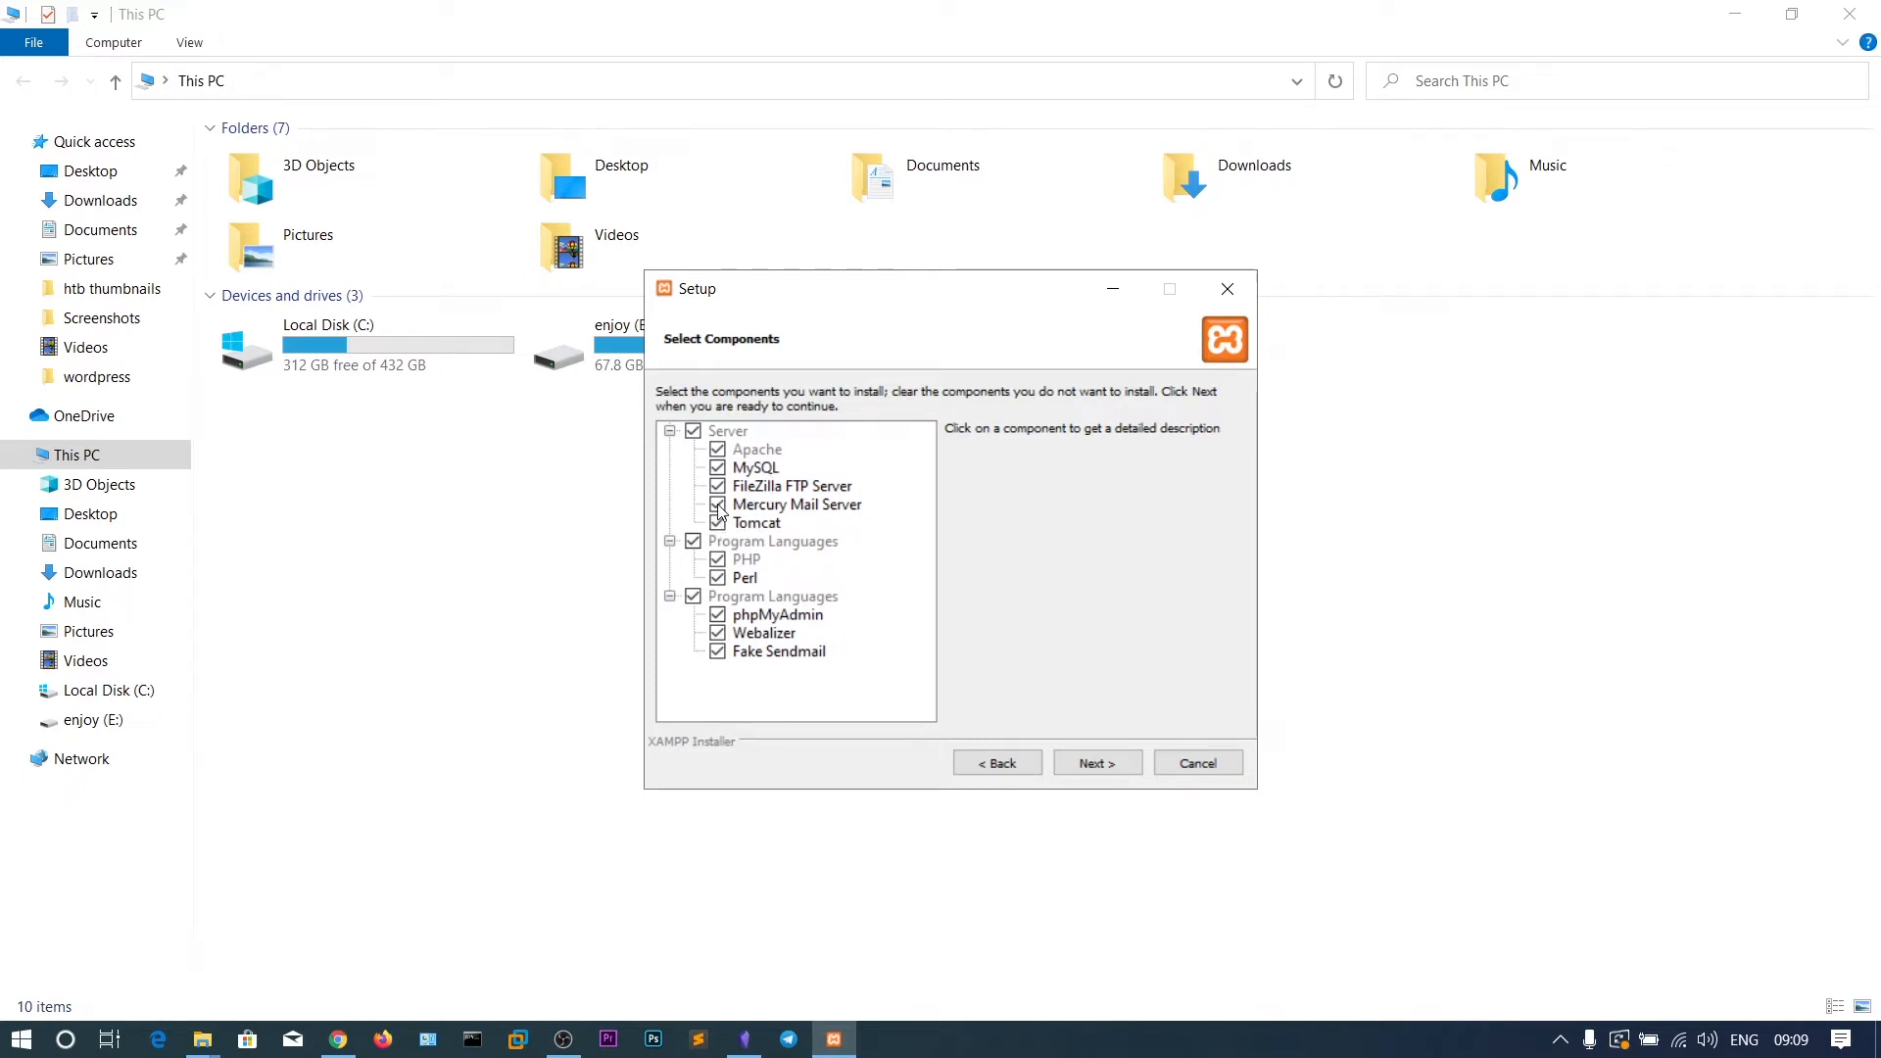
pyautogui.click(718, 578)
pyautogui.click(718, 651)
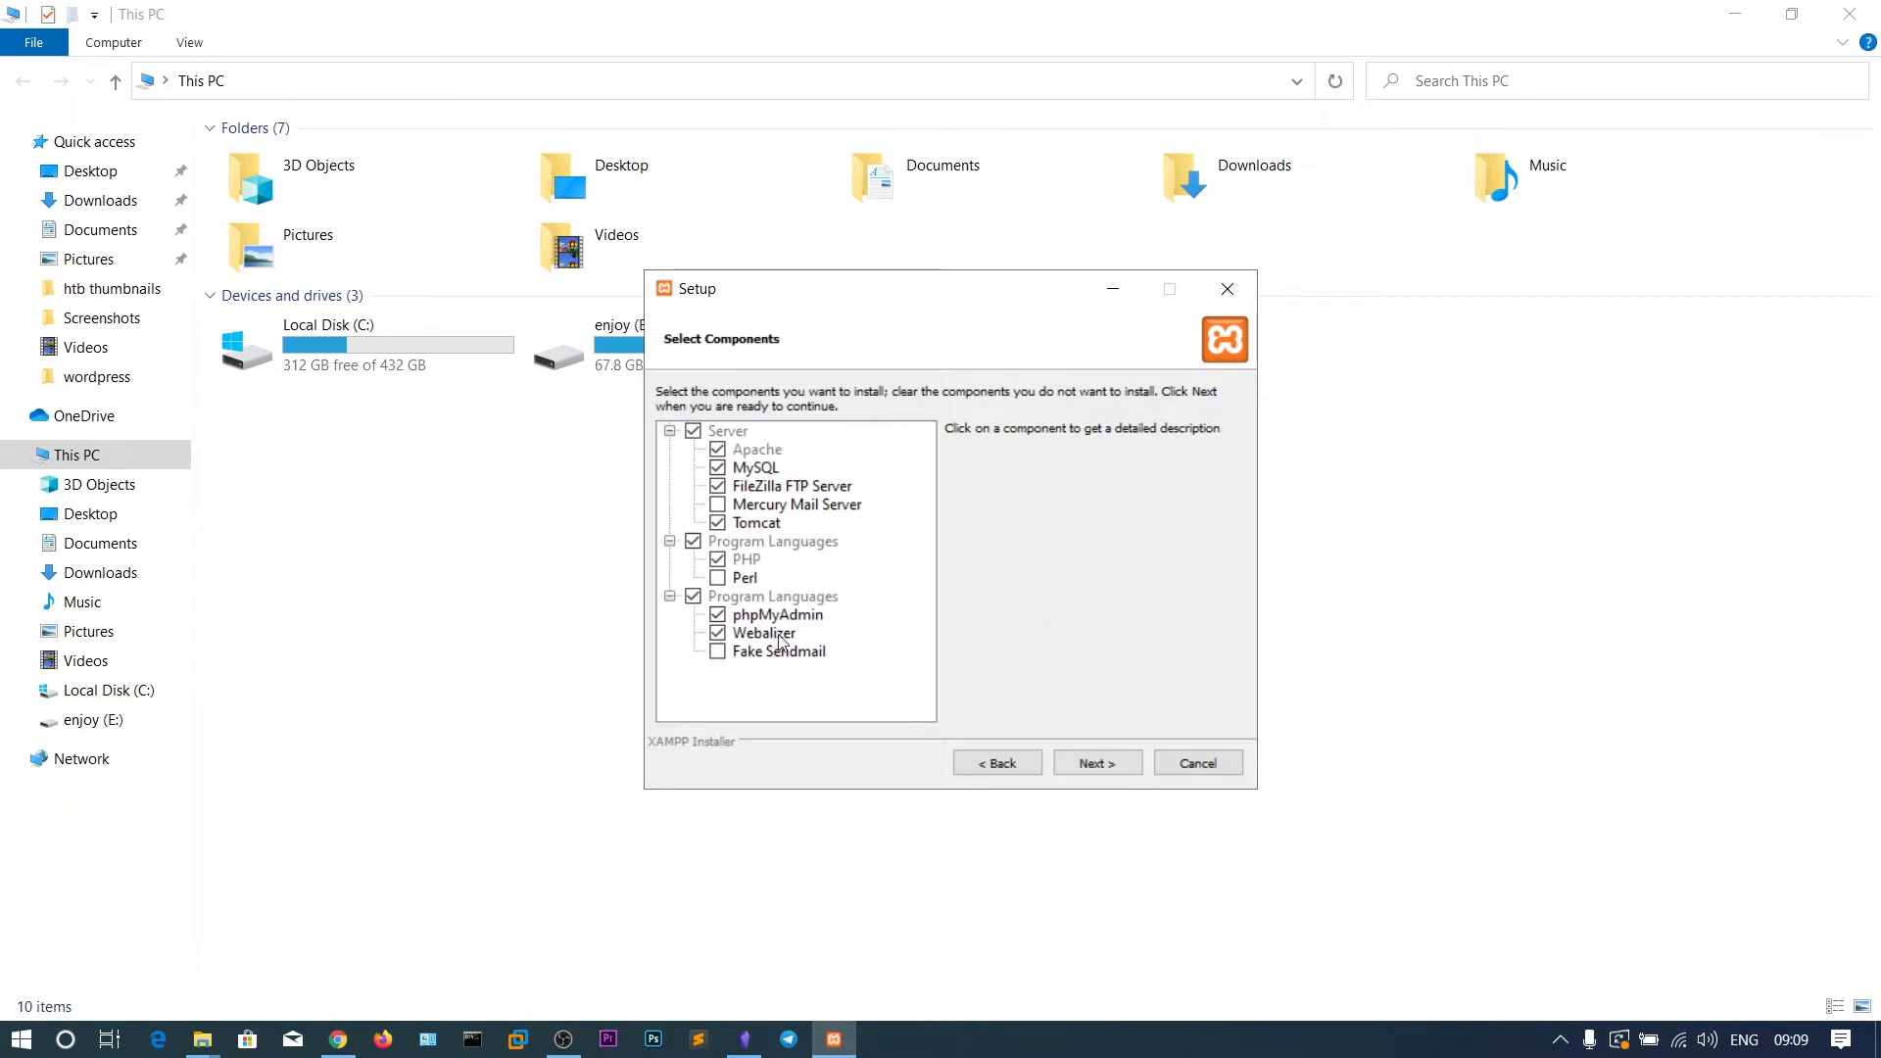
pyautogui.click(1091, 764)
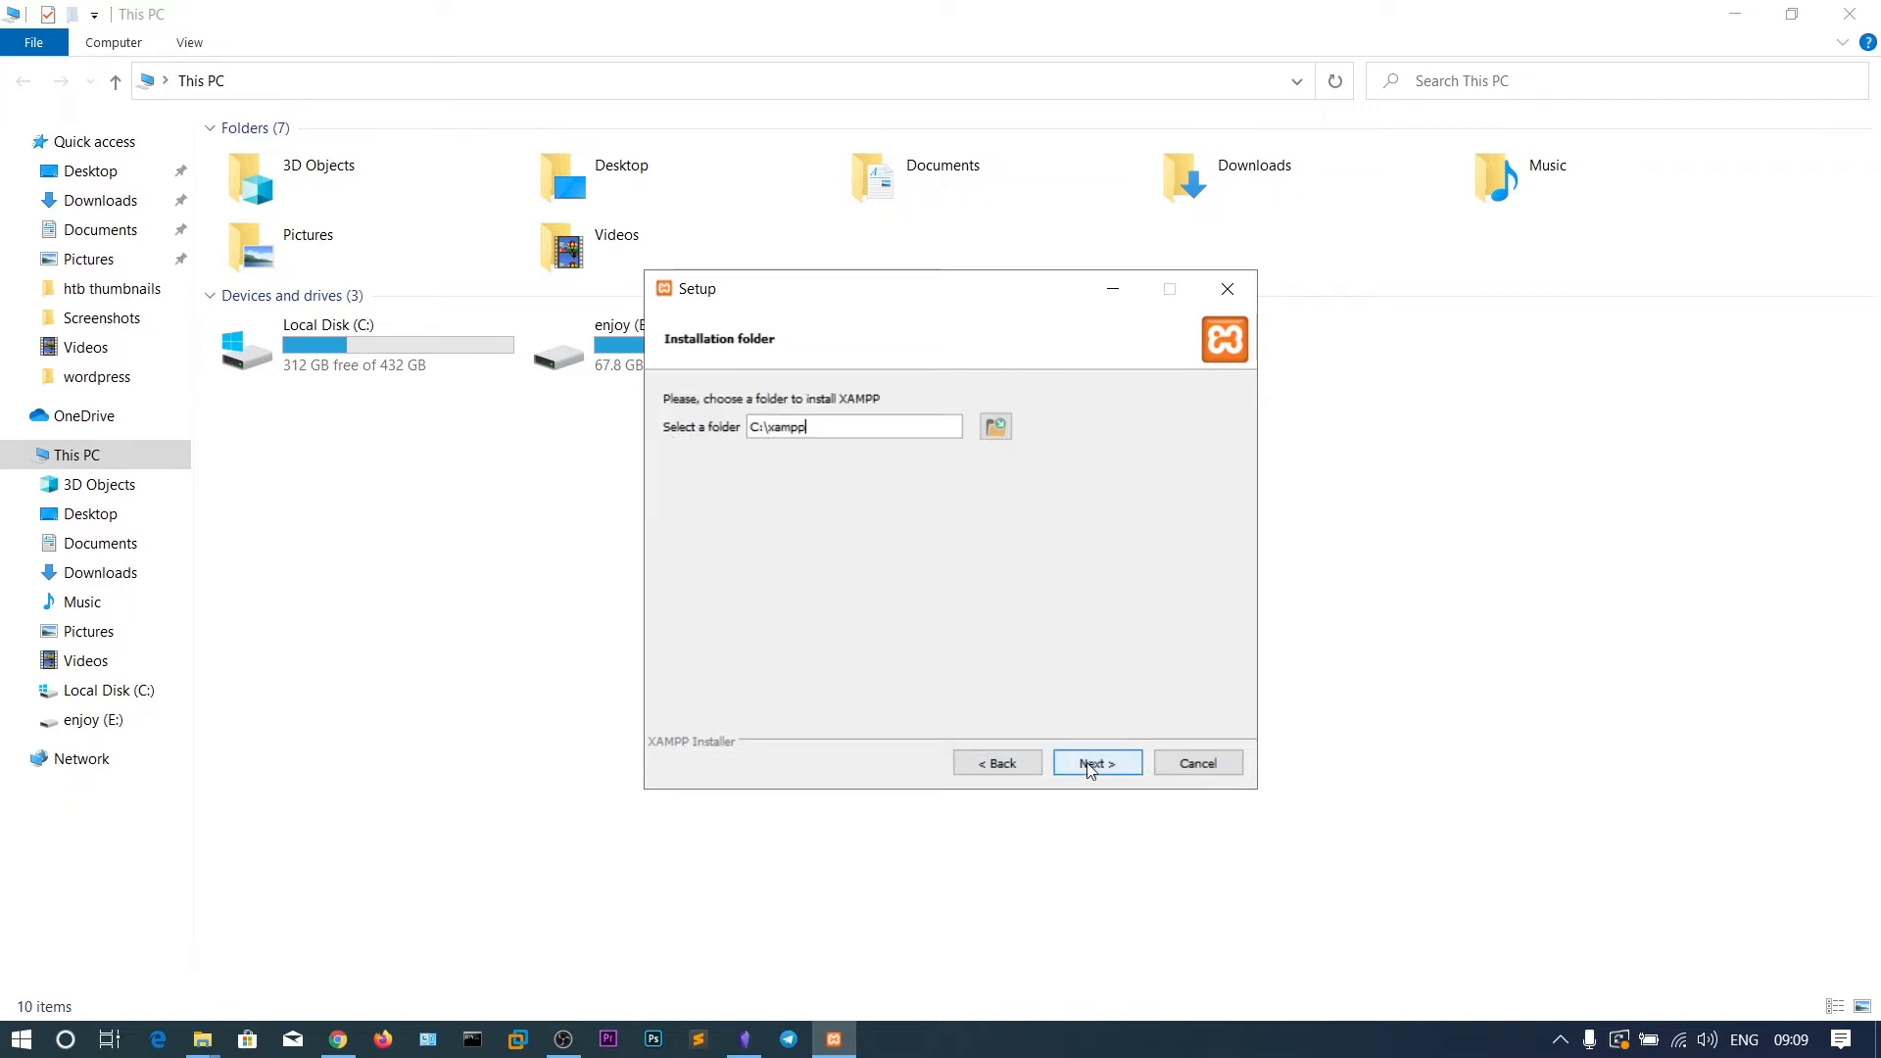
pyautogui.moveTo(872, 430); pyautogui.dragTo(710, 427)
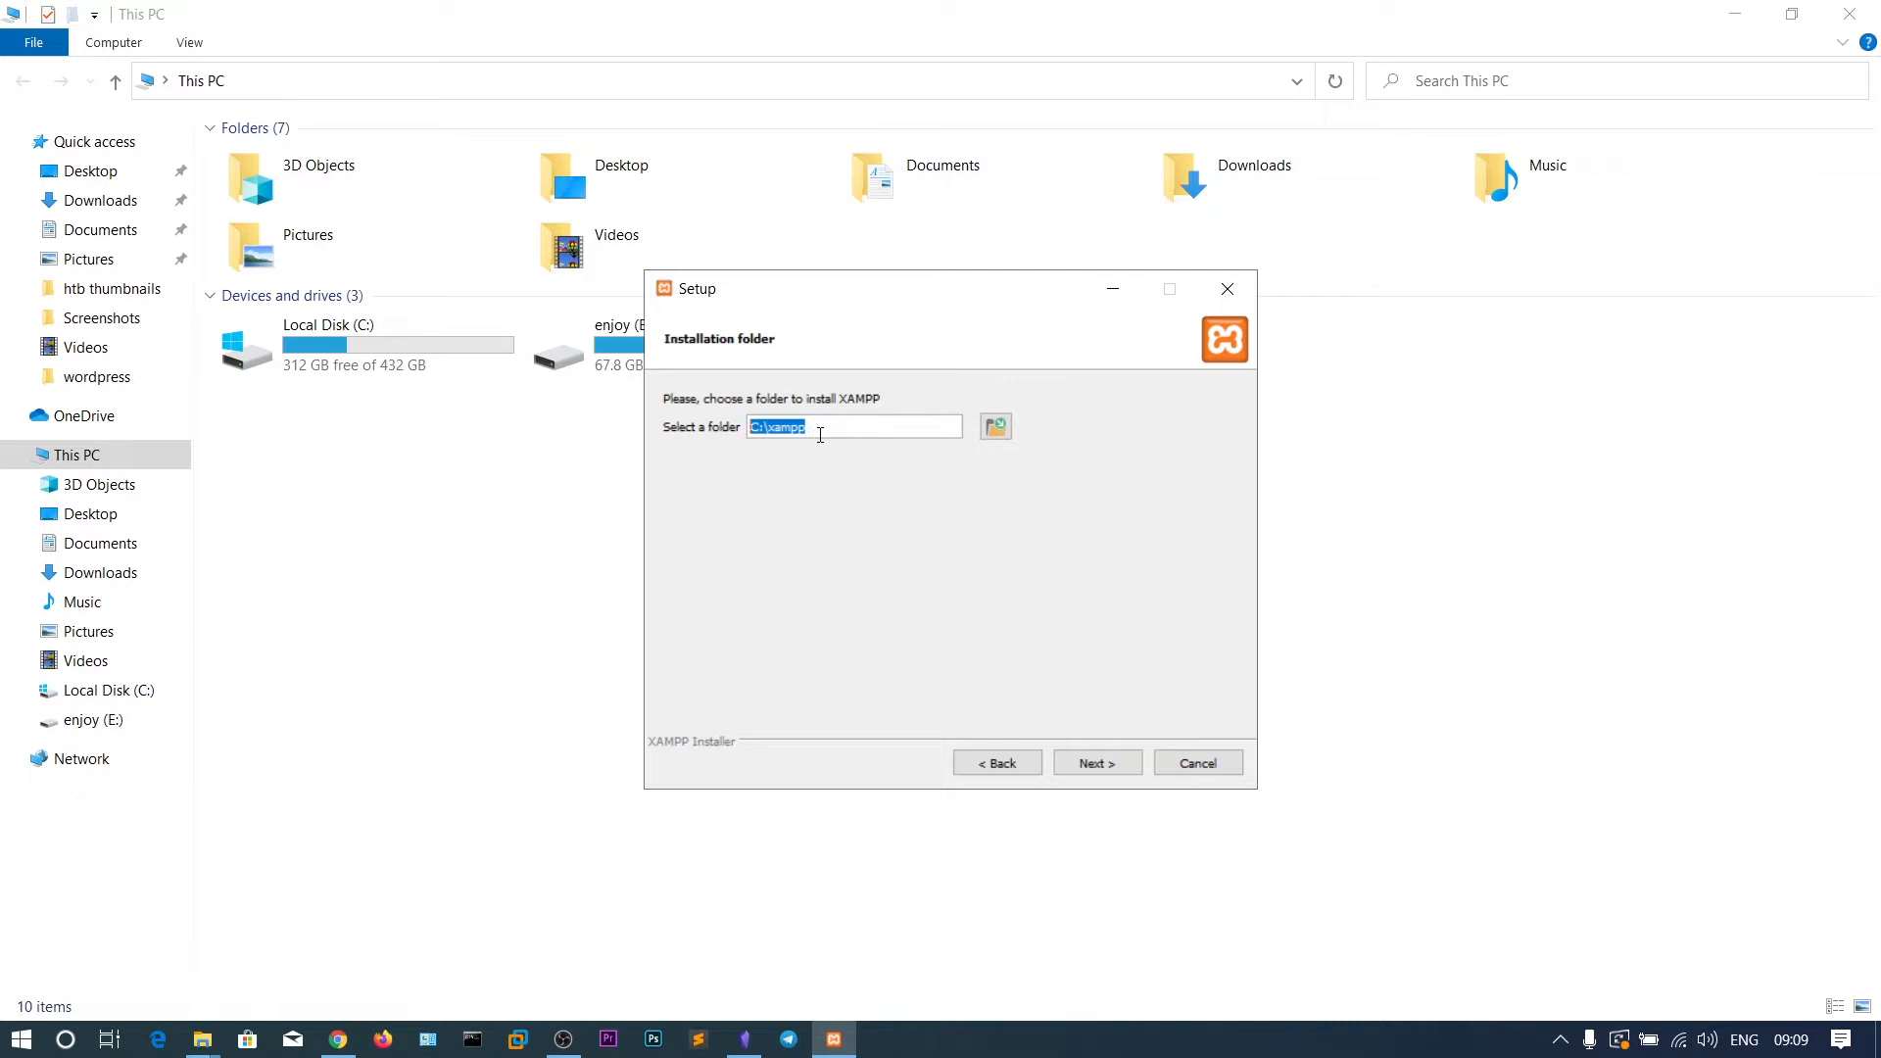
pyautogui.click(1091, 761)
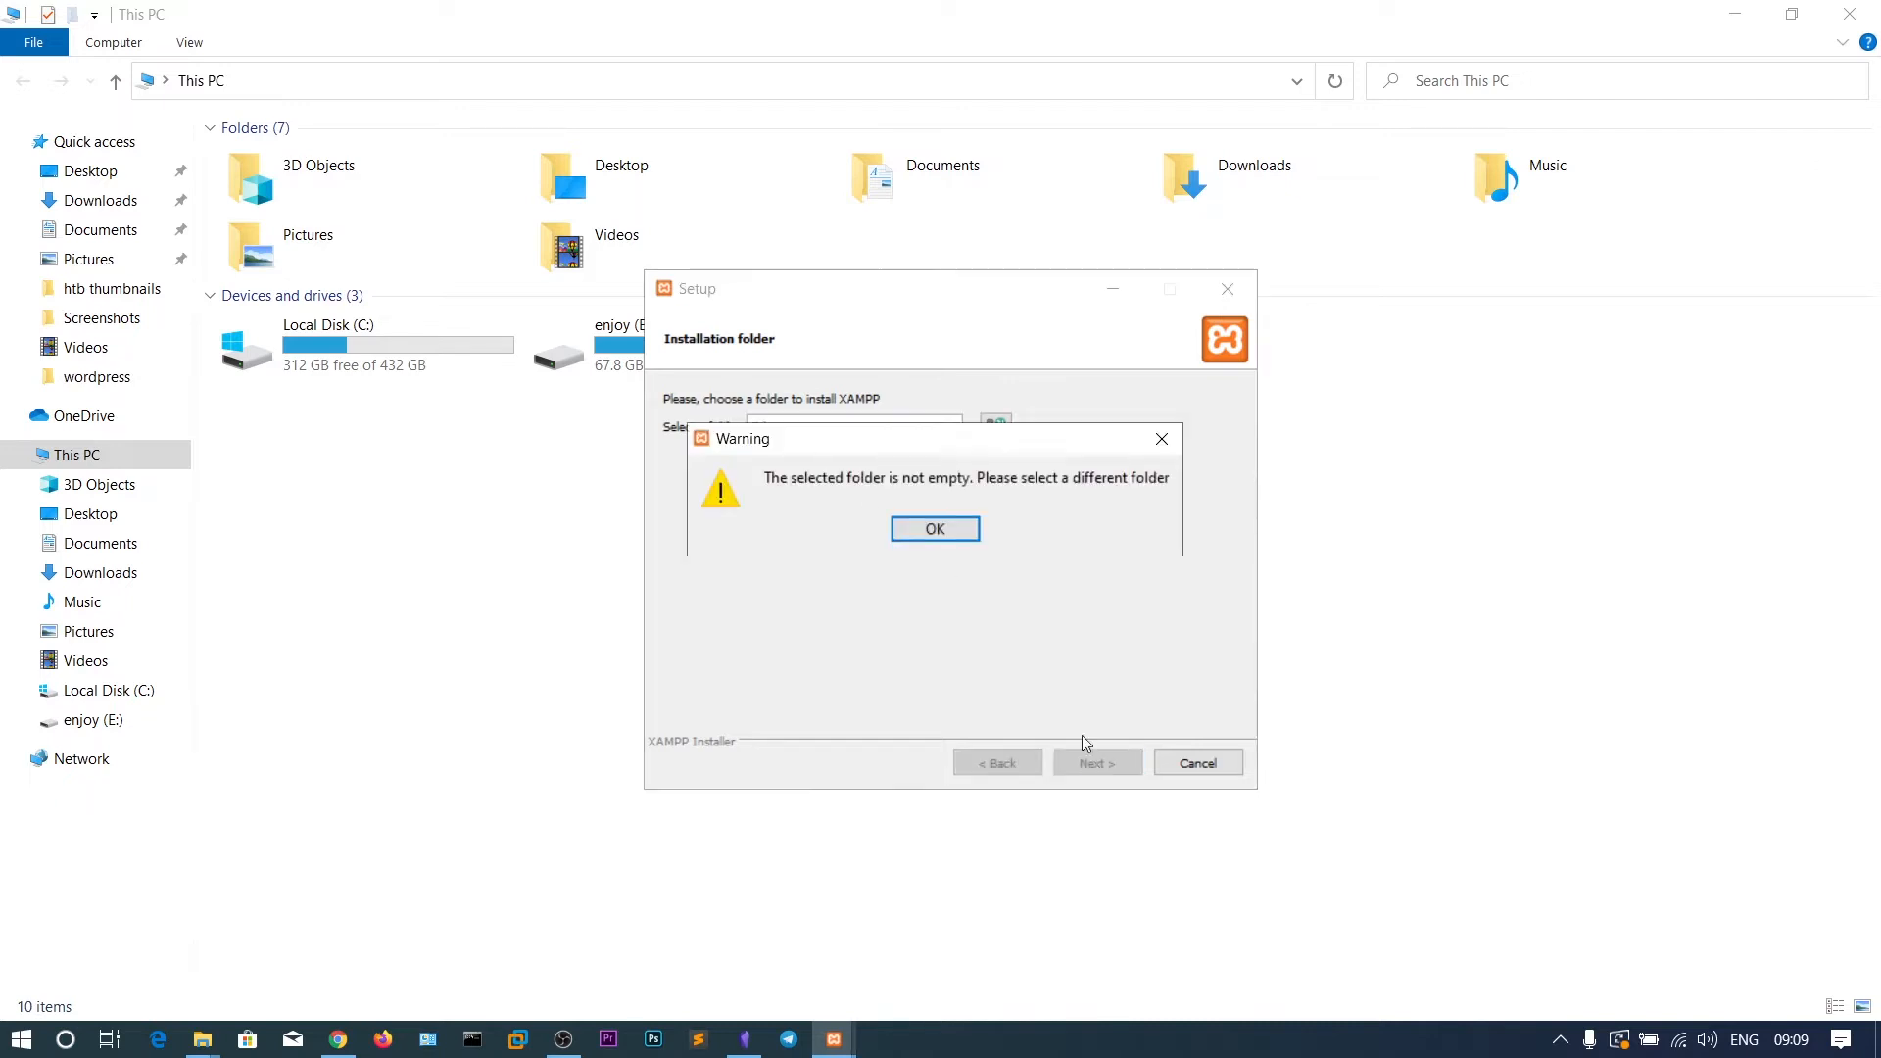
# Dismiss the folder-not-empty warning and permanently delete the old C:\xampp folder in Explorer
pyautogui.click(936, 530)
pyautogui.click(412, 352)
pyautogui.doubleClick(409, 353)
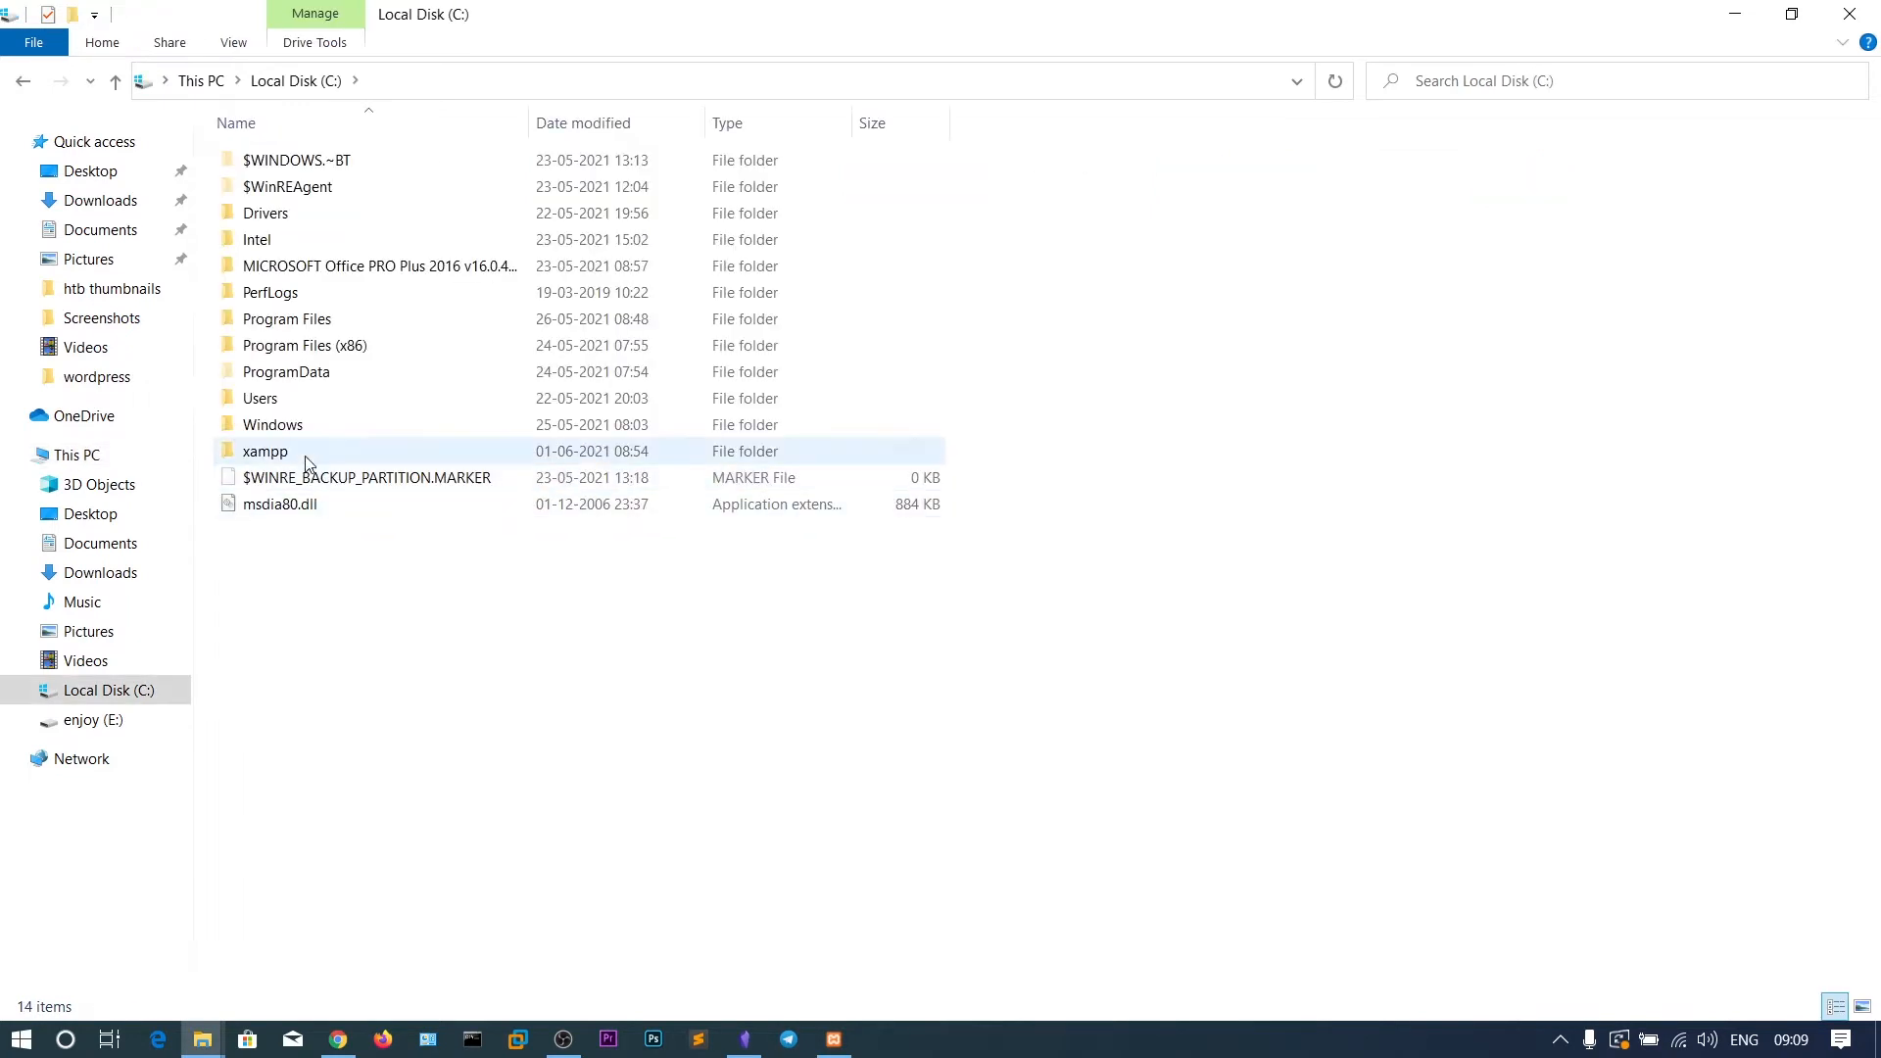
pyautogui.click(355, 452)
pyautogui.hotkey('shift', 'Delete')
pyautogui.press('Return')
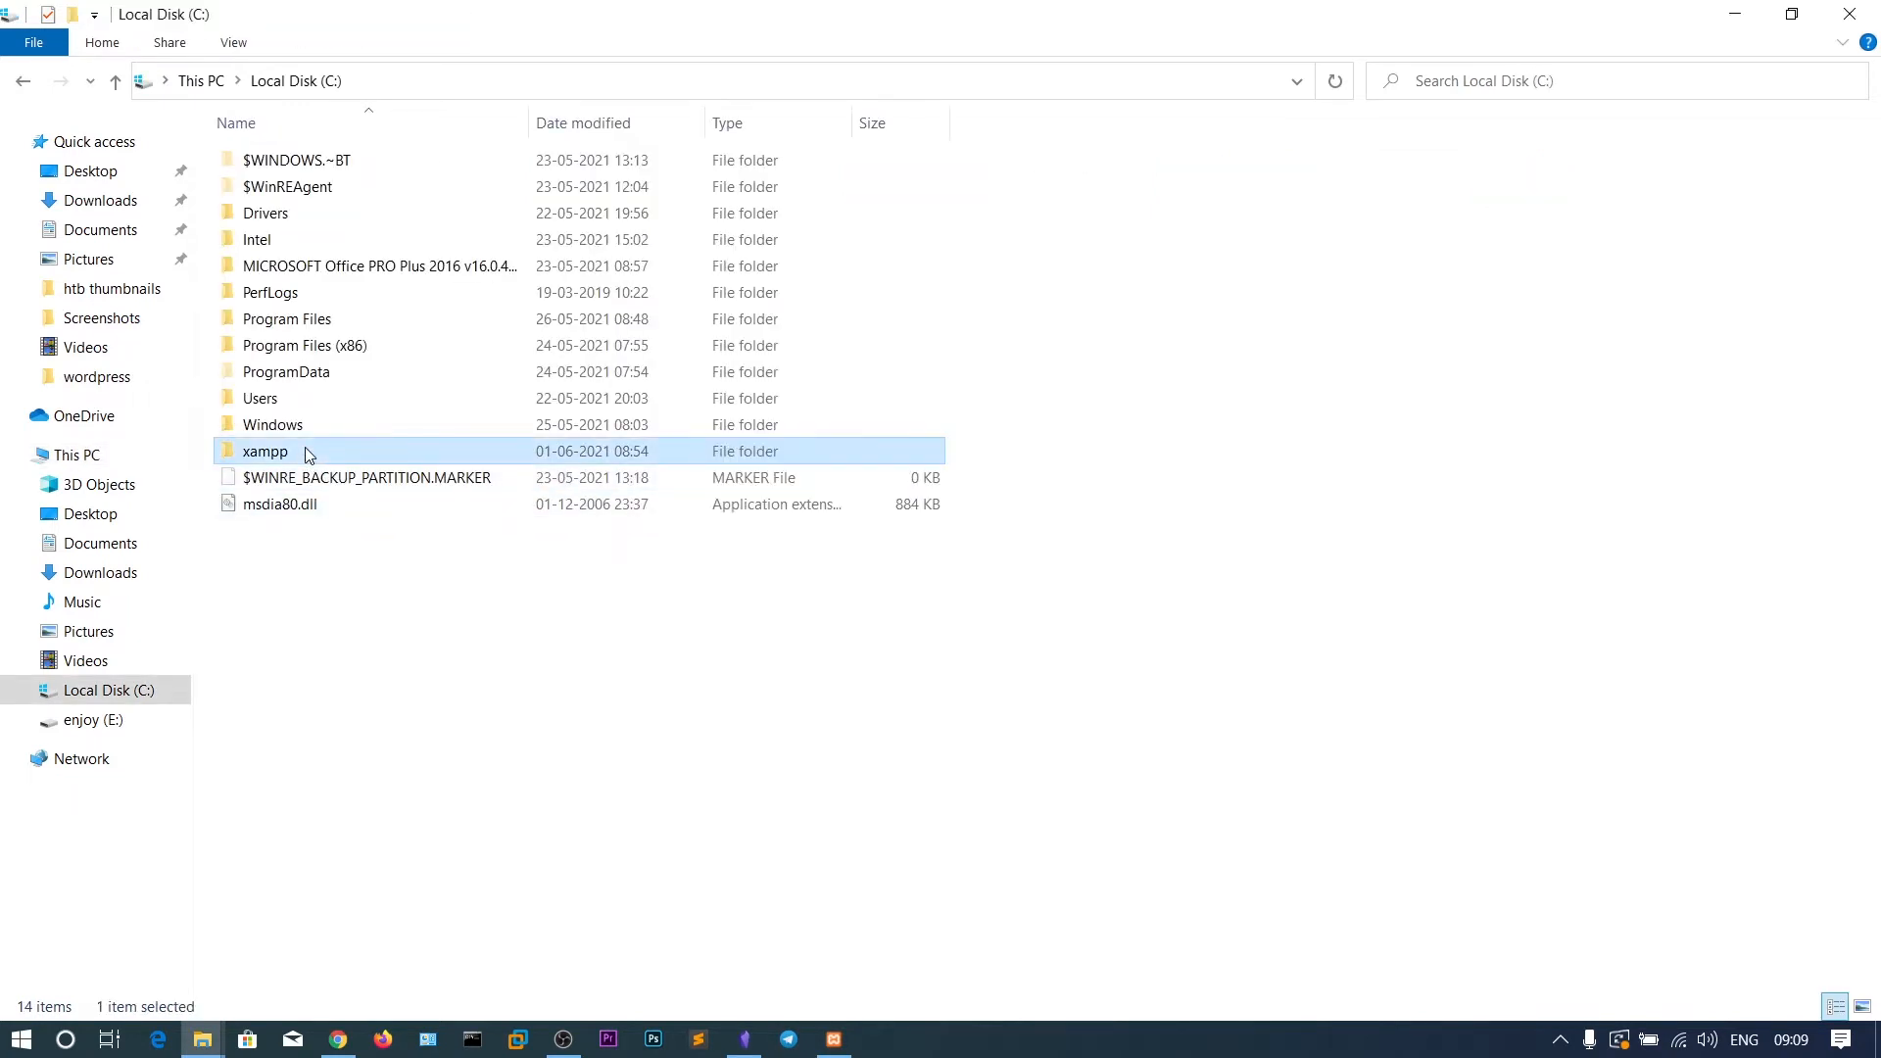
pyautogui.click(1732, 11)
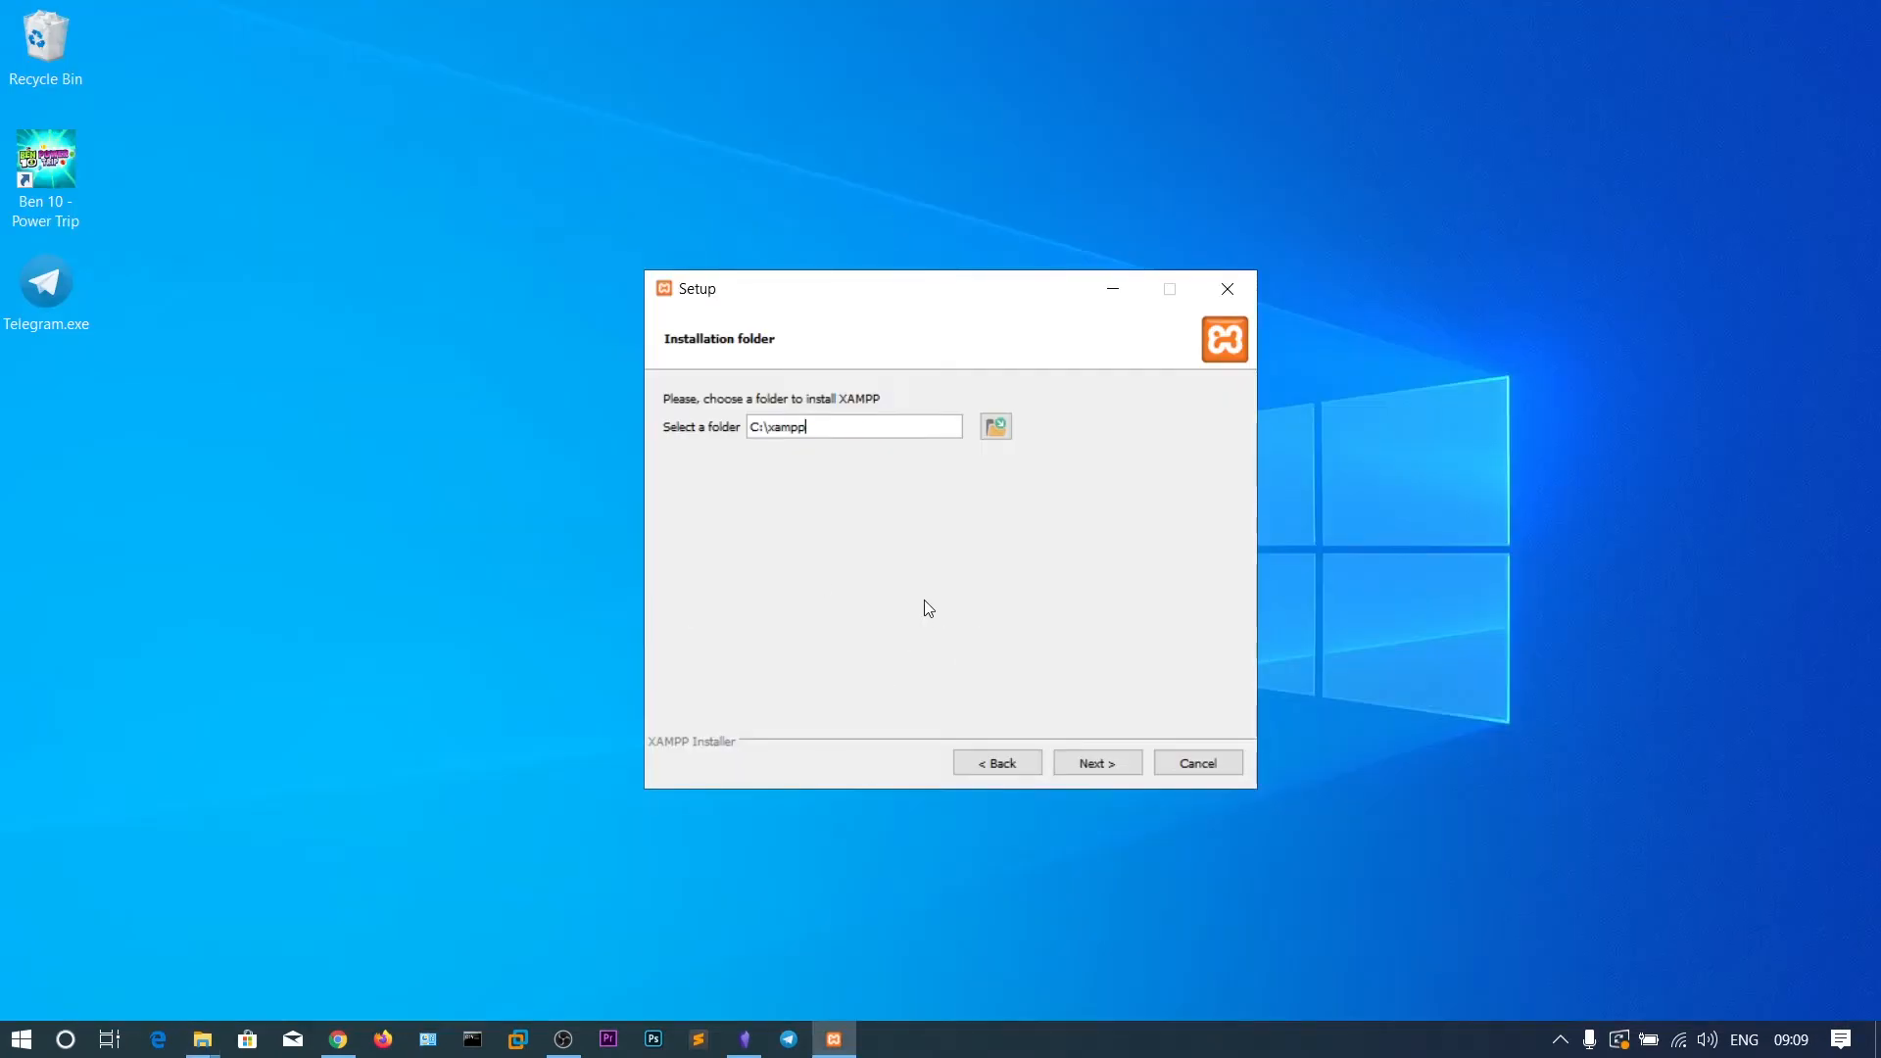
# Install XAMPP to C:\xampp in English, skipping Bitnami, and finish without launching the Control Panel
pyautogui.click(1082, 762)
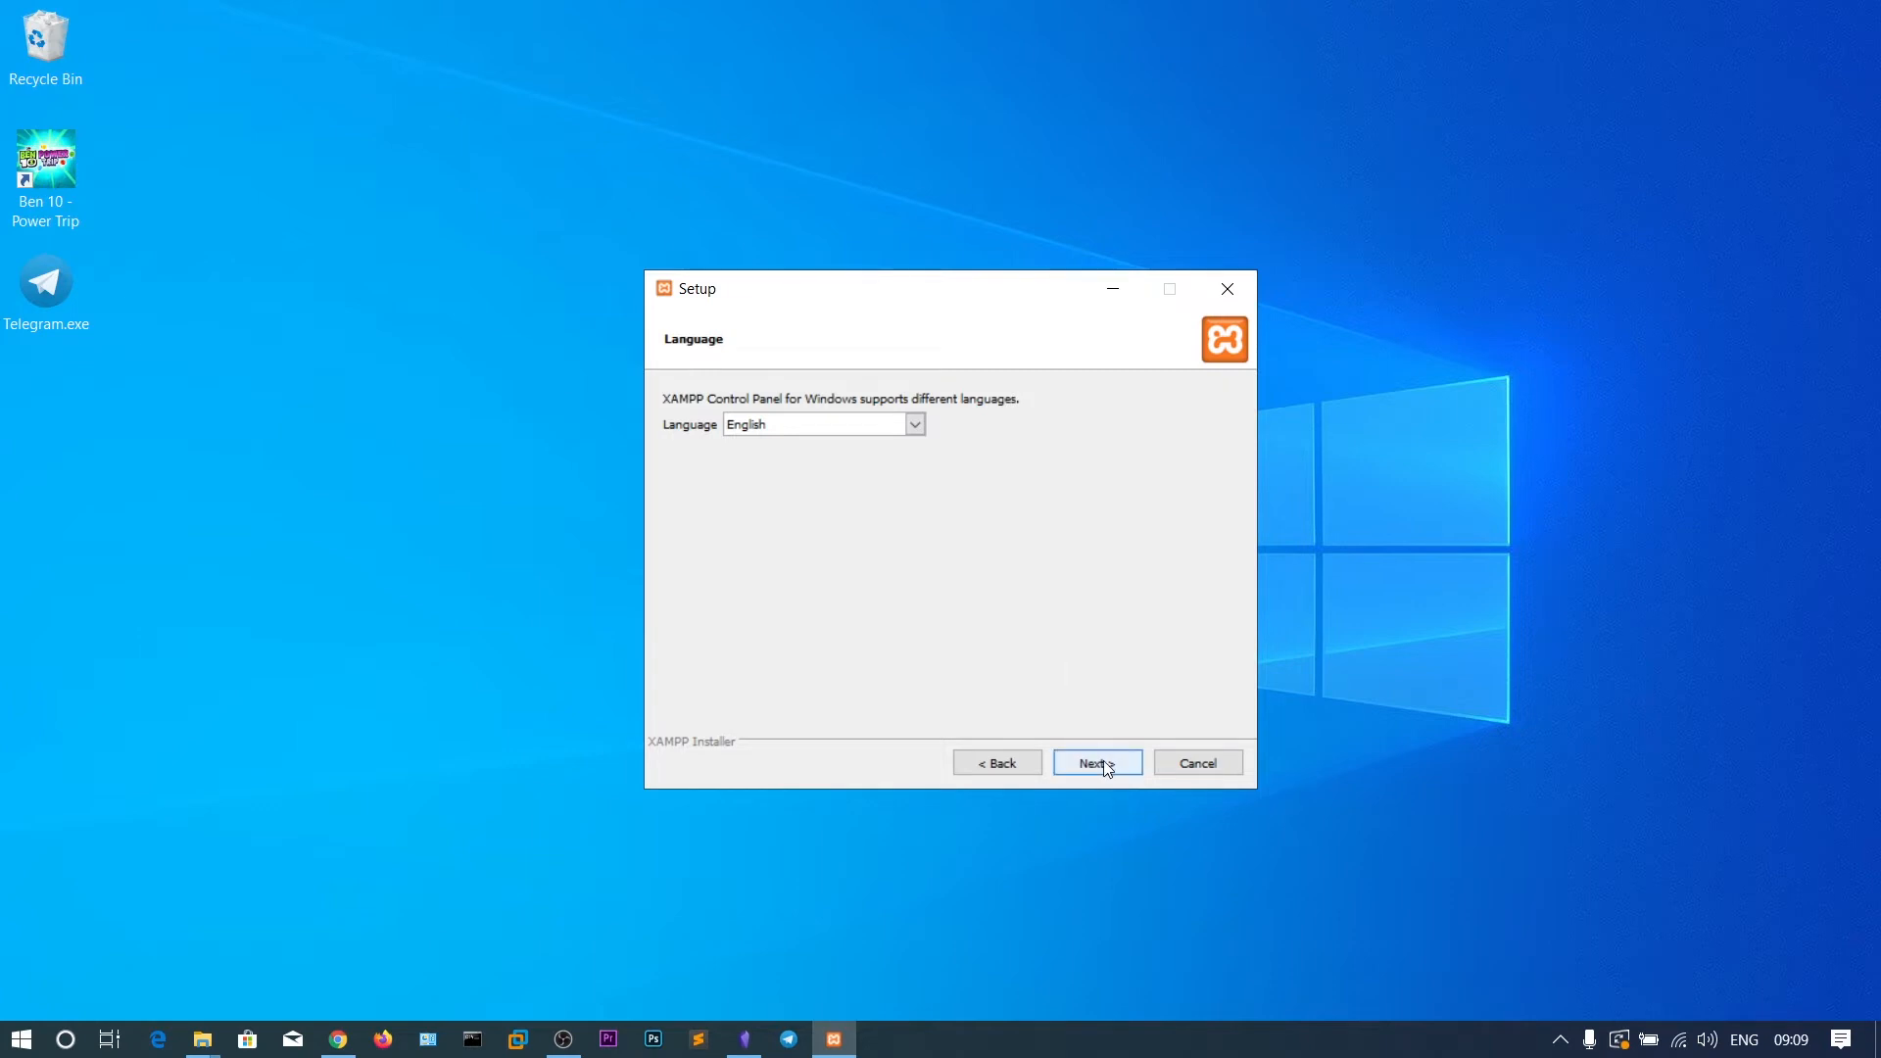
pyautogui.click(1104, 763)
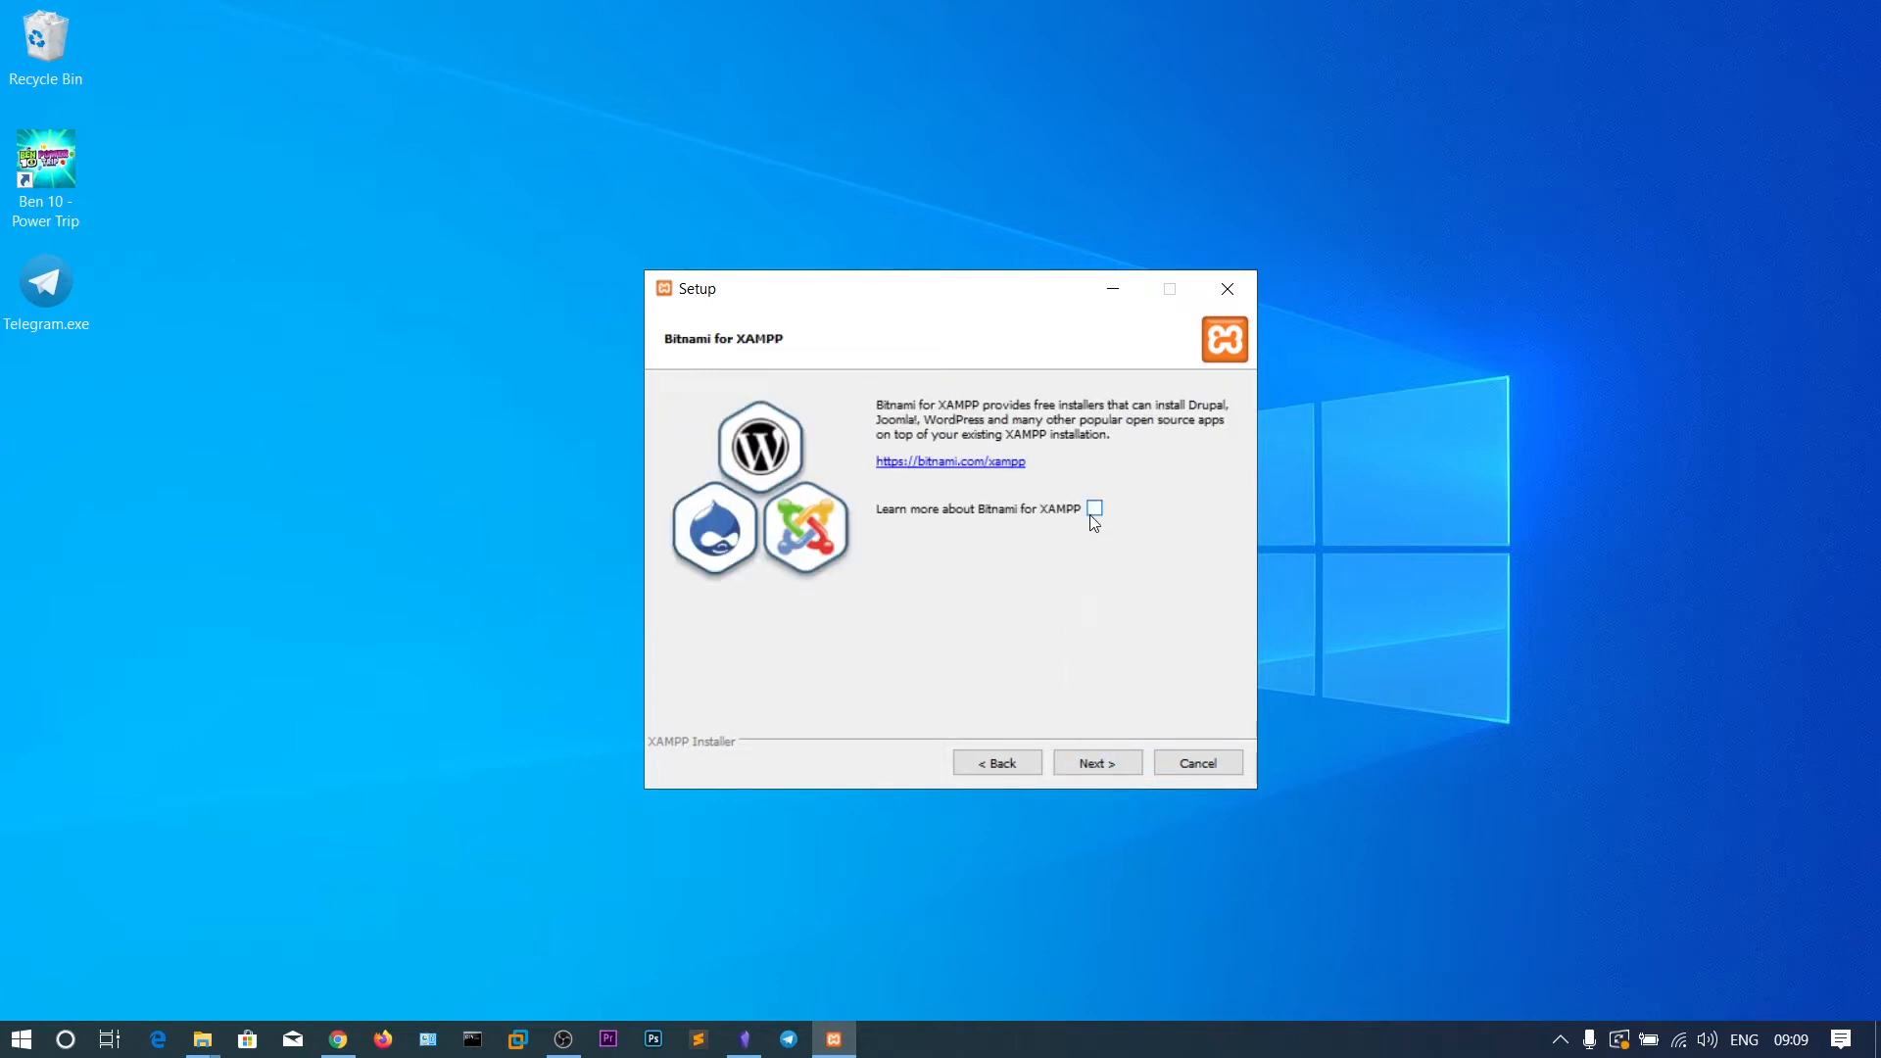
pyautogui.click(1102, 761)
pyautogui.click(1102, 761)
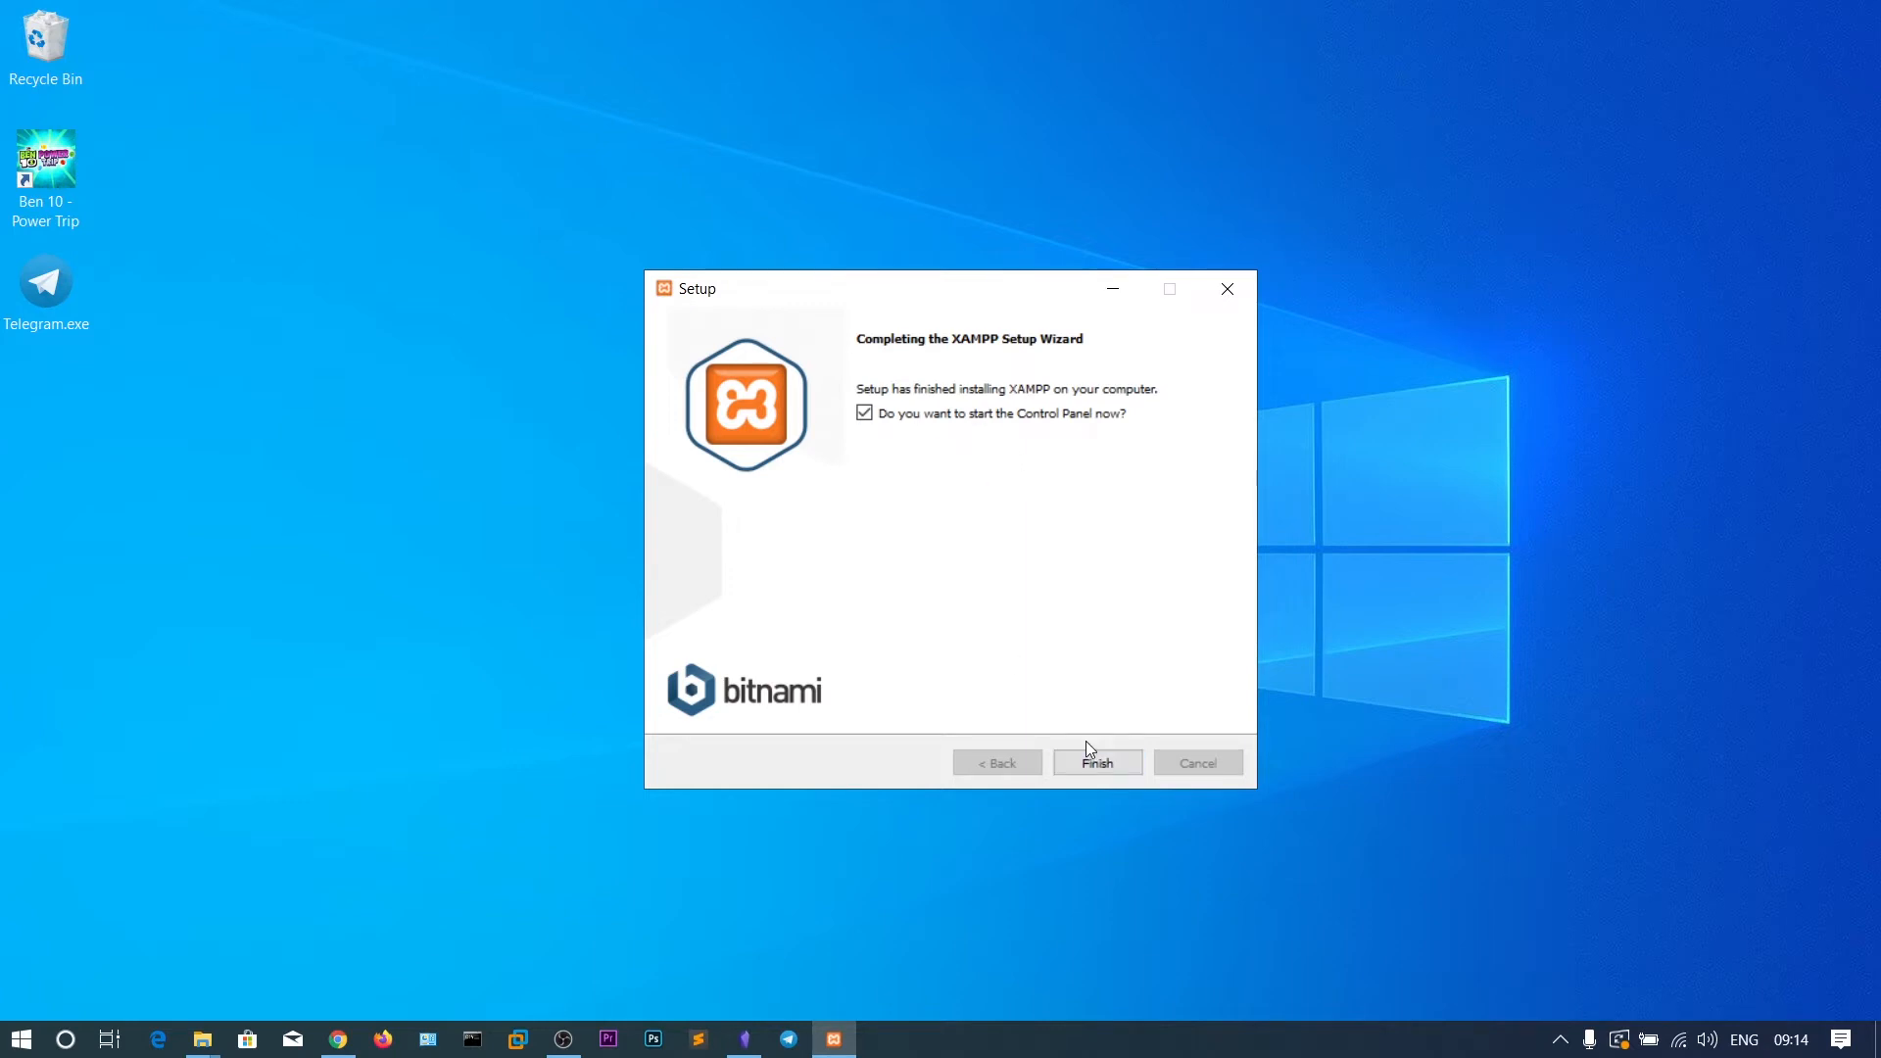
pyautogui.click(950, 415)
pyautogui.click(1097, 763)
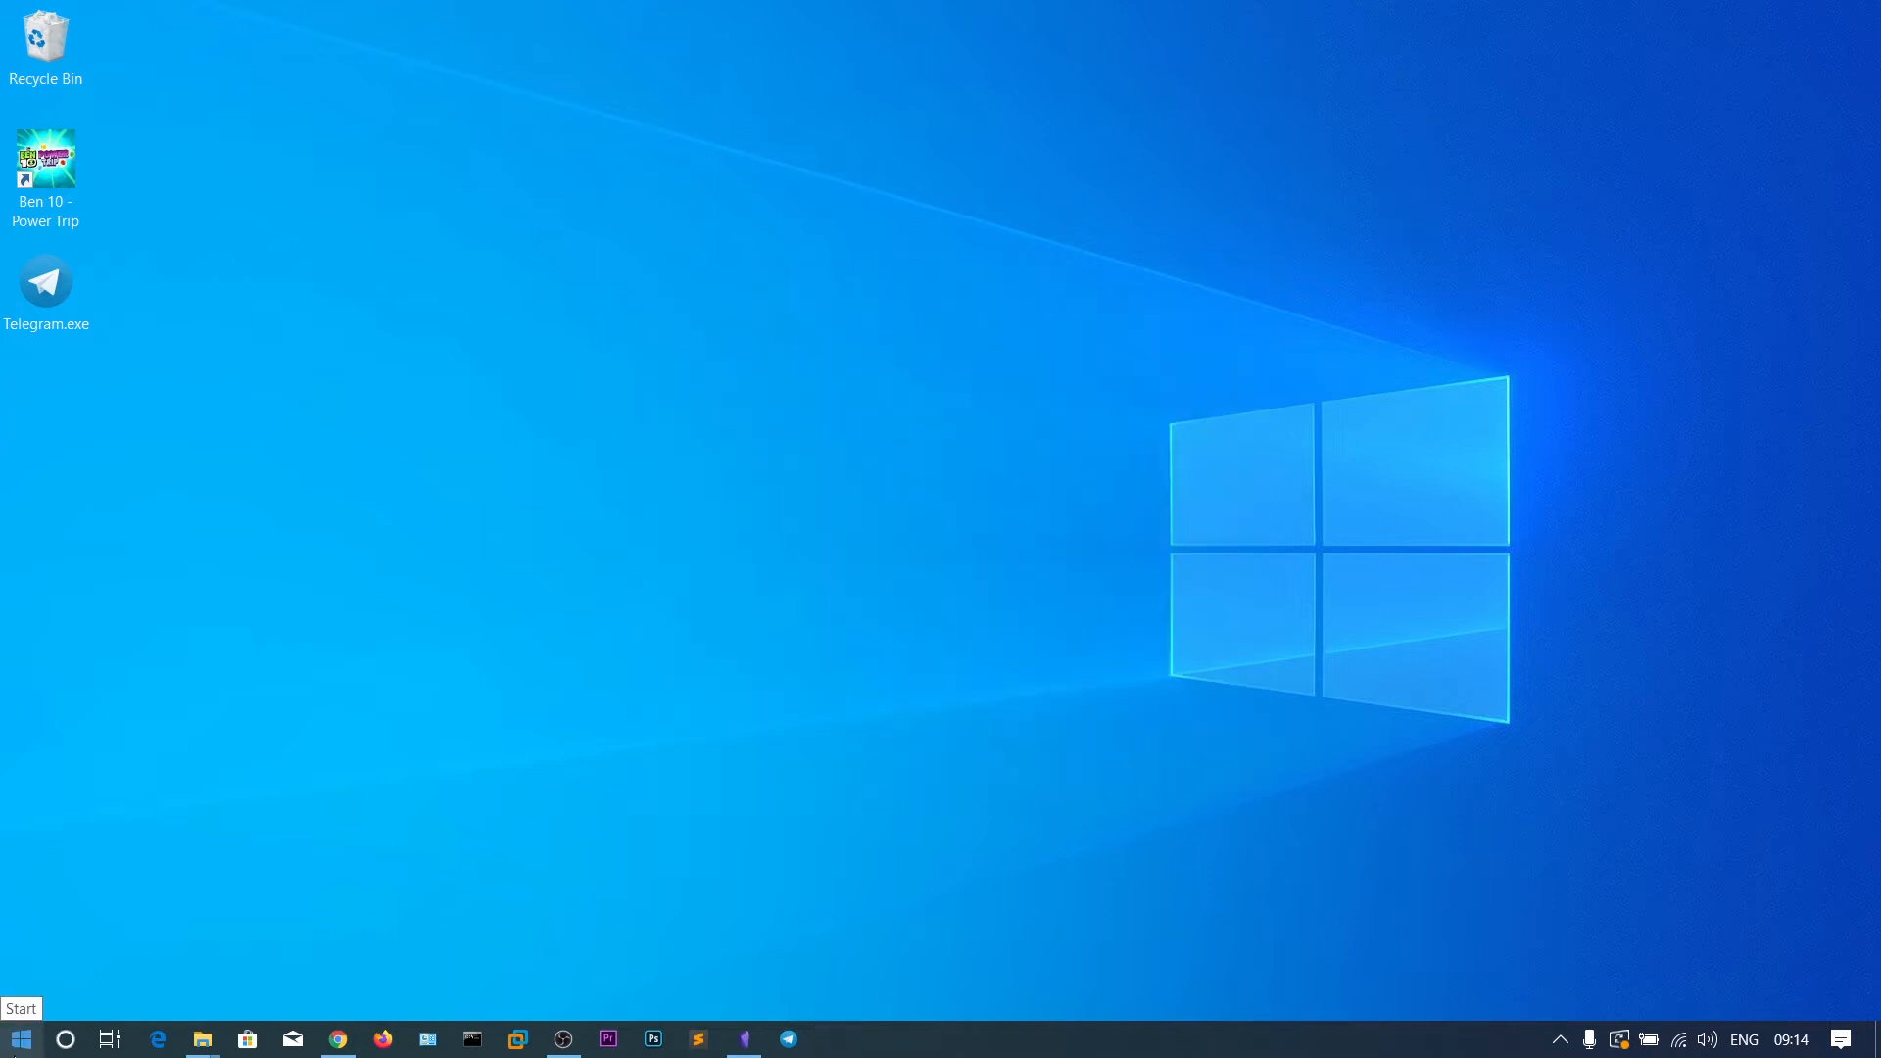
# Run XAMPP Control Panel from Start's Recently added list as administrator, approving the UAC prompt
pyautogui.click(37, 1036)
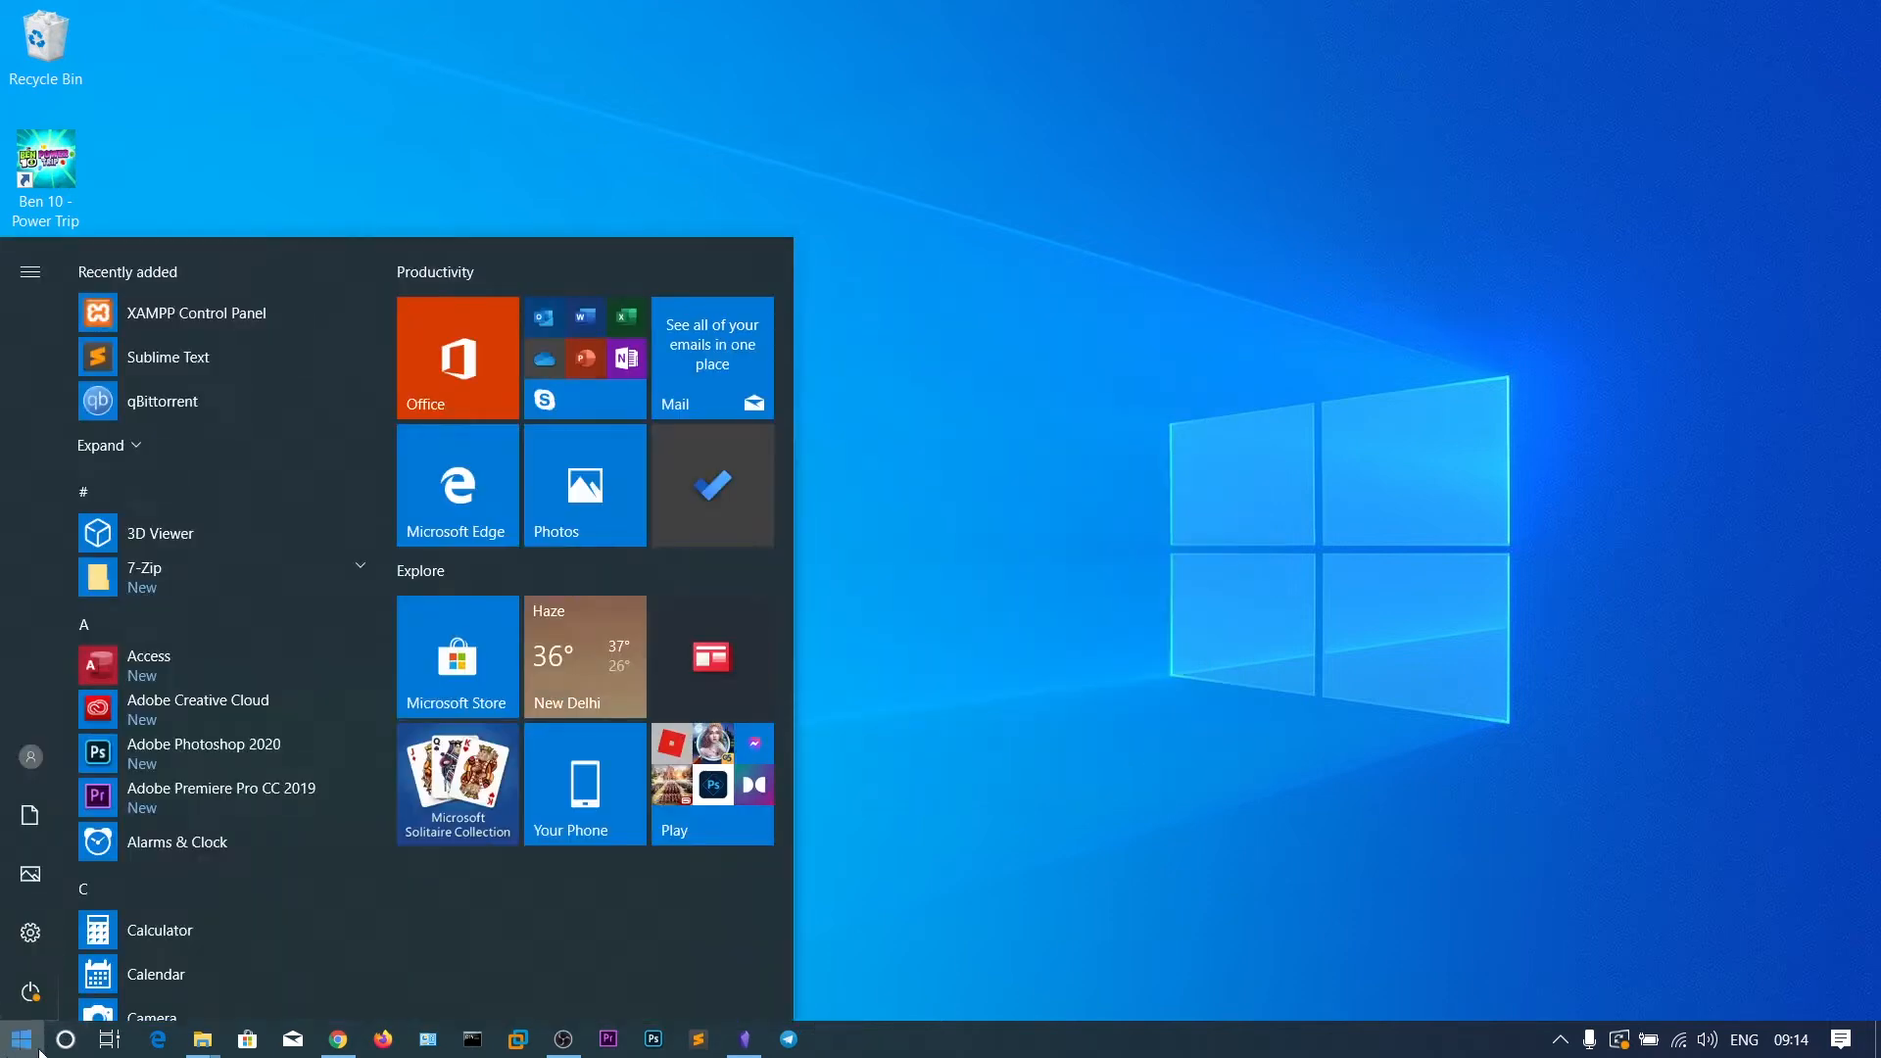
pyautogui.rightClick(217, 309)
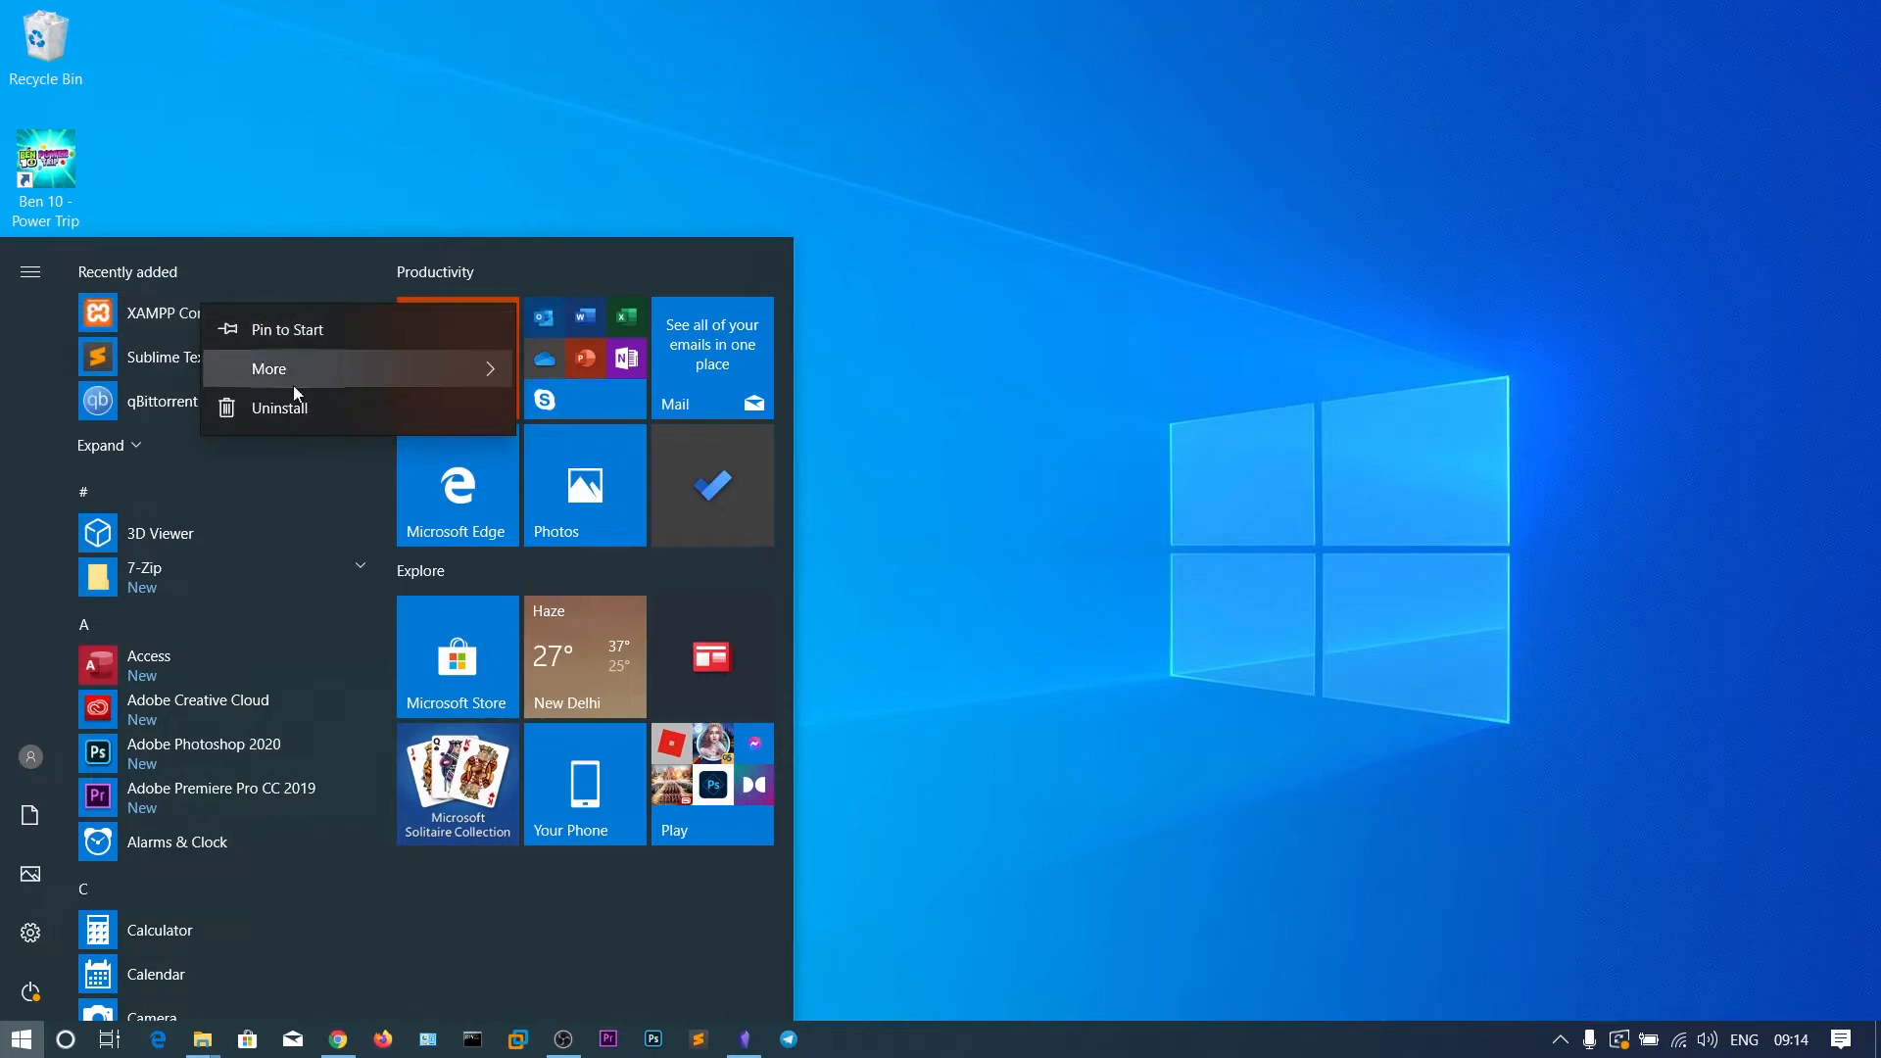
pyautogui.moveTo(392, 370)
pyautogui.click(646, 414)
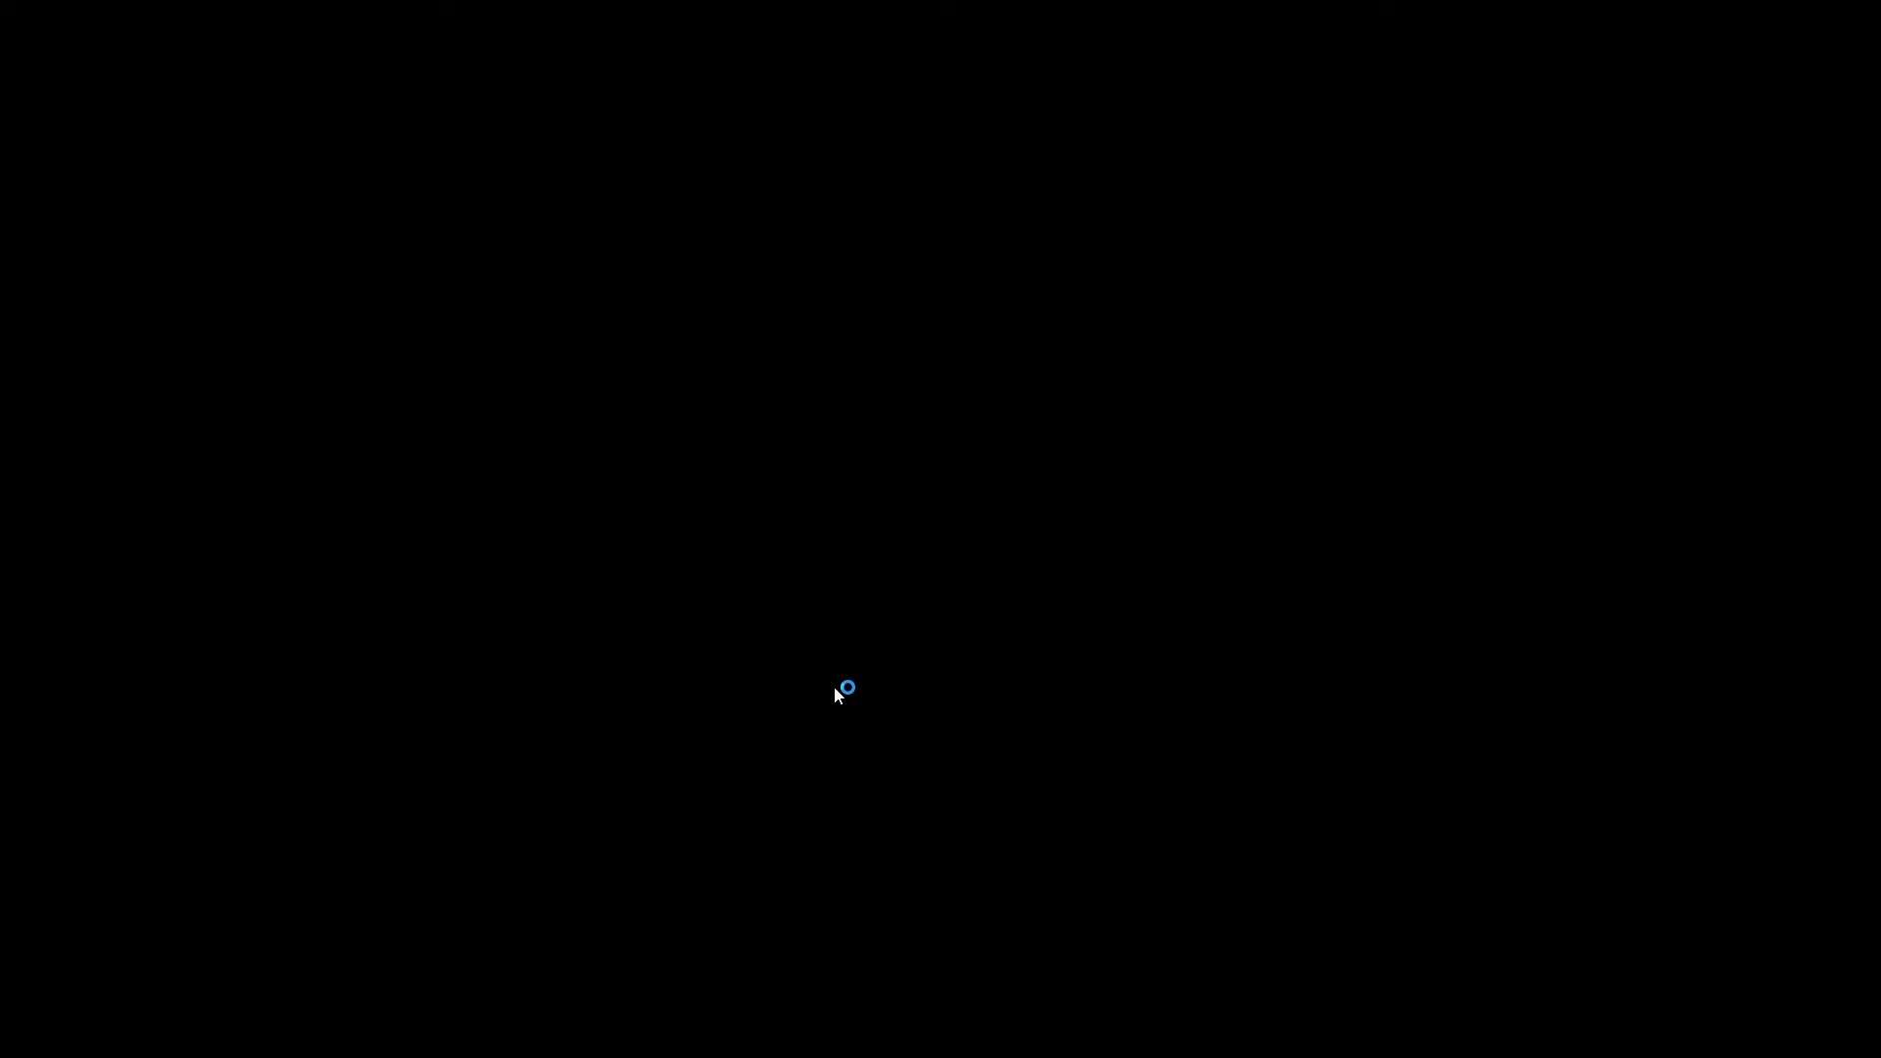
pyautogui.click(834, 689)
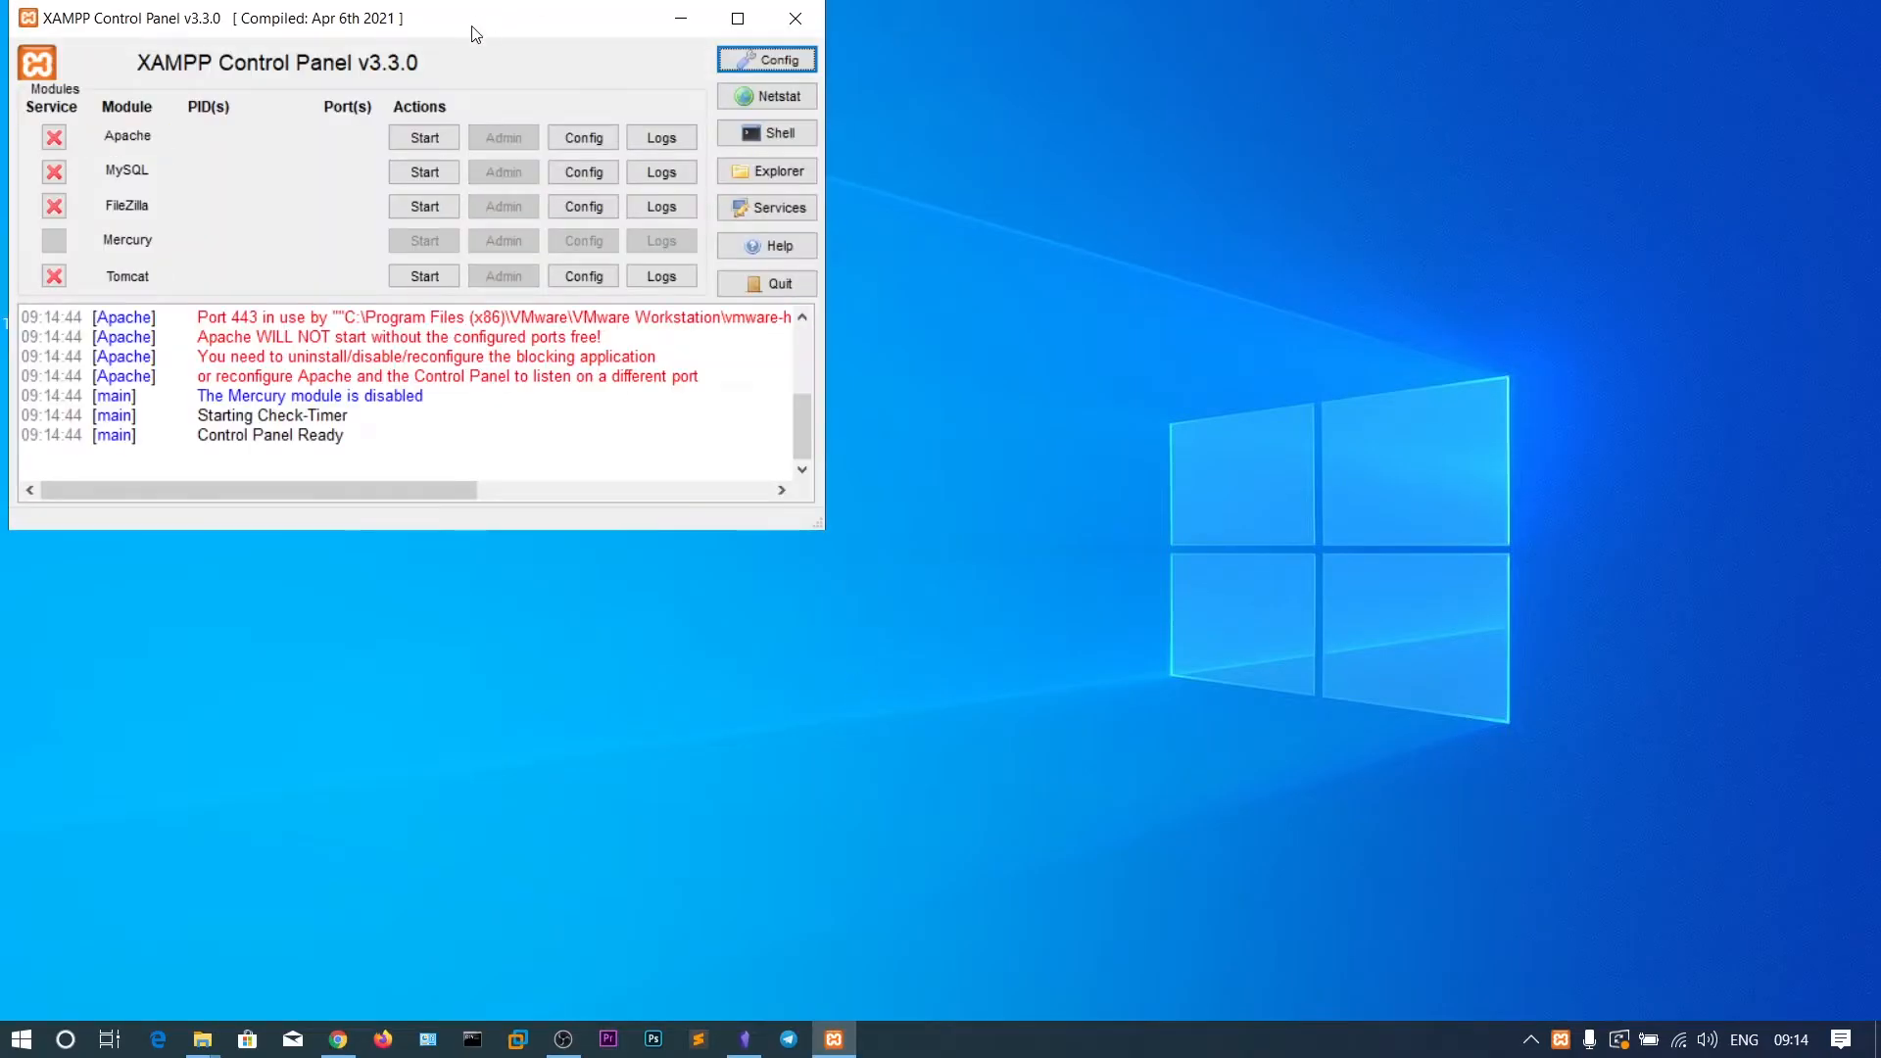
# Center the Control Panel window and open Apache's httpd.conf from its Config button
pyautogui.moveTo(474, 33); pyautogui.dragTo(1076, 323)
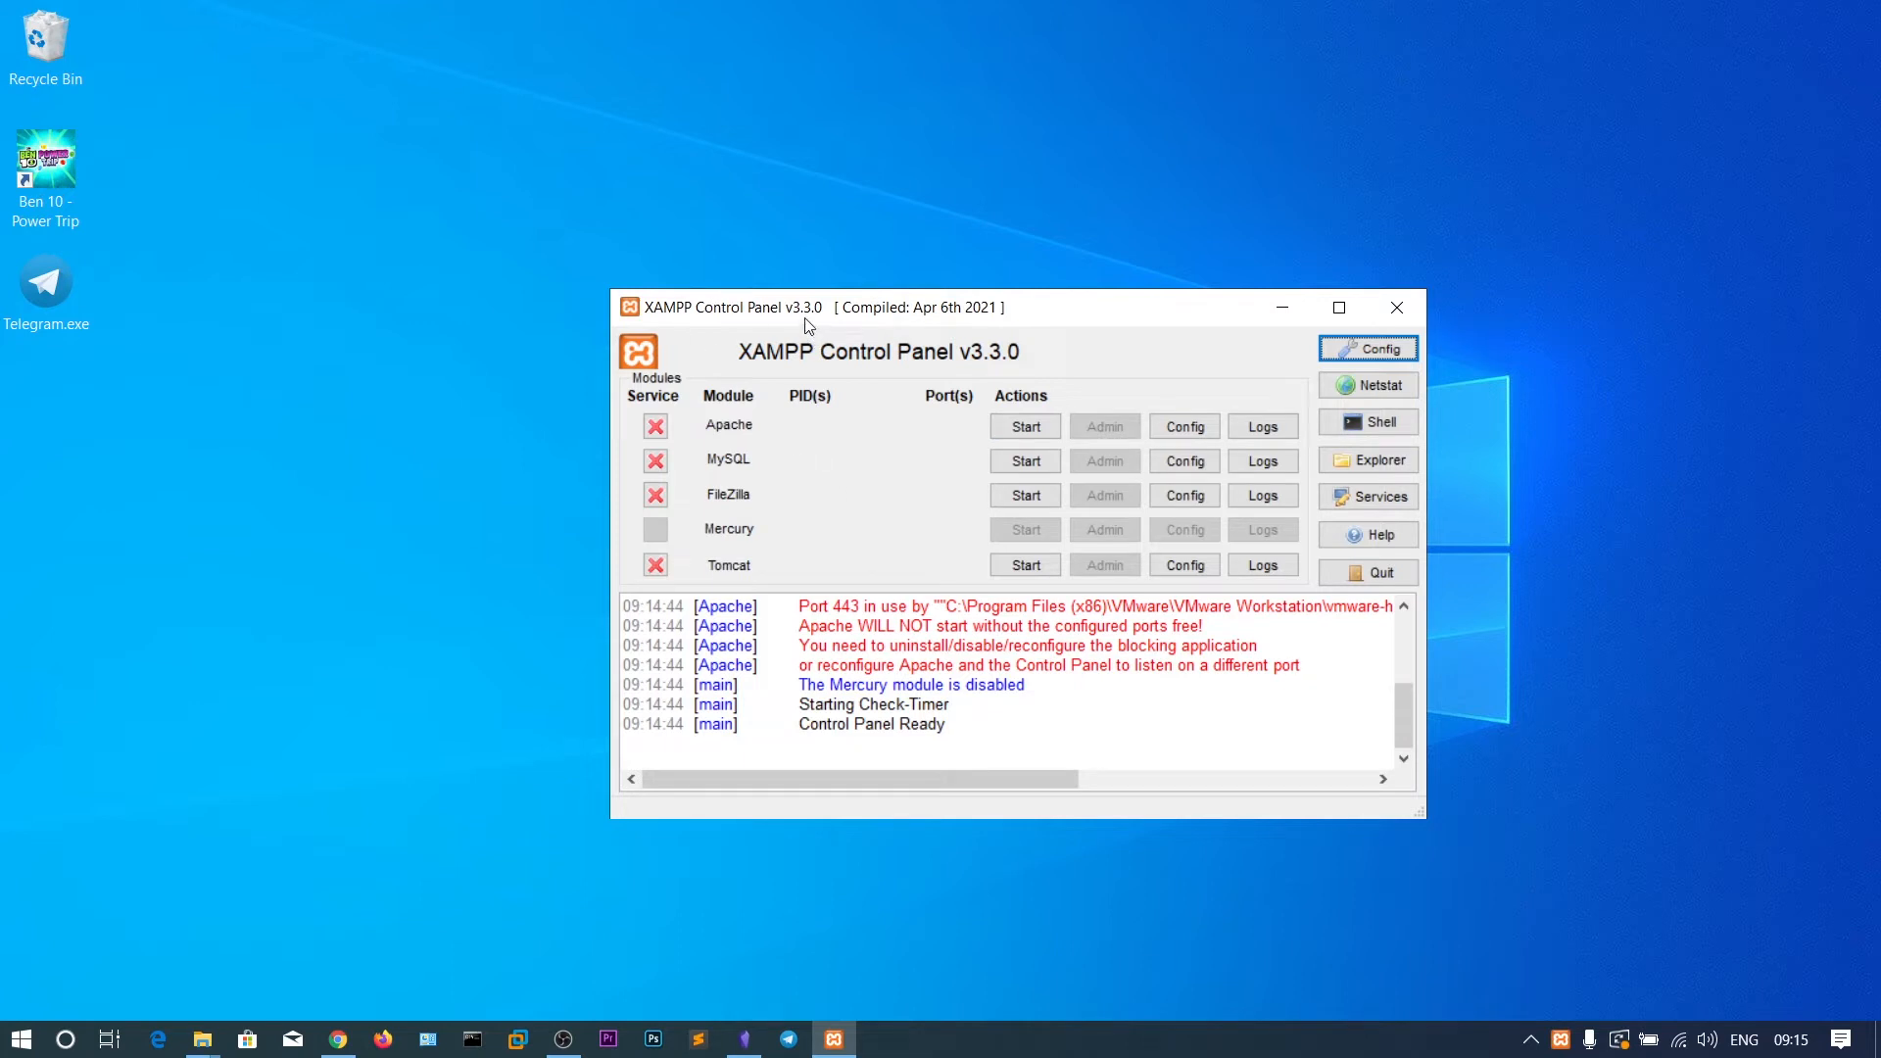
pyautogui.moveTo(798, 317); pyautogui.dragTo(754, 329)
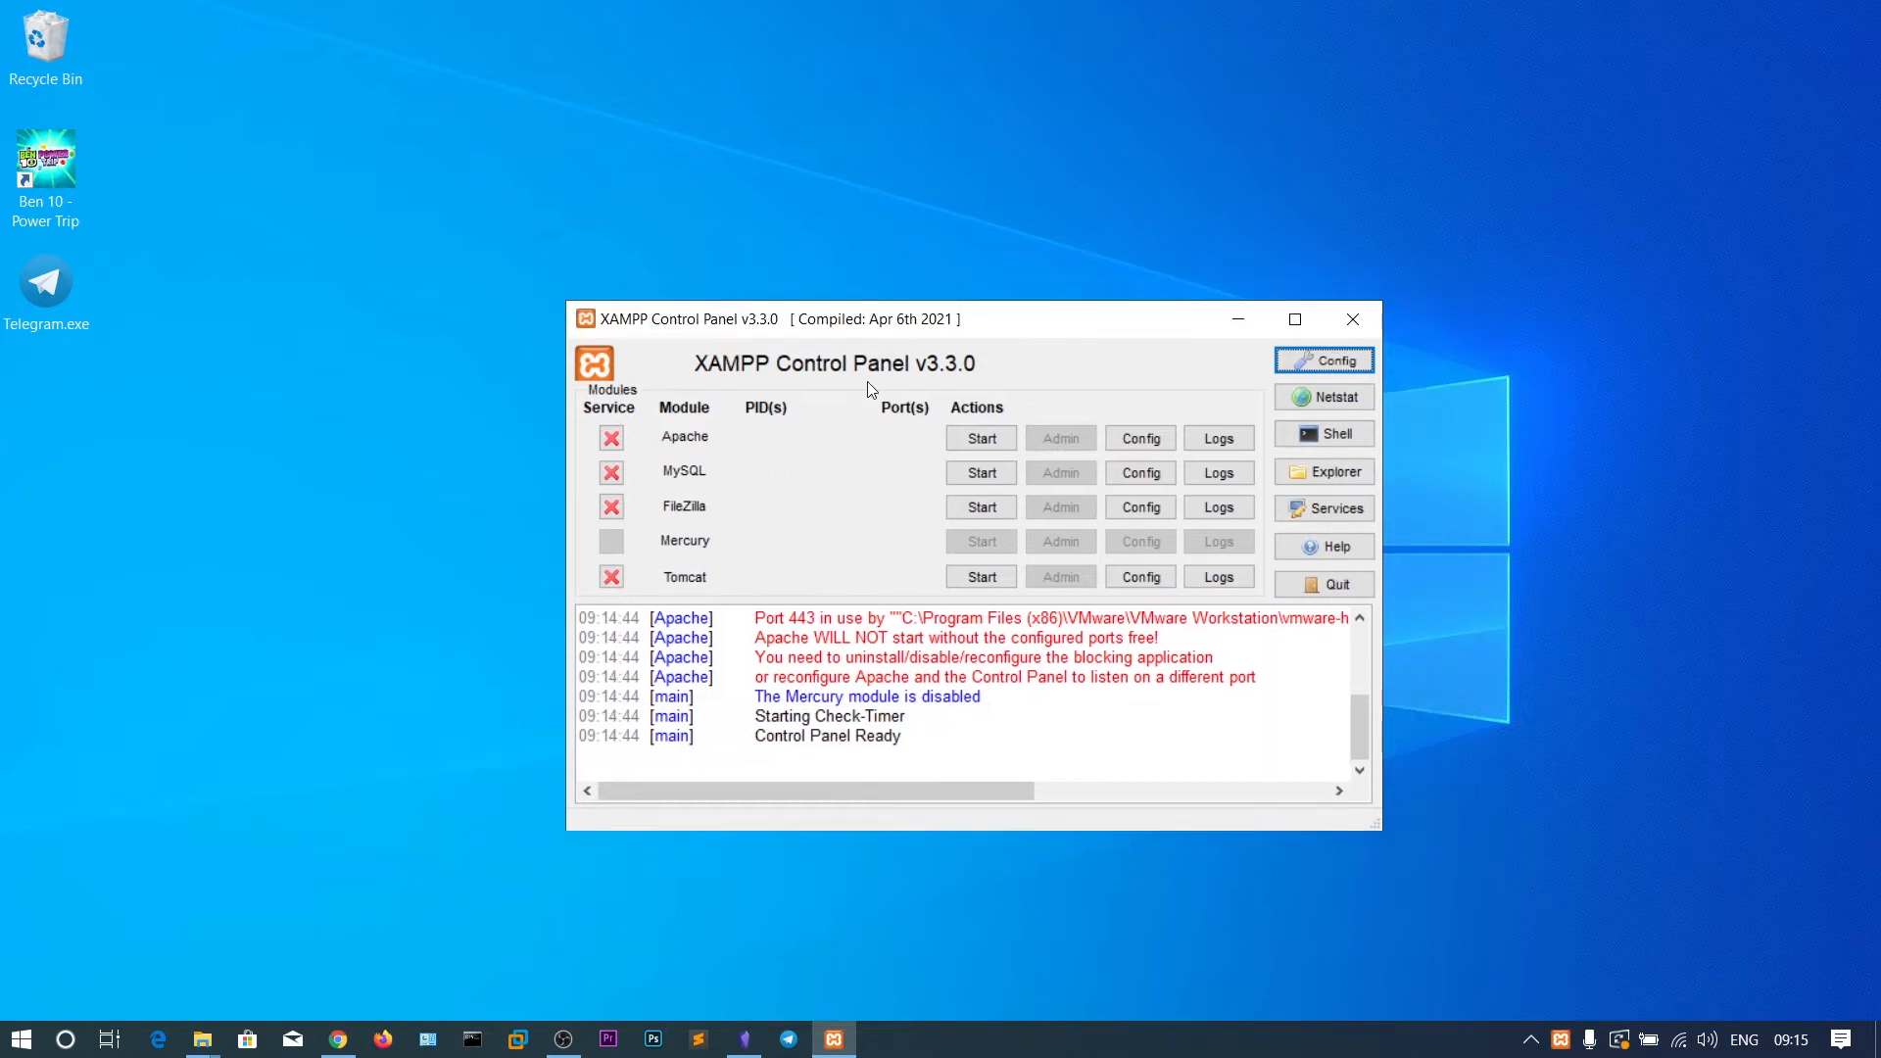
pyautogui.click(1131, 437)
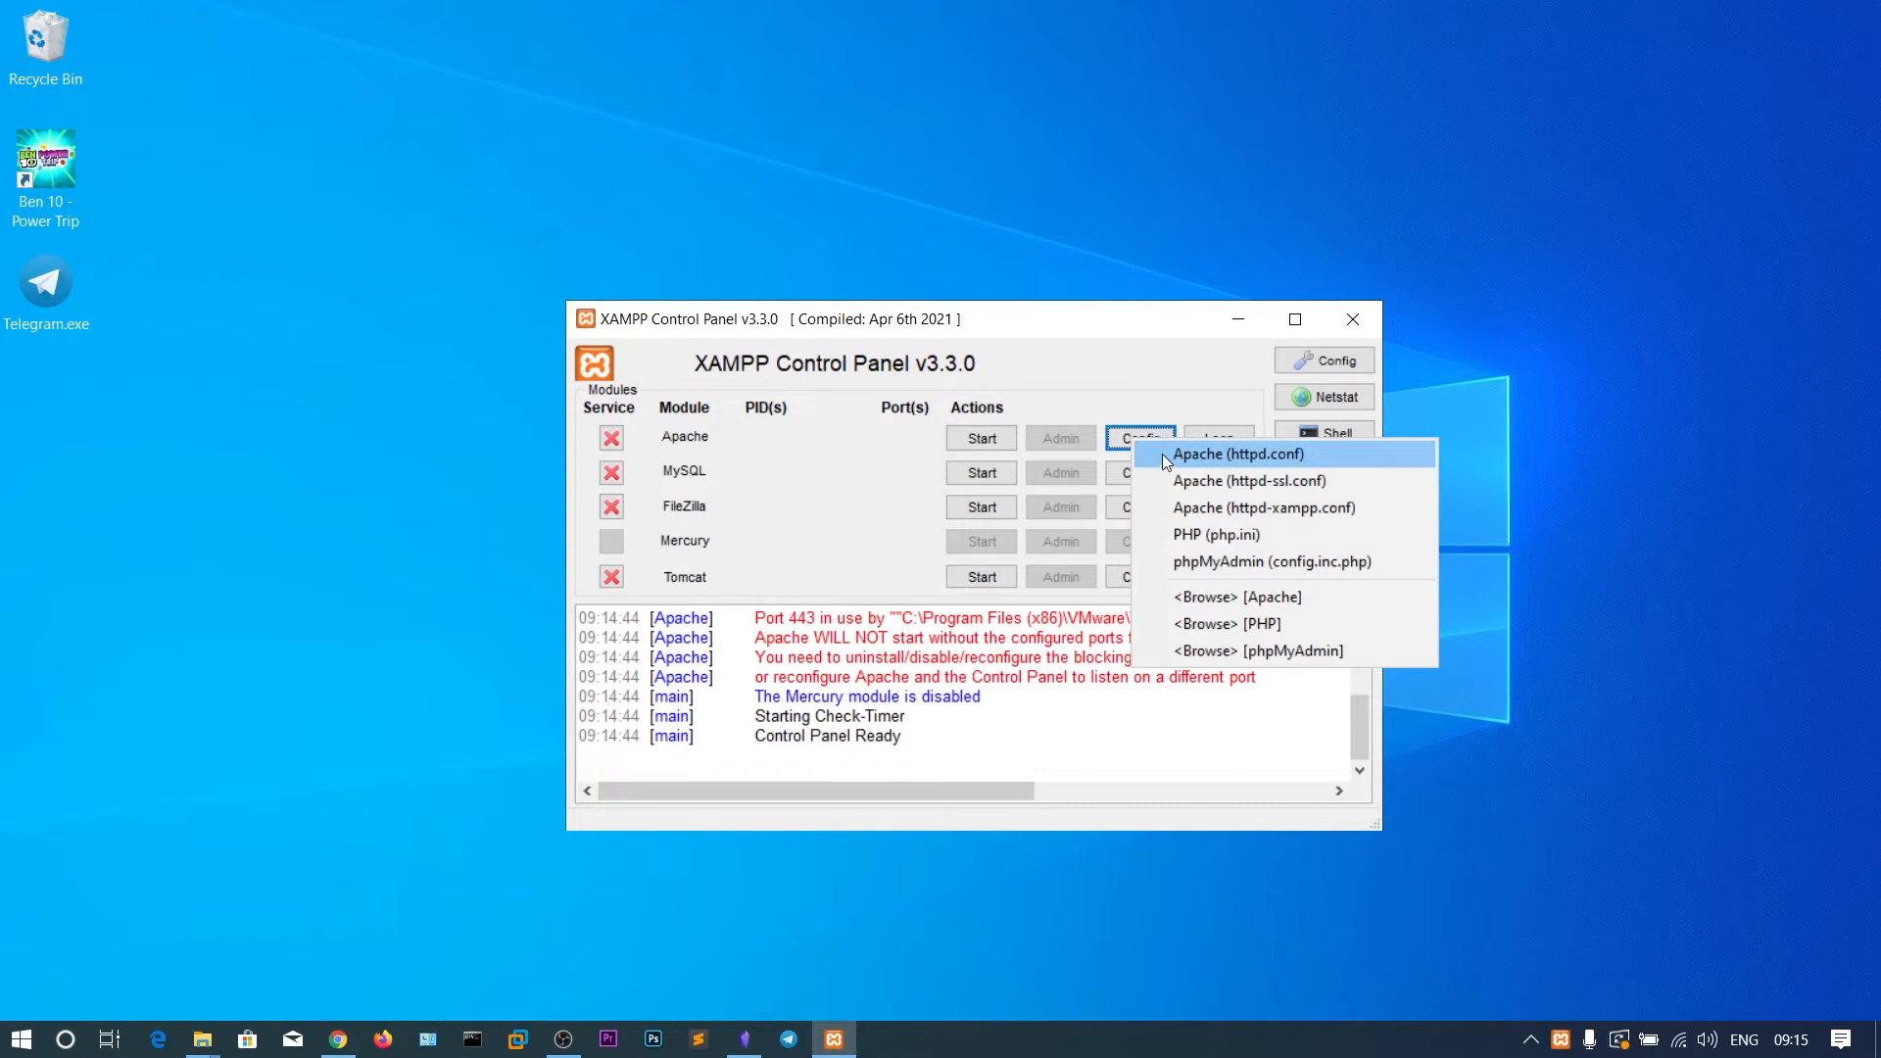
pyautogui.click(1136, 438)
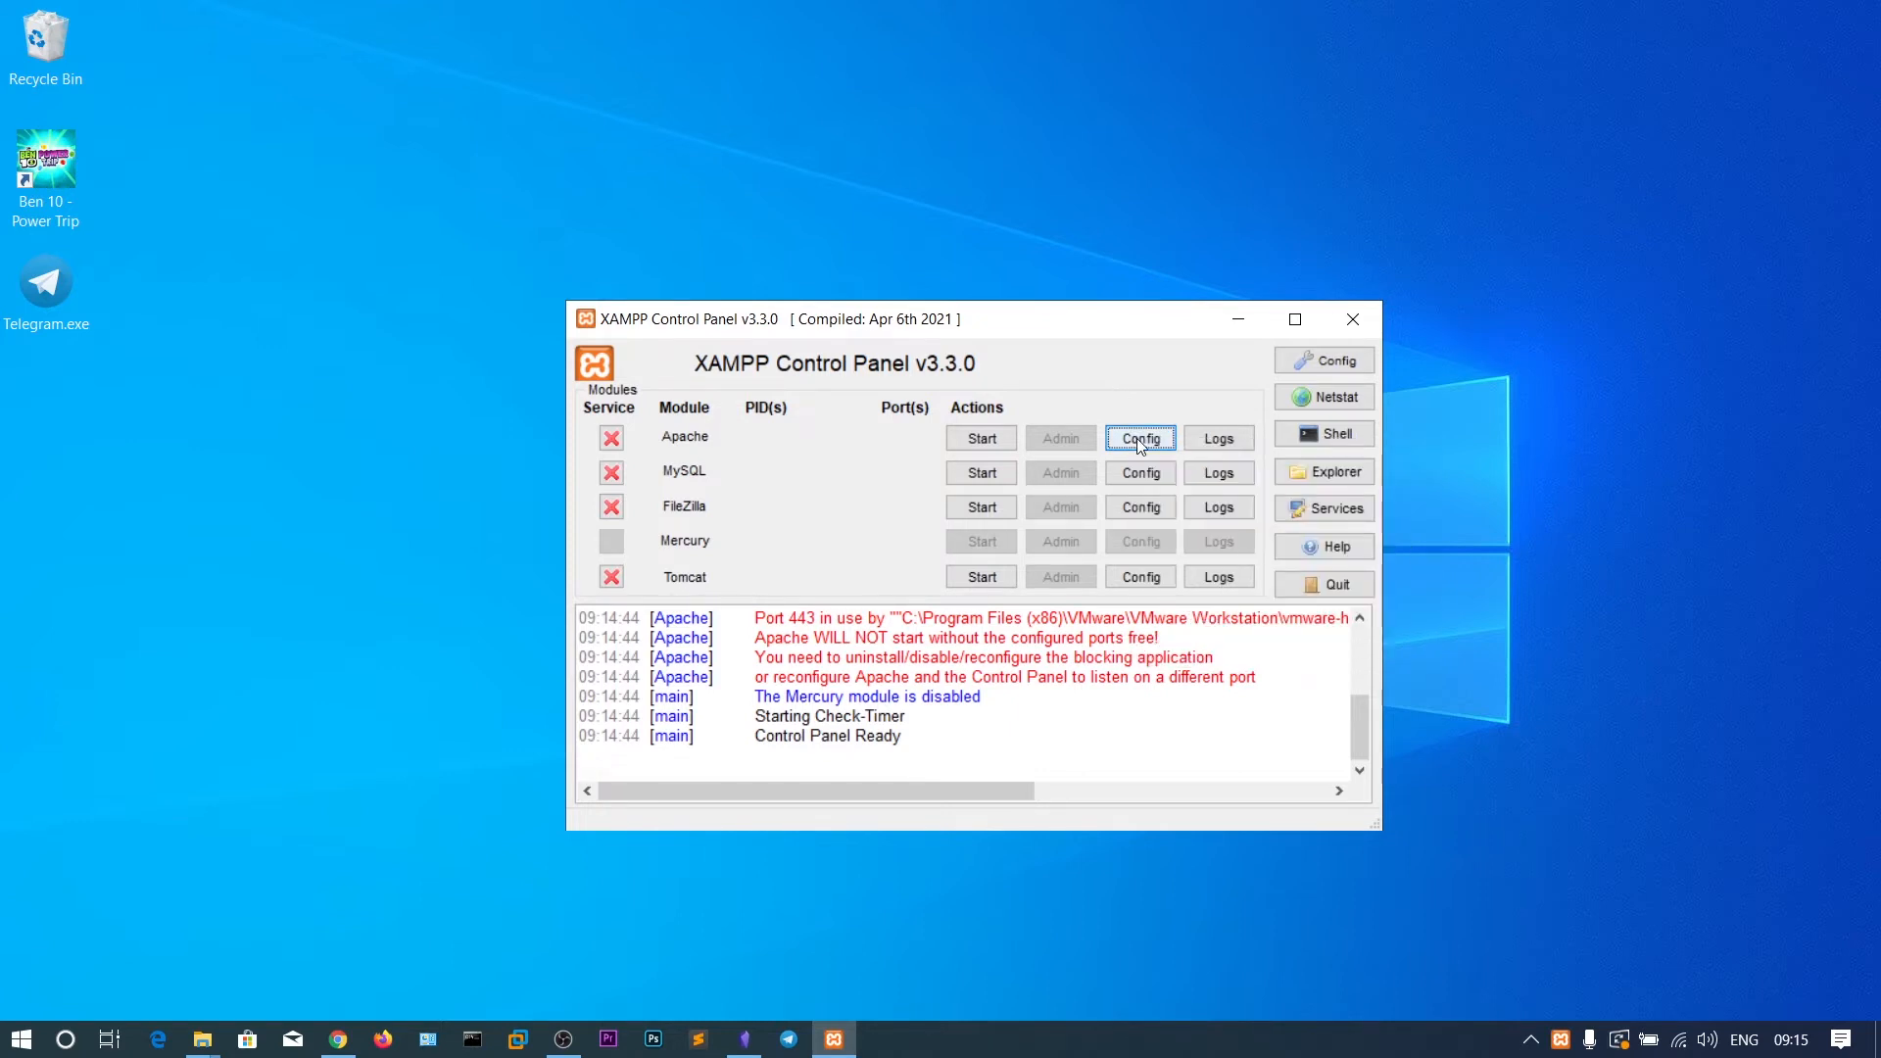
pyautogui.click(1139, 442)
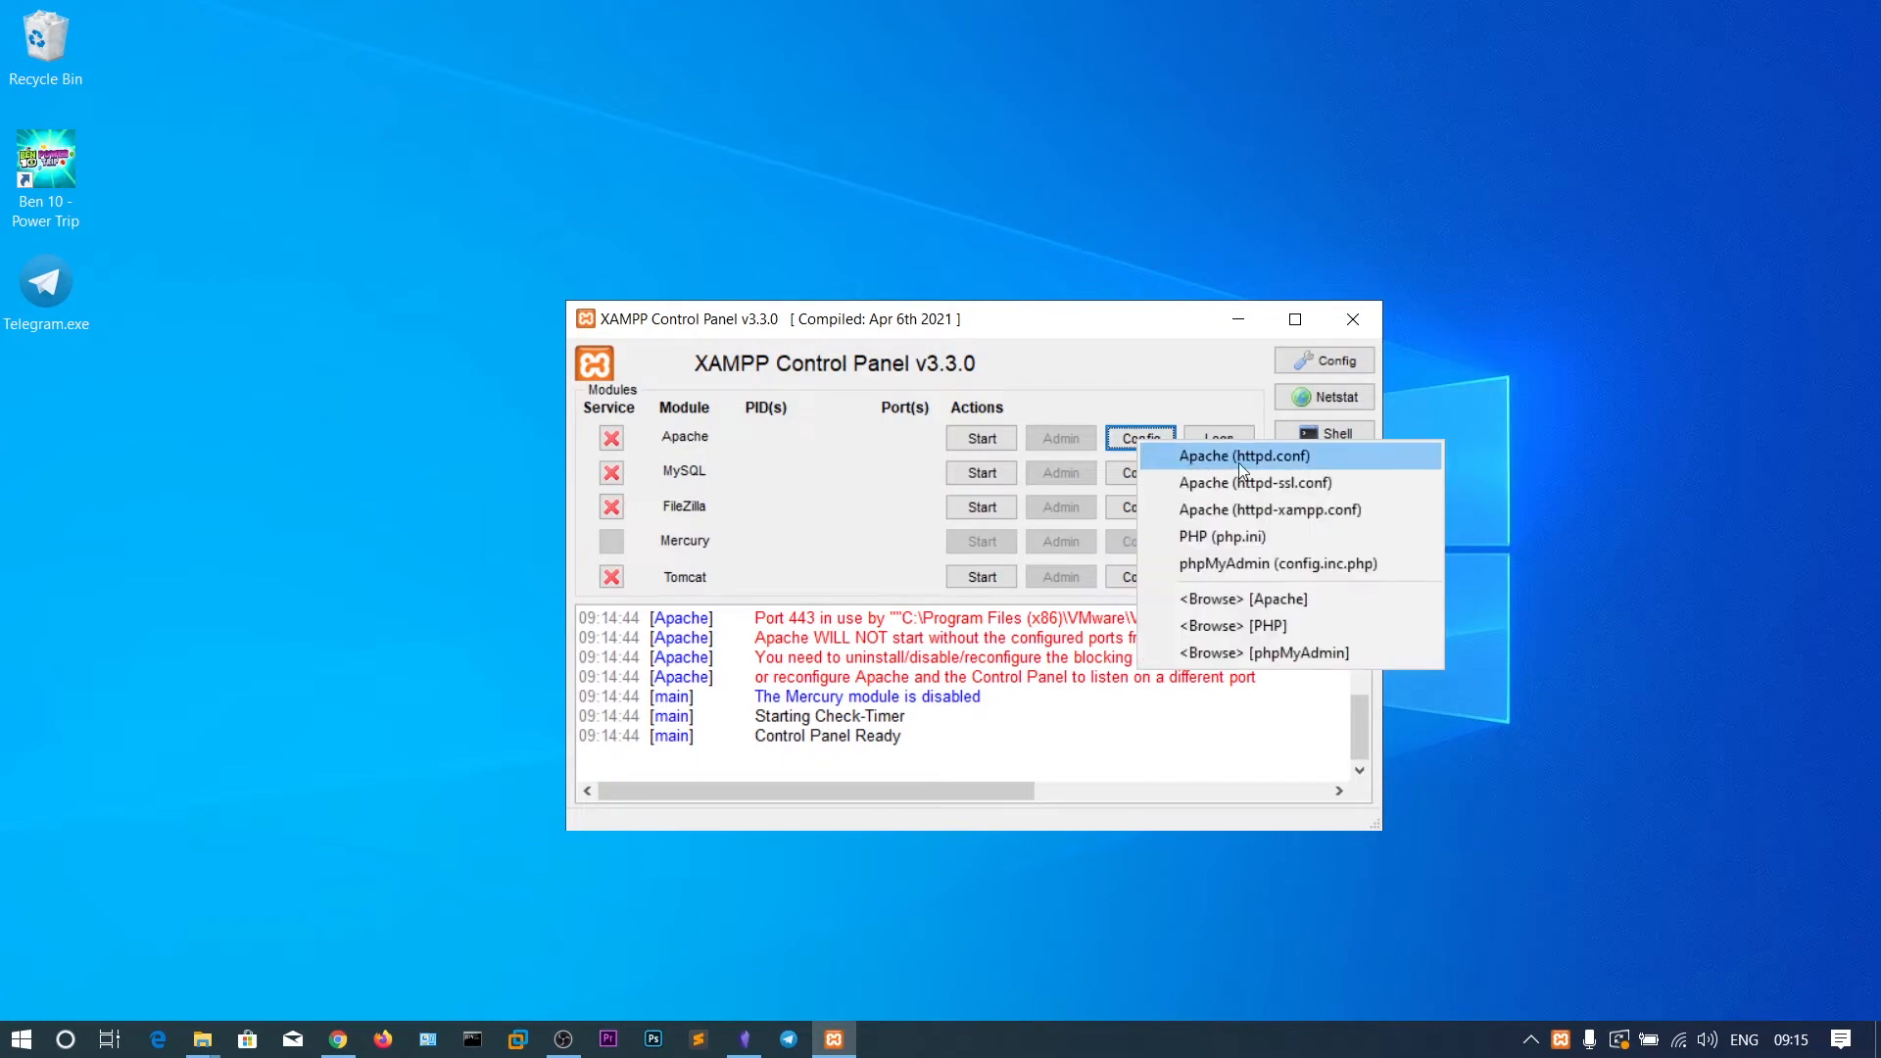
pyautogui.click(1238, 457)
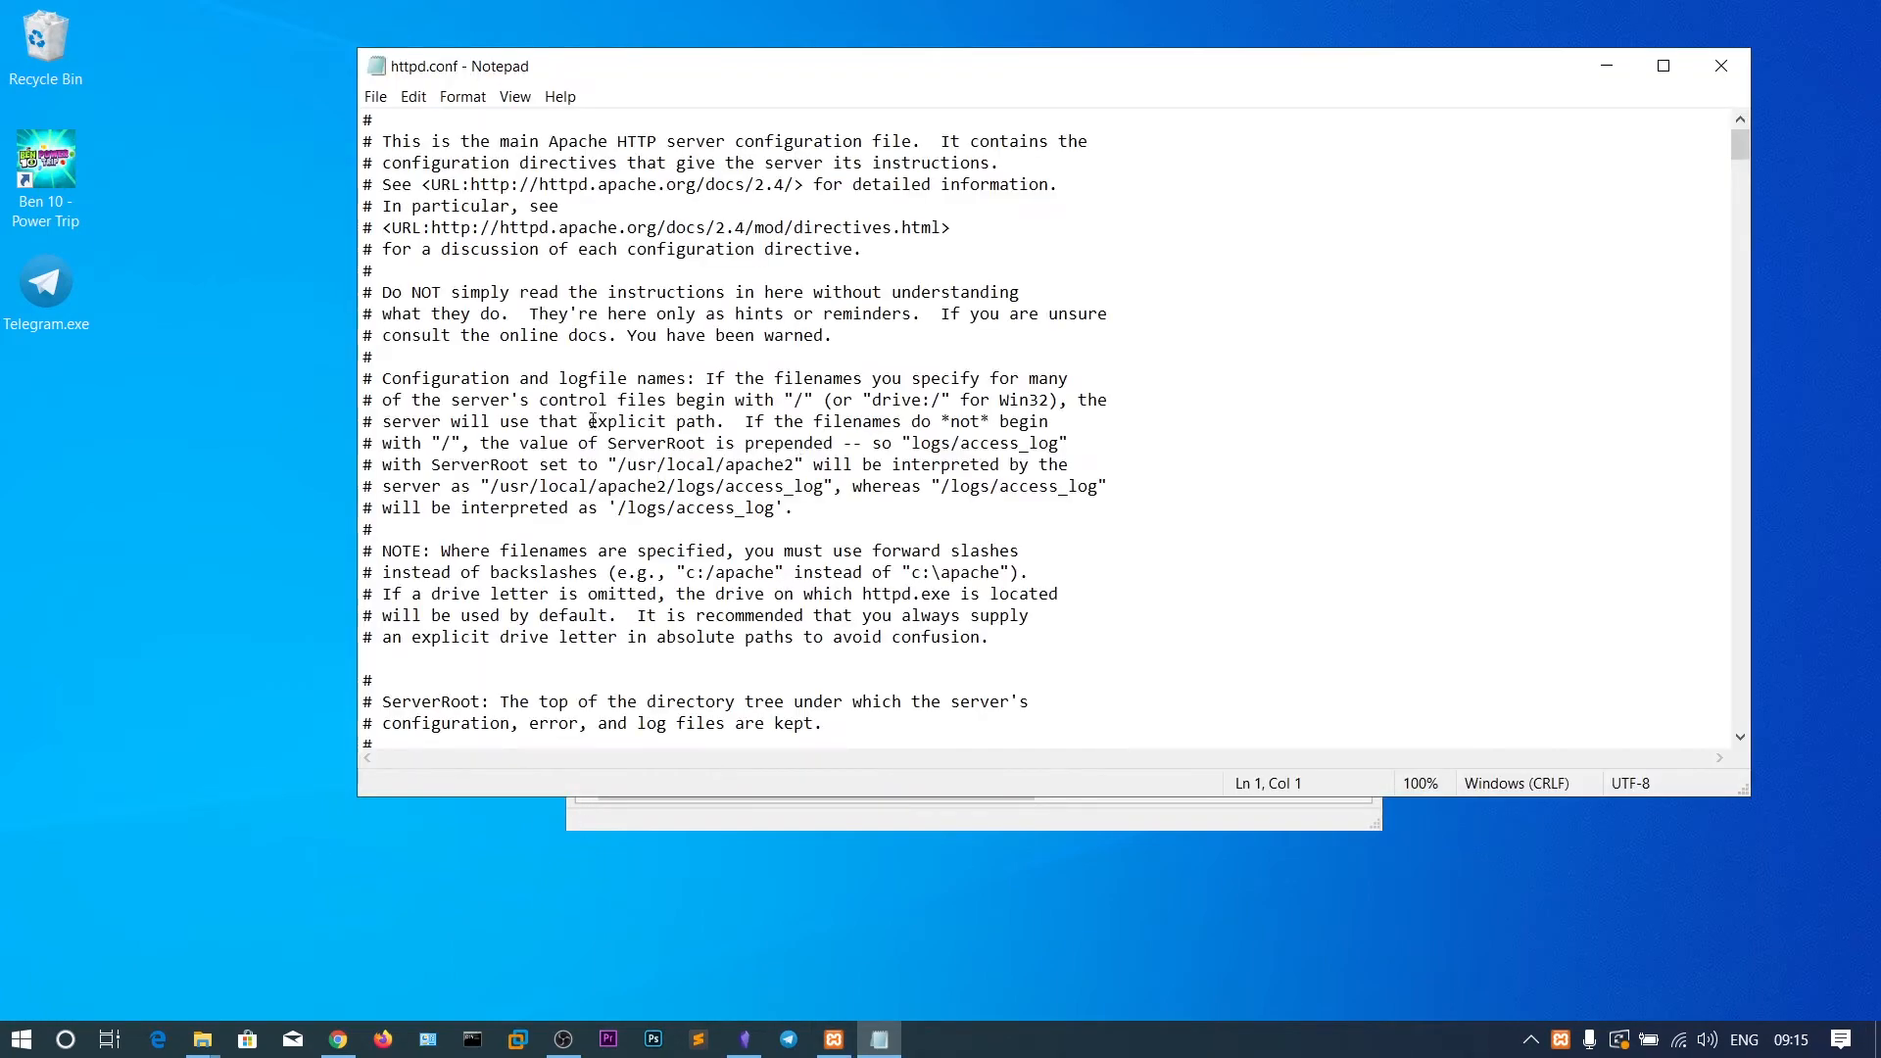
# Search httpd.conf for occurrences of port 80
pyautogui.scroll(-6, 596, 413)
pyautogui.scroll(6, 519, 325)
pyautogui.scroll(-12, 530, 390)
pyautogui.scroll(12, 529, 396)
pyautogui.click(530, 396)
pyautogui.hotkey('ctrl', 'f')
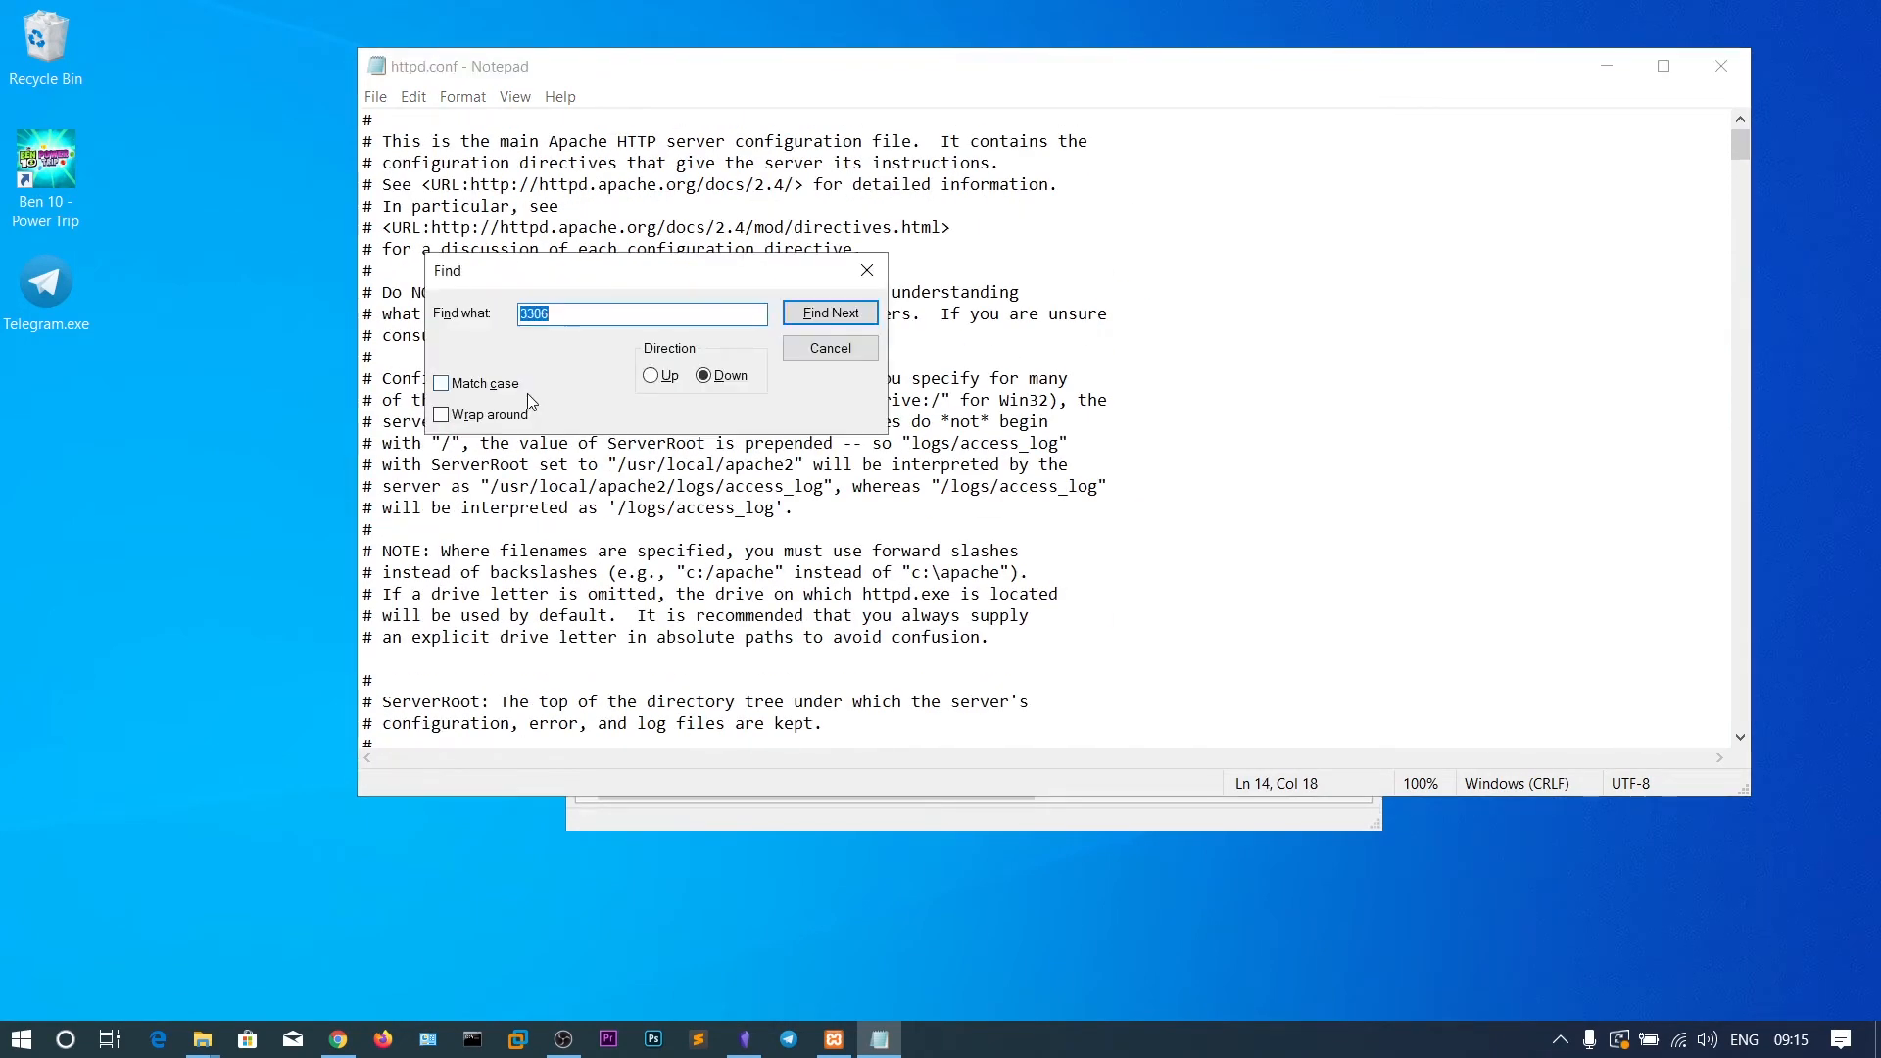
pyautogui.write('80')
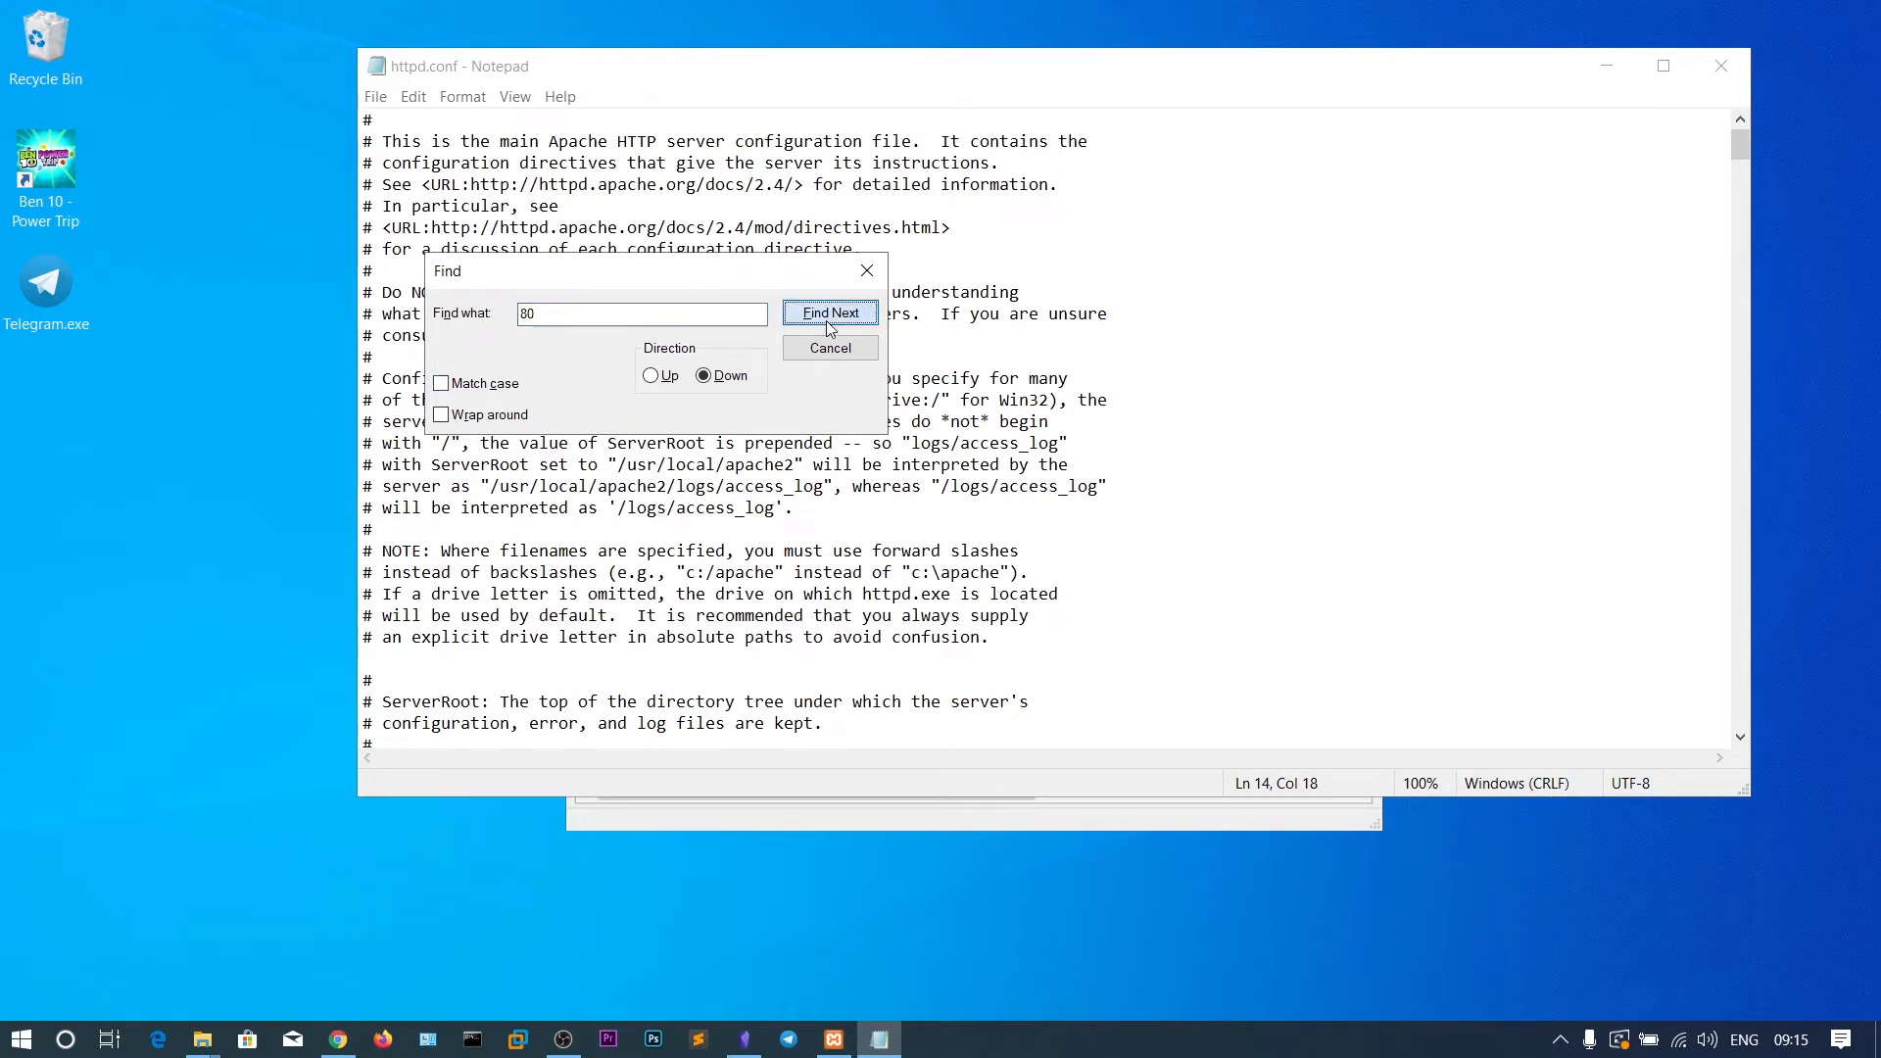
pyautogui.press('Return')
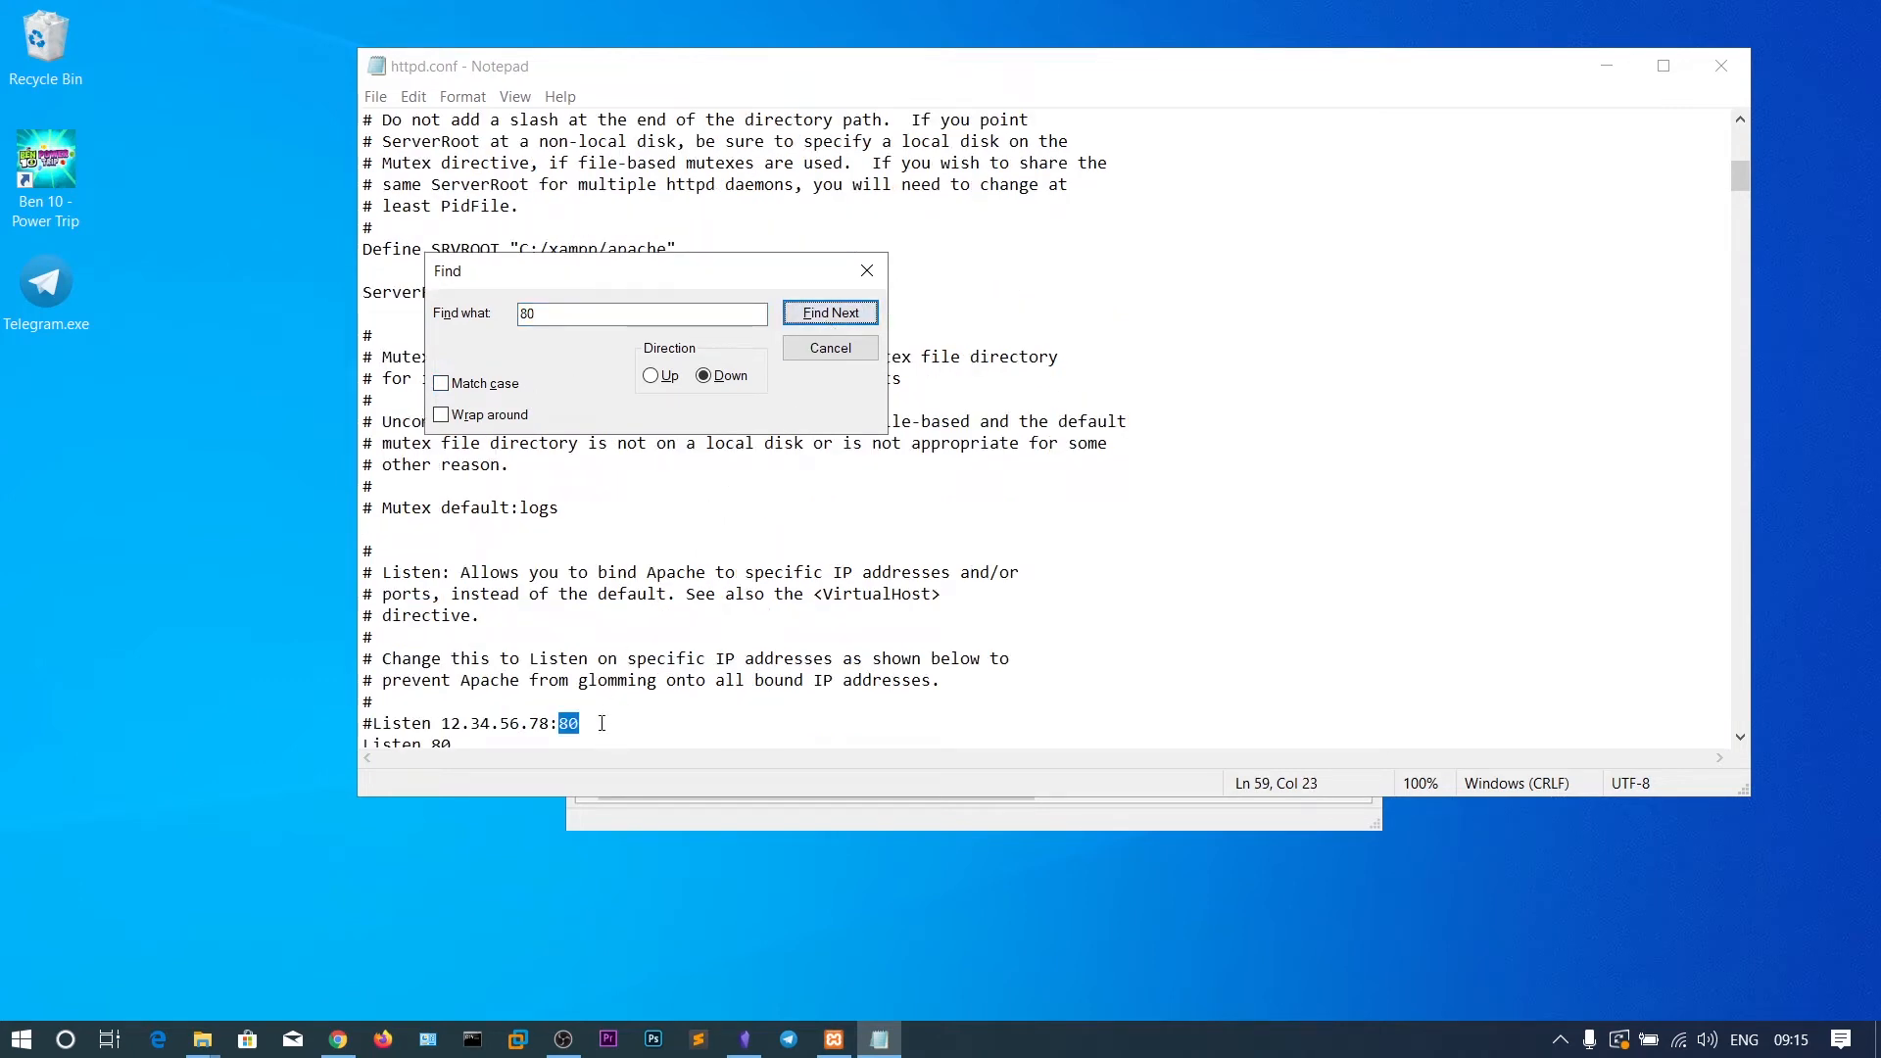
# Change the found ports to 8080, making Listen 8080 and ServerName localhost:8080
pyautogui.click(602, 723)
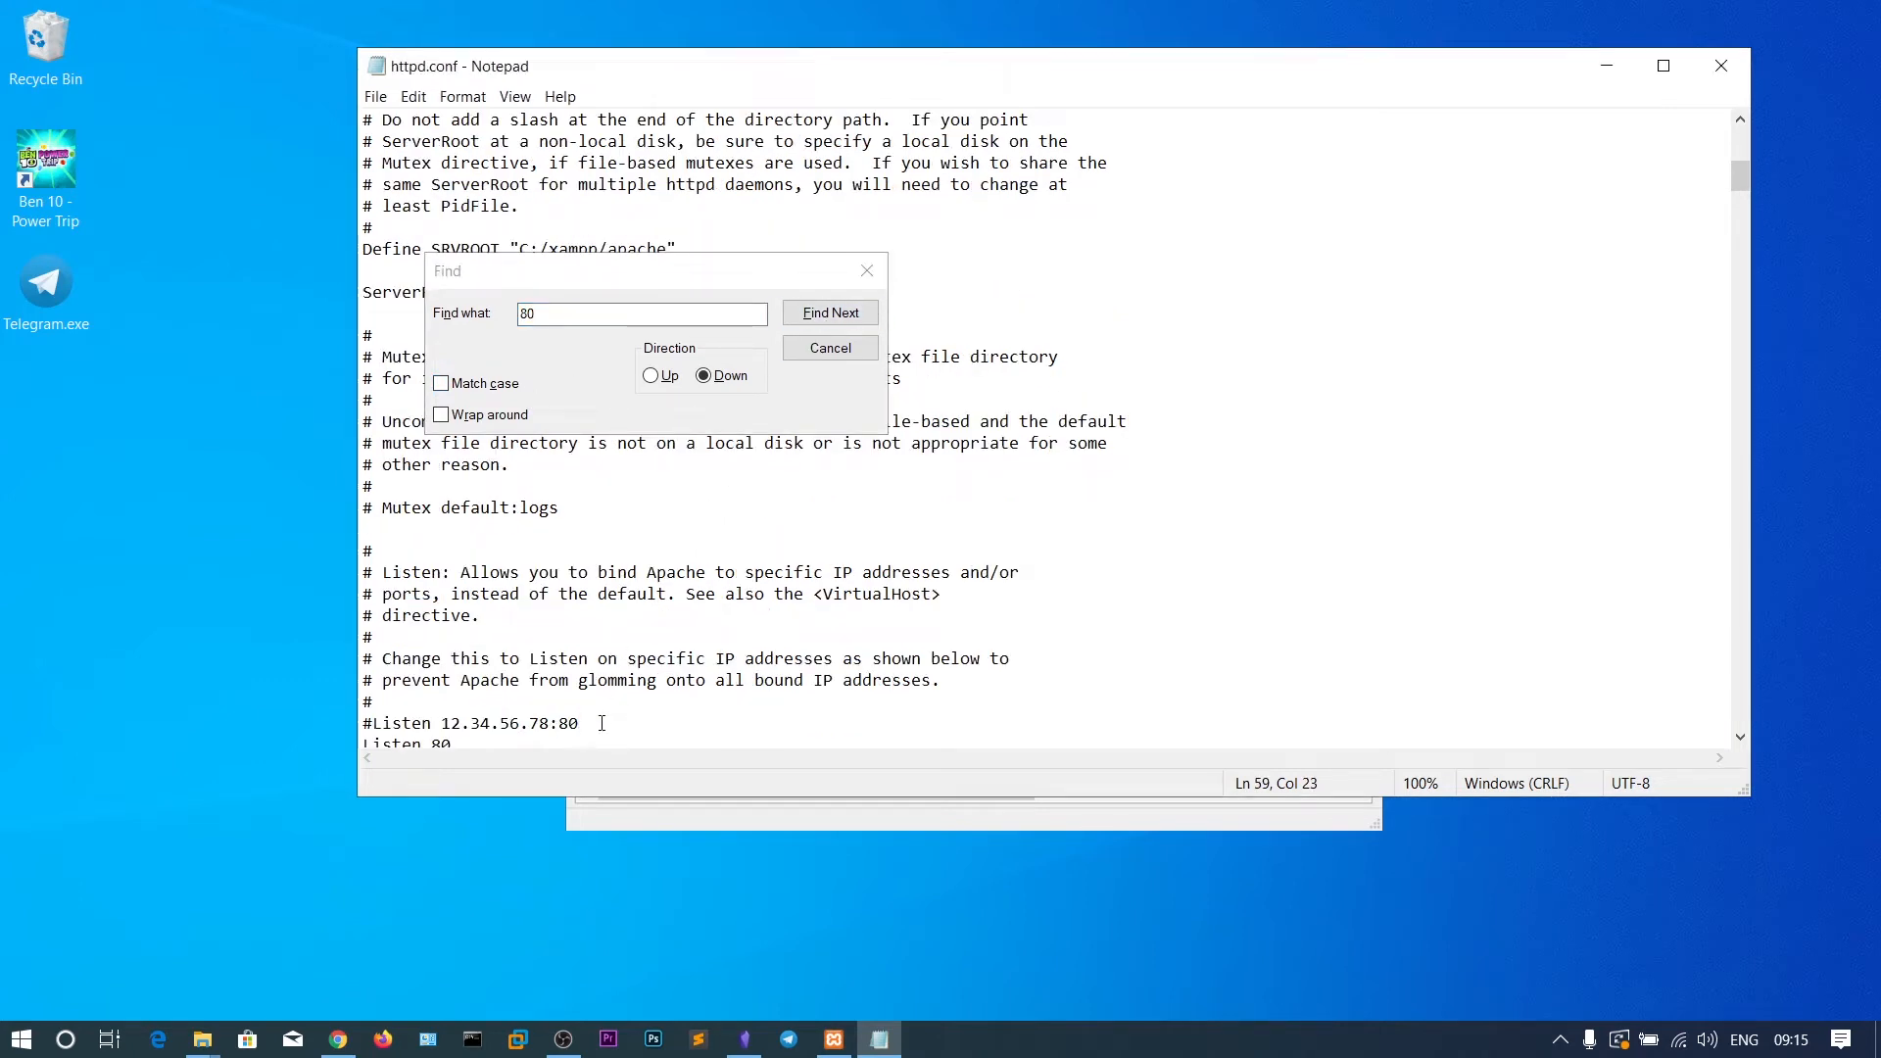
pyautogui.write('80')
pyautogui.click(831, 313)
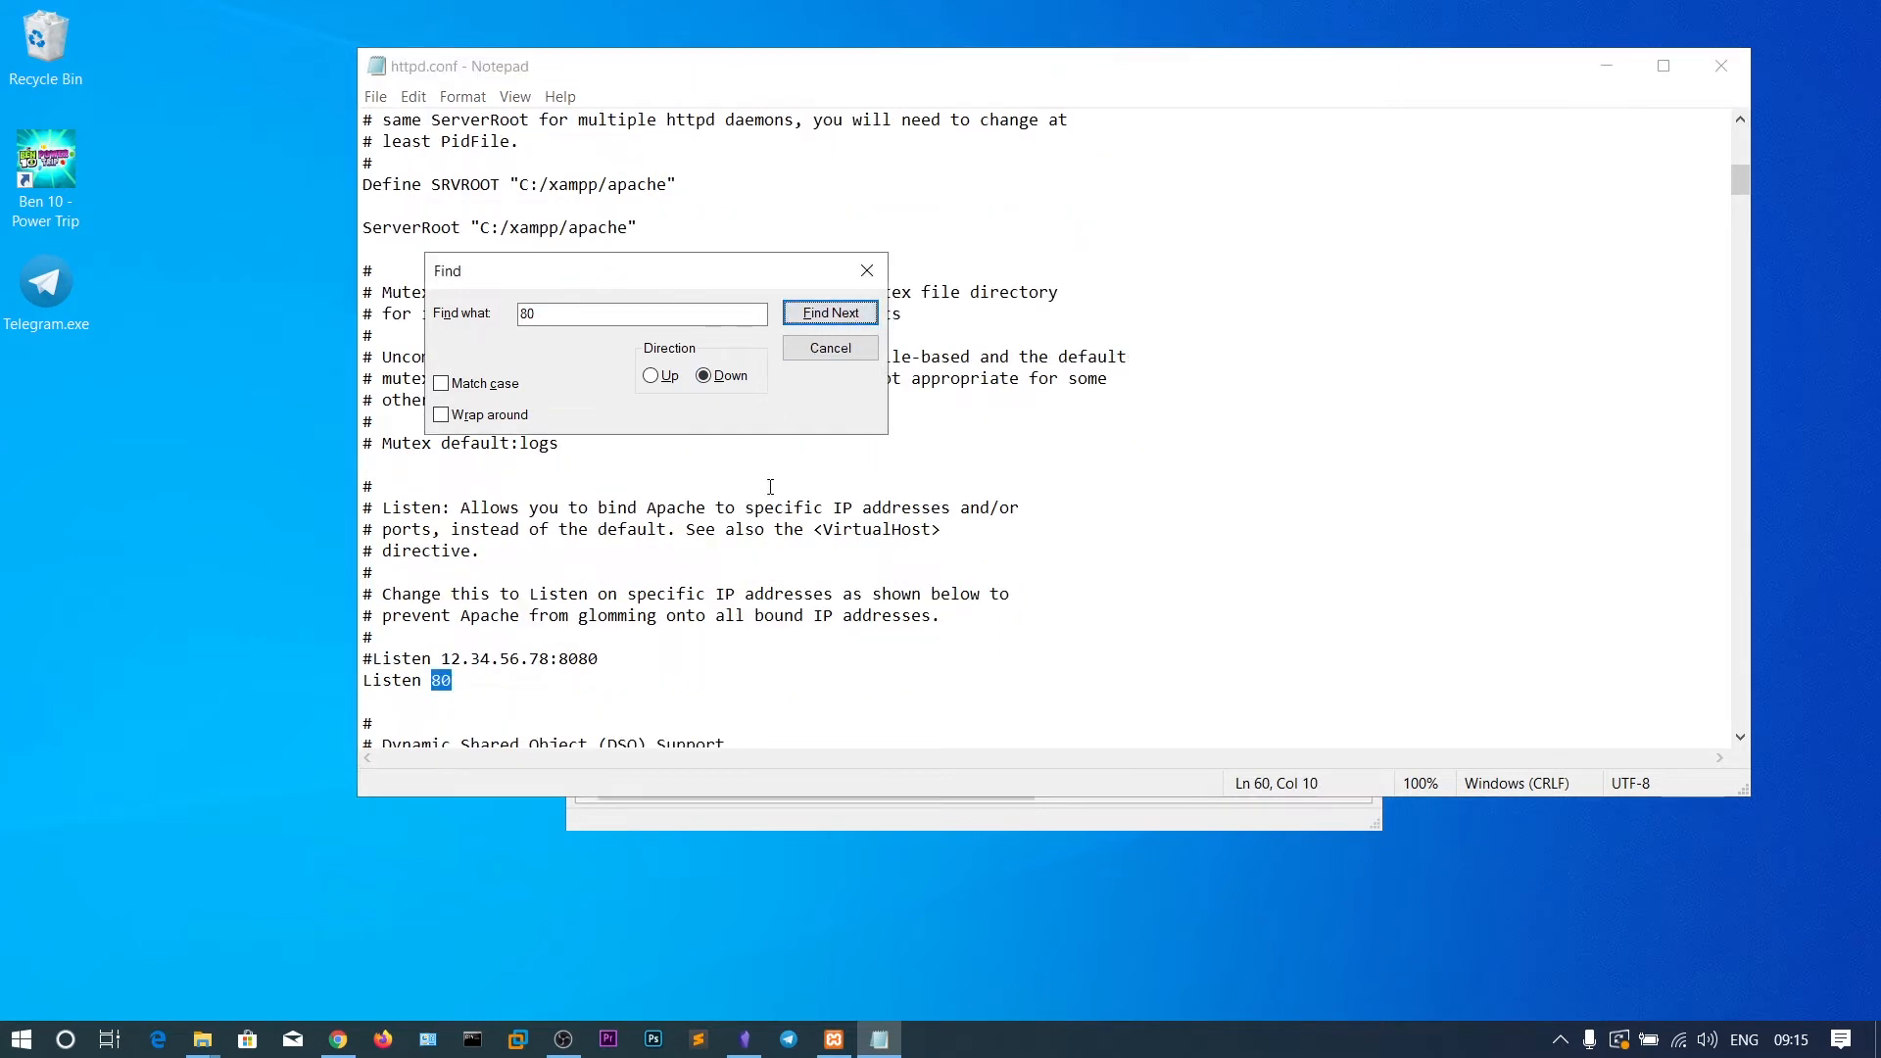
pyautogui.click(484, 689)
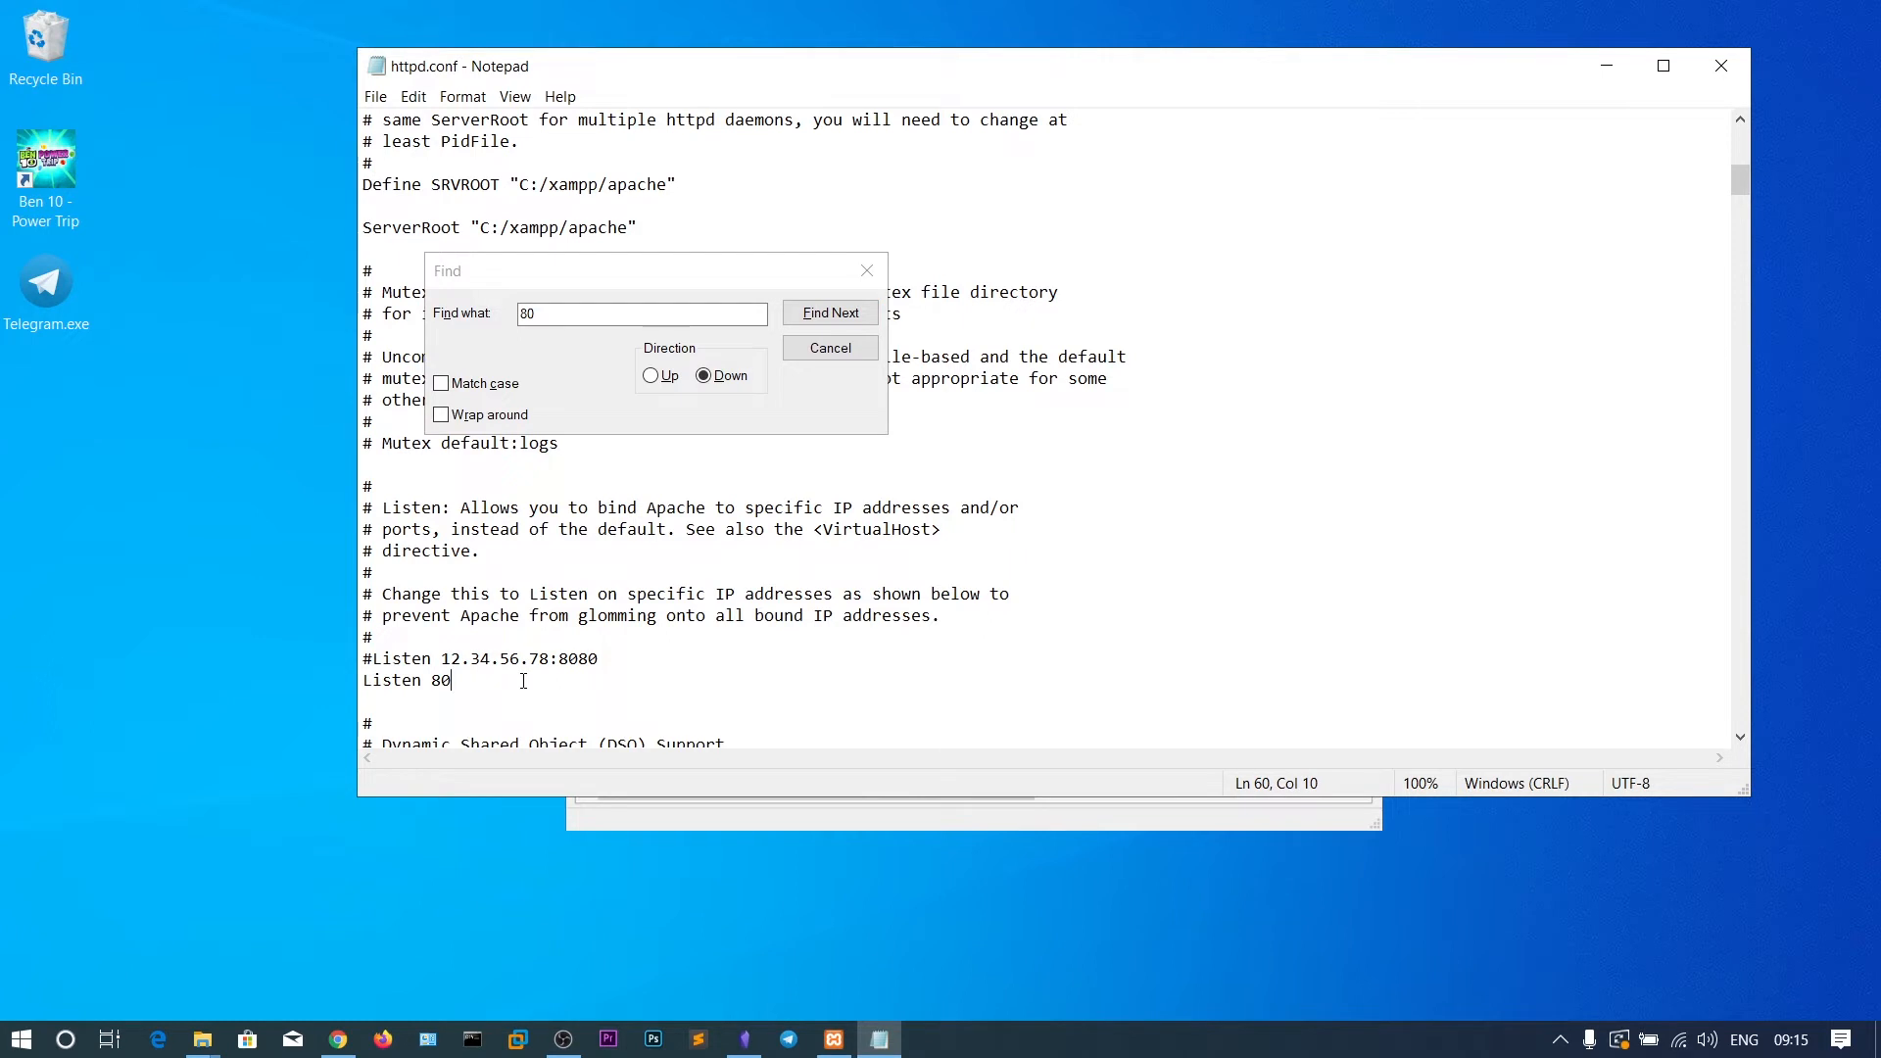
pyautogui.write('80')
pyautogui.click(831, 312)
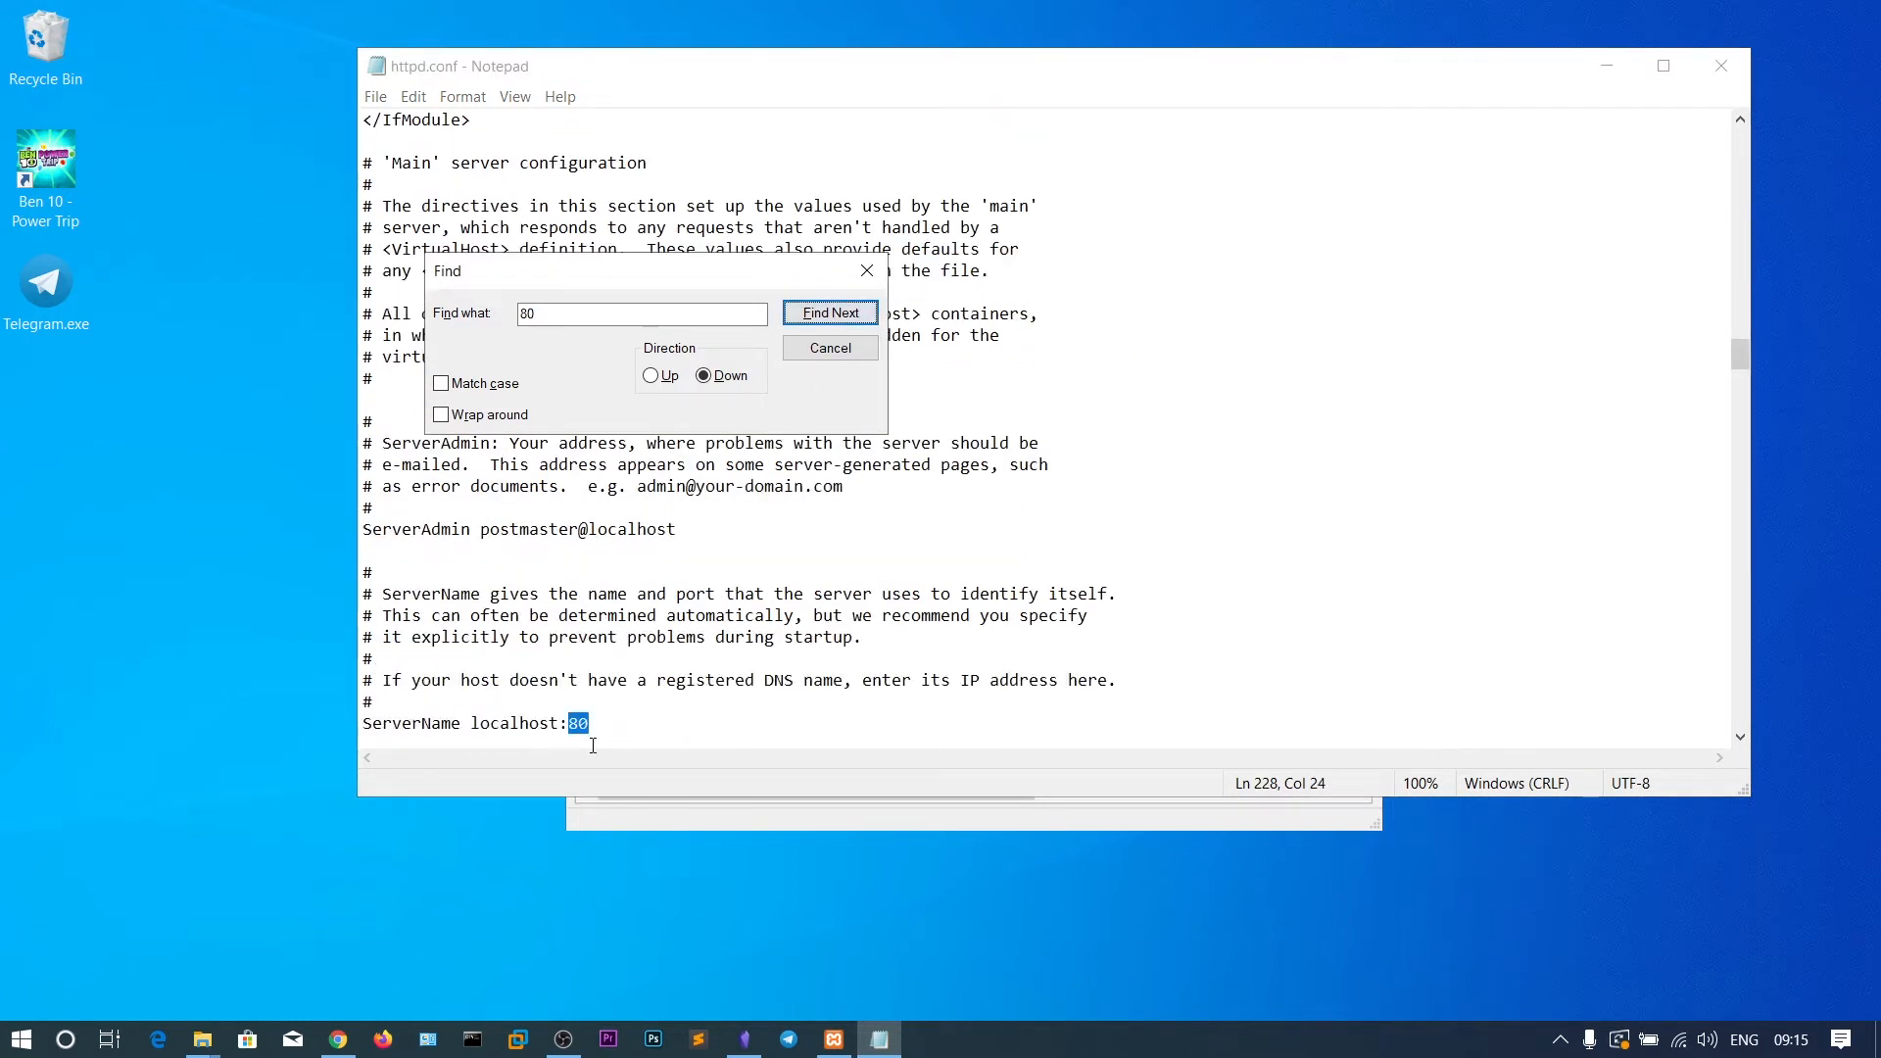
pyautogui.click(594, 740)
pyautogui.write('80')
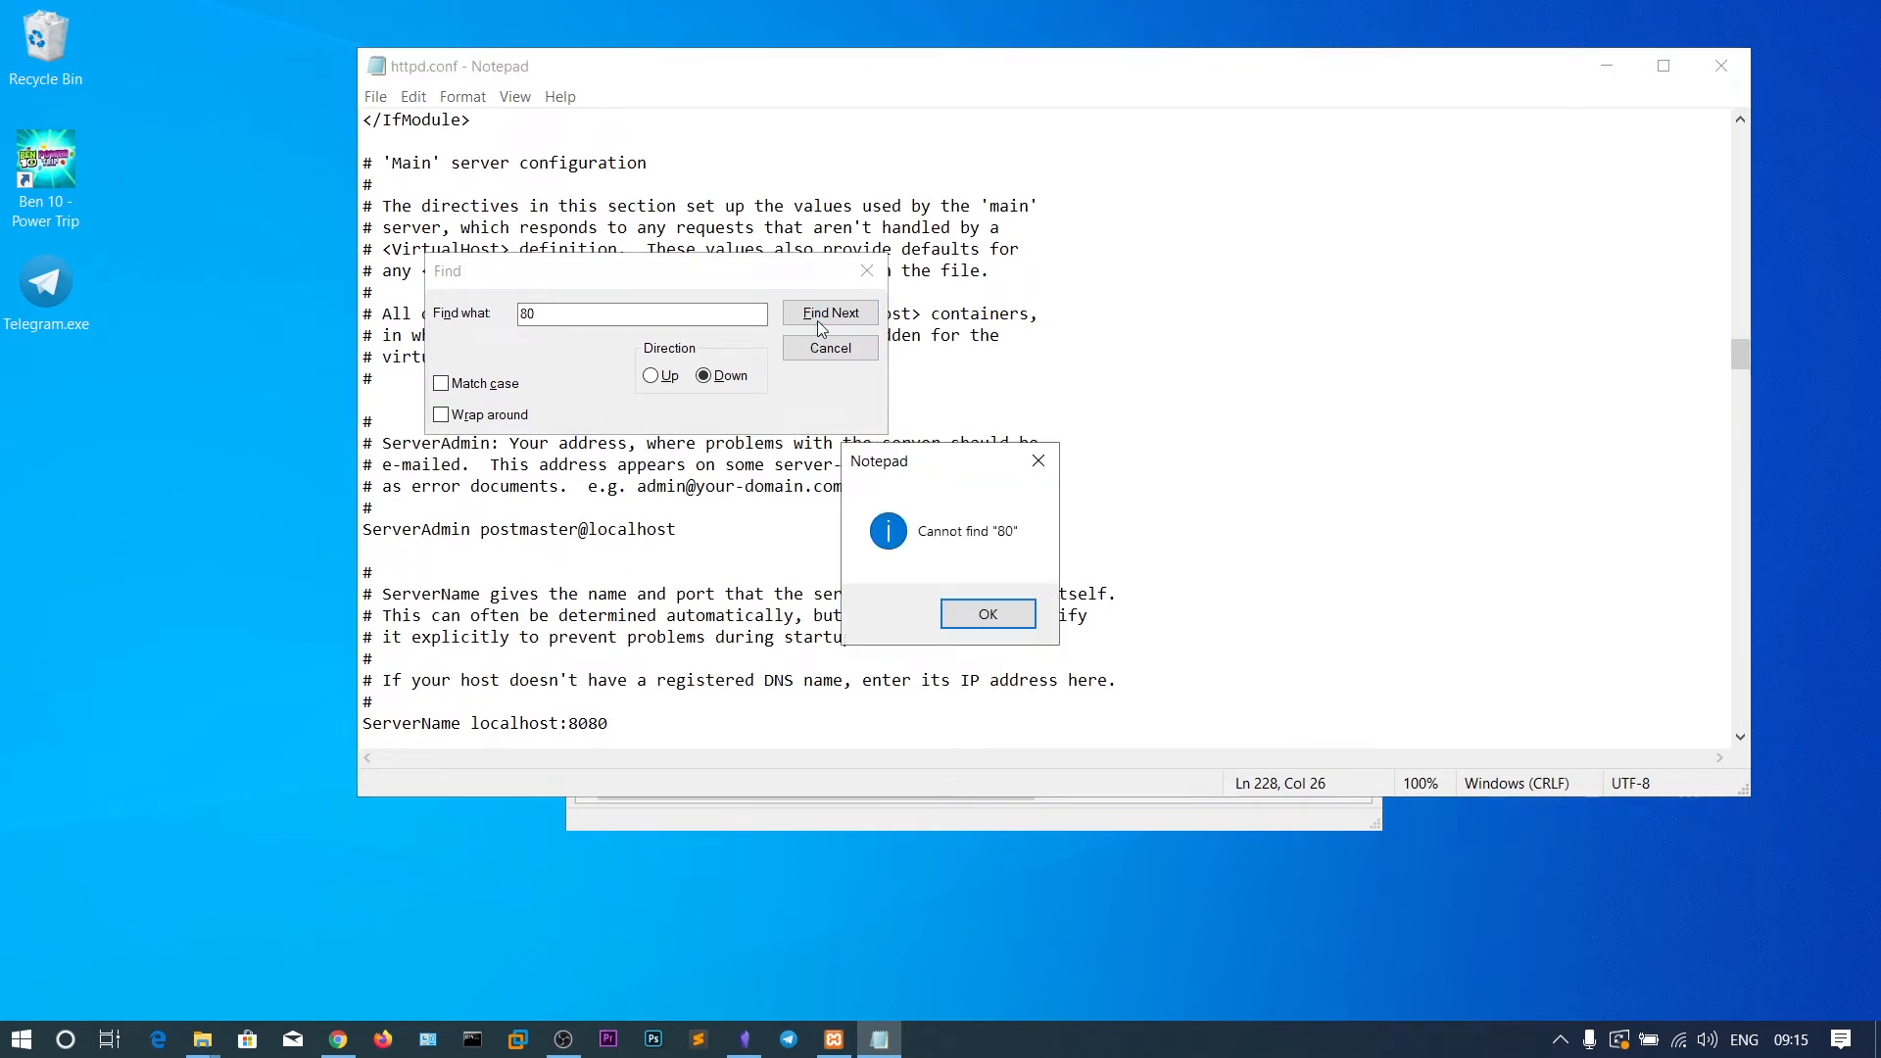
# Close the Find box and httpd.conf, and list Apache's config files again
pyautogui.click(1004, 608)
pyautogui.click(867, 270)
pyautogui.scroll(20, 584, 428)
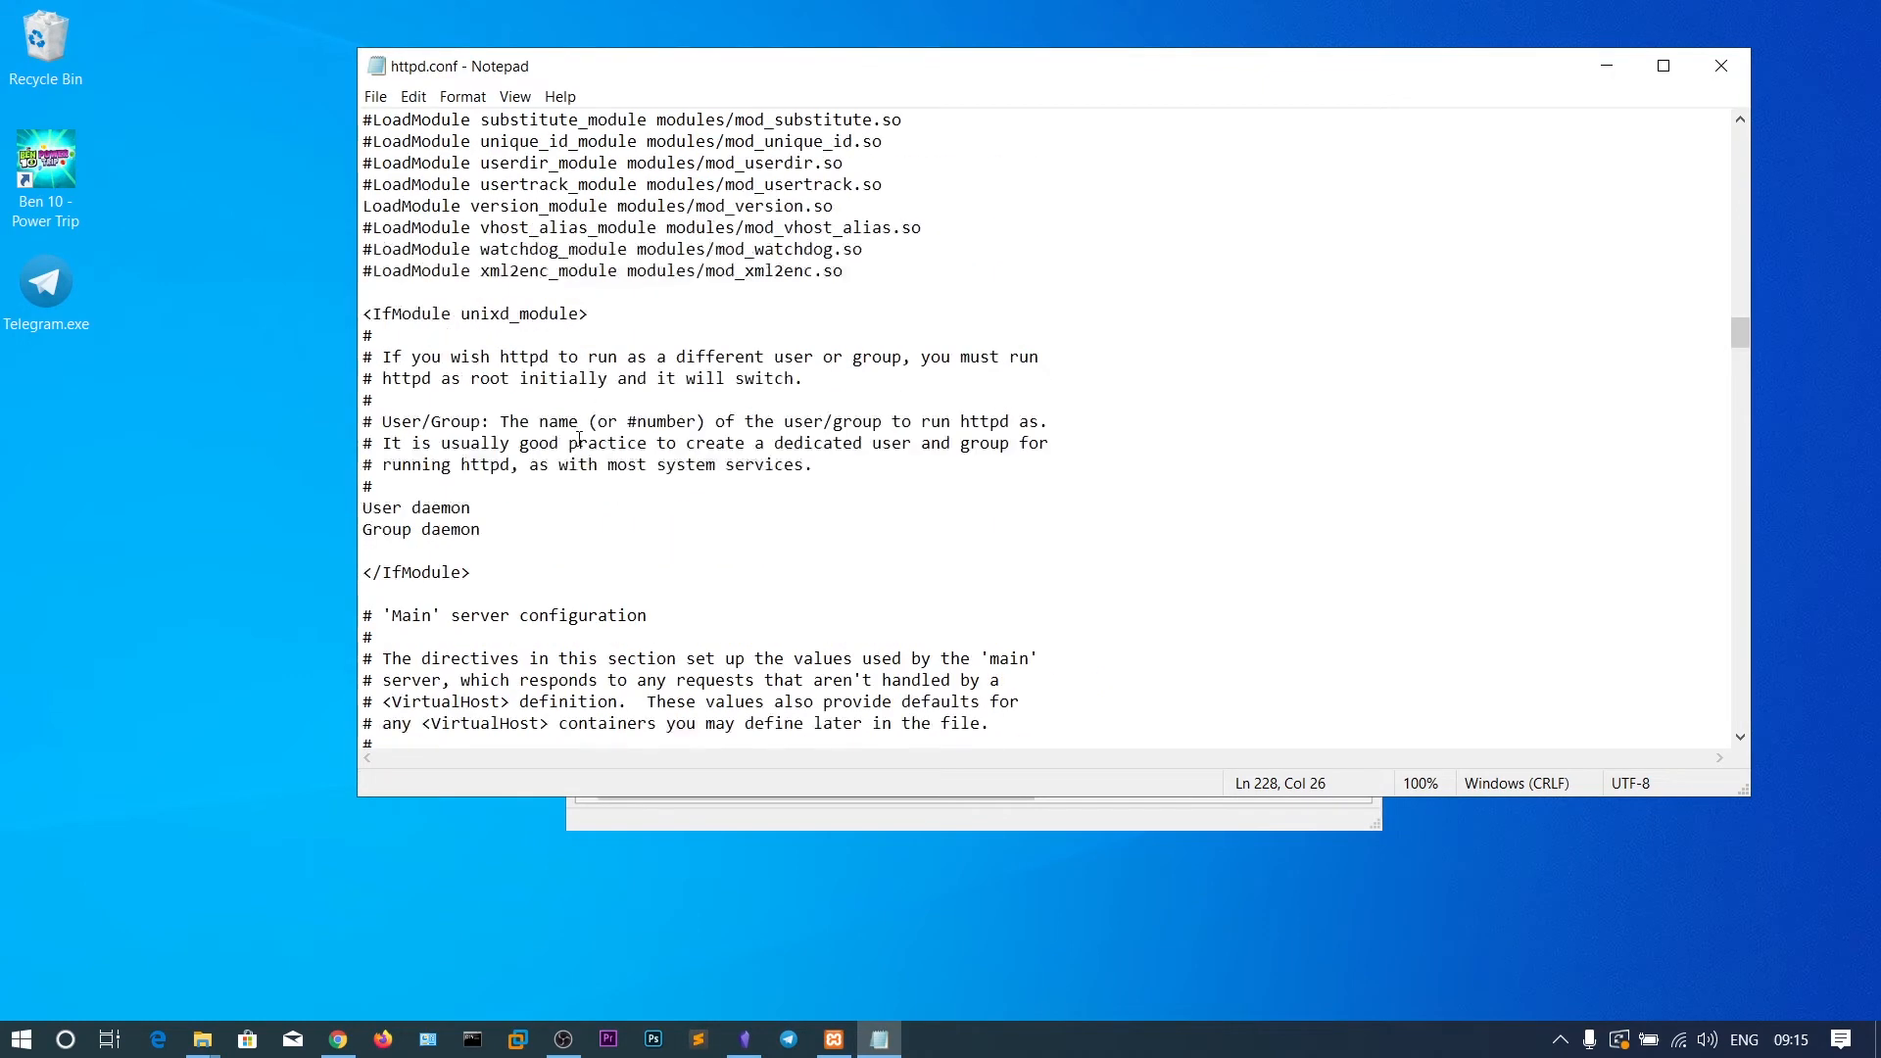
pyautogui.click(1721, 65)
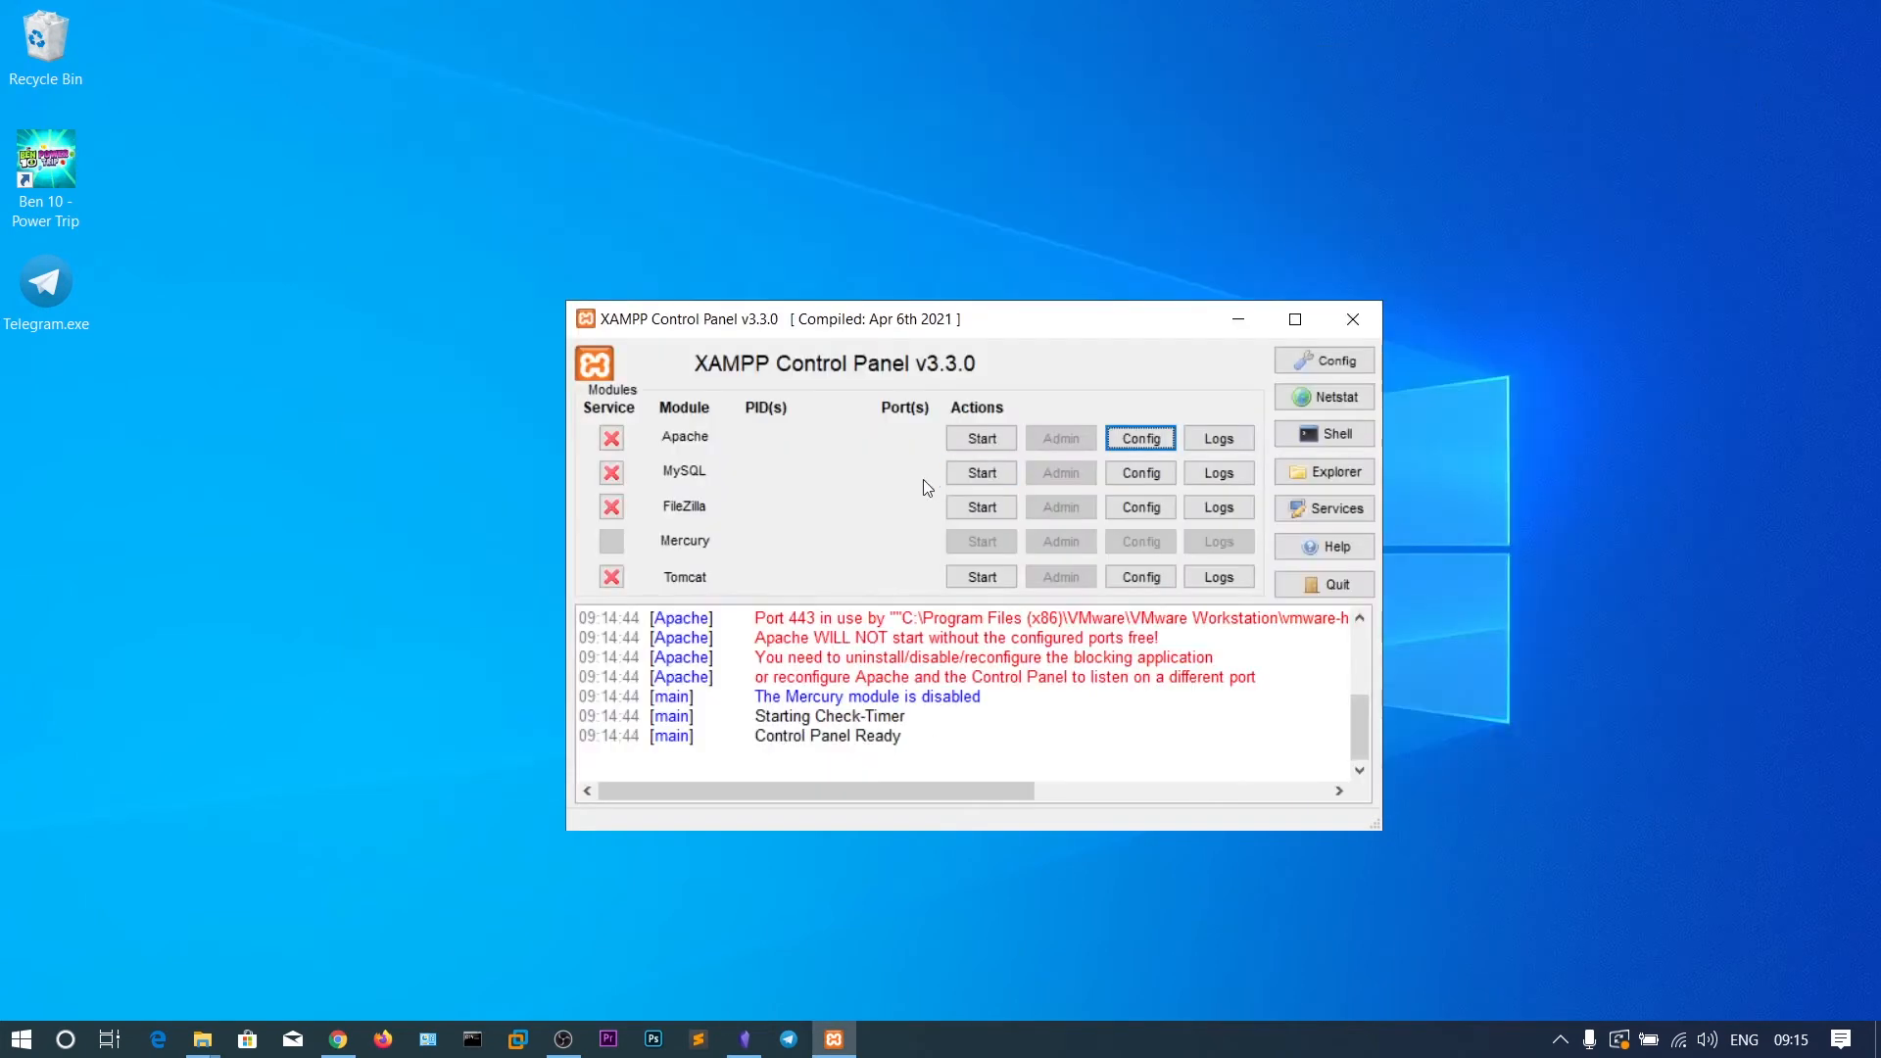
pyautogui.click(1140, 439)
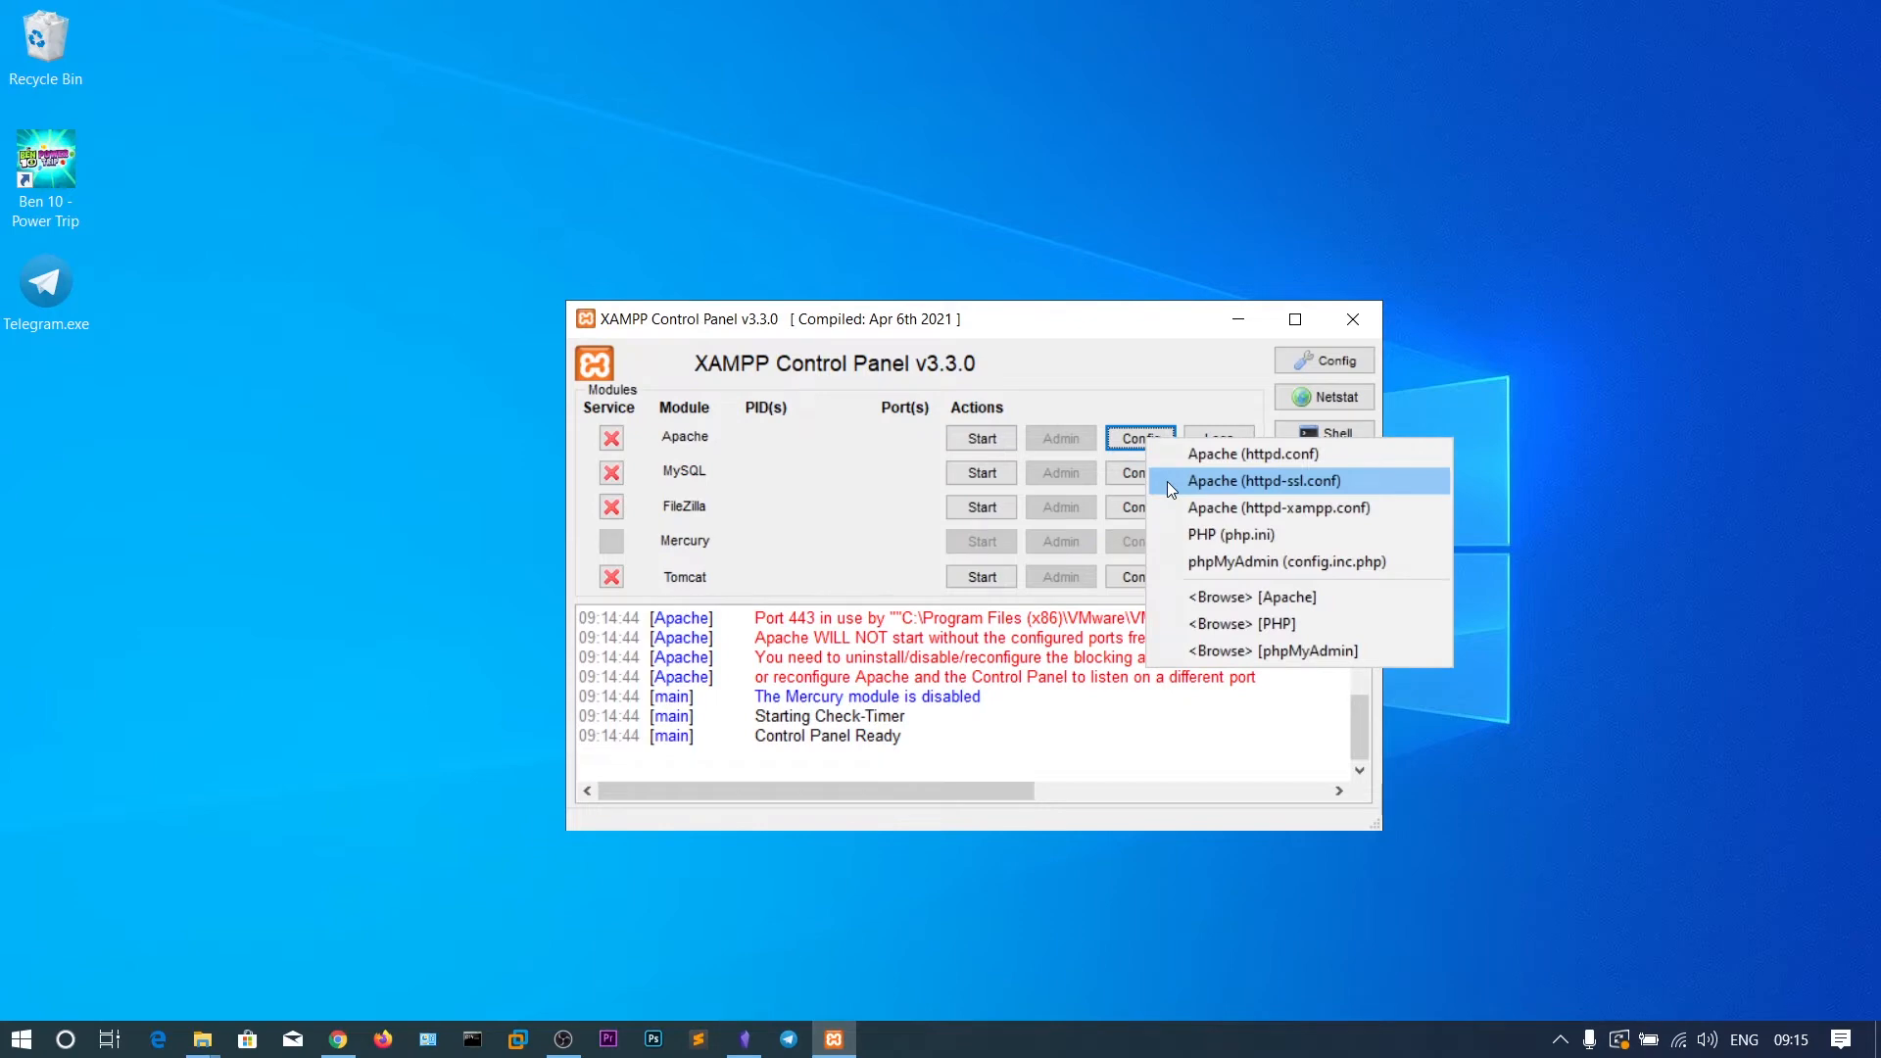
# Open httpd-ssl.conf, search for 443 and change Listen 443 to 4433
pyautogui.click(1167, 480)
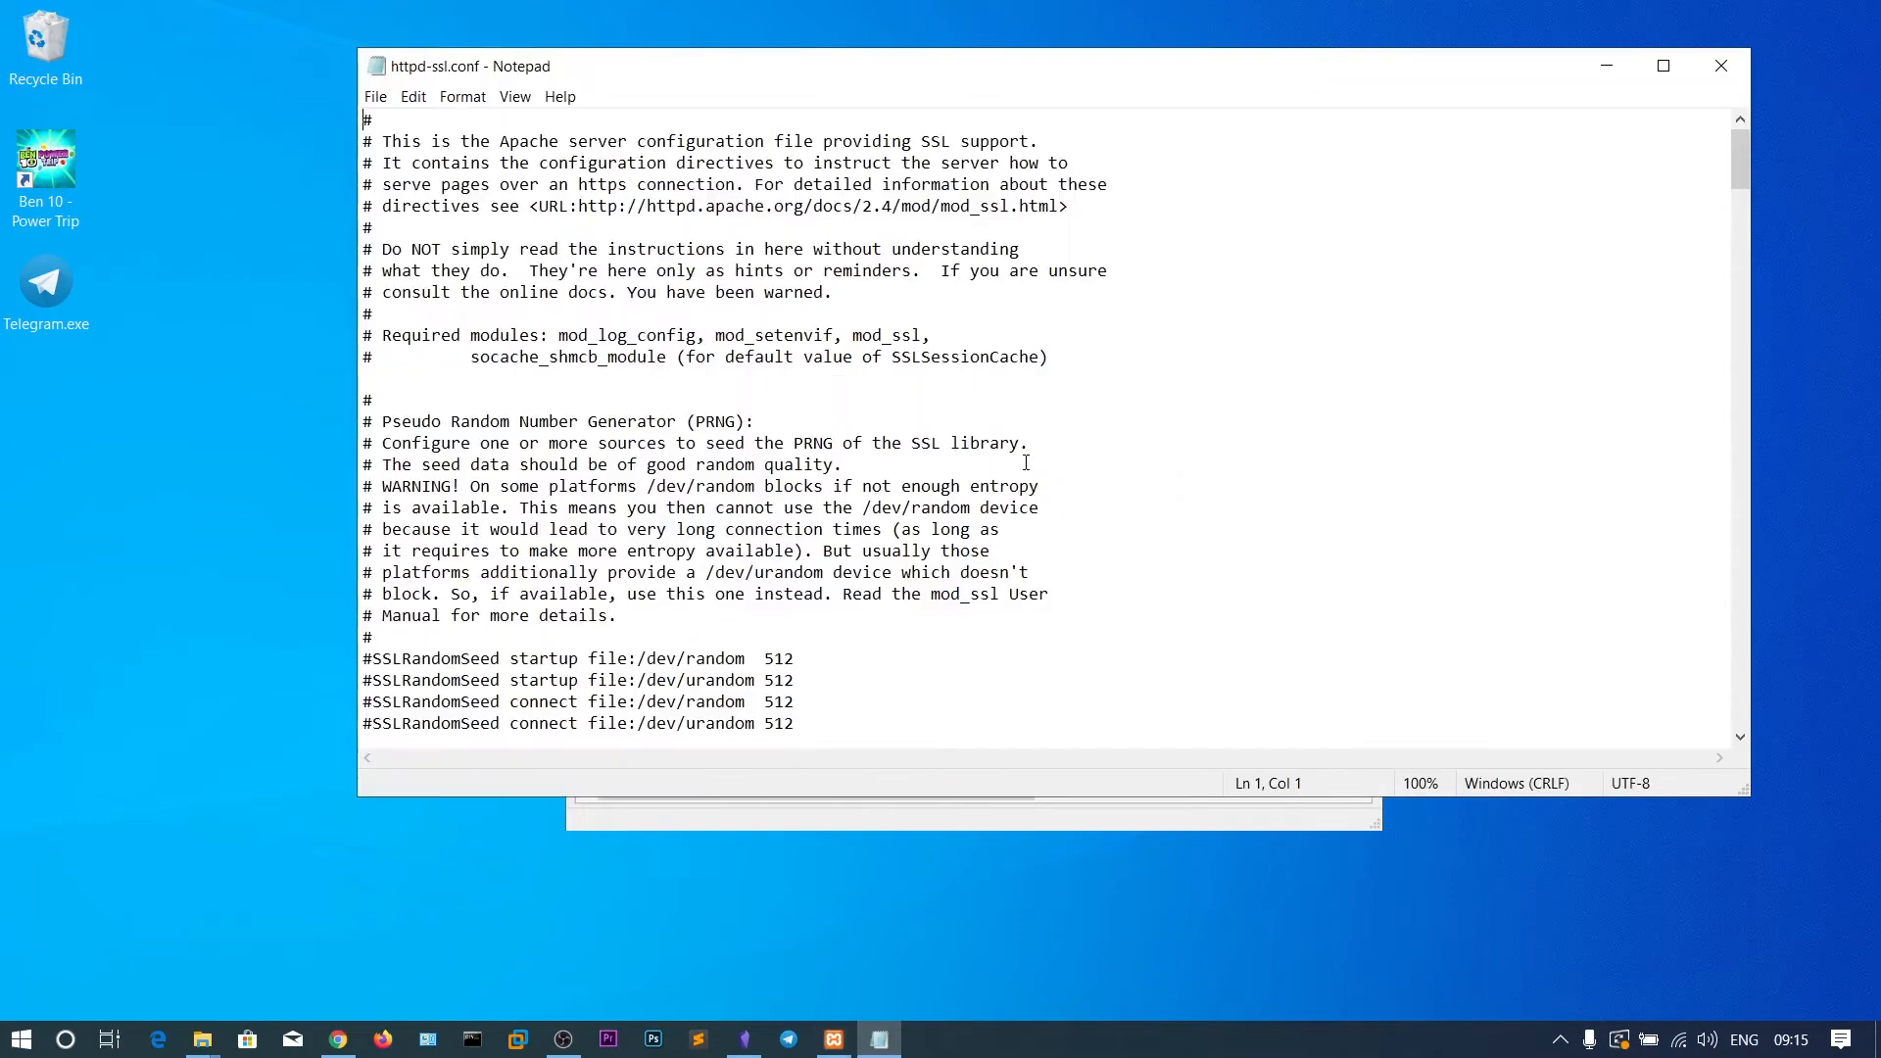
pyautogui.scroll(-11, 612, 416)
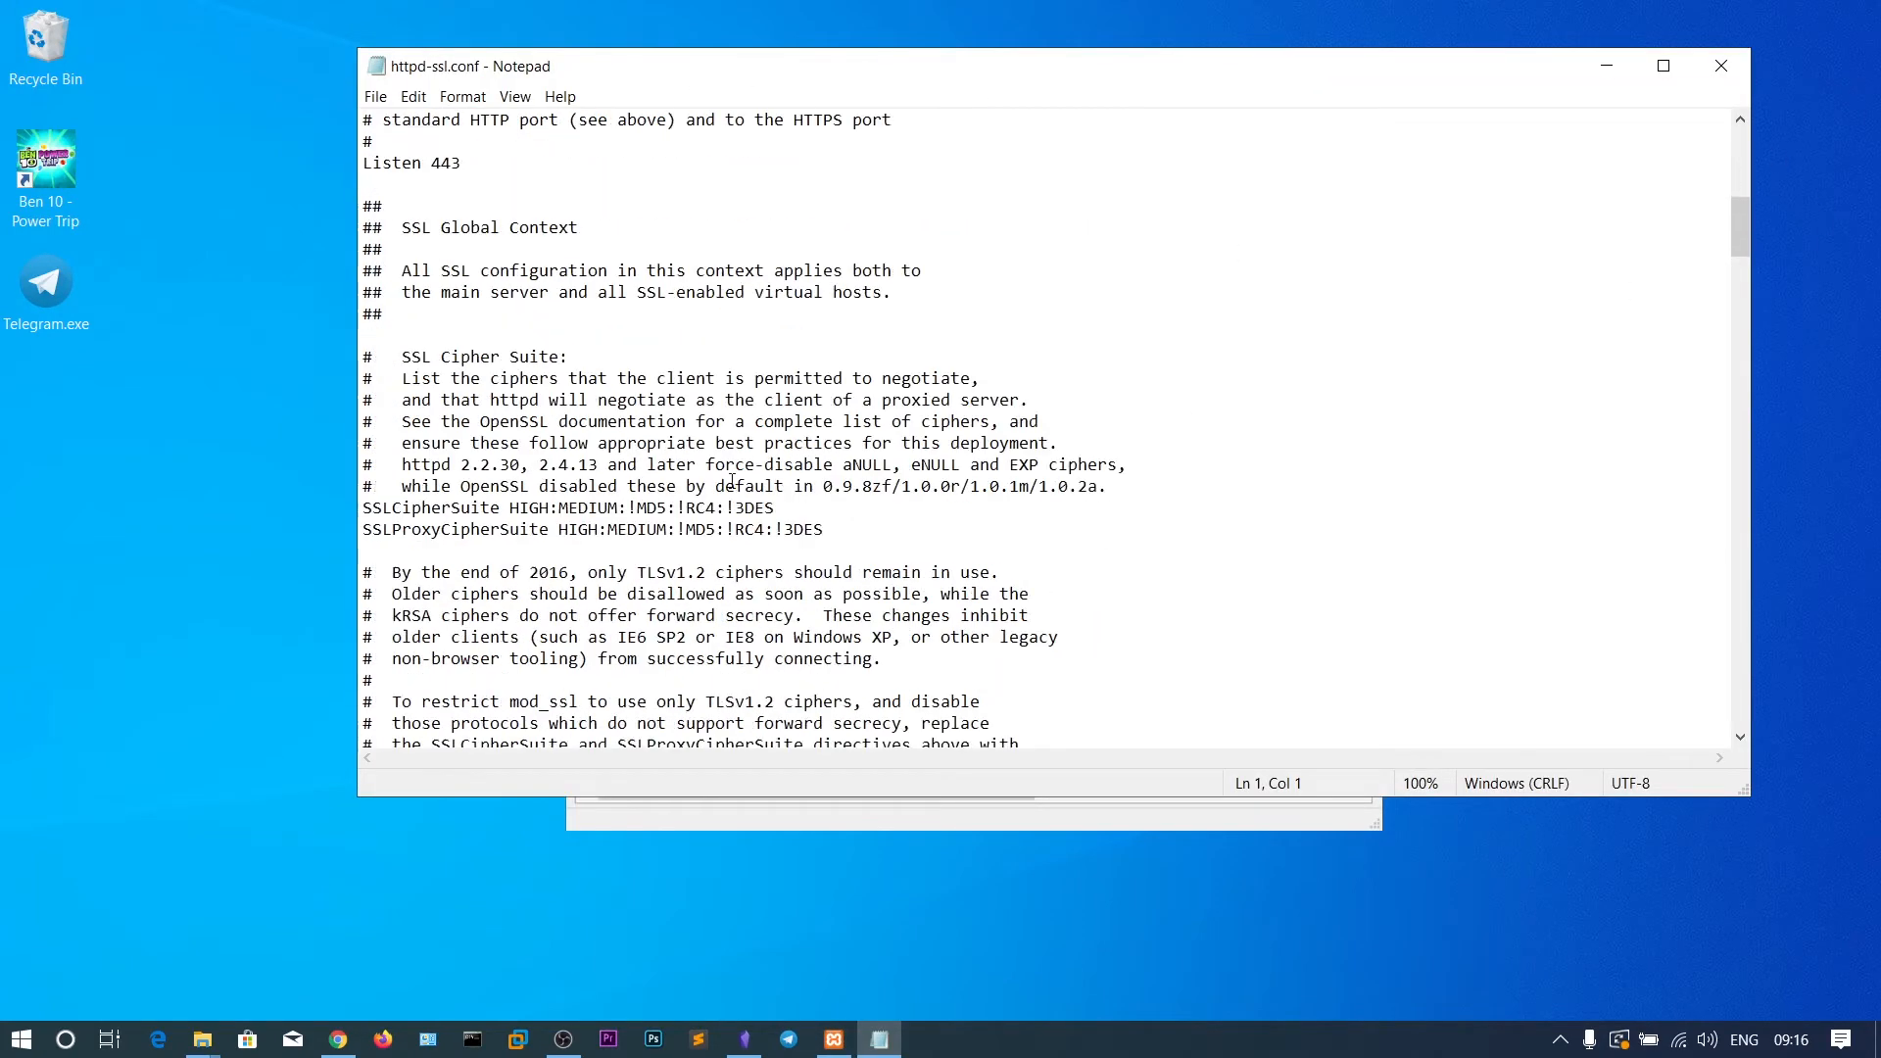
pyautogui.scroll(4, 611, 417)
pyautogui.scroll(4, 488, 343)
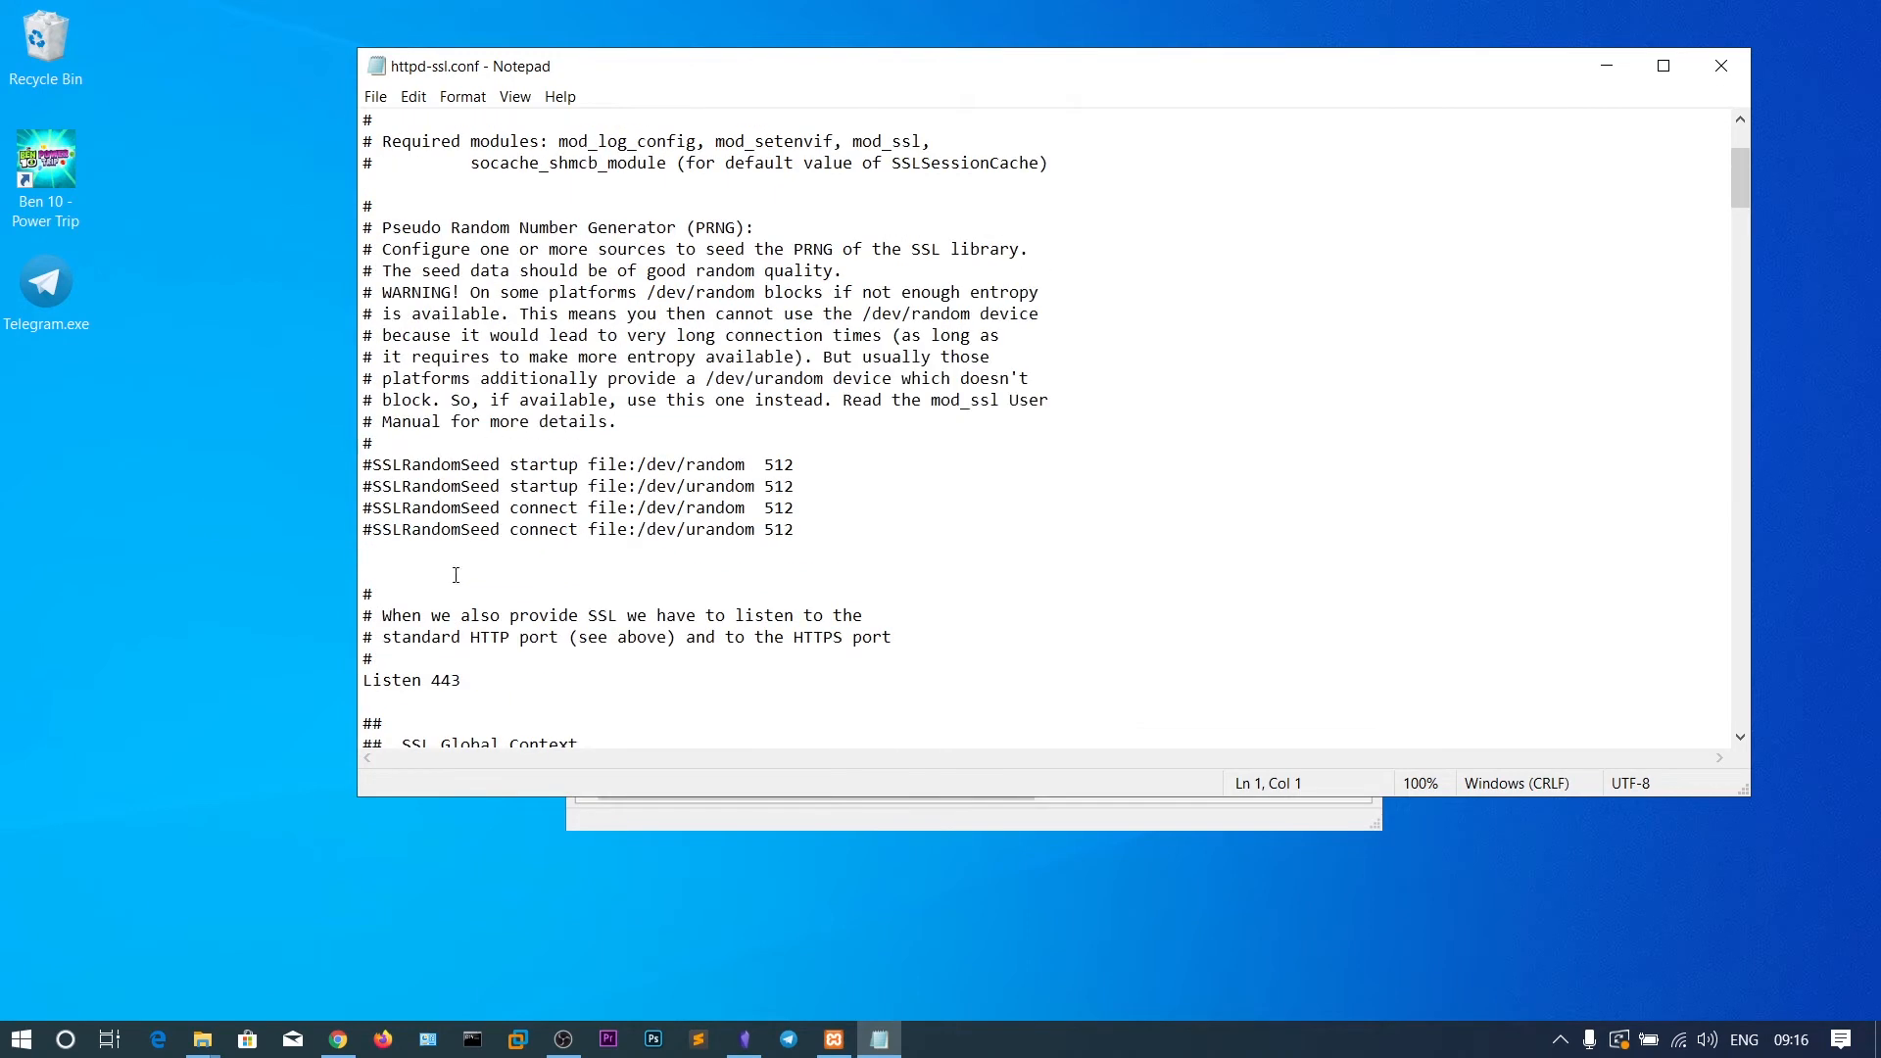
pyautogui.click(458, 565)
pyautogui.hotkey('ctrl', 'f')
pyautogui.write('443')
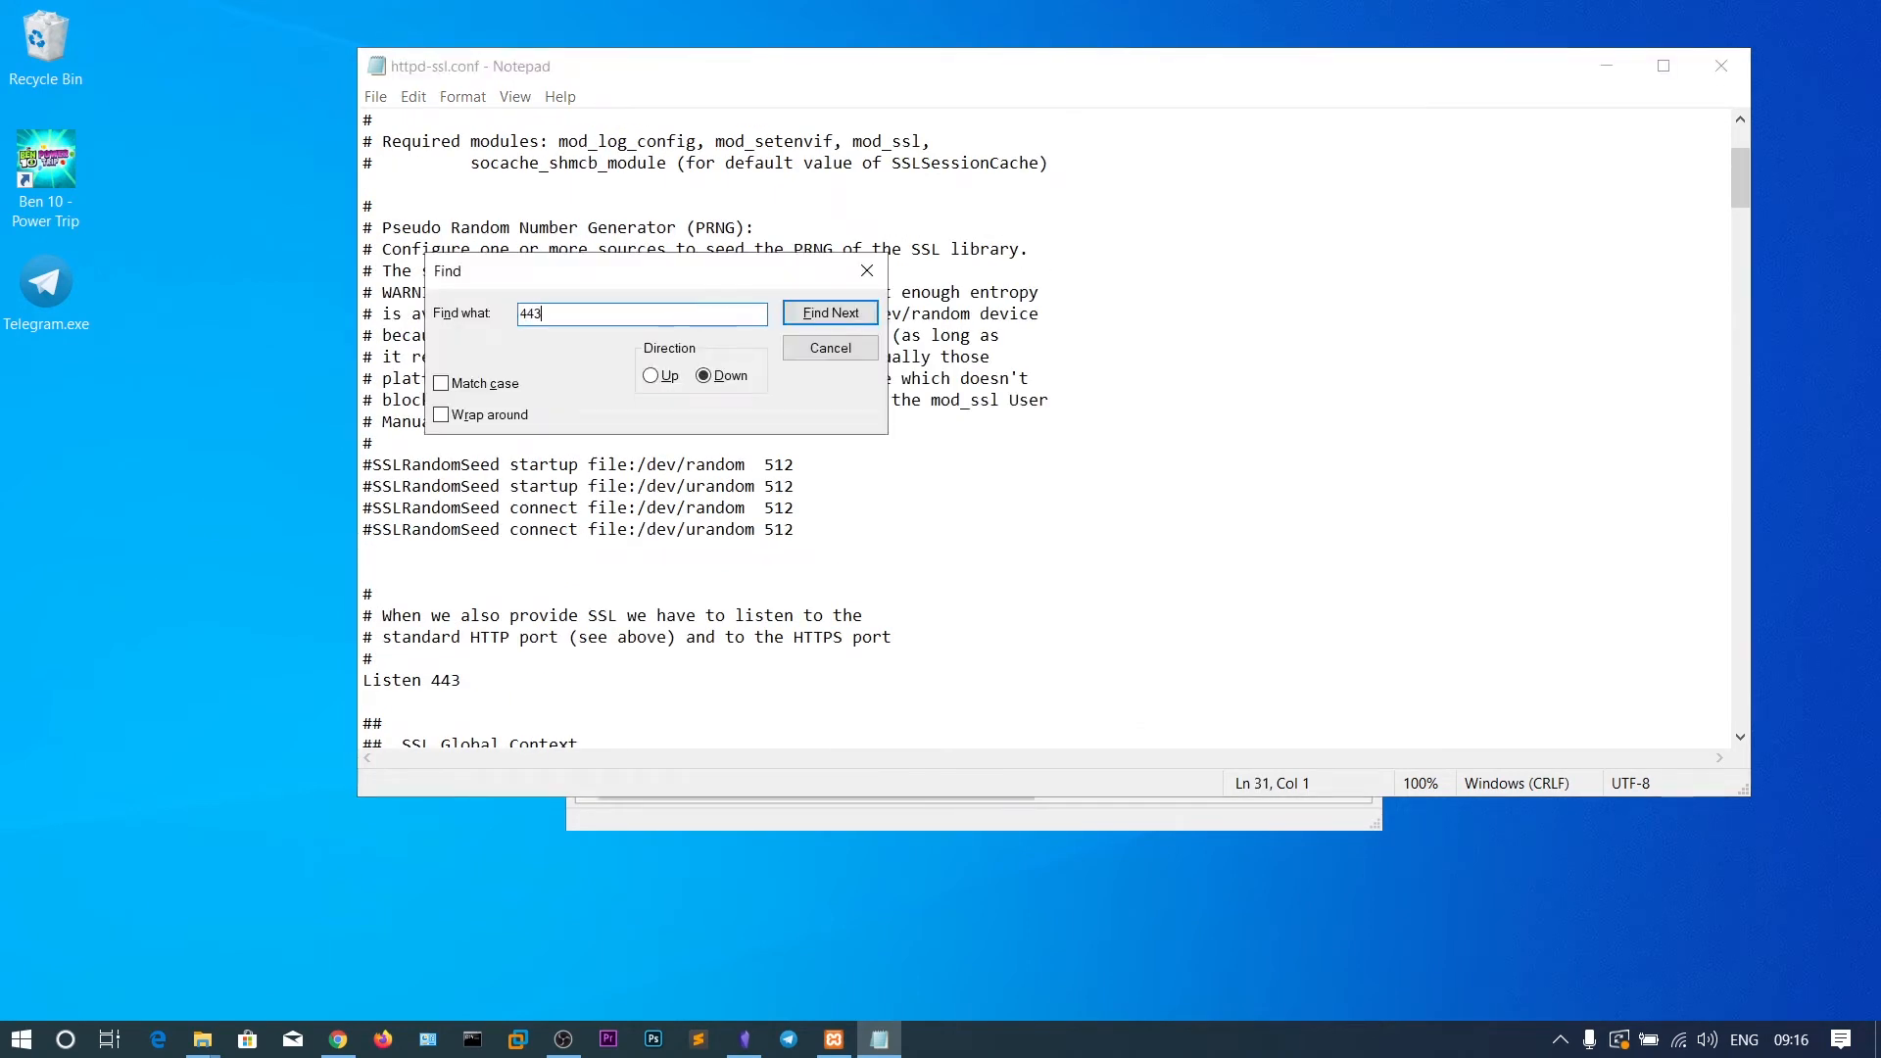
pyautogui.click(830, 313)
pyautogui.click(504, 690)
pyautogui.write('3')
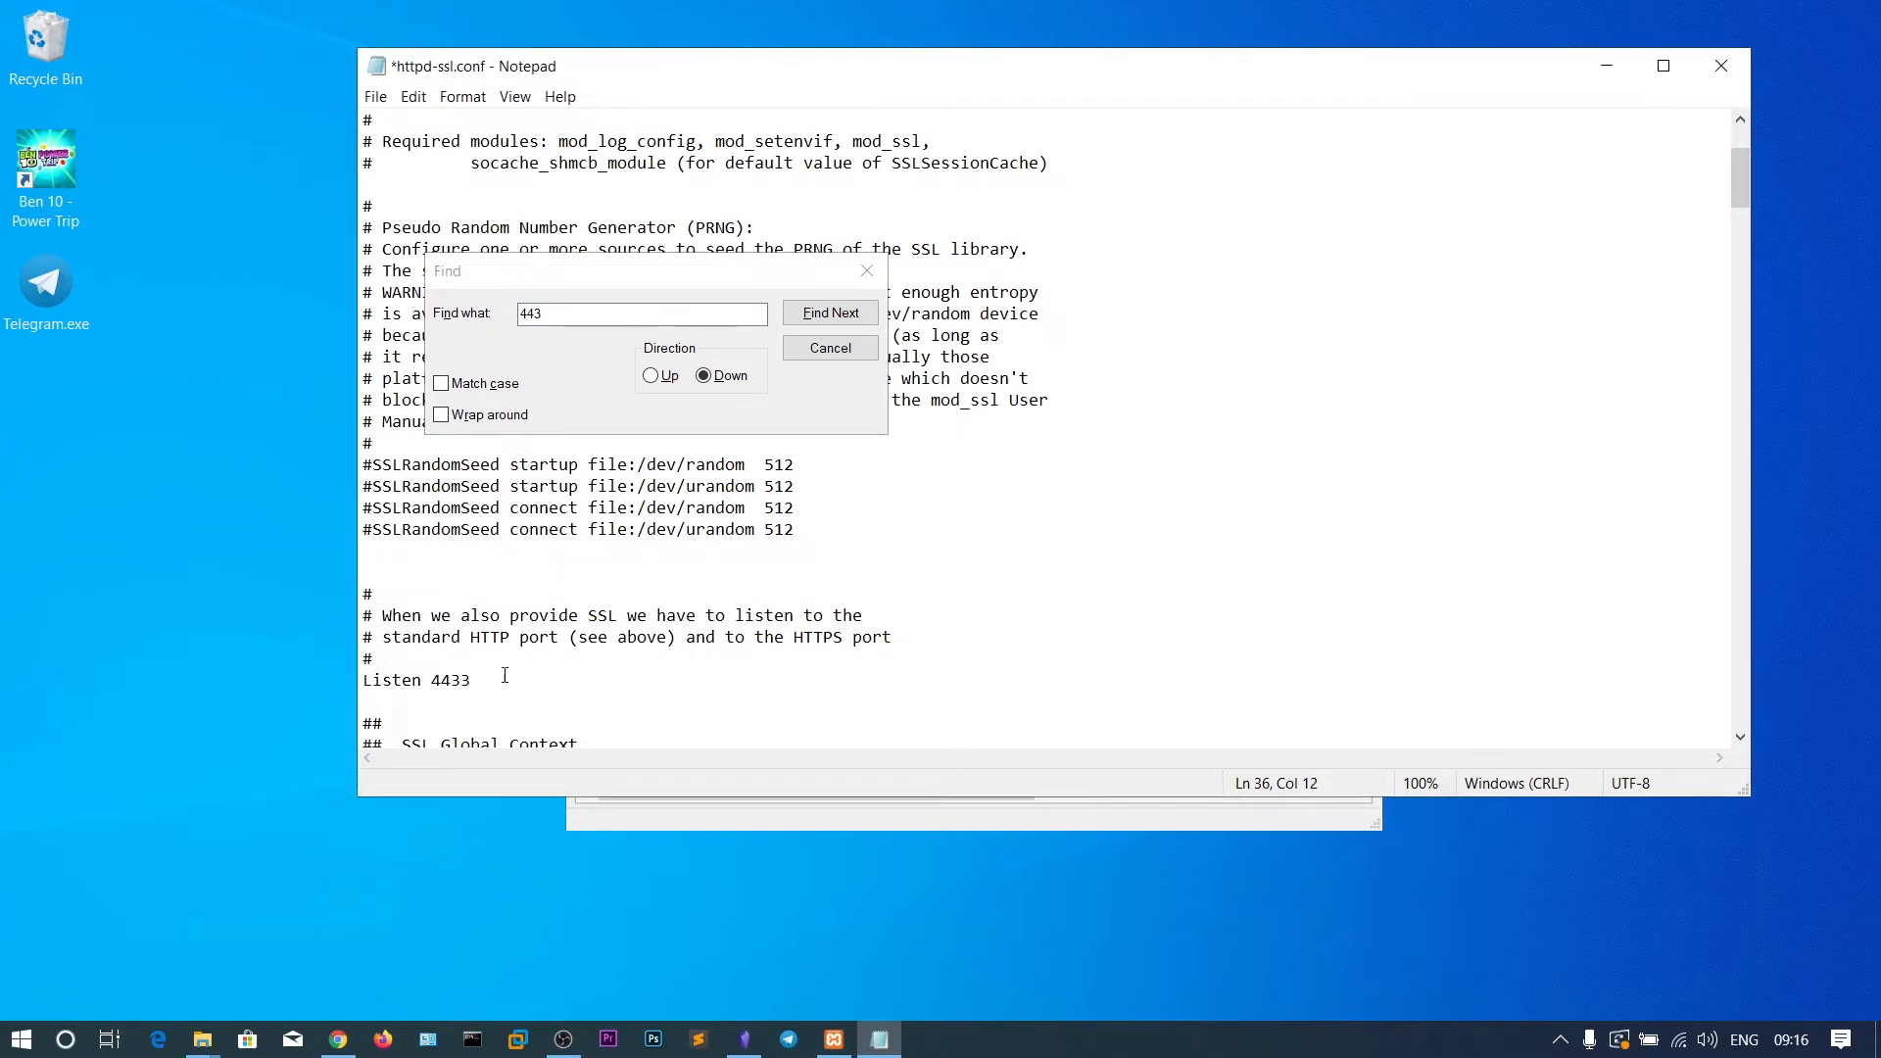
# Change the VirtualHost _default_ and ServerName ports from 443 to 4433
pyautogui.click(830, 313)
pyautogui.click(619, 722)
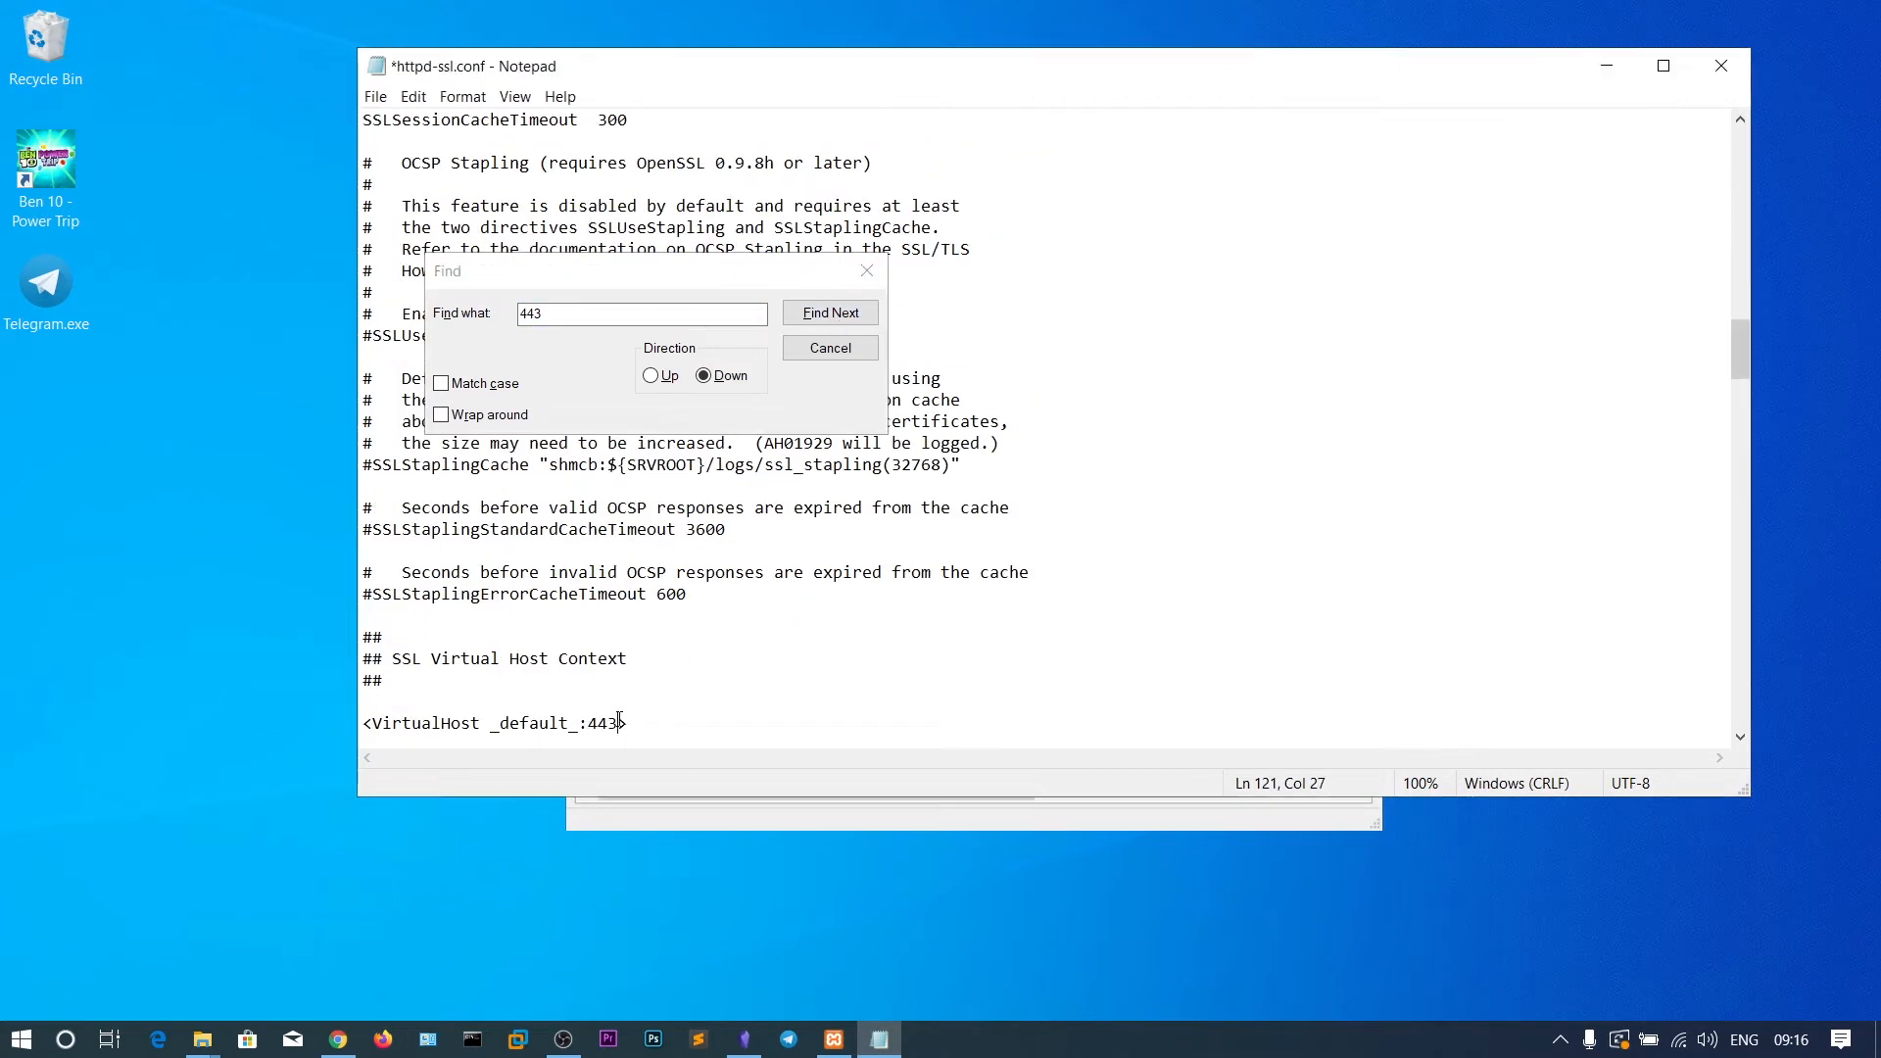
pyautogui.write('3')
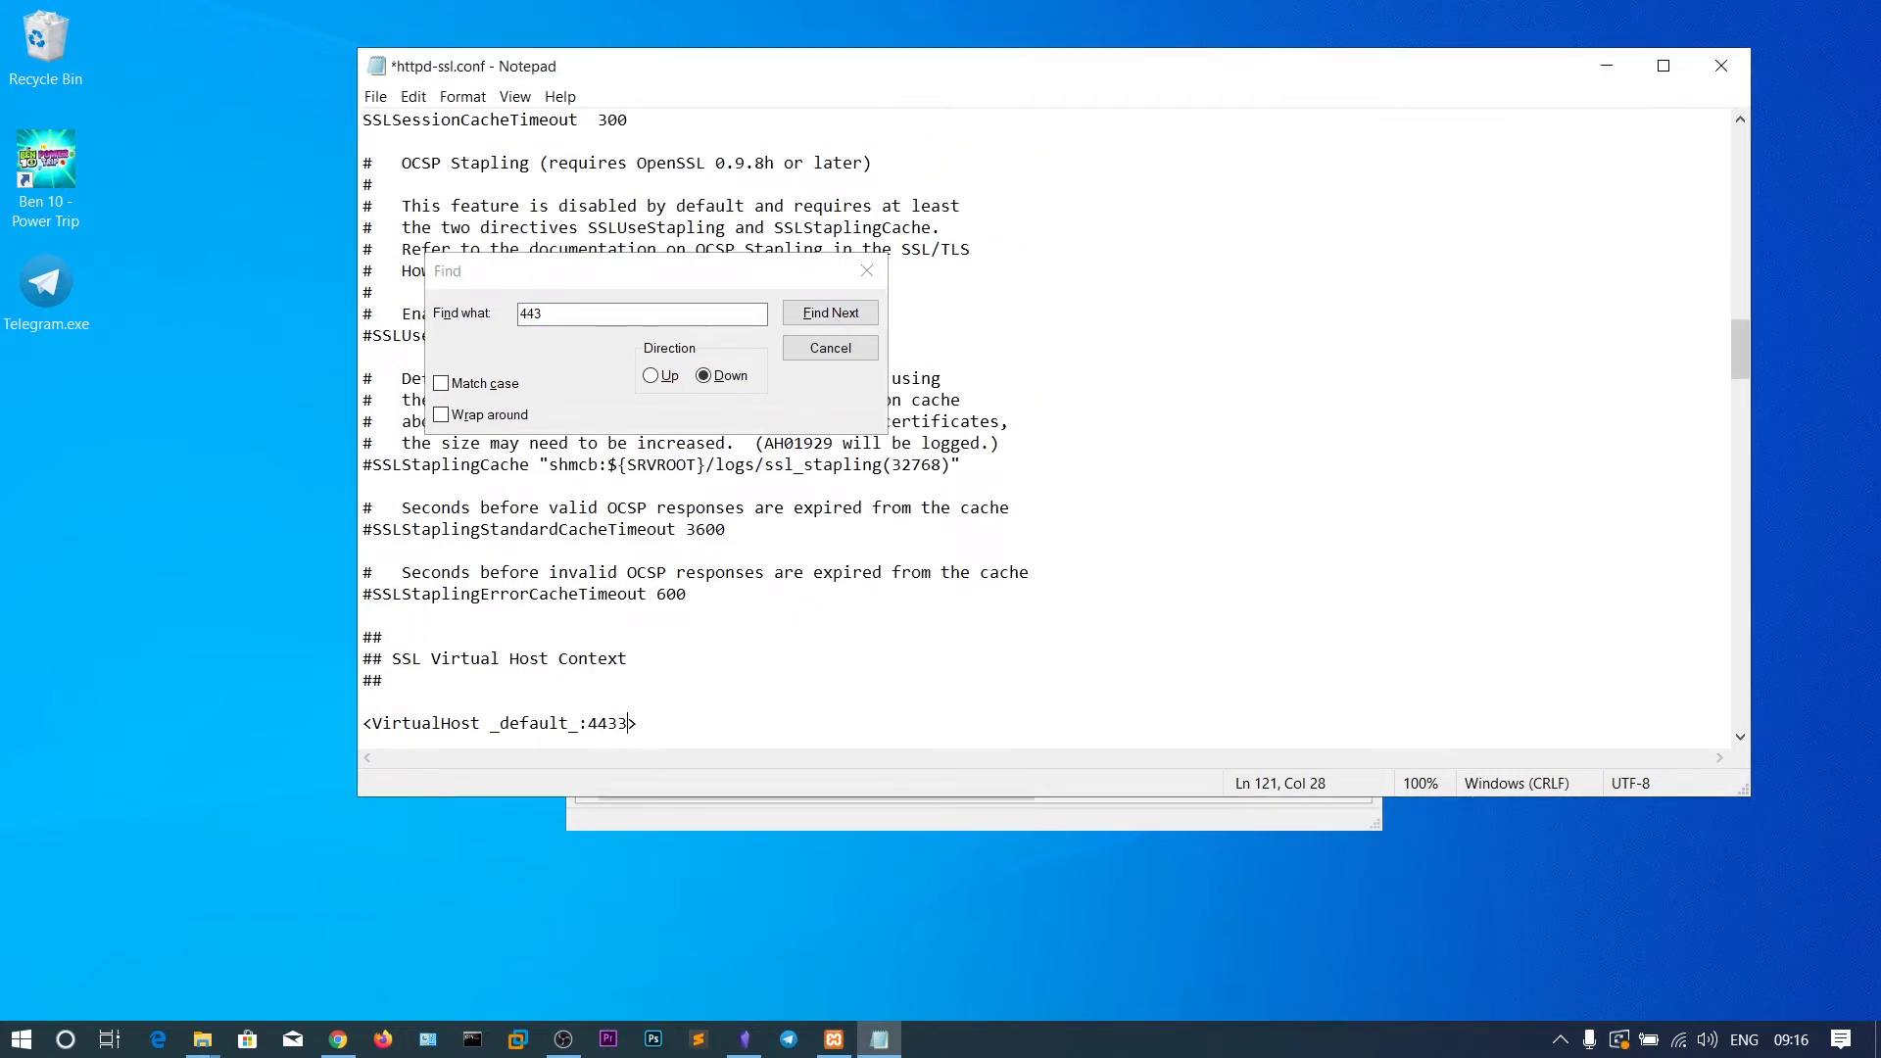
pyautogui.click(830, 312)
pyautogui.click(670, 722)
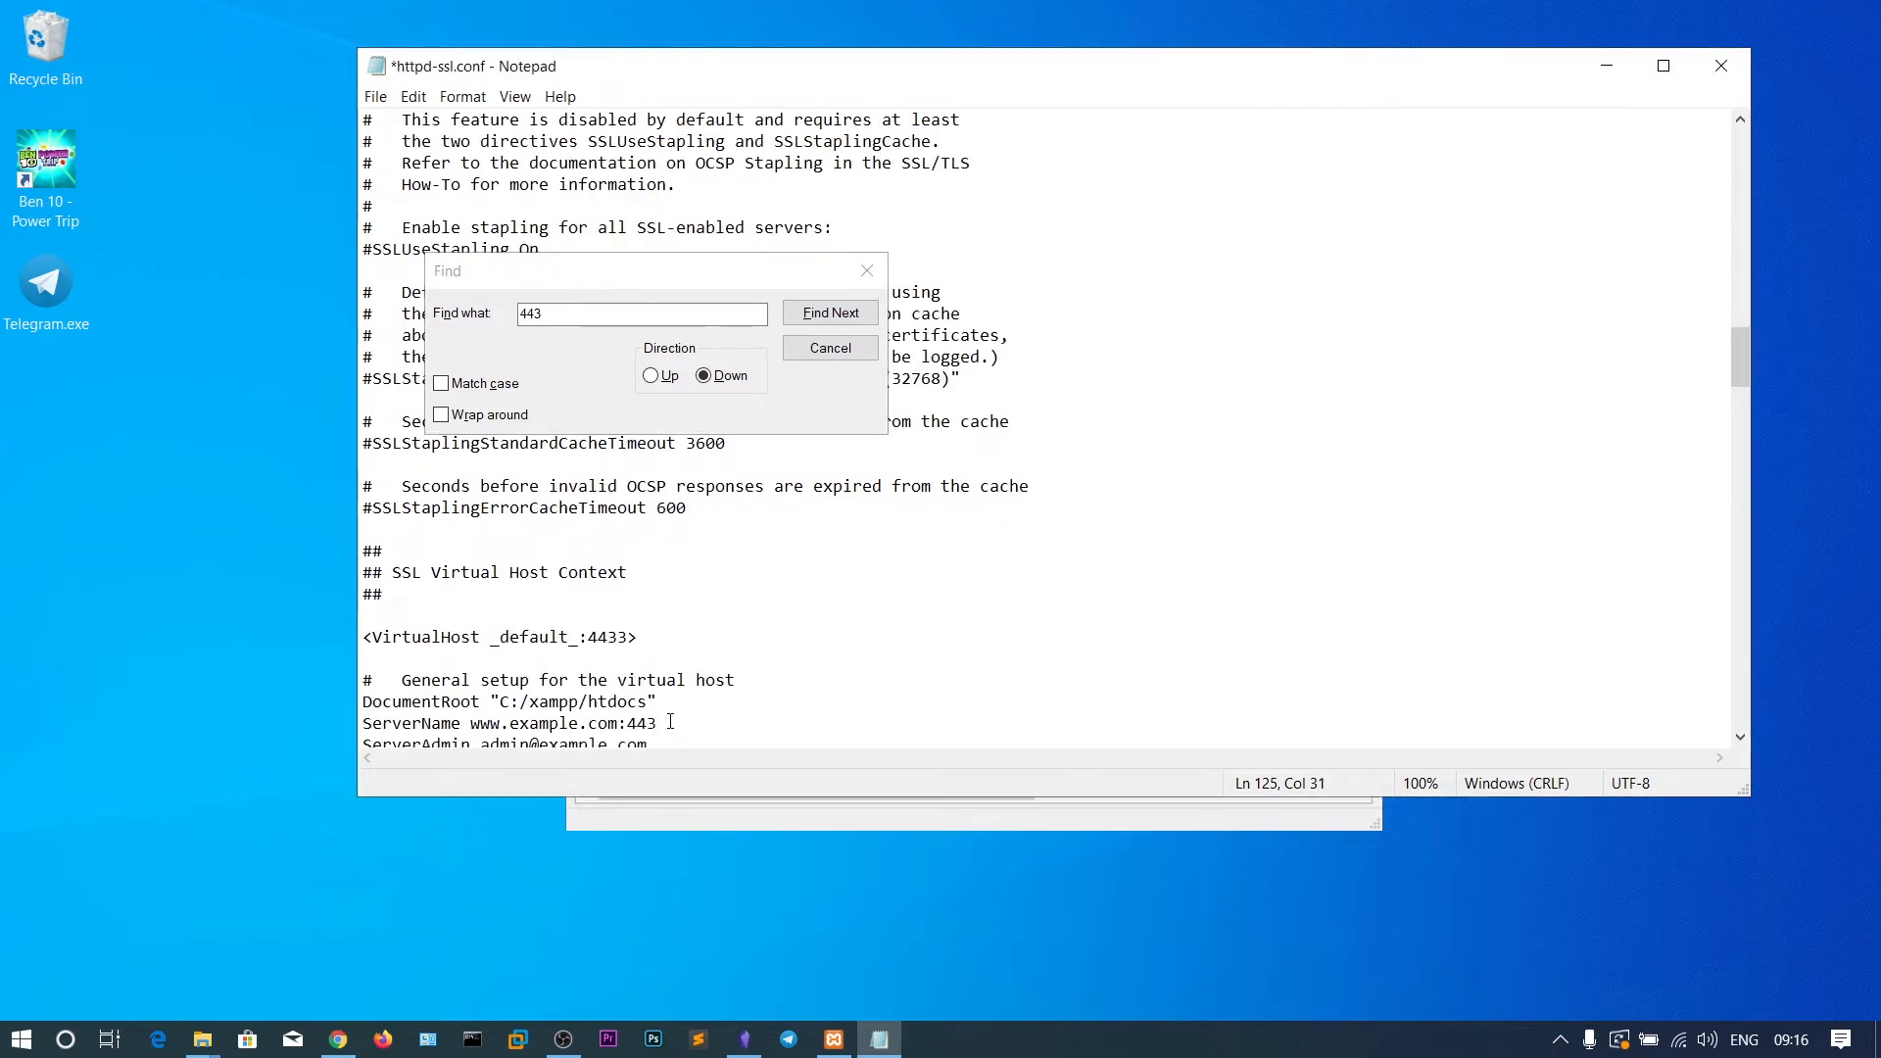
pyautogui.write('3')
# Confirm no 443 remains, then save and close httpd-ssl.conf
pyautogui.click(846, 312)
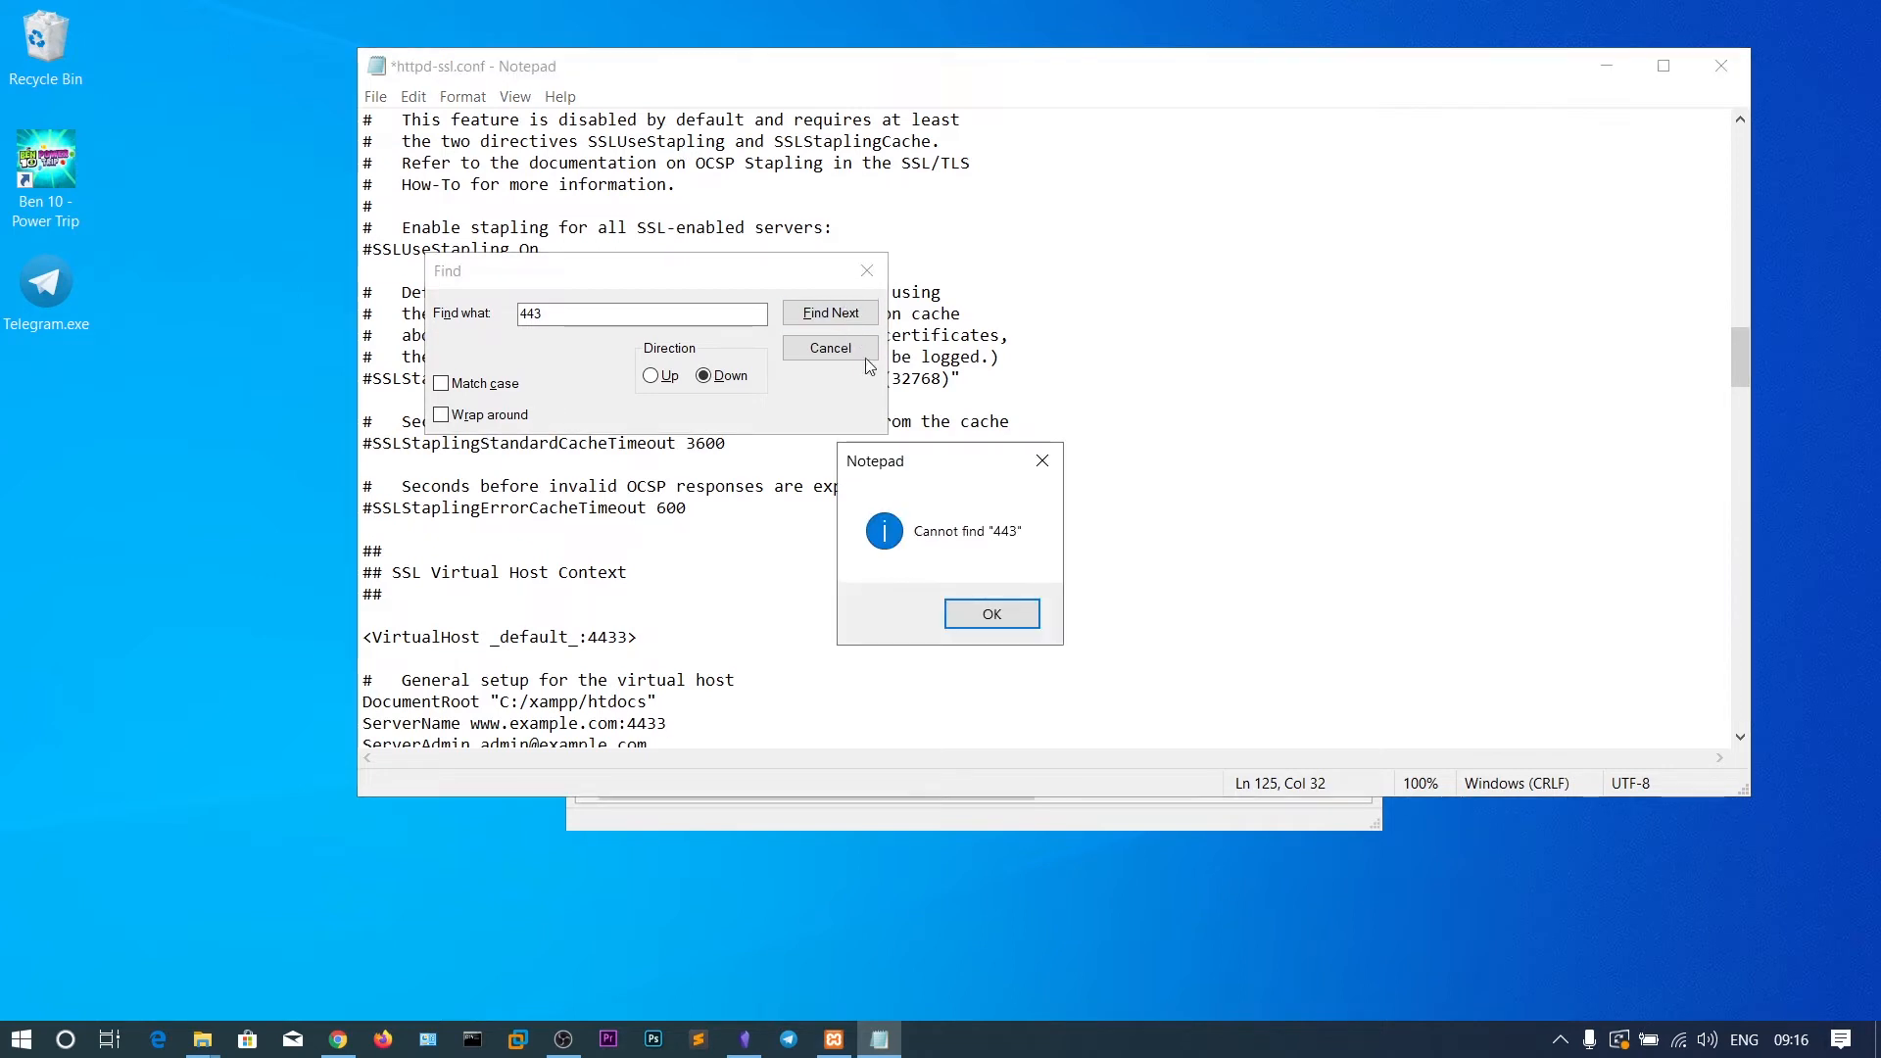
pyautogui.click(992, 615)
pyautogui.click(866, 271)
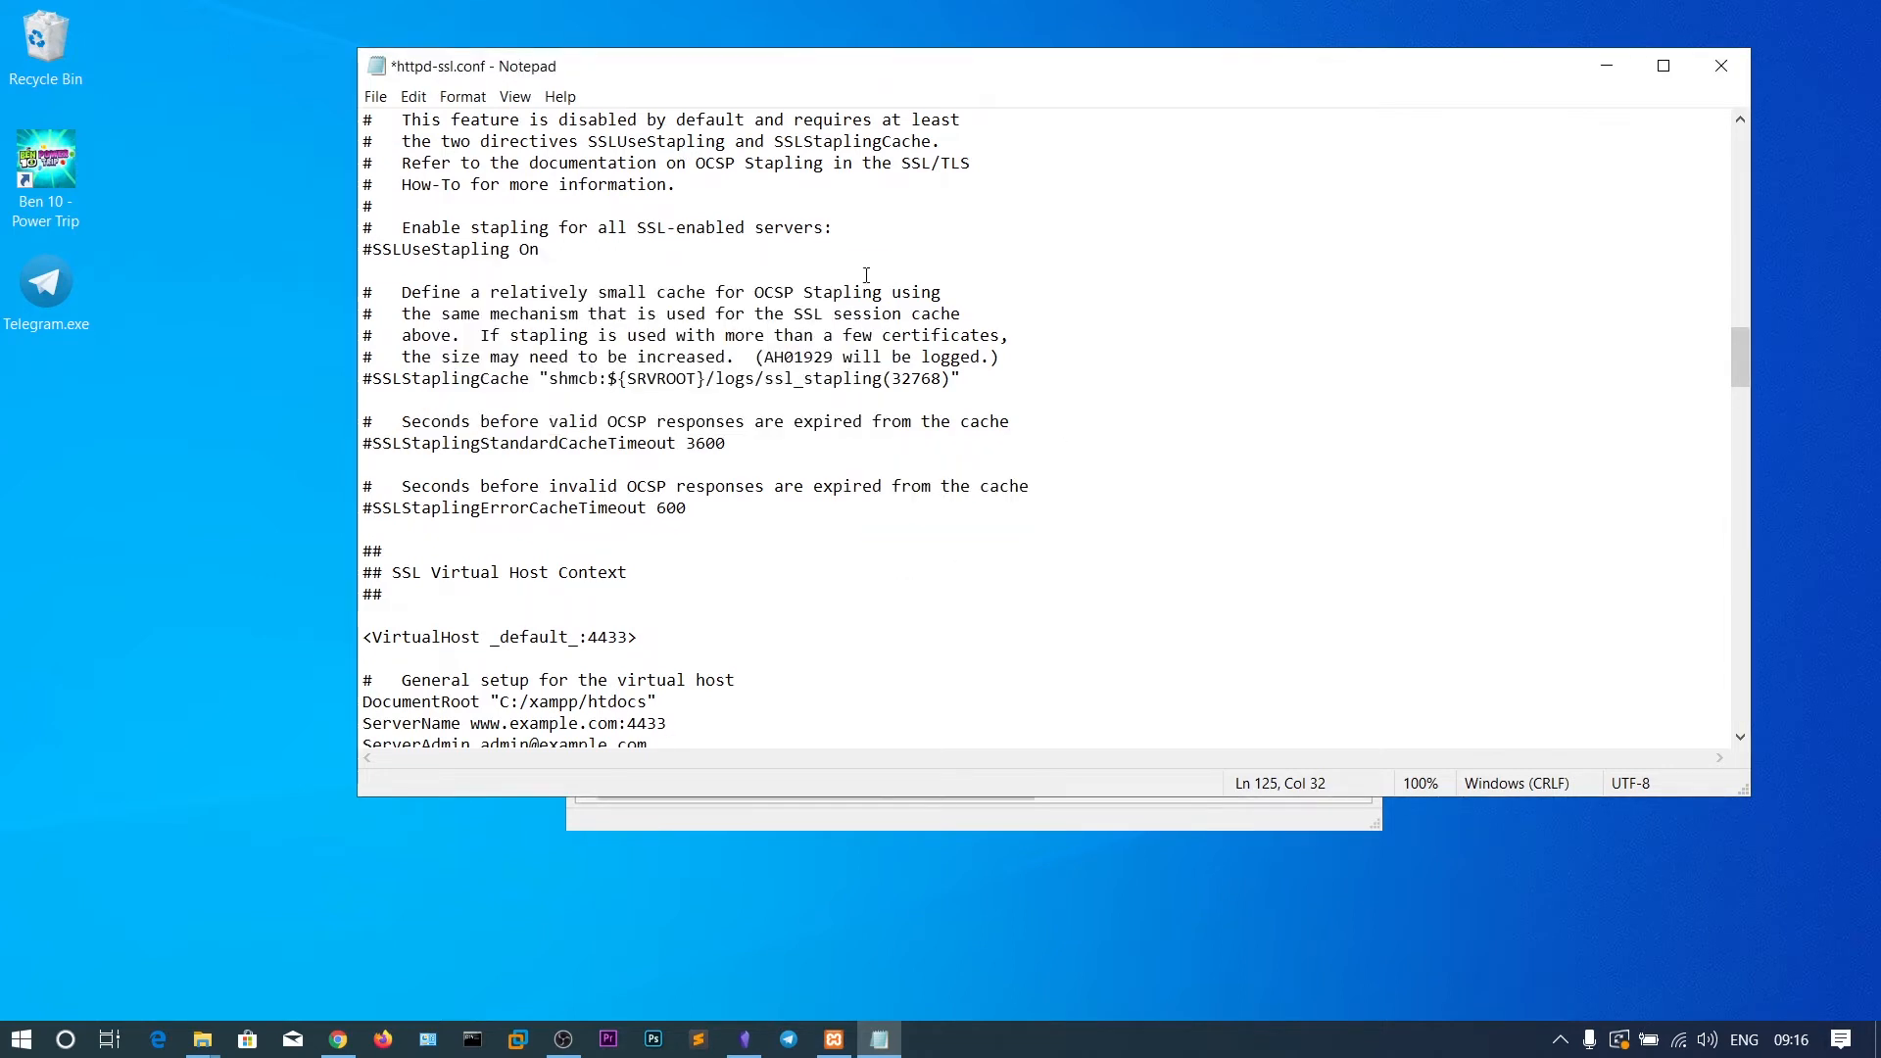
pyautogui.hotkey('ctrl', 's')
pyautogui.click(866, 272)
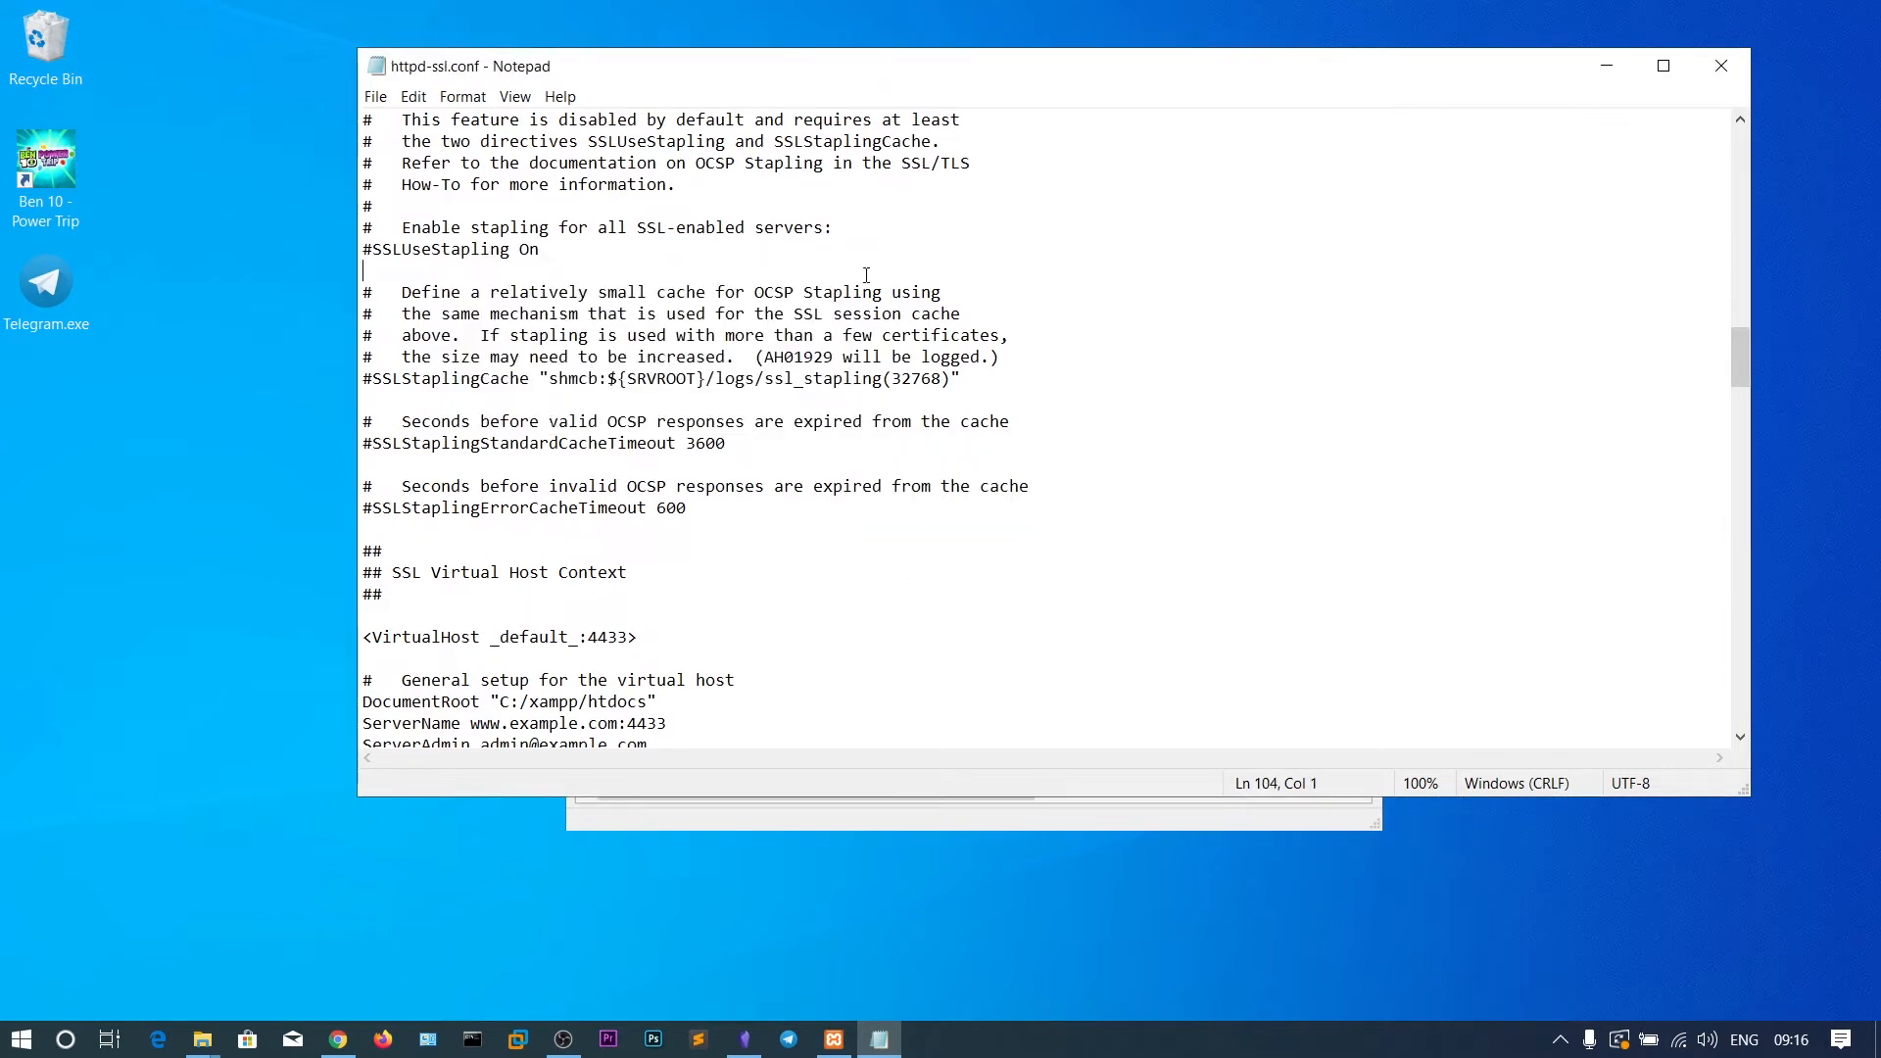
pyautogui.click(1721, 65)
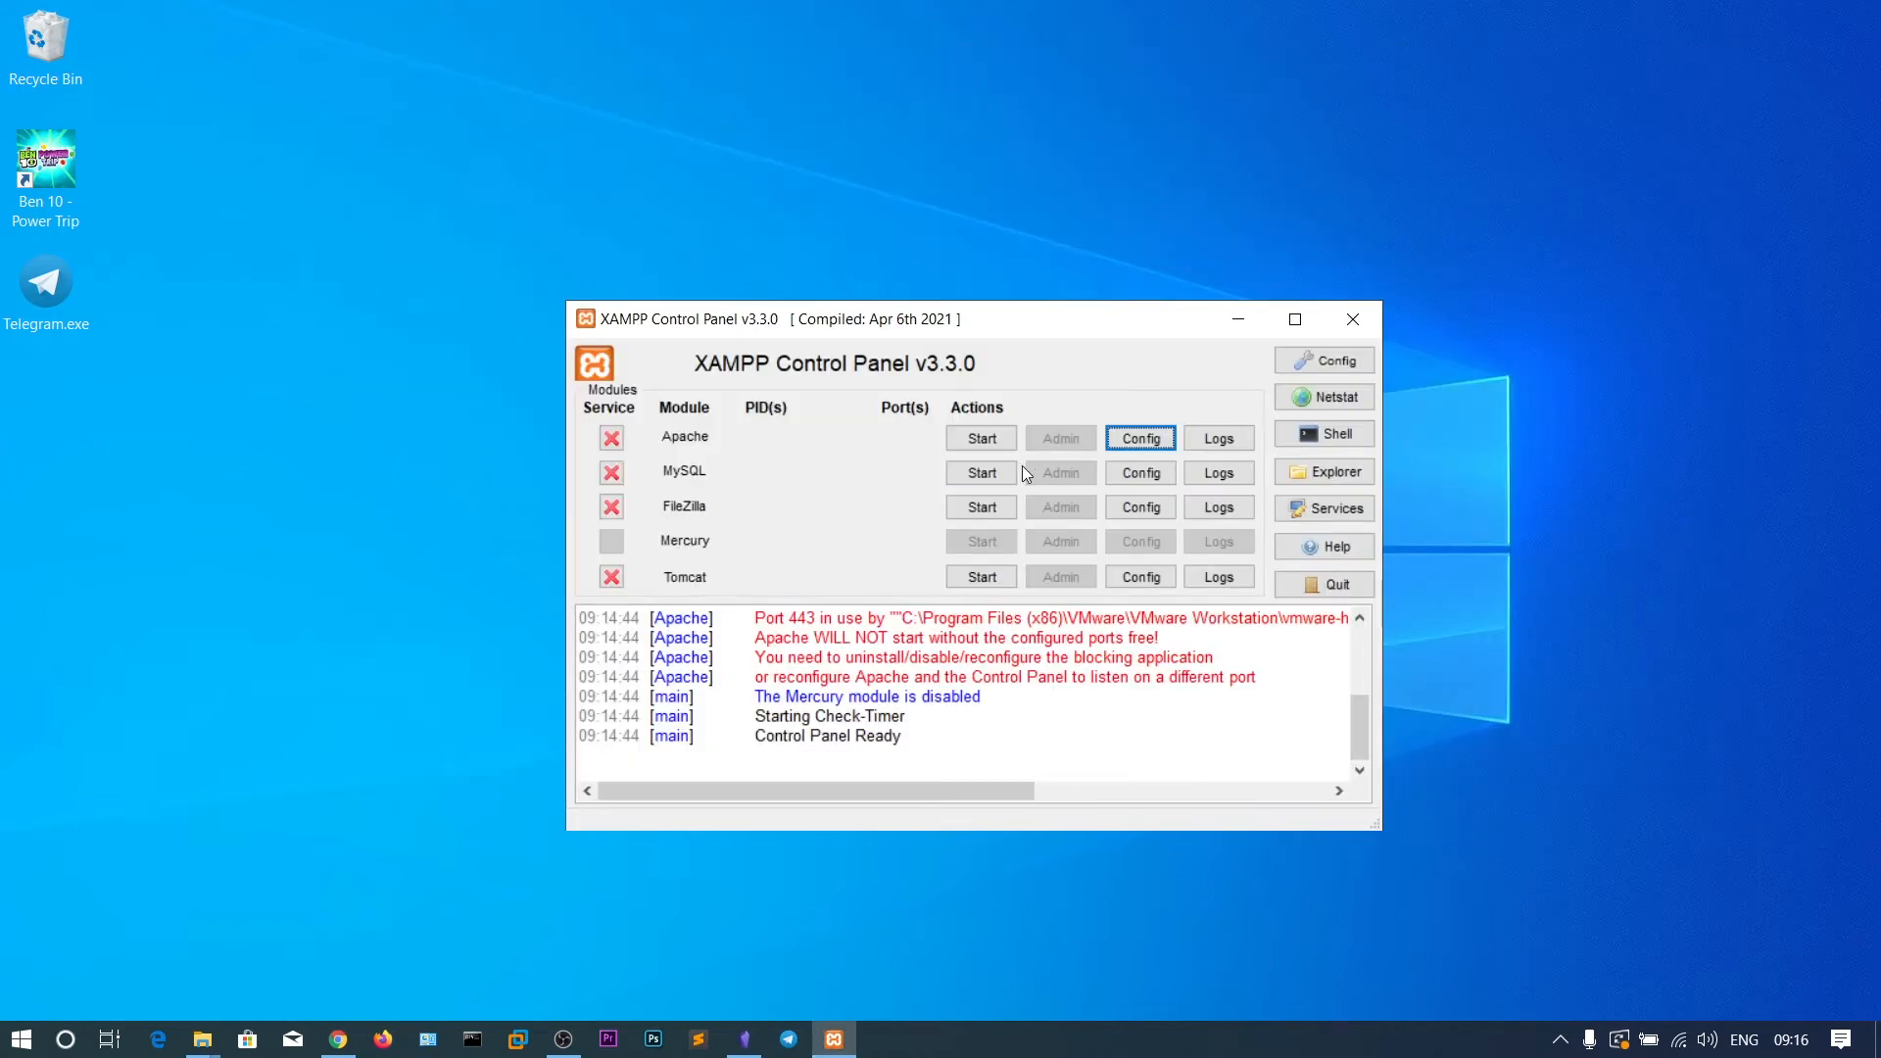
# Start Apache on ports 4433/8080 and MySQL on 3306, then bring Chrome forward
pyautogui.click(965, 438)
pyautogui.click(953, 474)
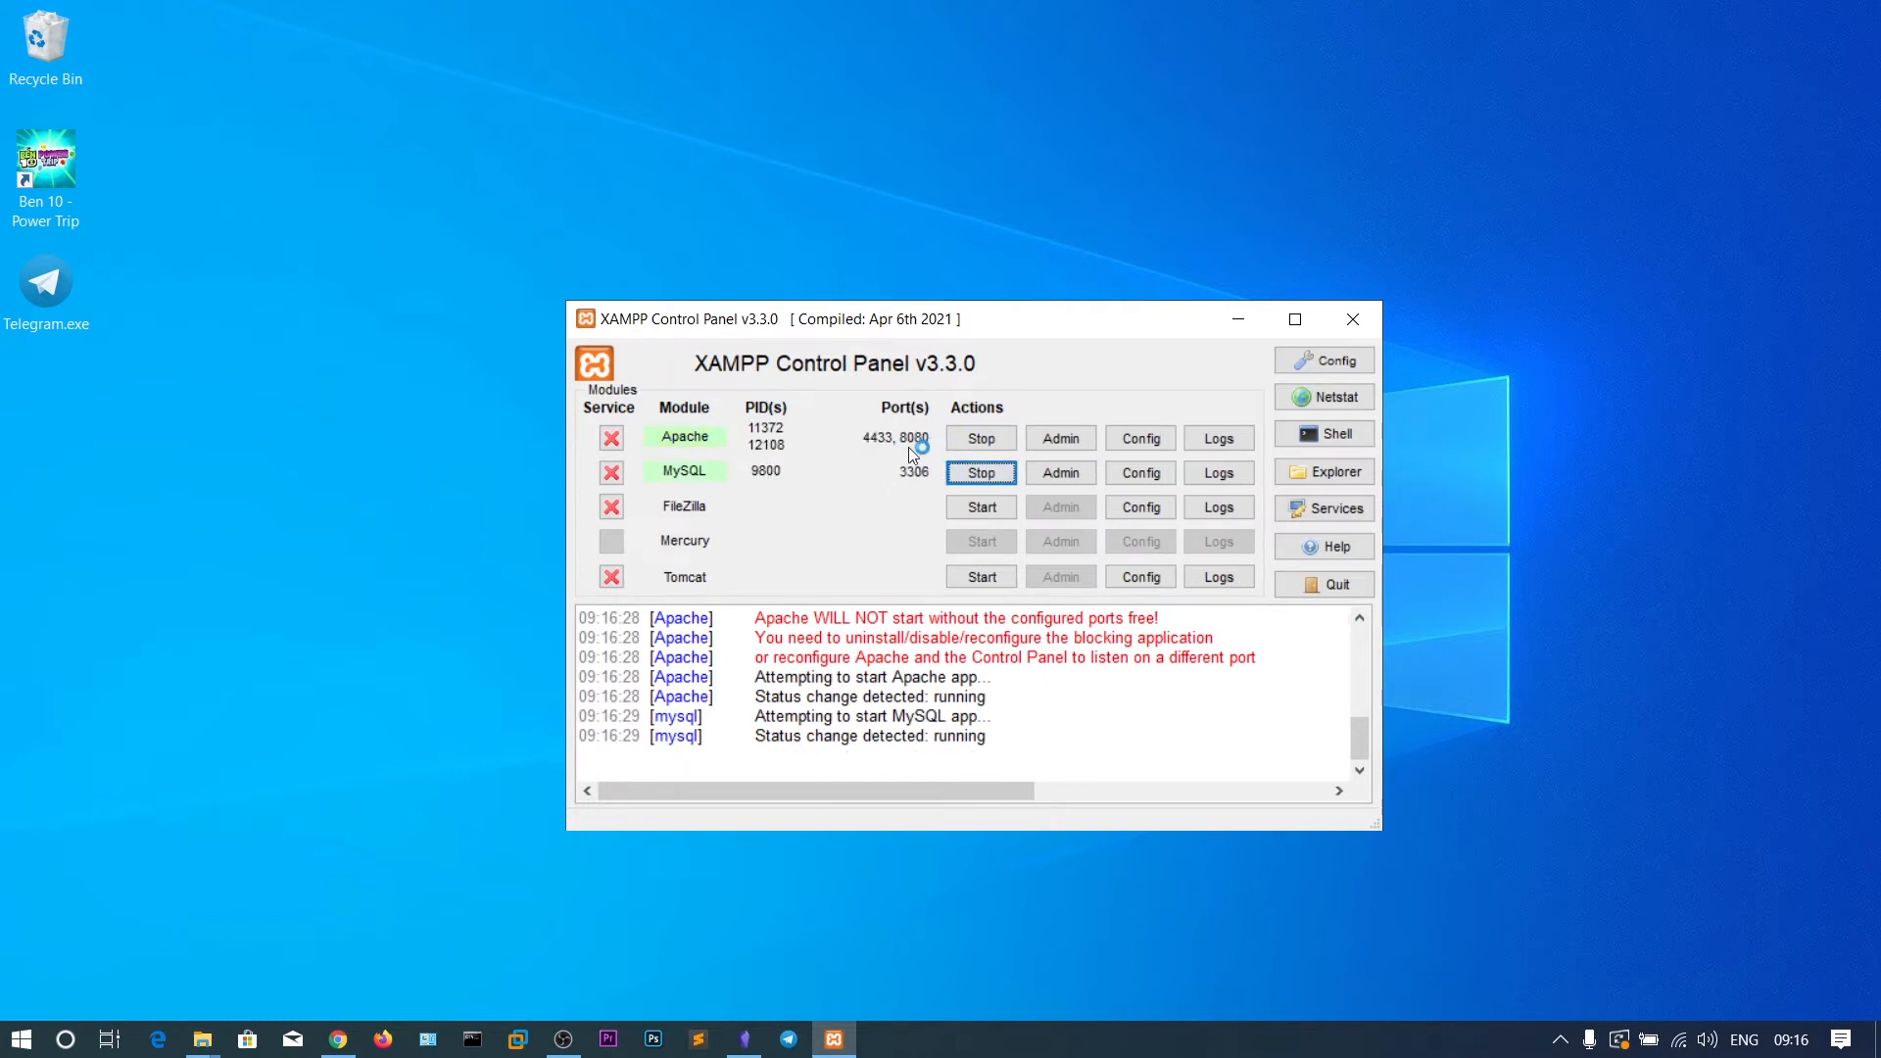
pyautogui.click(338, 1038)
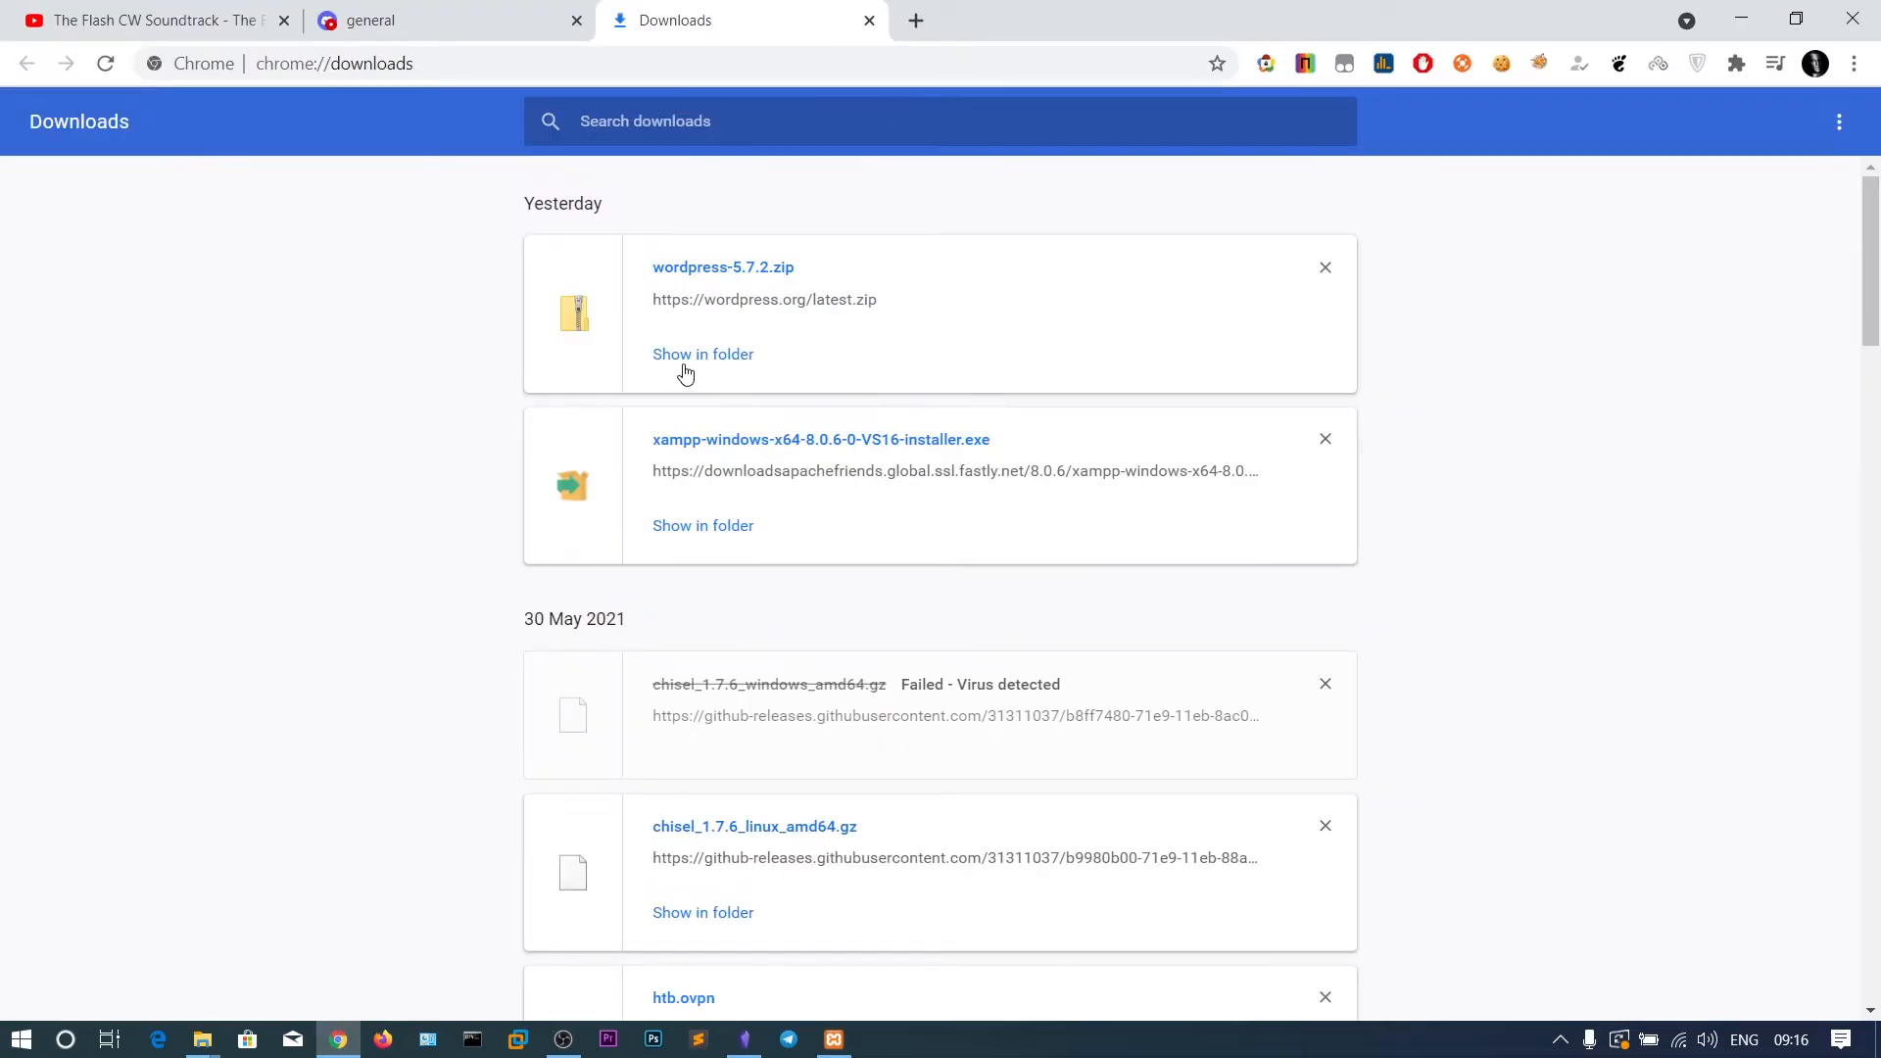
# Load the XAMPP site at 127.0.0.1:8080 in a new Chrome tab
pyautogui.click(916, 20)
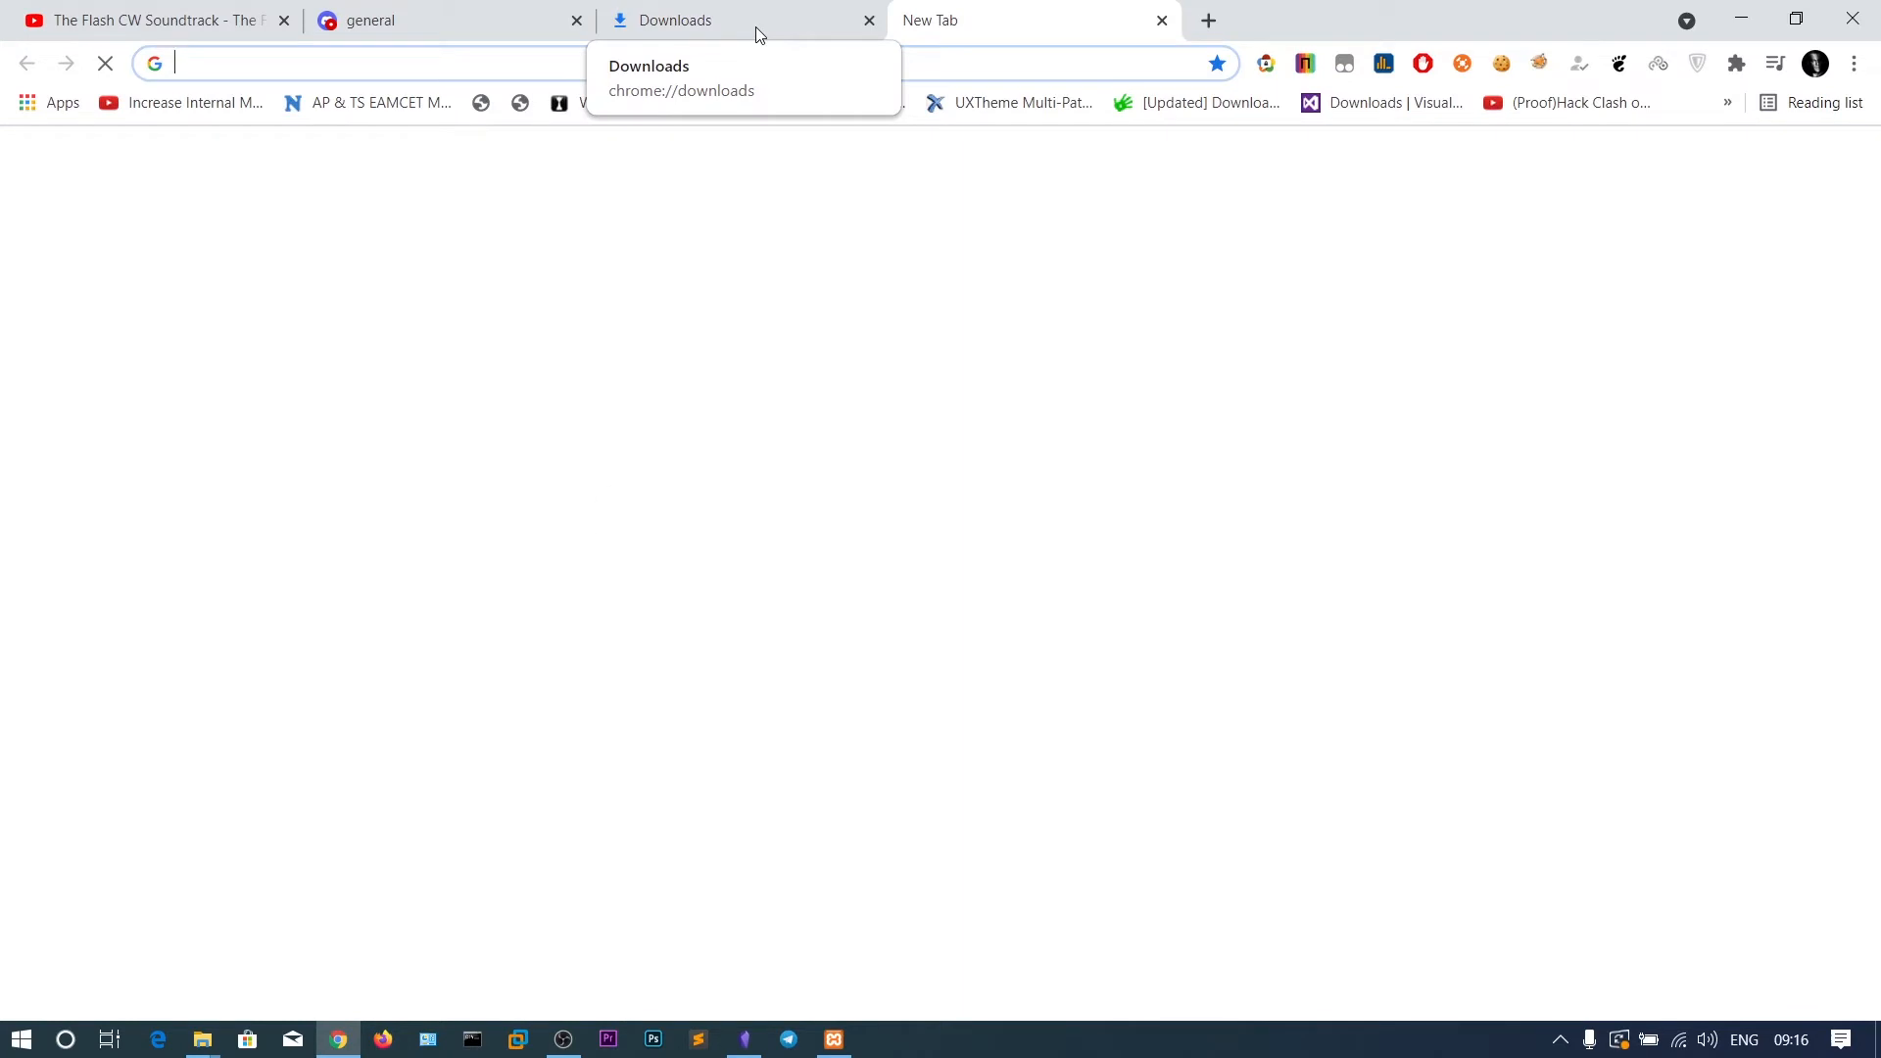
pyautogui.write('12')
pyautogui.press('Right')
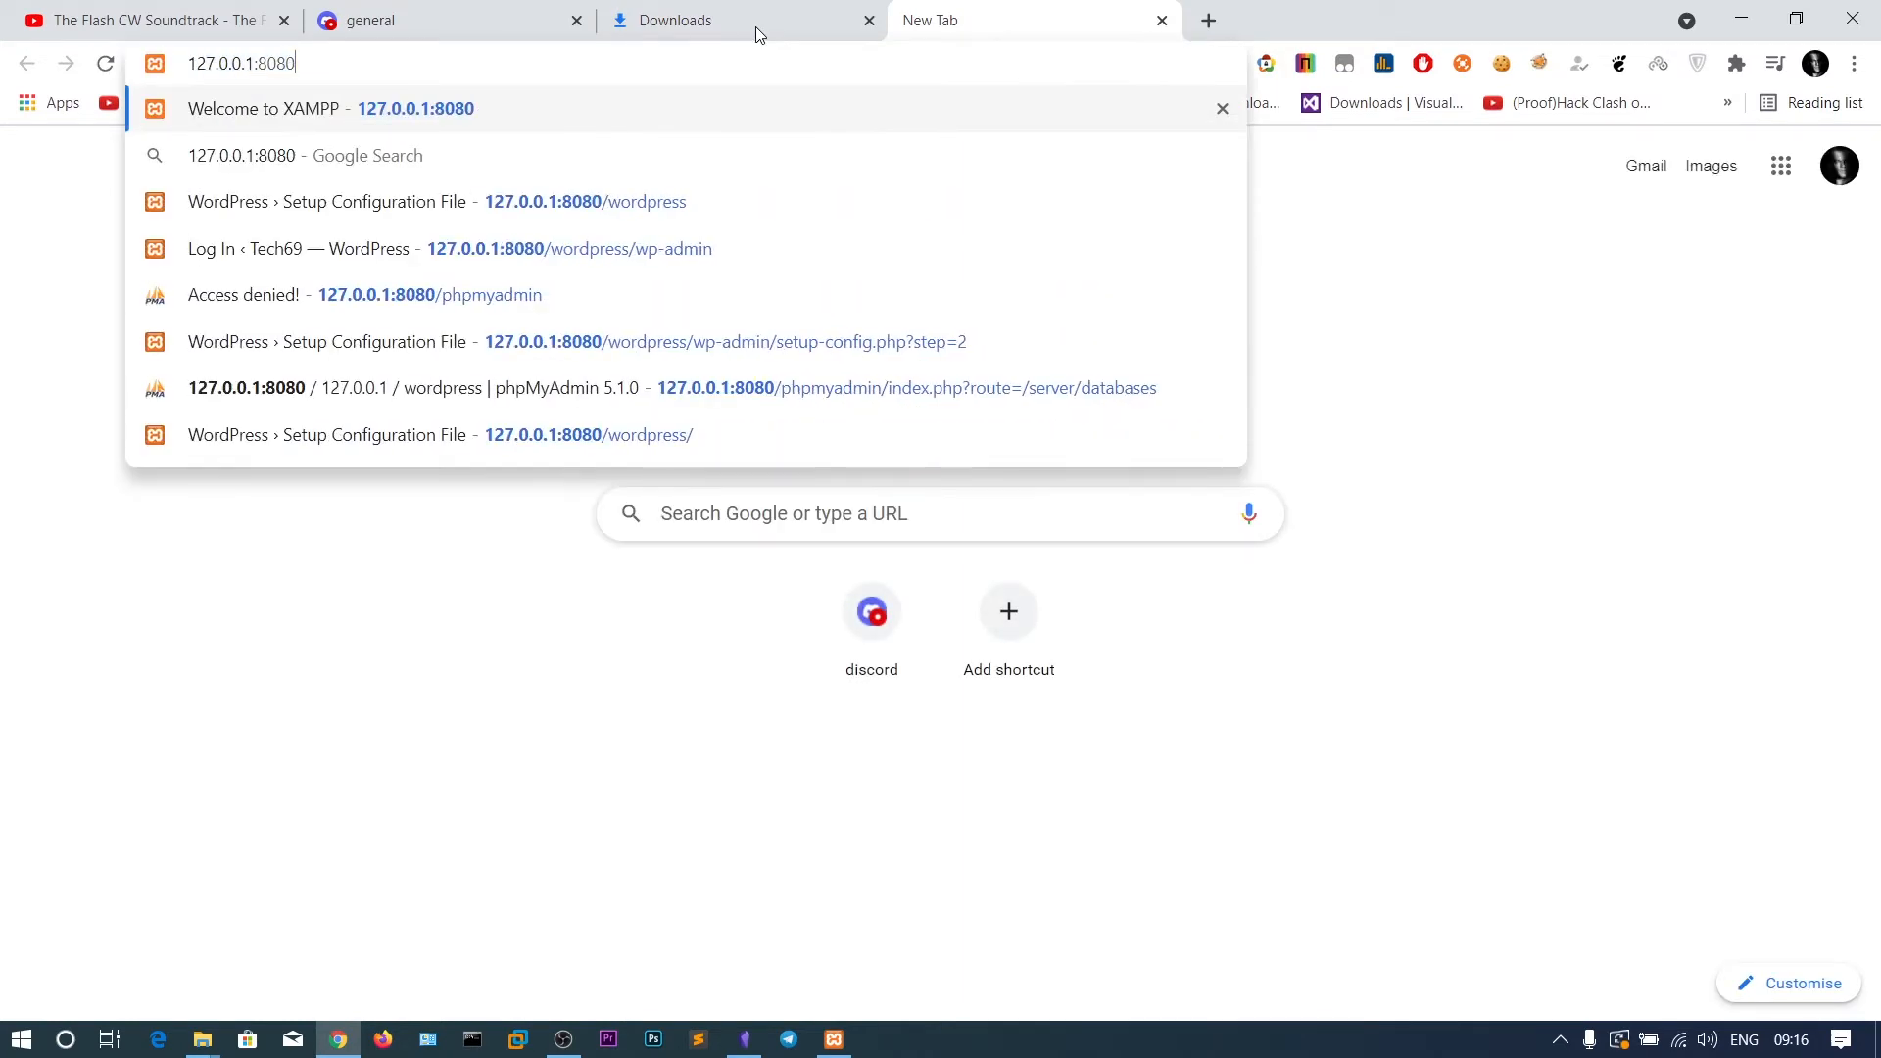
pyautogui.press('Return')
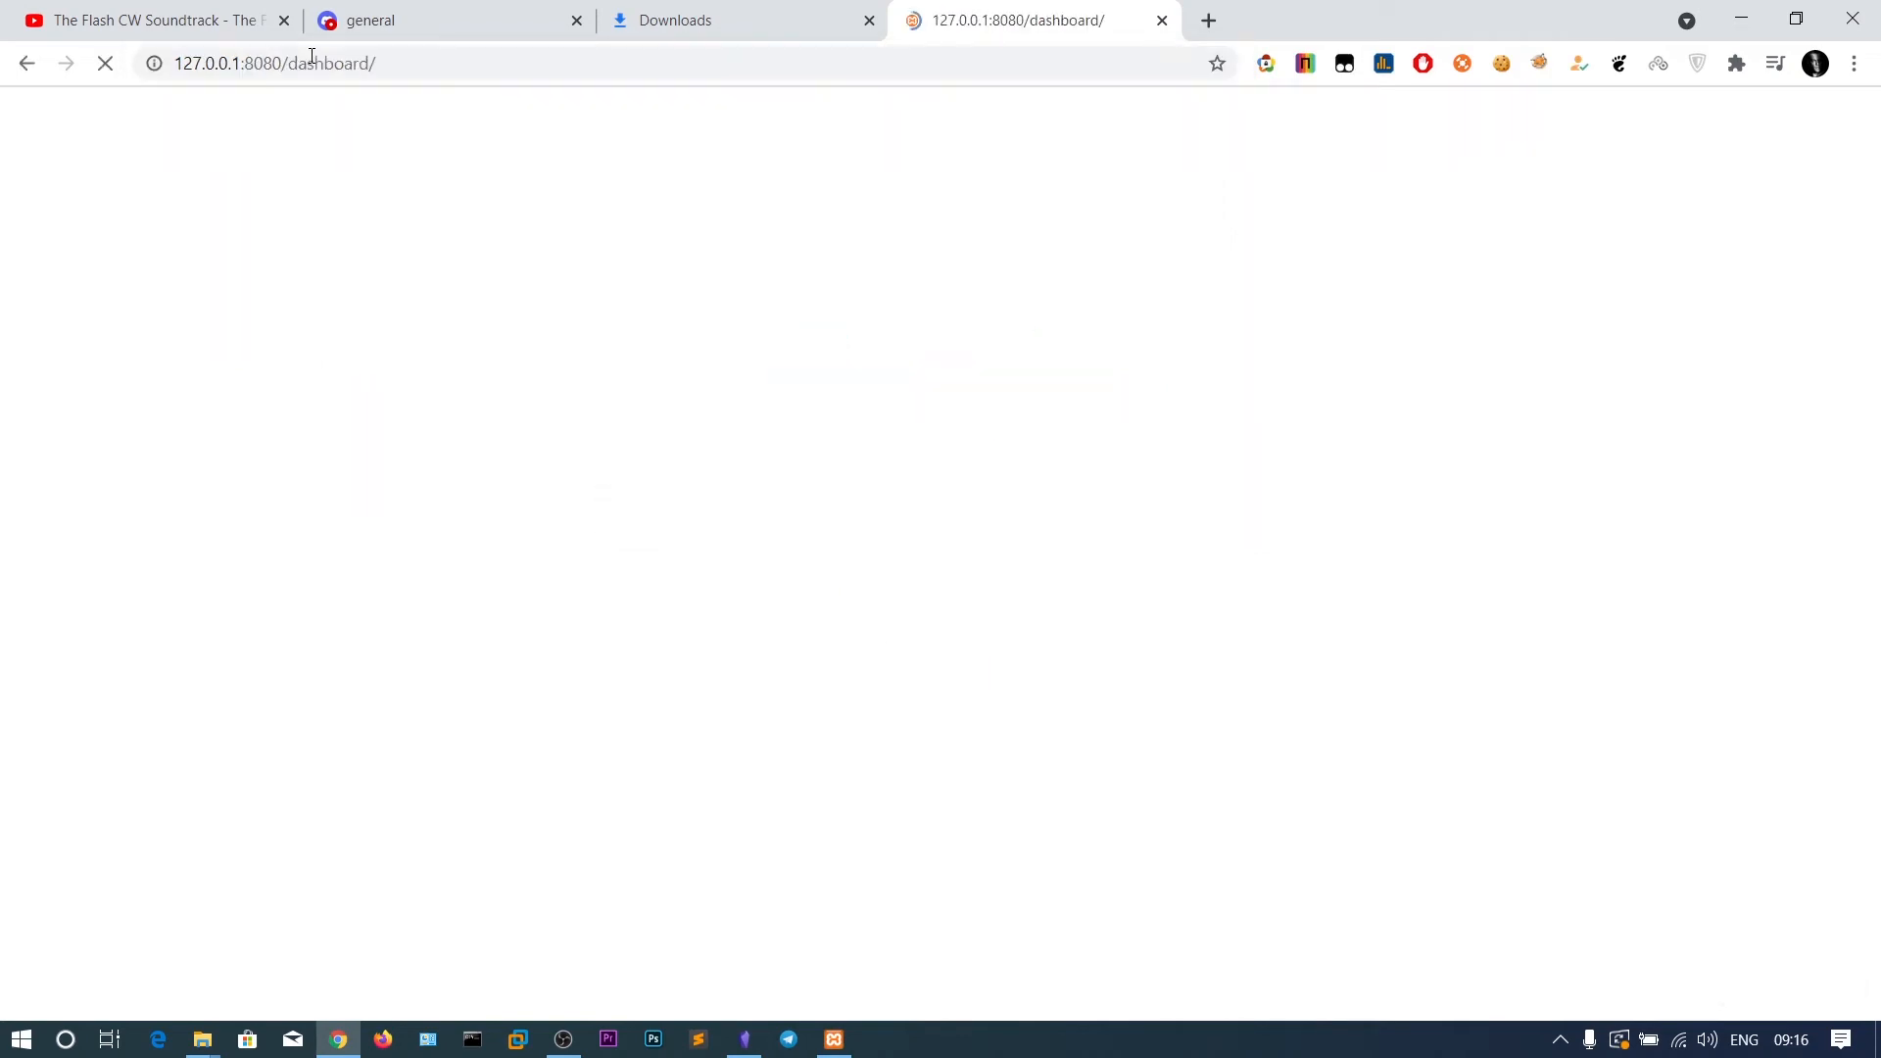
pyautogui.scroll(-5, 851, 477)
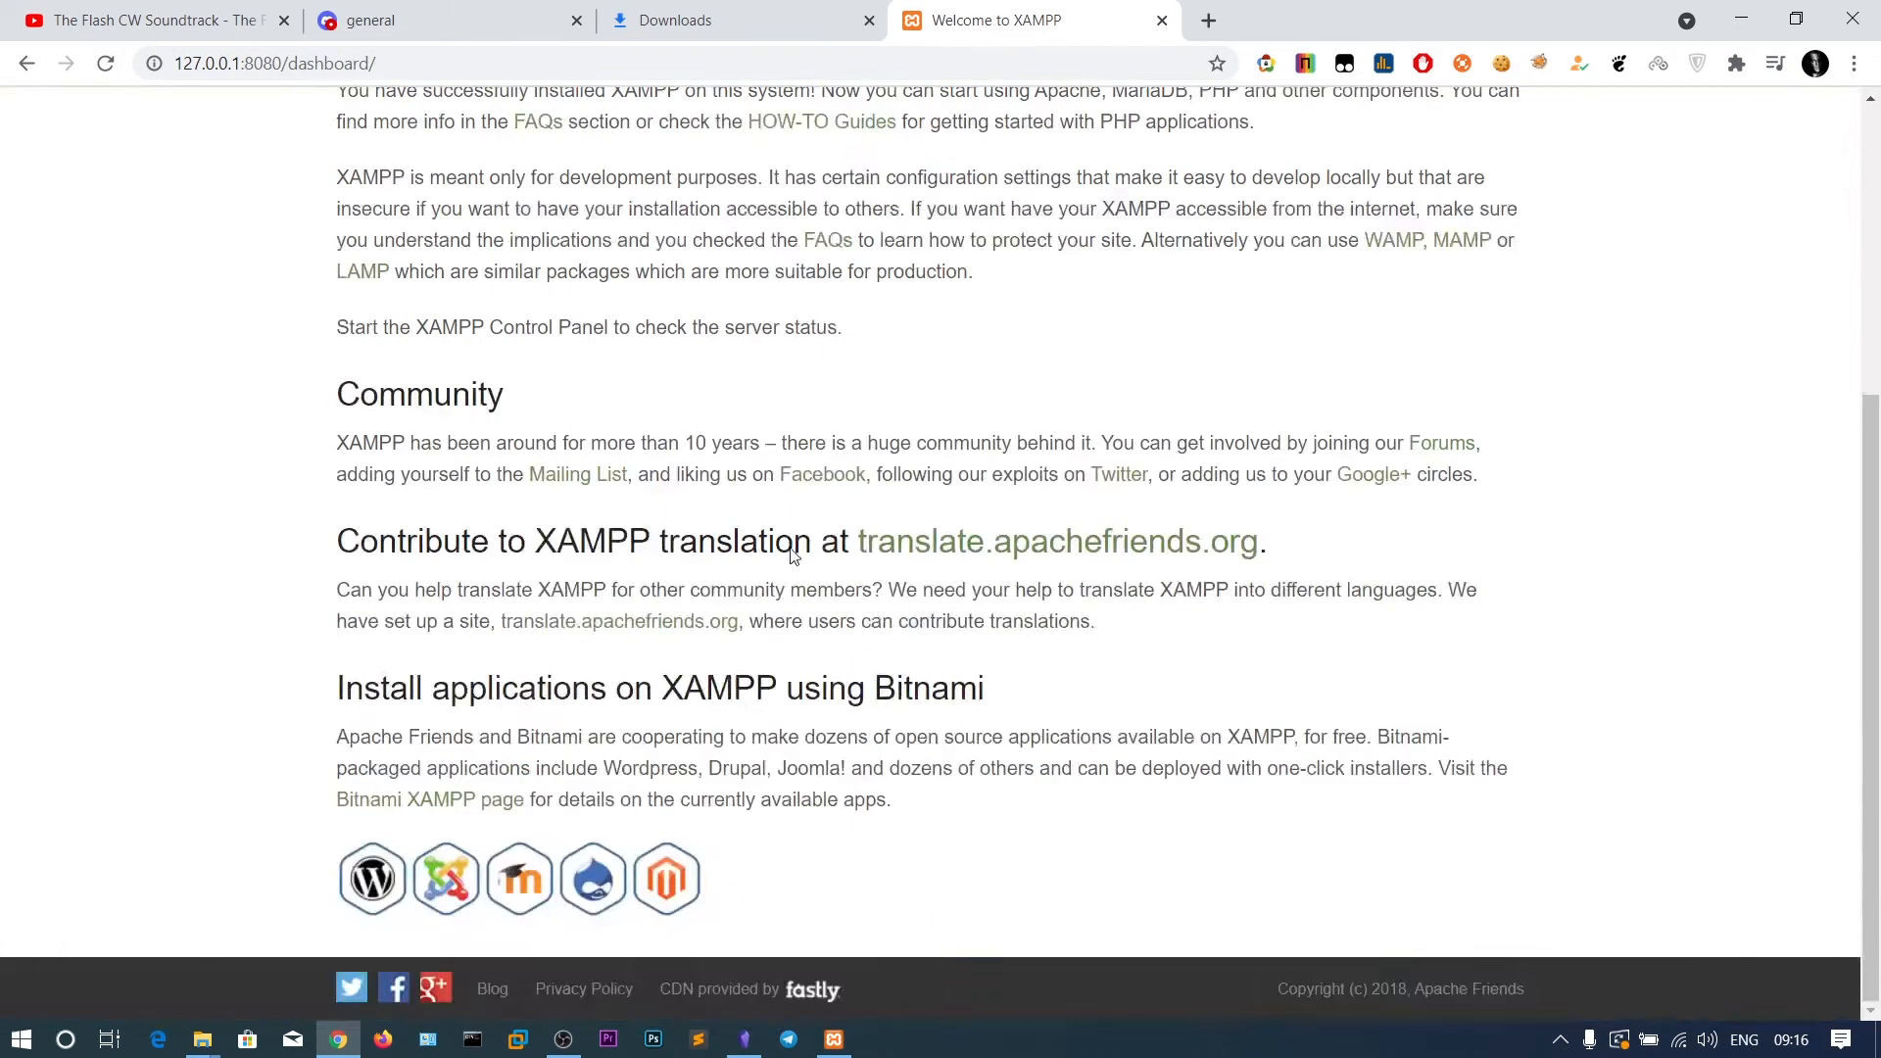
pyautogui.scroll(5, 606, 536)
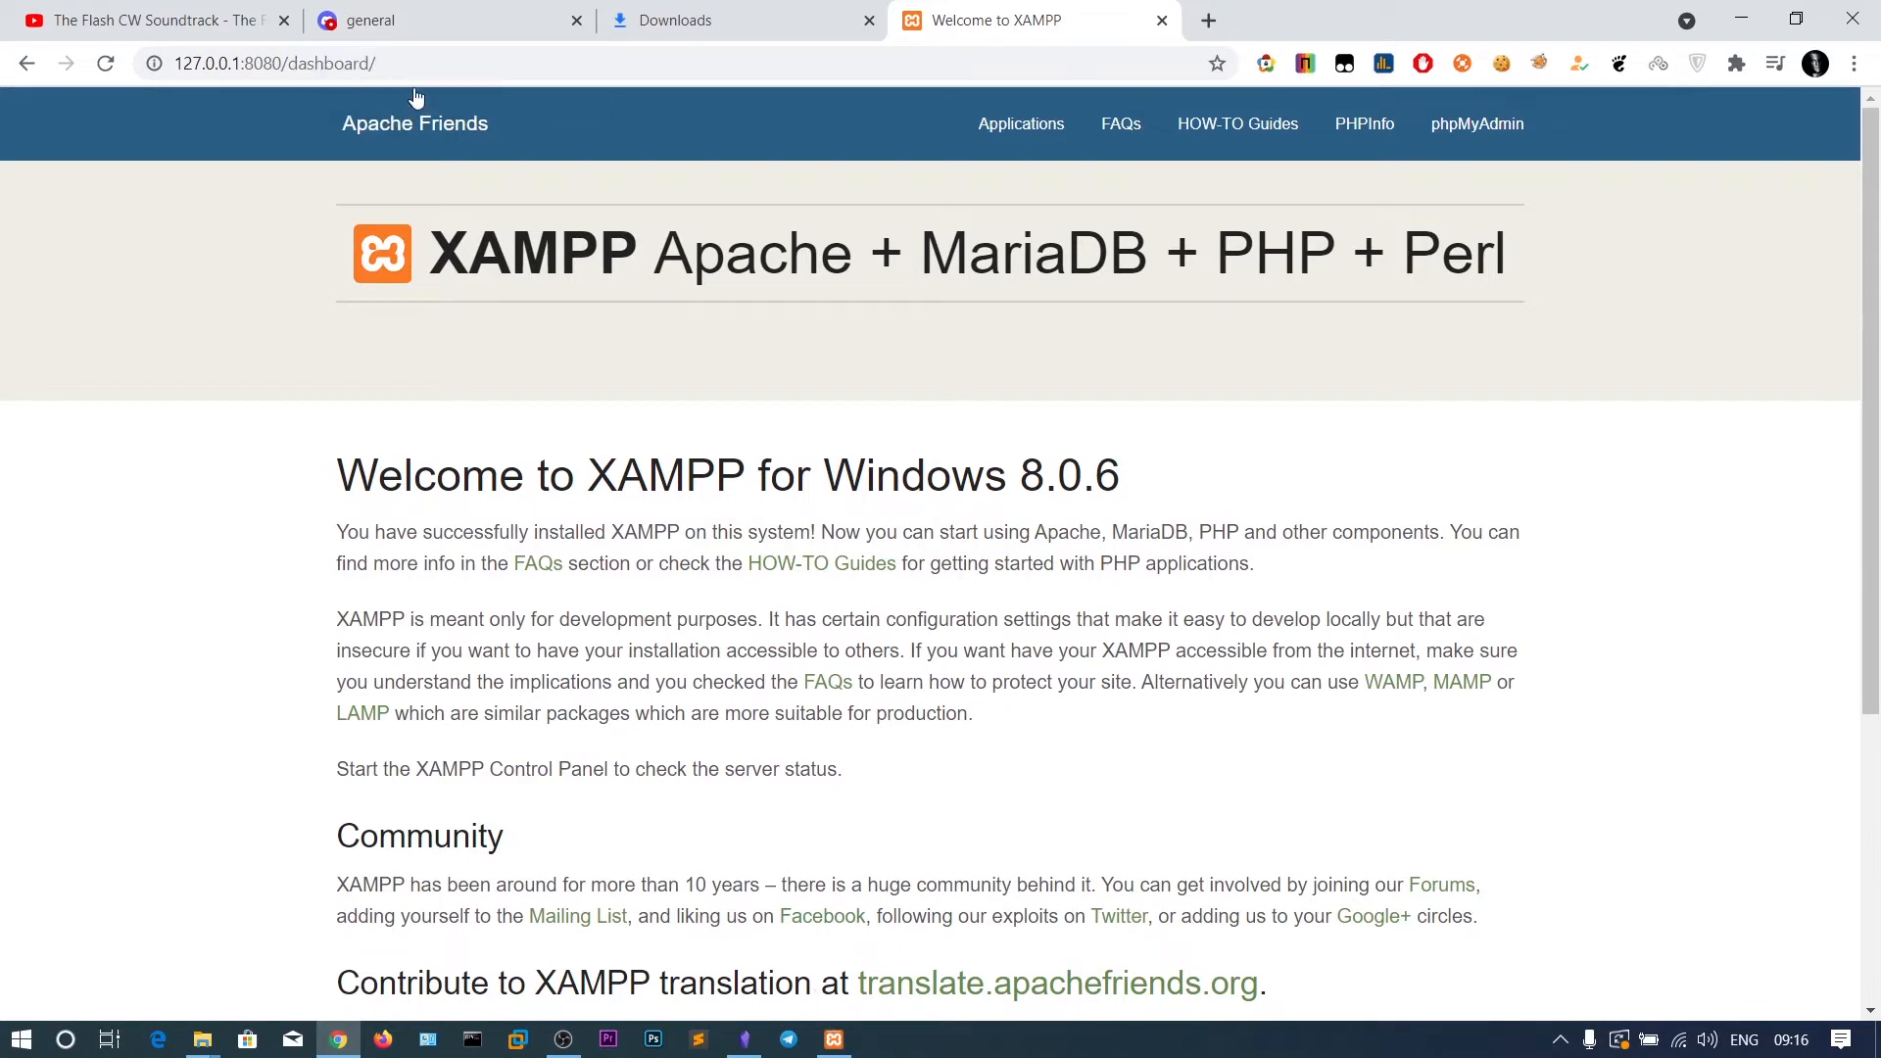
# Open phpMyAdmin from the Control Panel, then return to the XAMPP welcome tab's address bar
pyautogui.click(828, 1039)
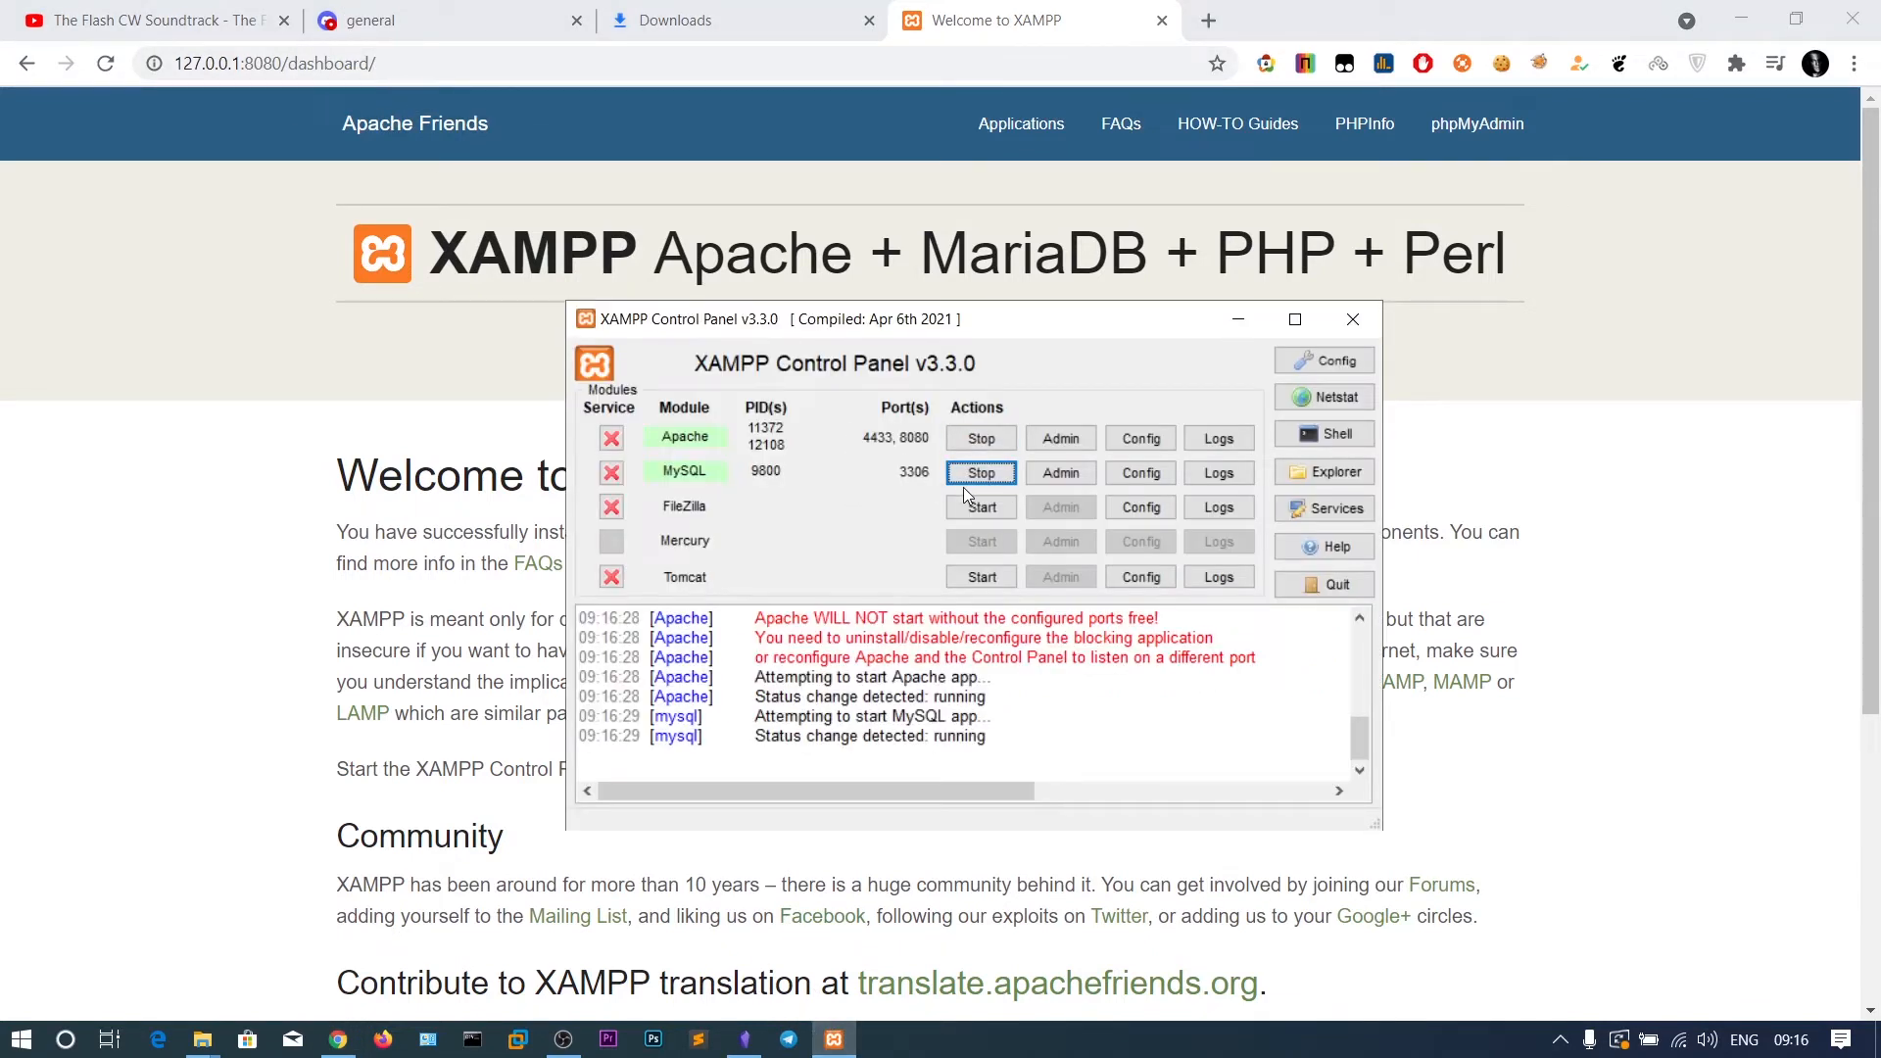
pyautogui.click(1062, 474)
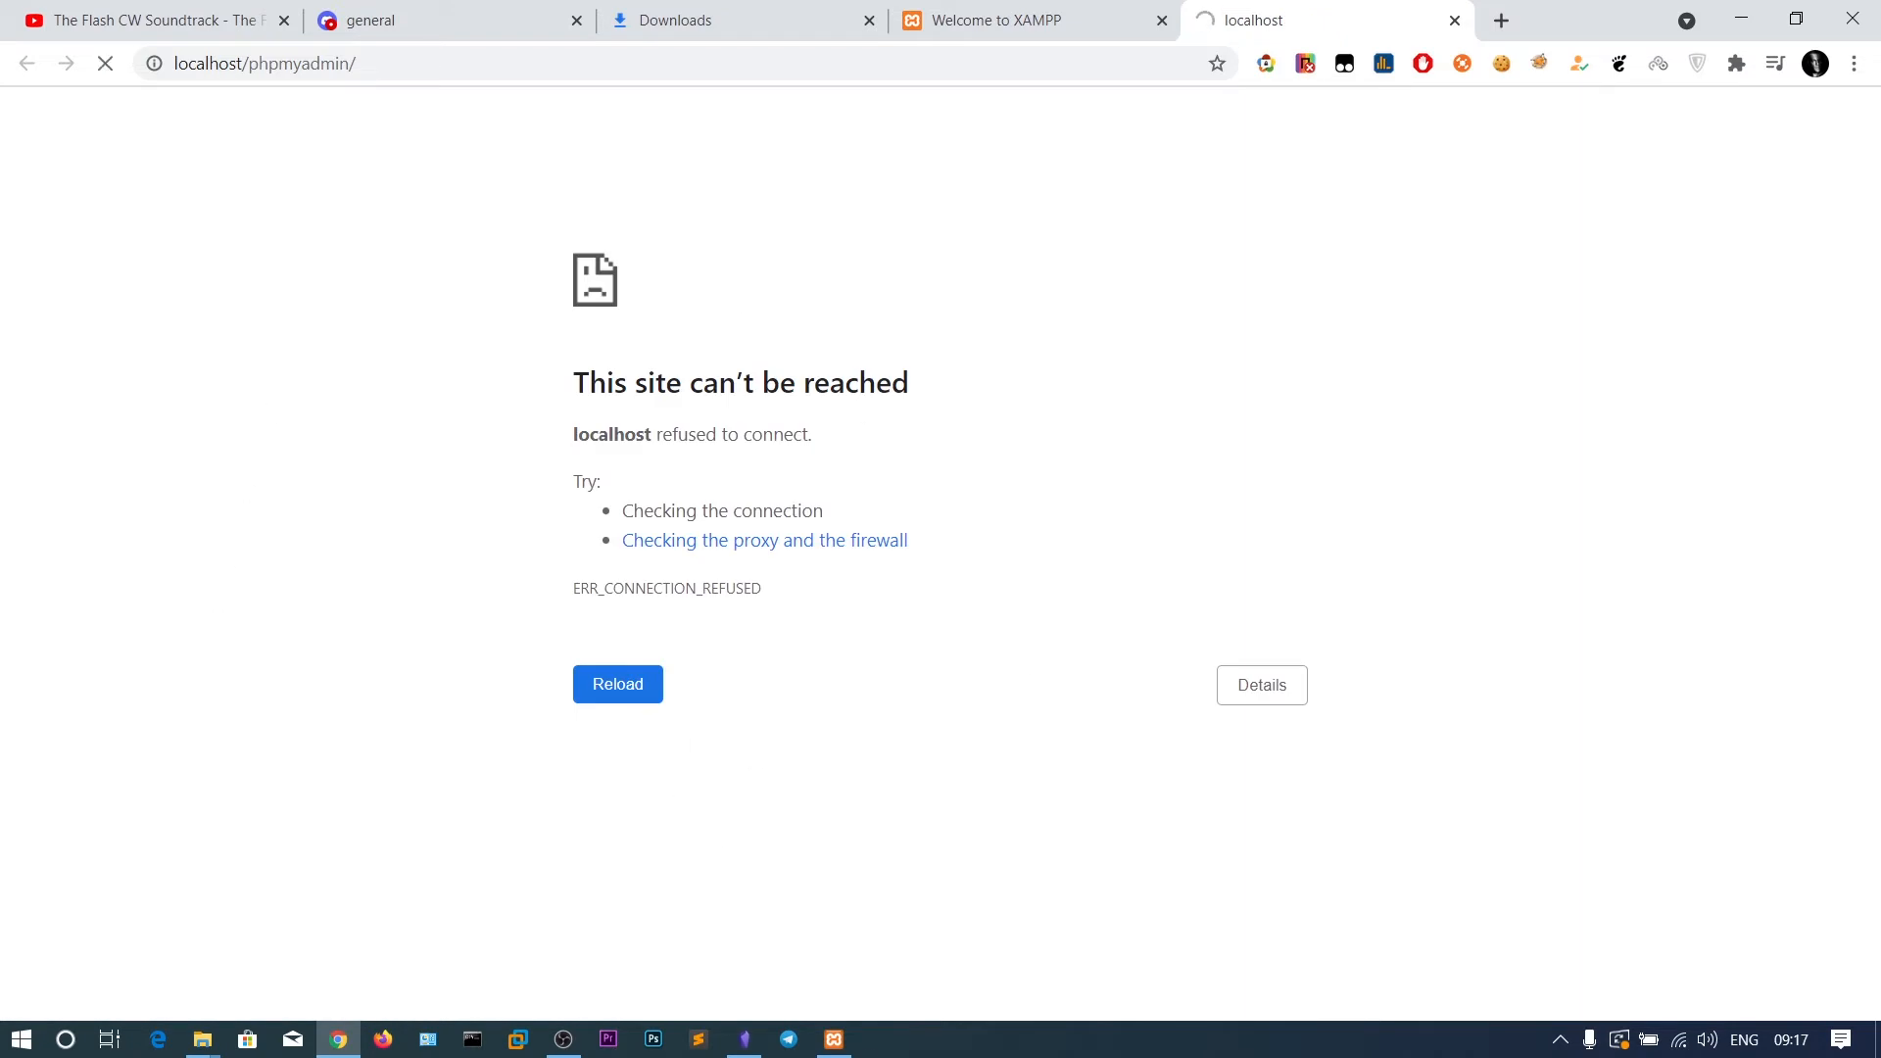
pyautogui.click(1110, 8)
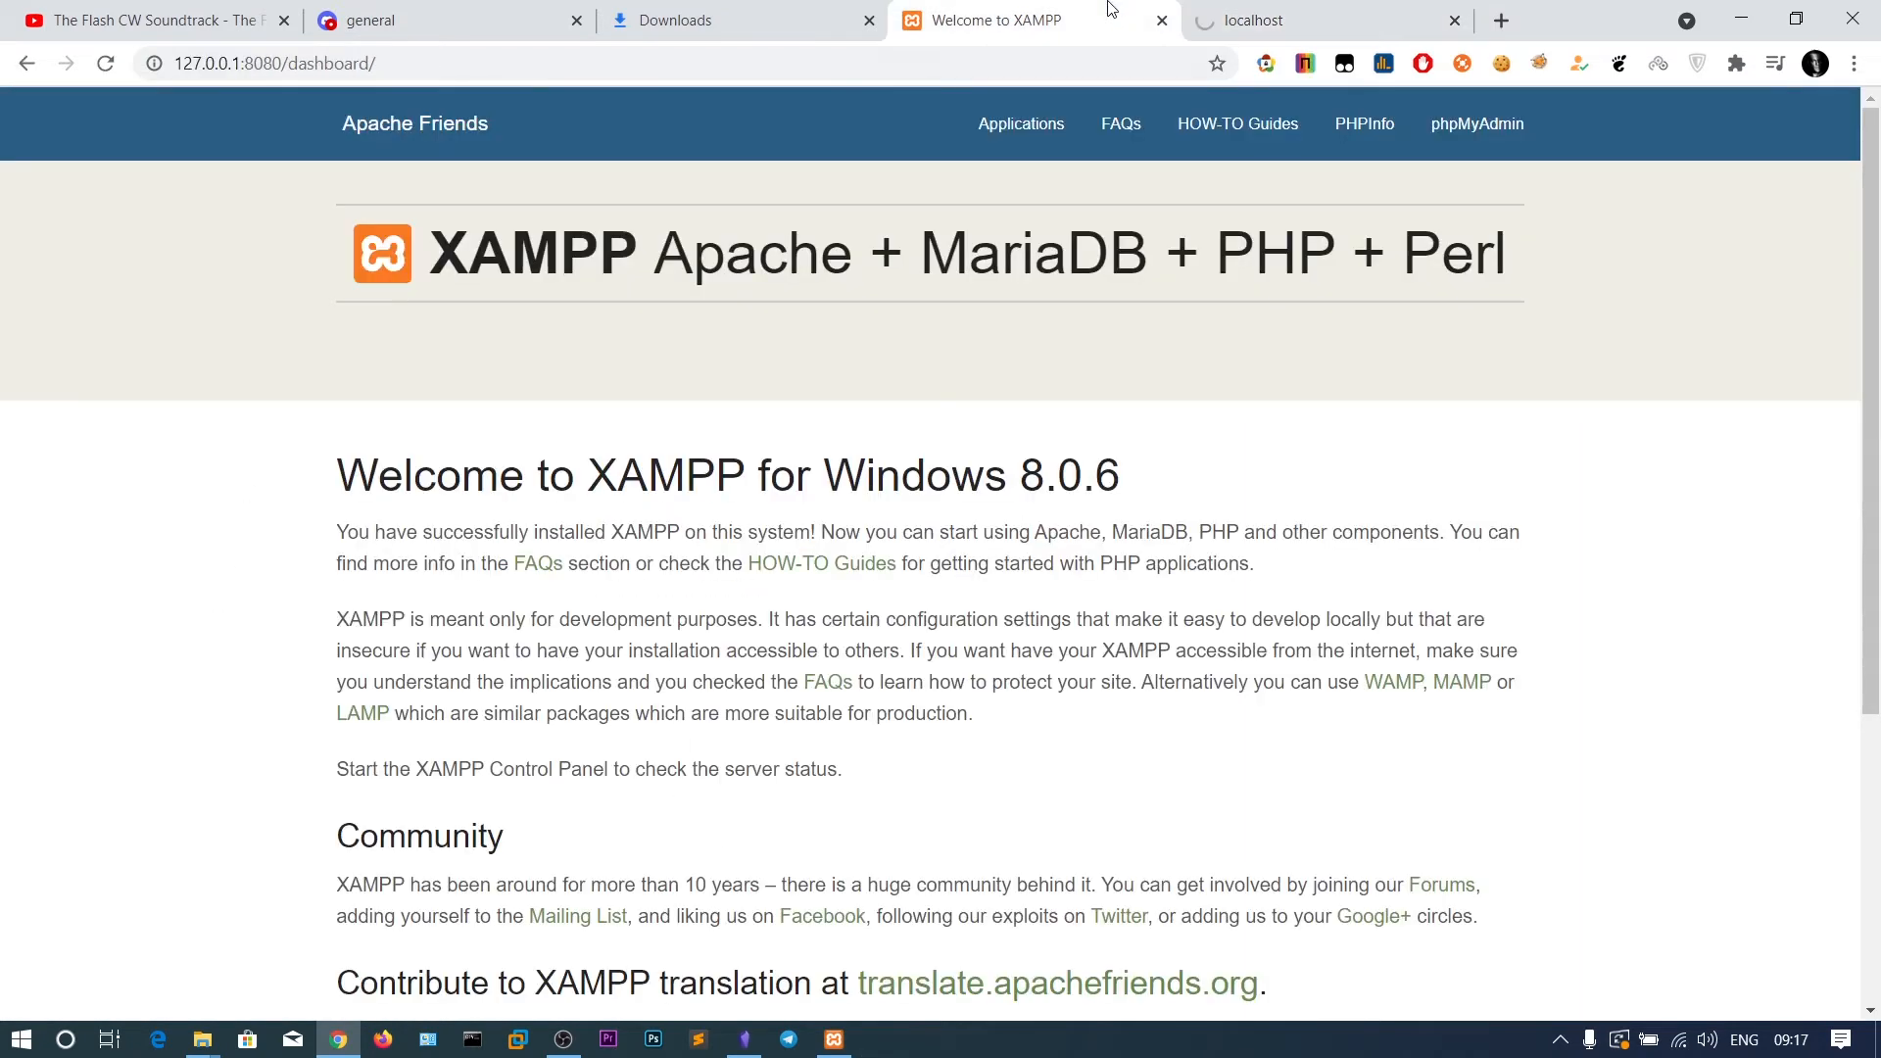
pyautogui.click(531, 68)
# Load phpMyAdmin at 127.0.0.1:8080/phpmyadmin in the browser
pyautogui.moveTo(380, 64); pyautogui.dragTo(302, 64)
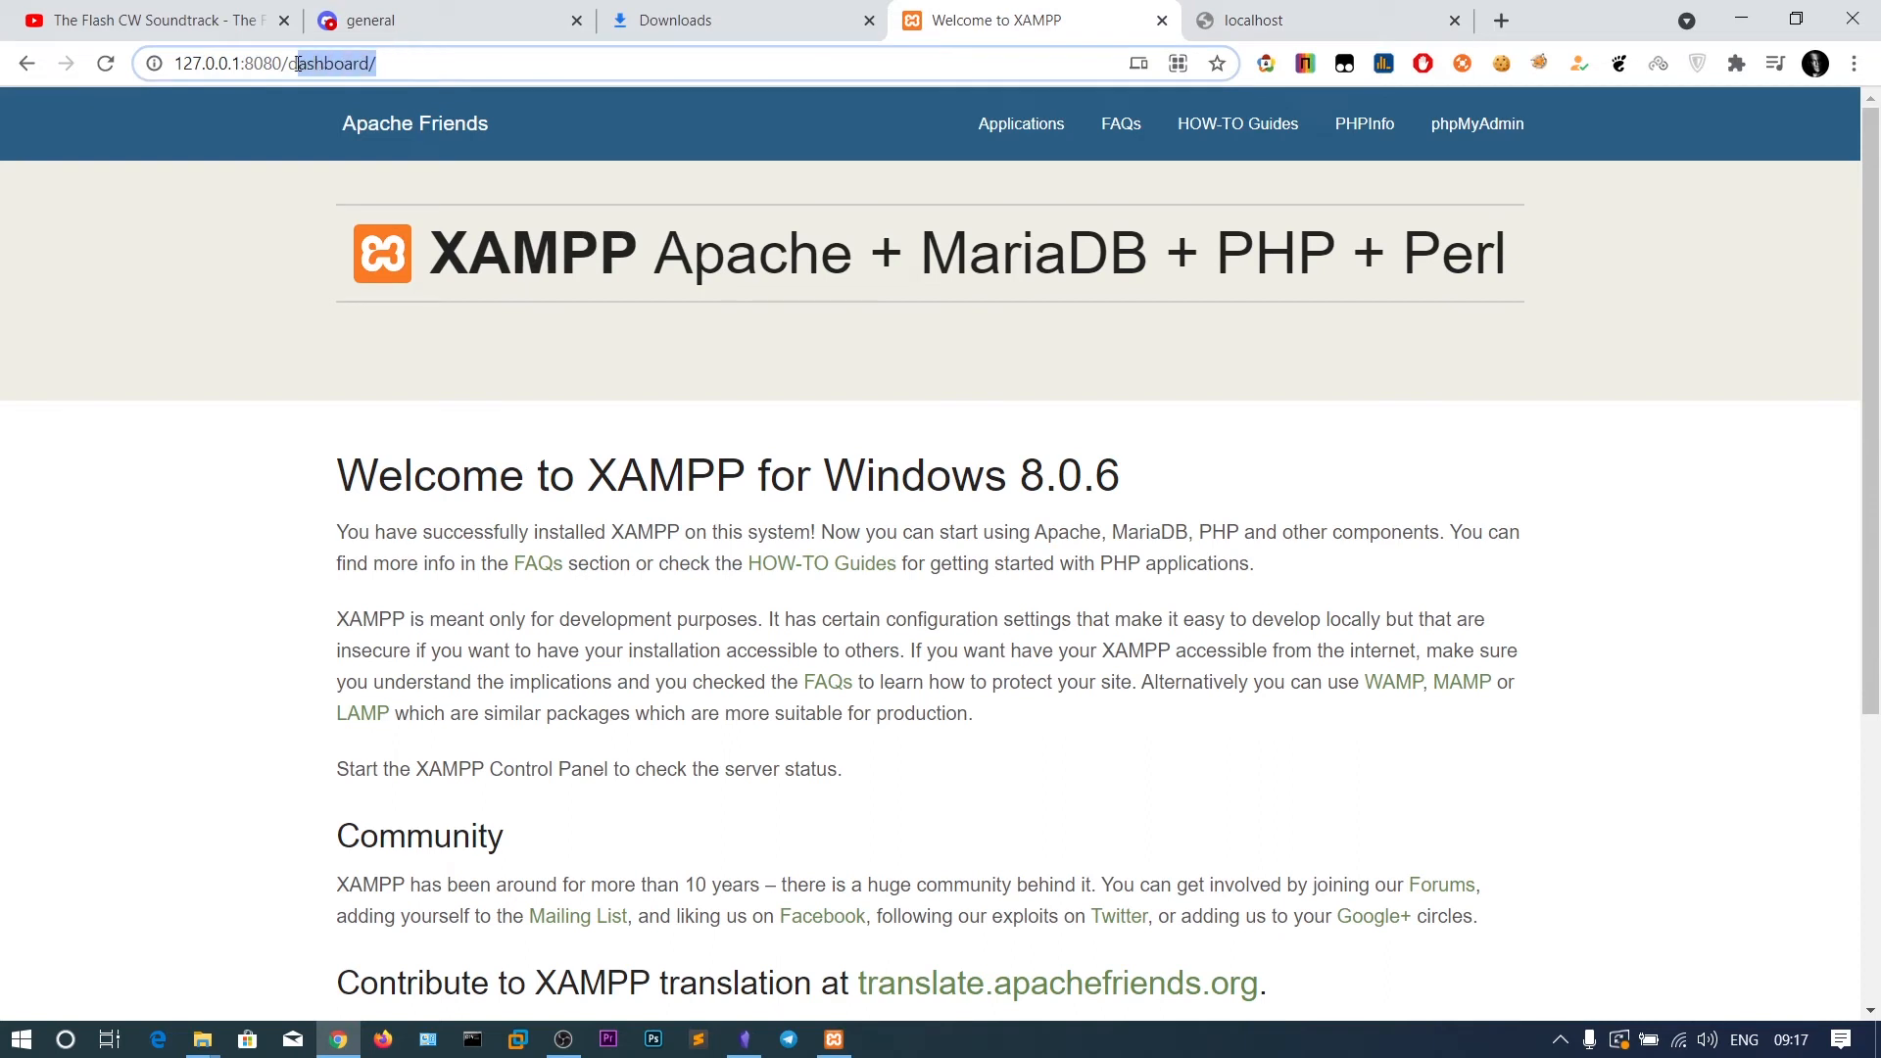
pyautogui.write('my')
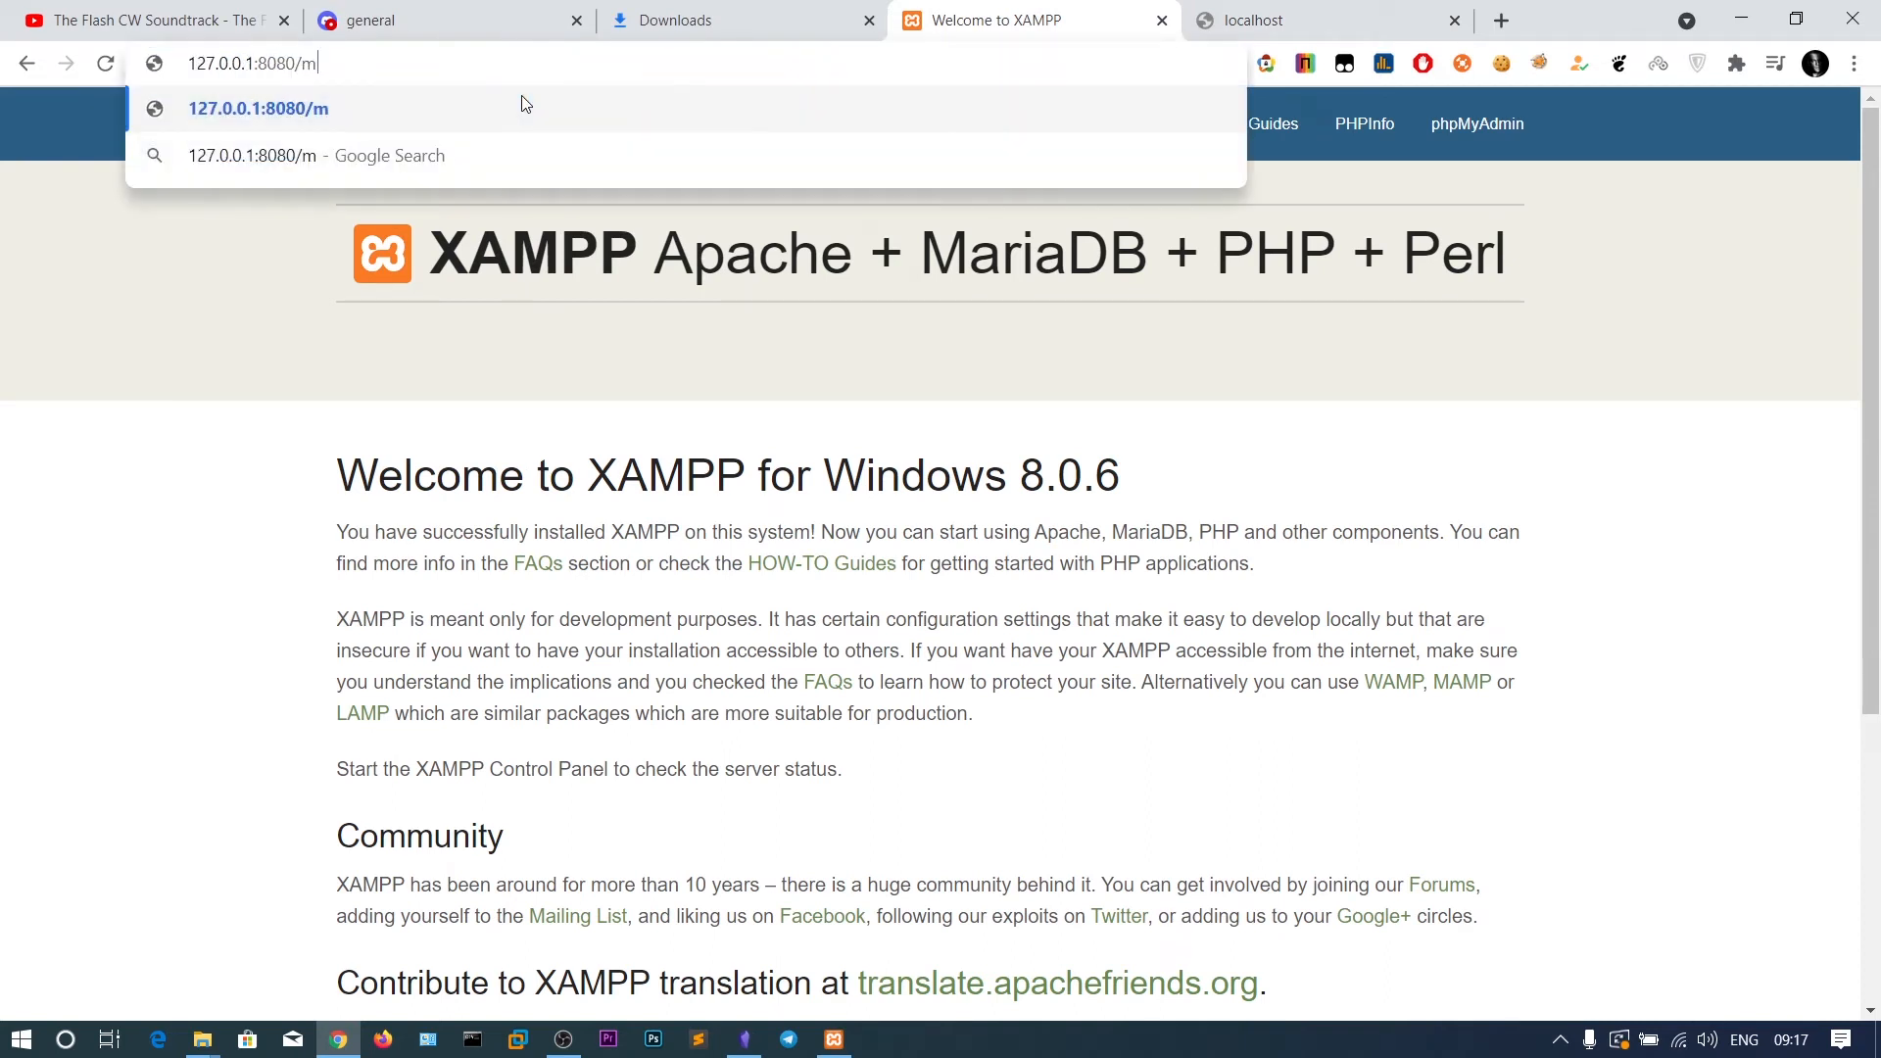
pyautogui.press('BackSpace')
pyautogui.press('BackSpace')
pyautogui.write('php')
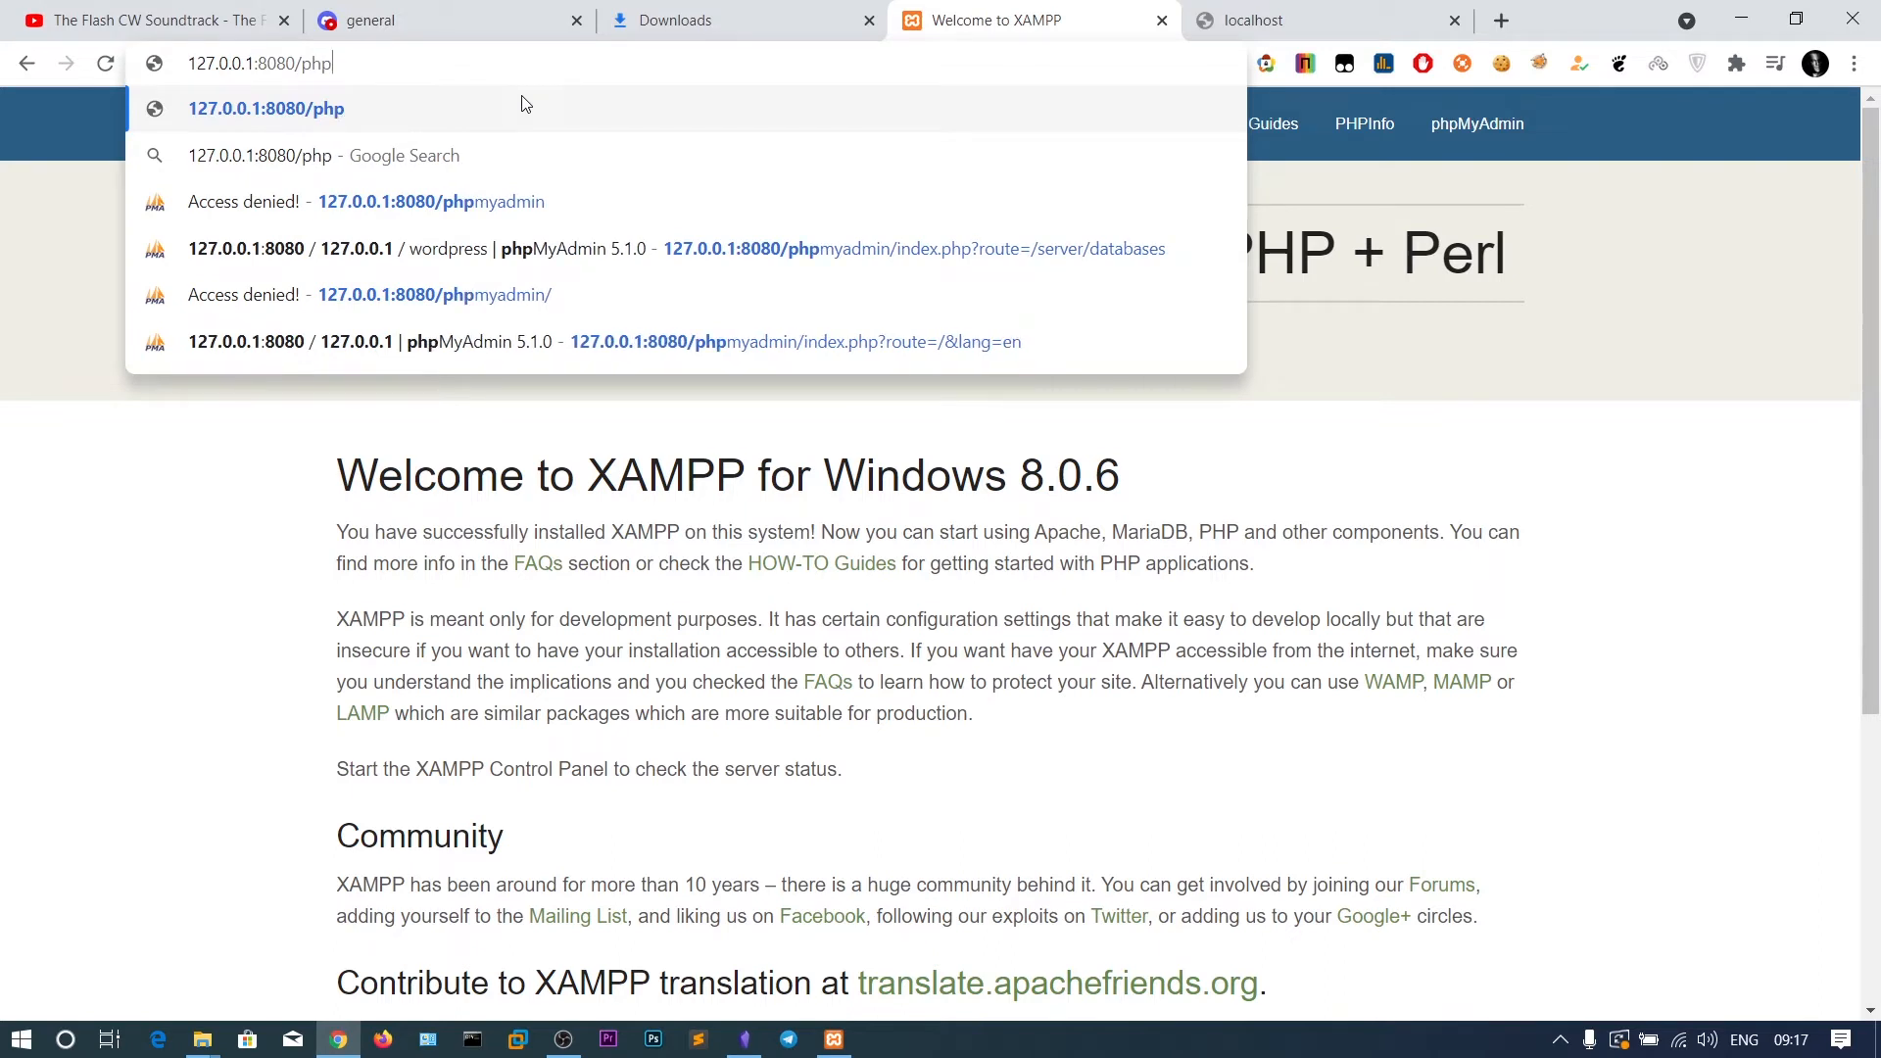
pyautogui.write('myadmin')
pyautogui.press('Return')
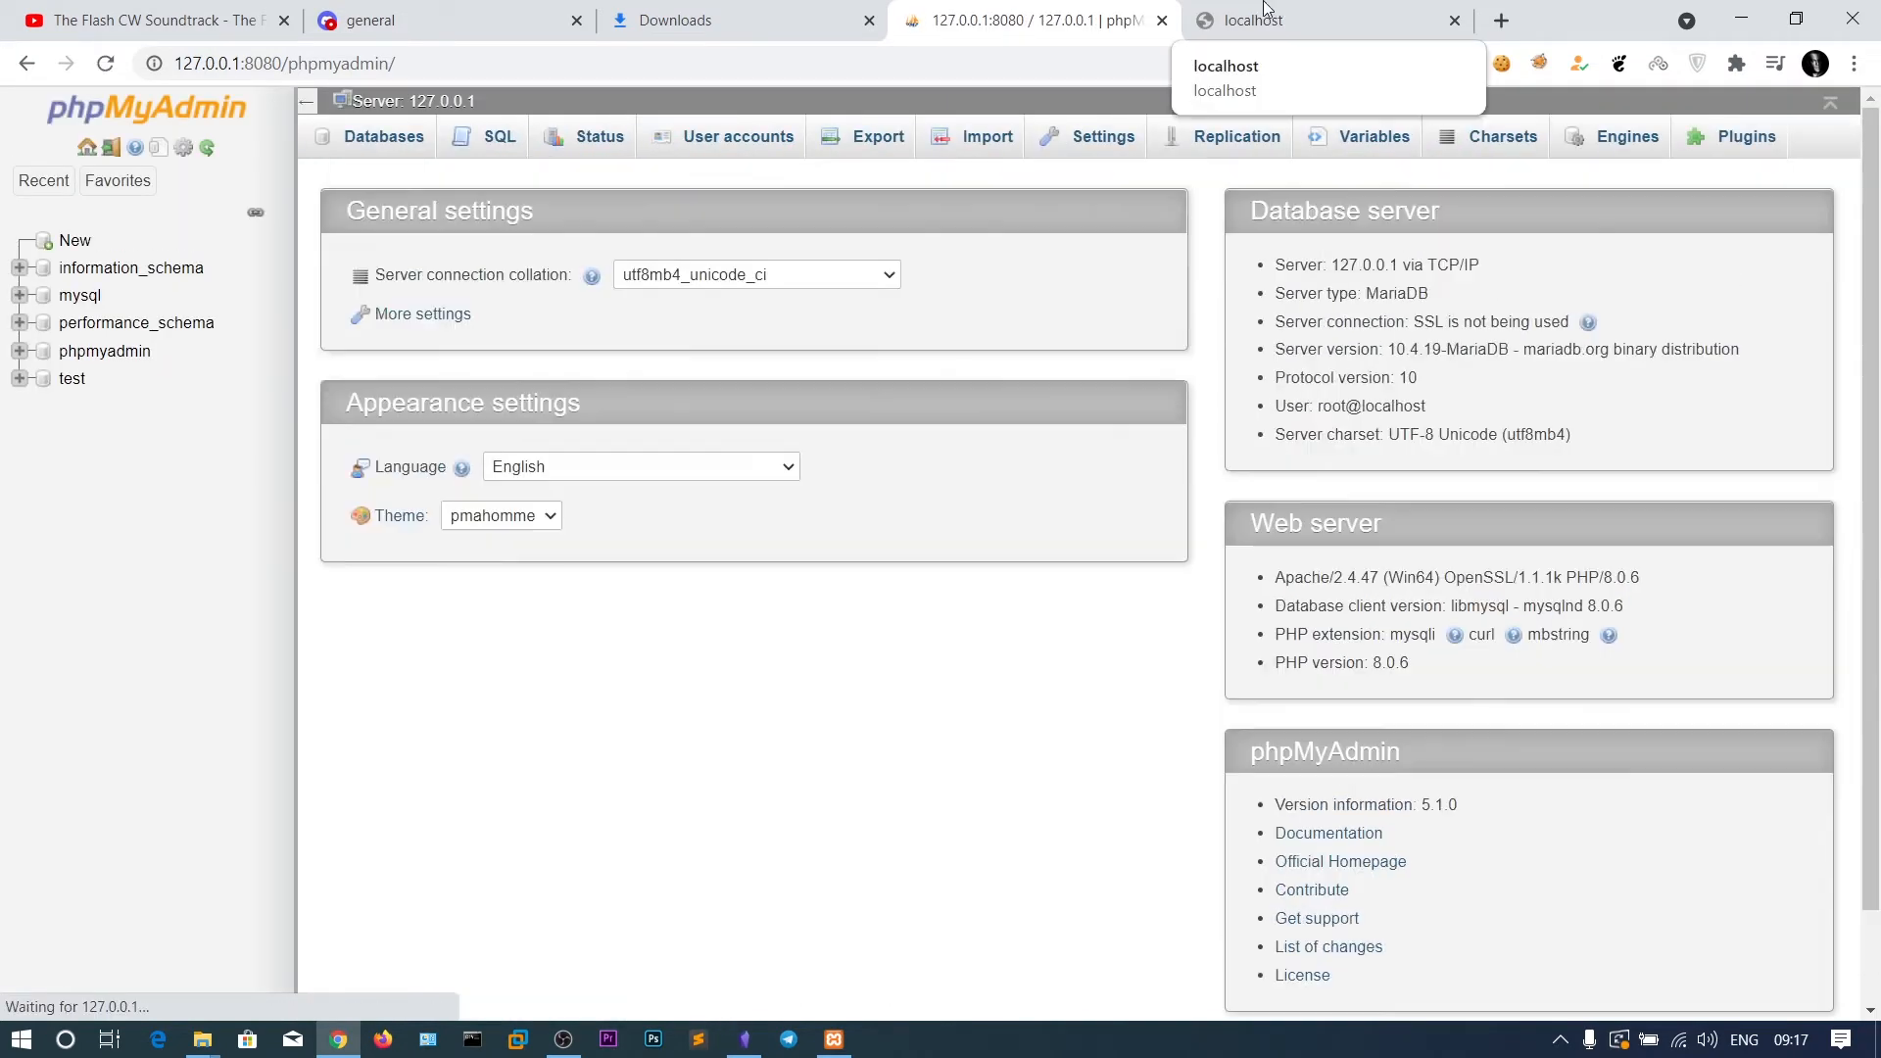
# Close the leftover unreachable localhost page and check the XAMPP Control Panel
pyautogui.click(1264, 11)
pyautogui.click(1455, 21)
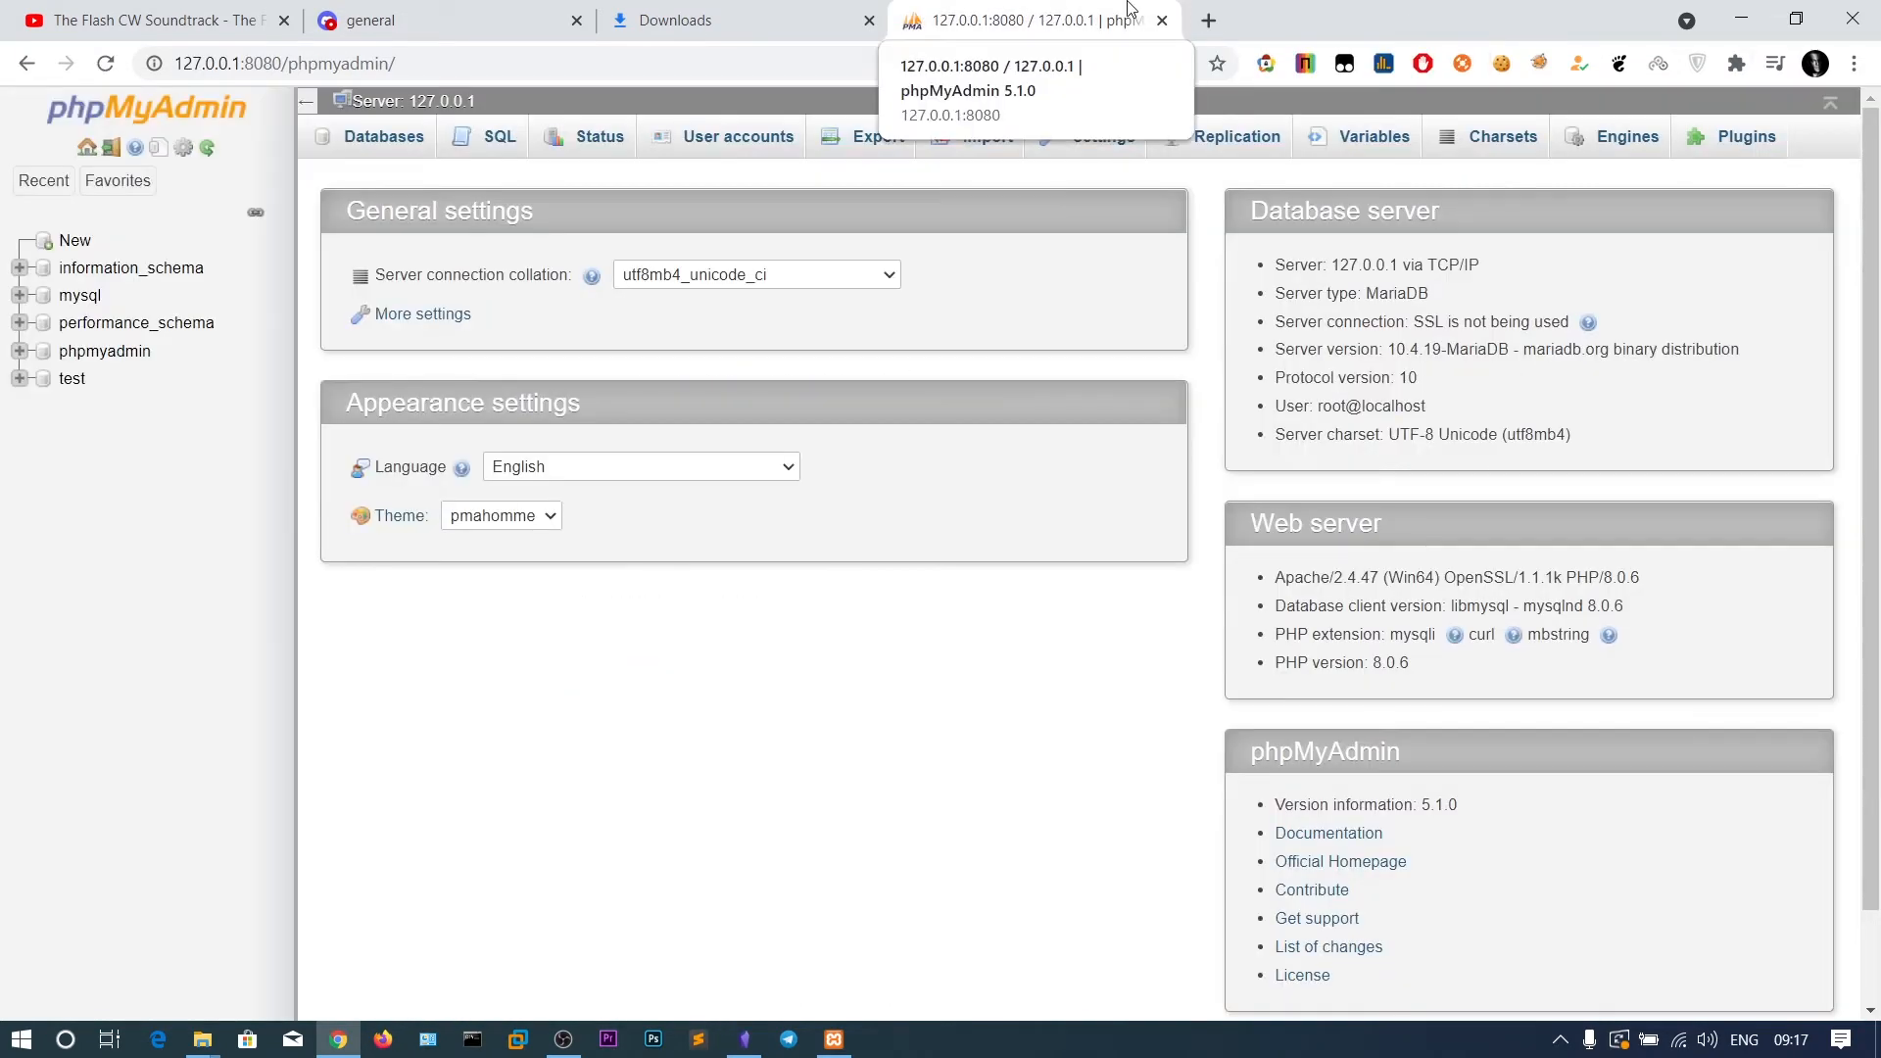
pyautogui.click(834, 1039)
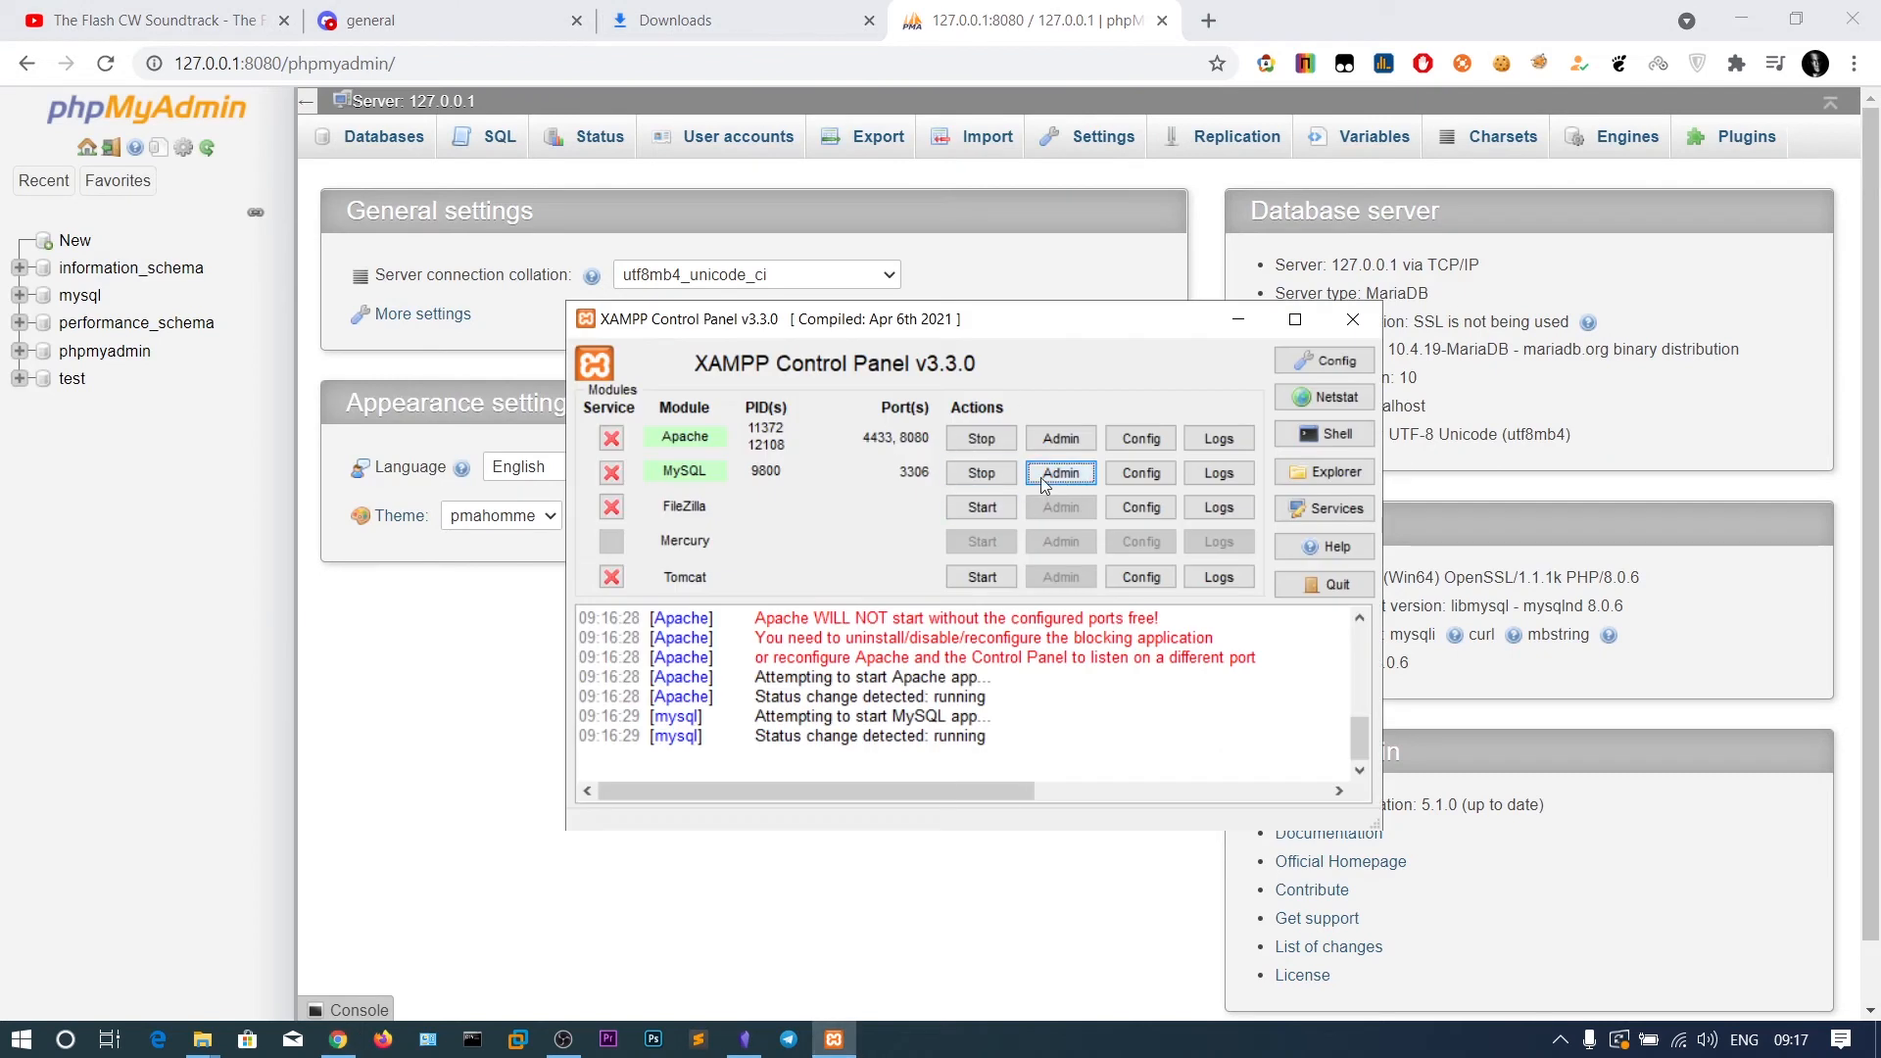
pyautogui.click(1075, 8)
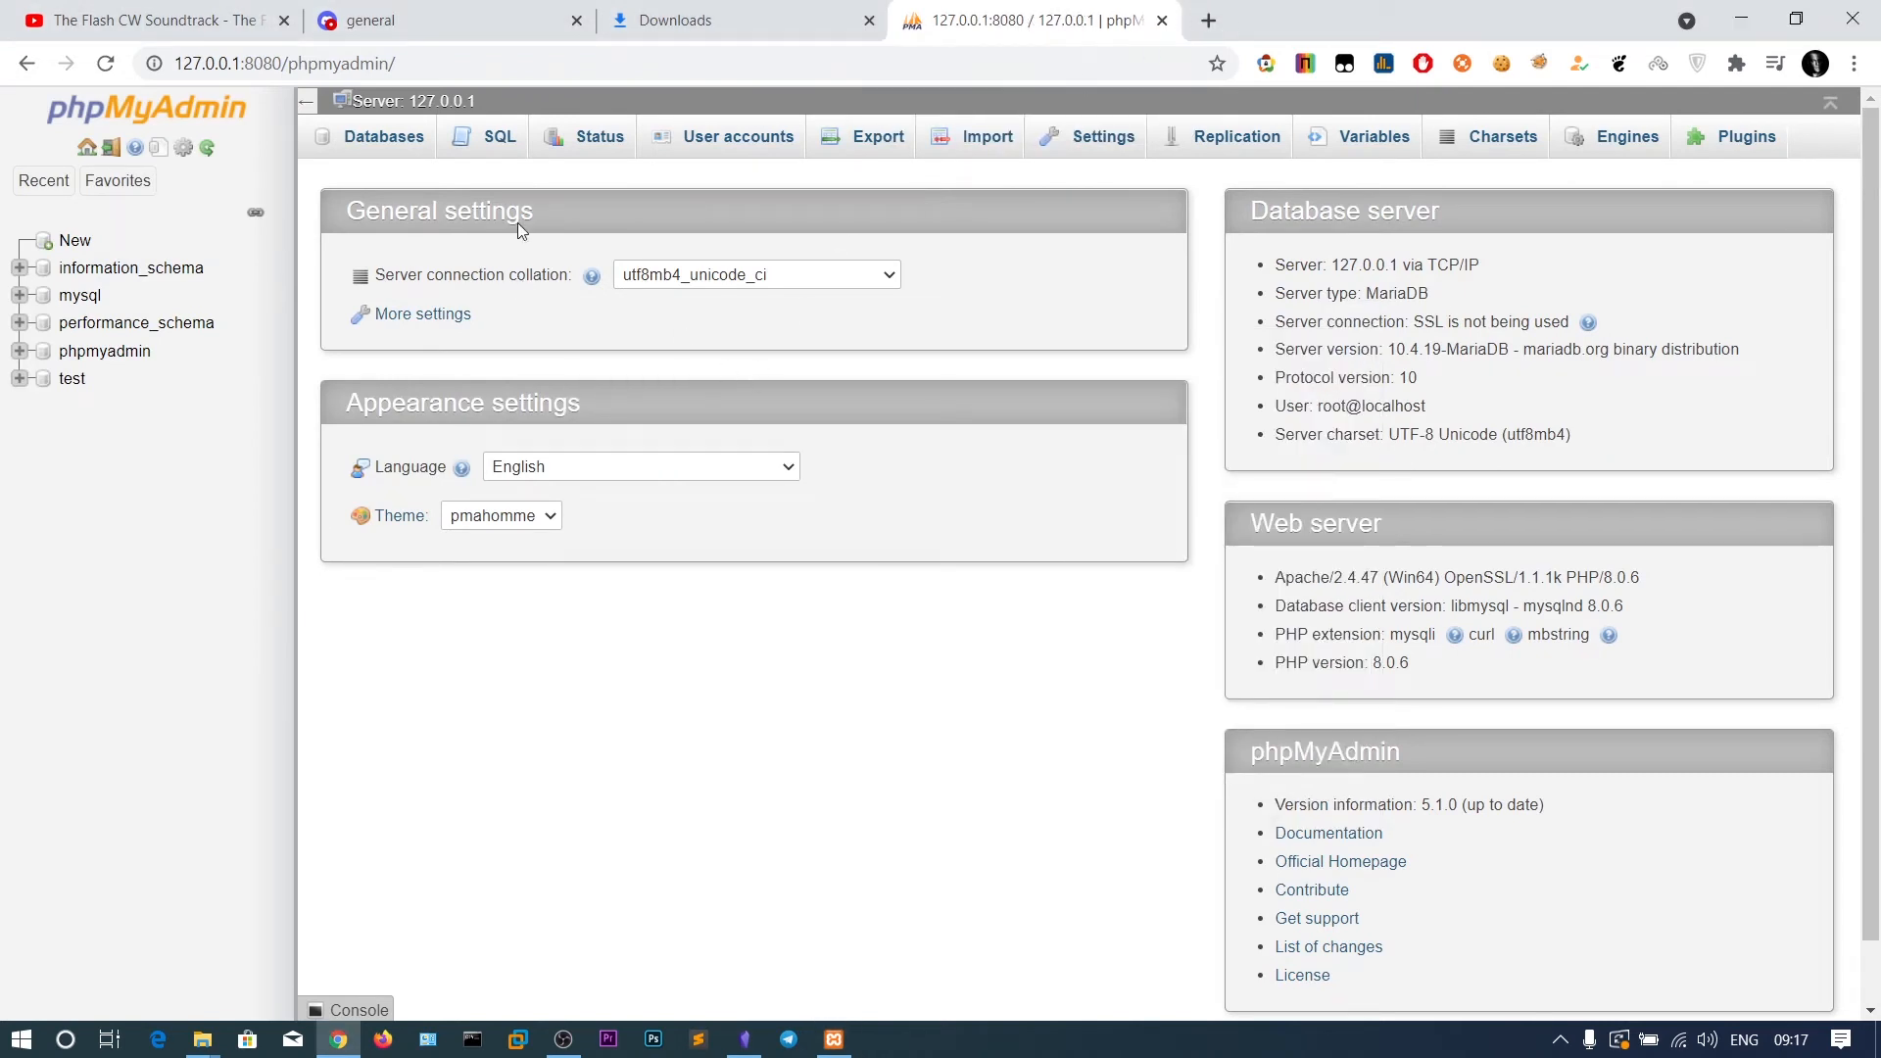
# Create an empty database named 'wordpress', then return to Chrome's Downloads page
pyautogui.click(397, 145)
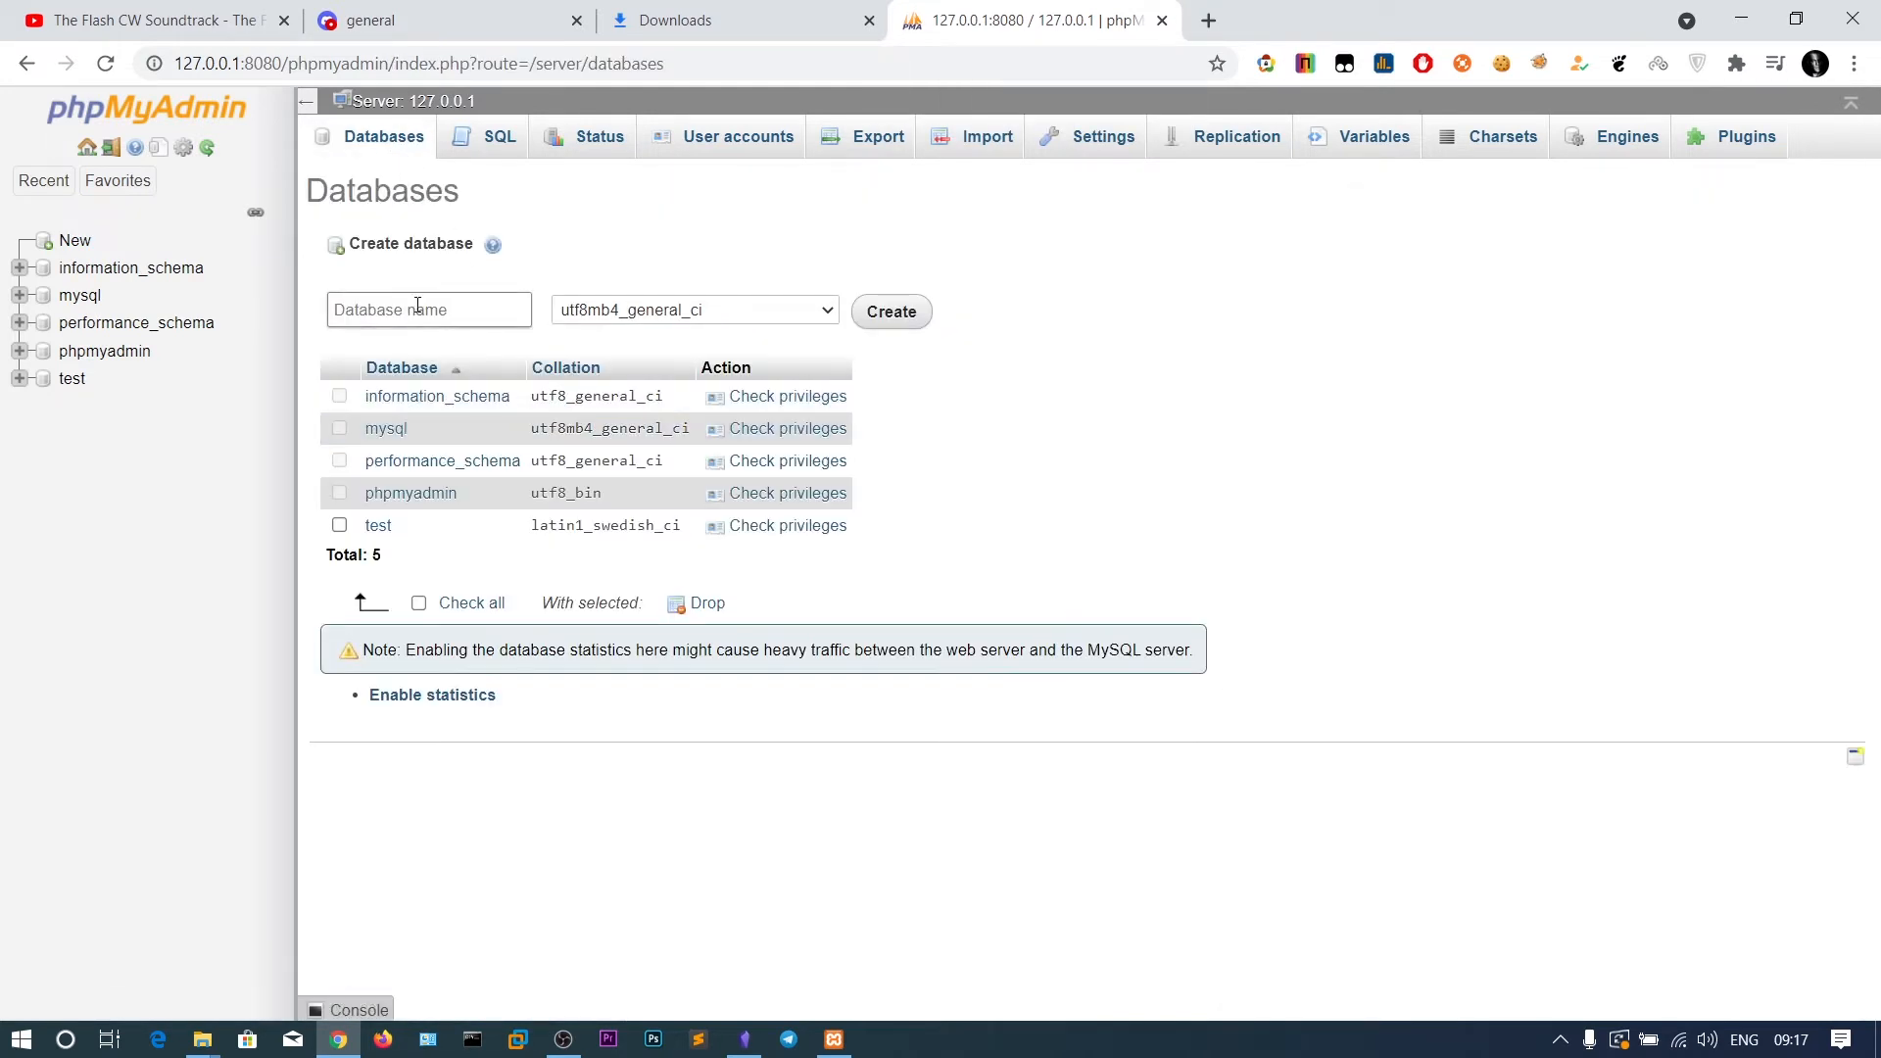
pyautogui.click(417, 306)
pyautogui.click(402, 359)
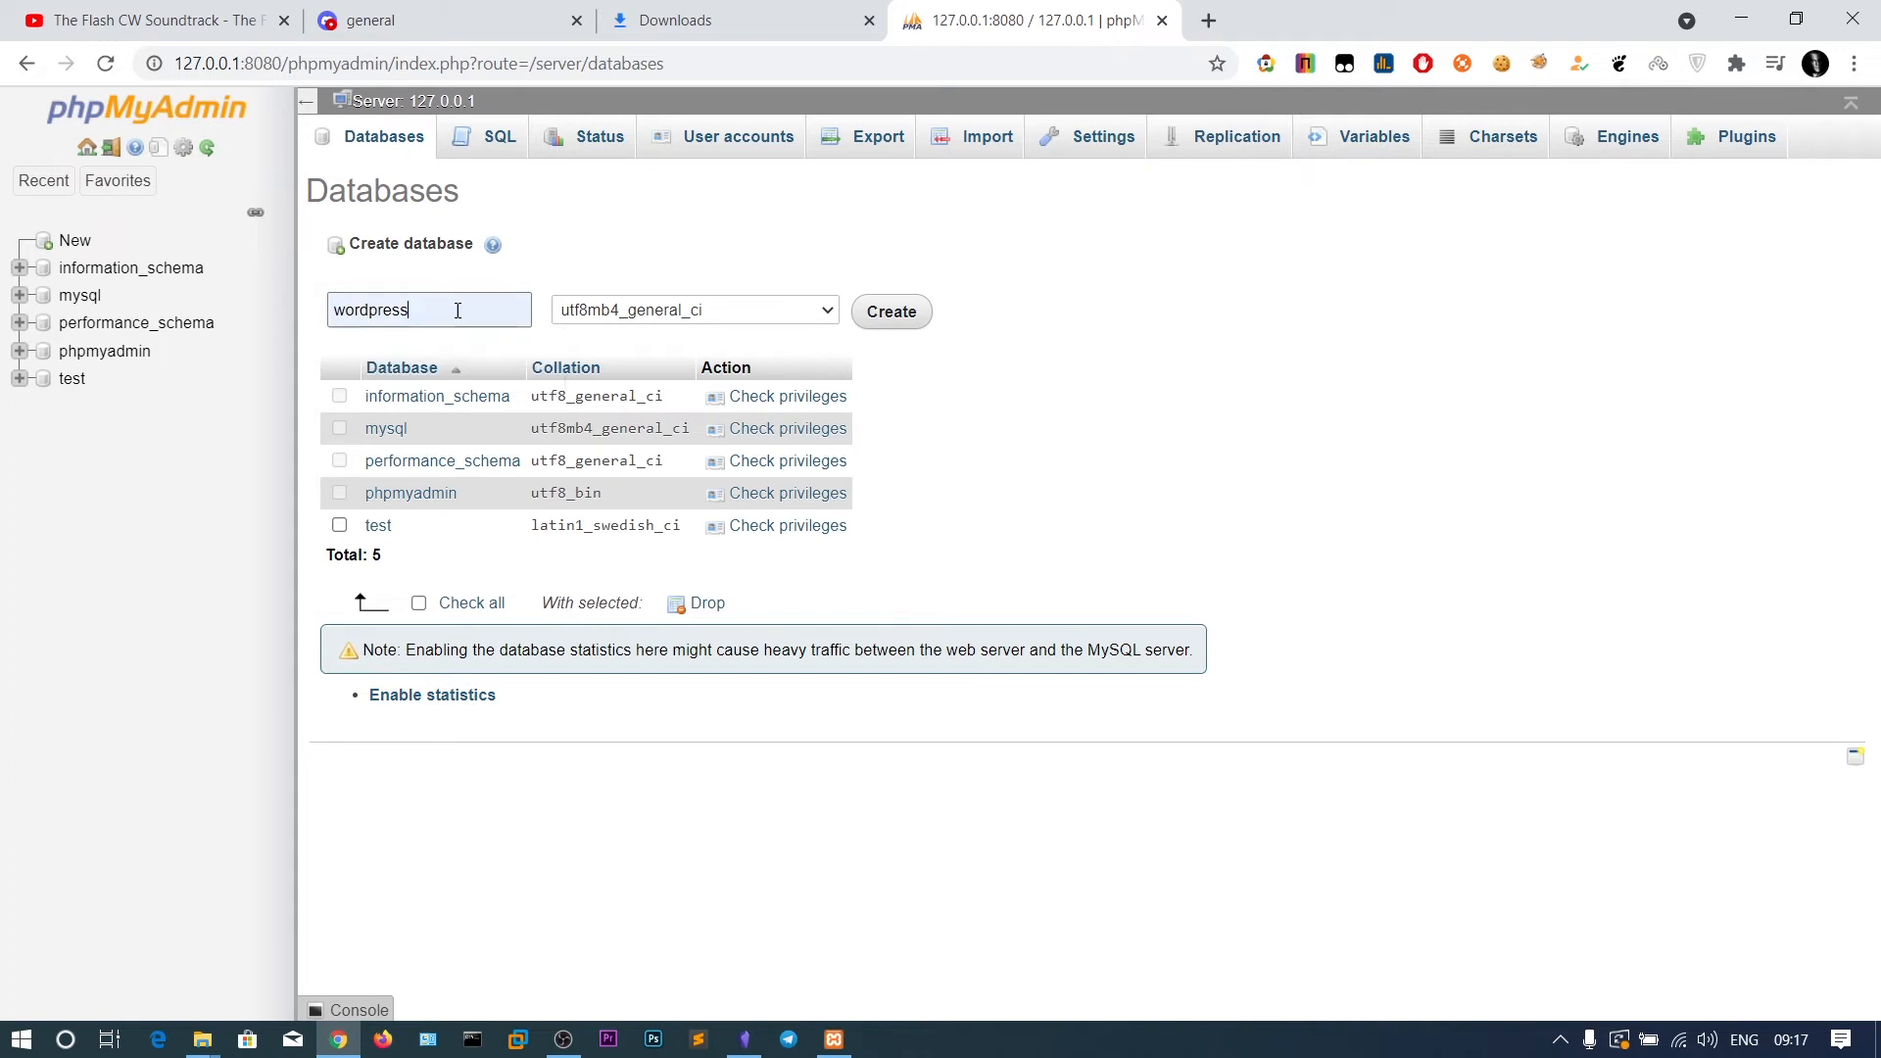
pyautogui.click(913, 321)
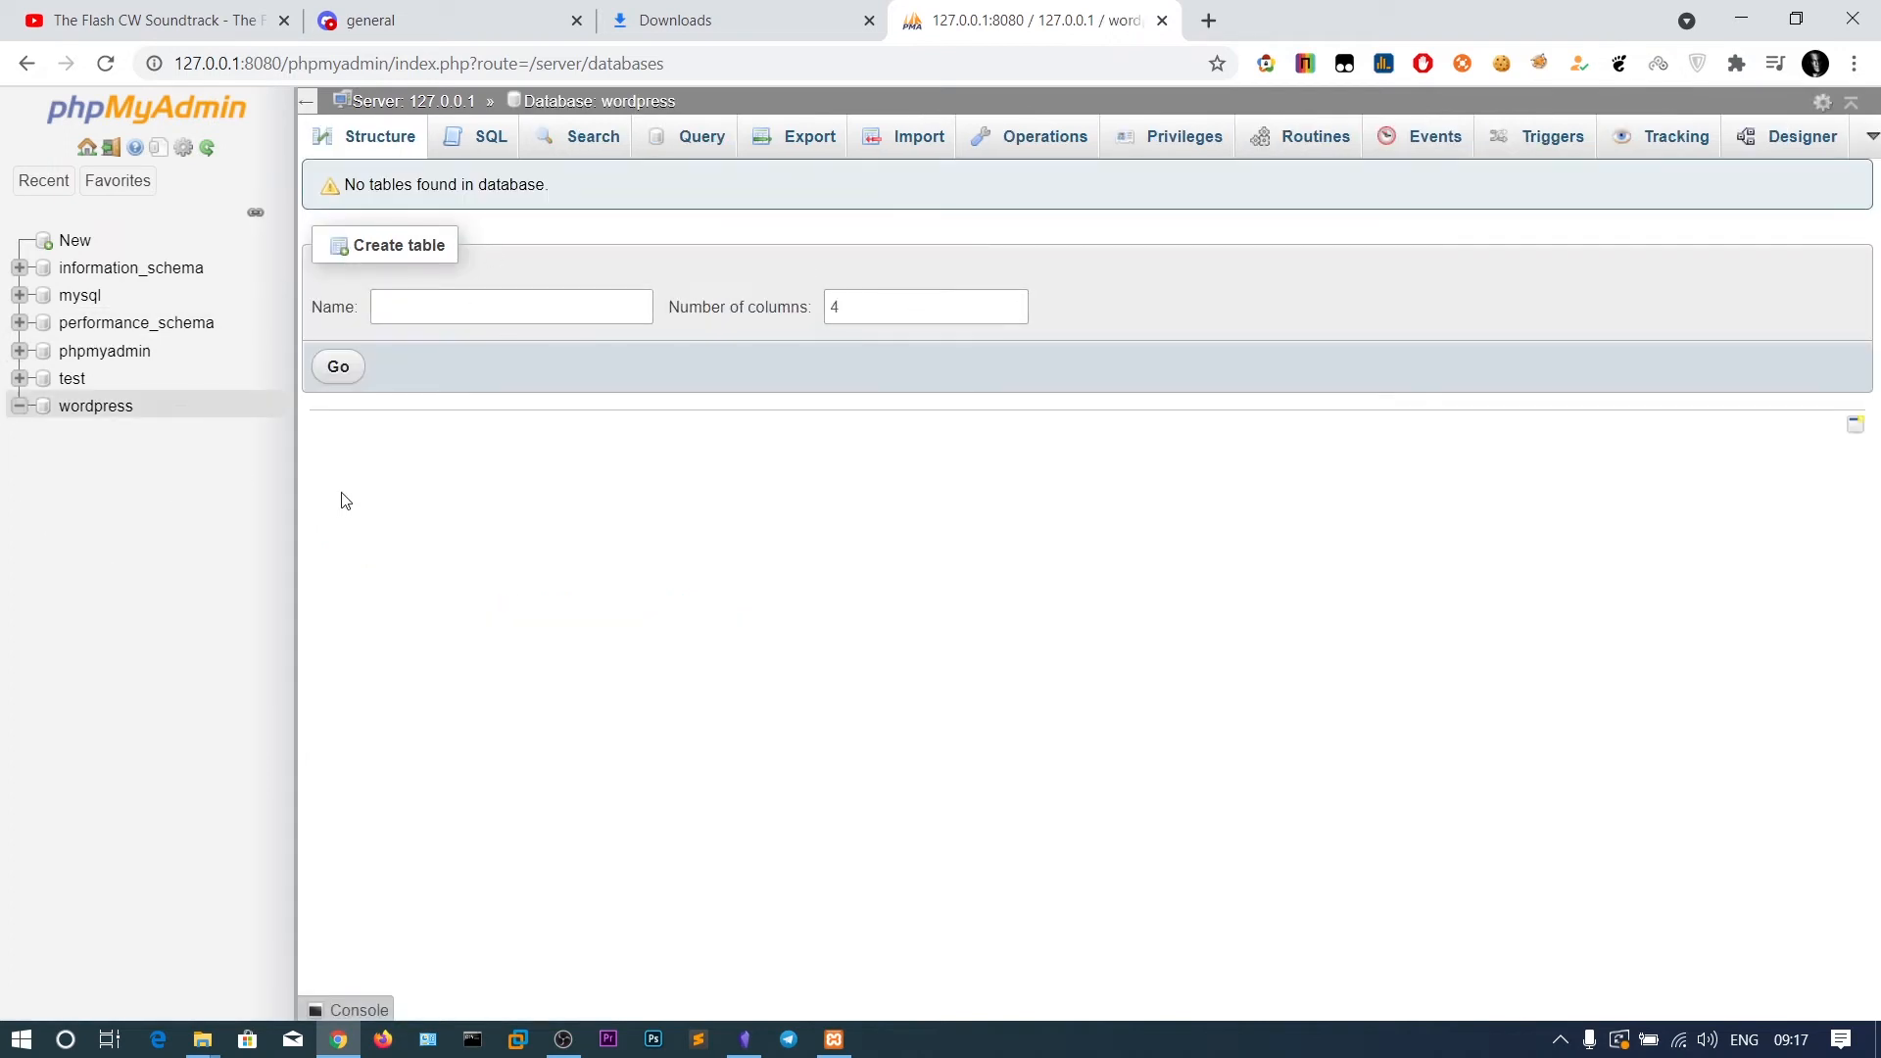
pyautogui.click(1208, 20)
pyautogui.click(1134, 35)
pyautogui.click(1160, 21)
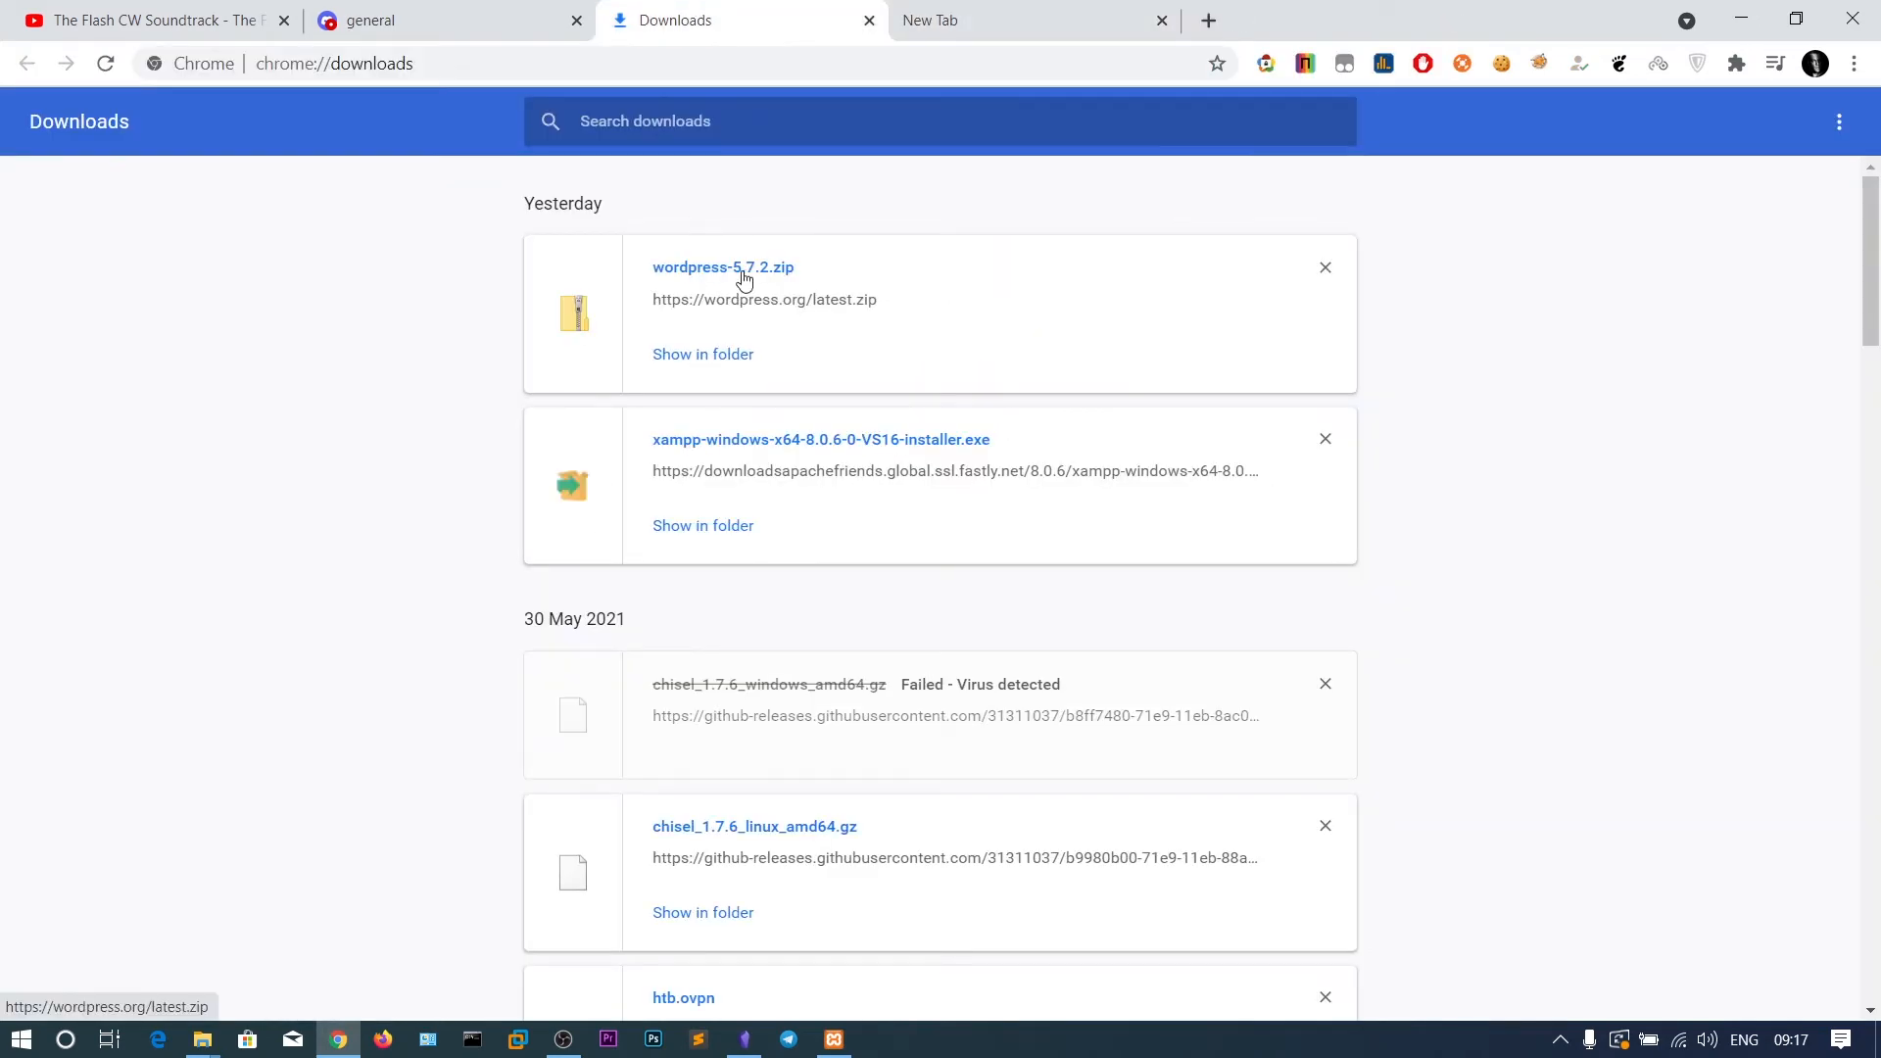
# Copy the wordpress folder from the extracted wordpress-5.7.2 folder
pyautogui.click(726, 356)
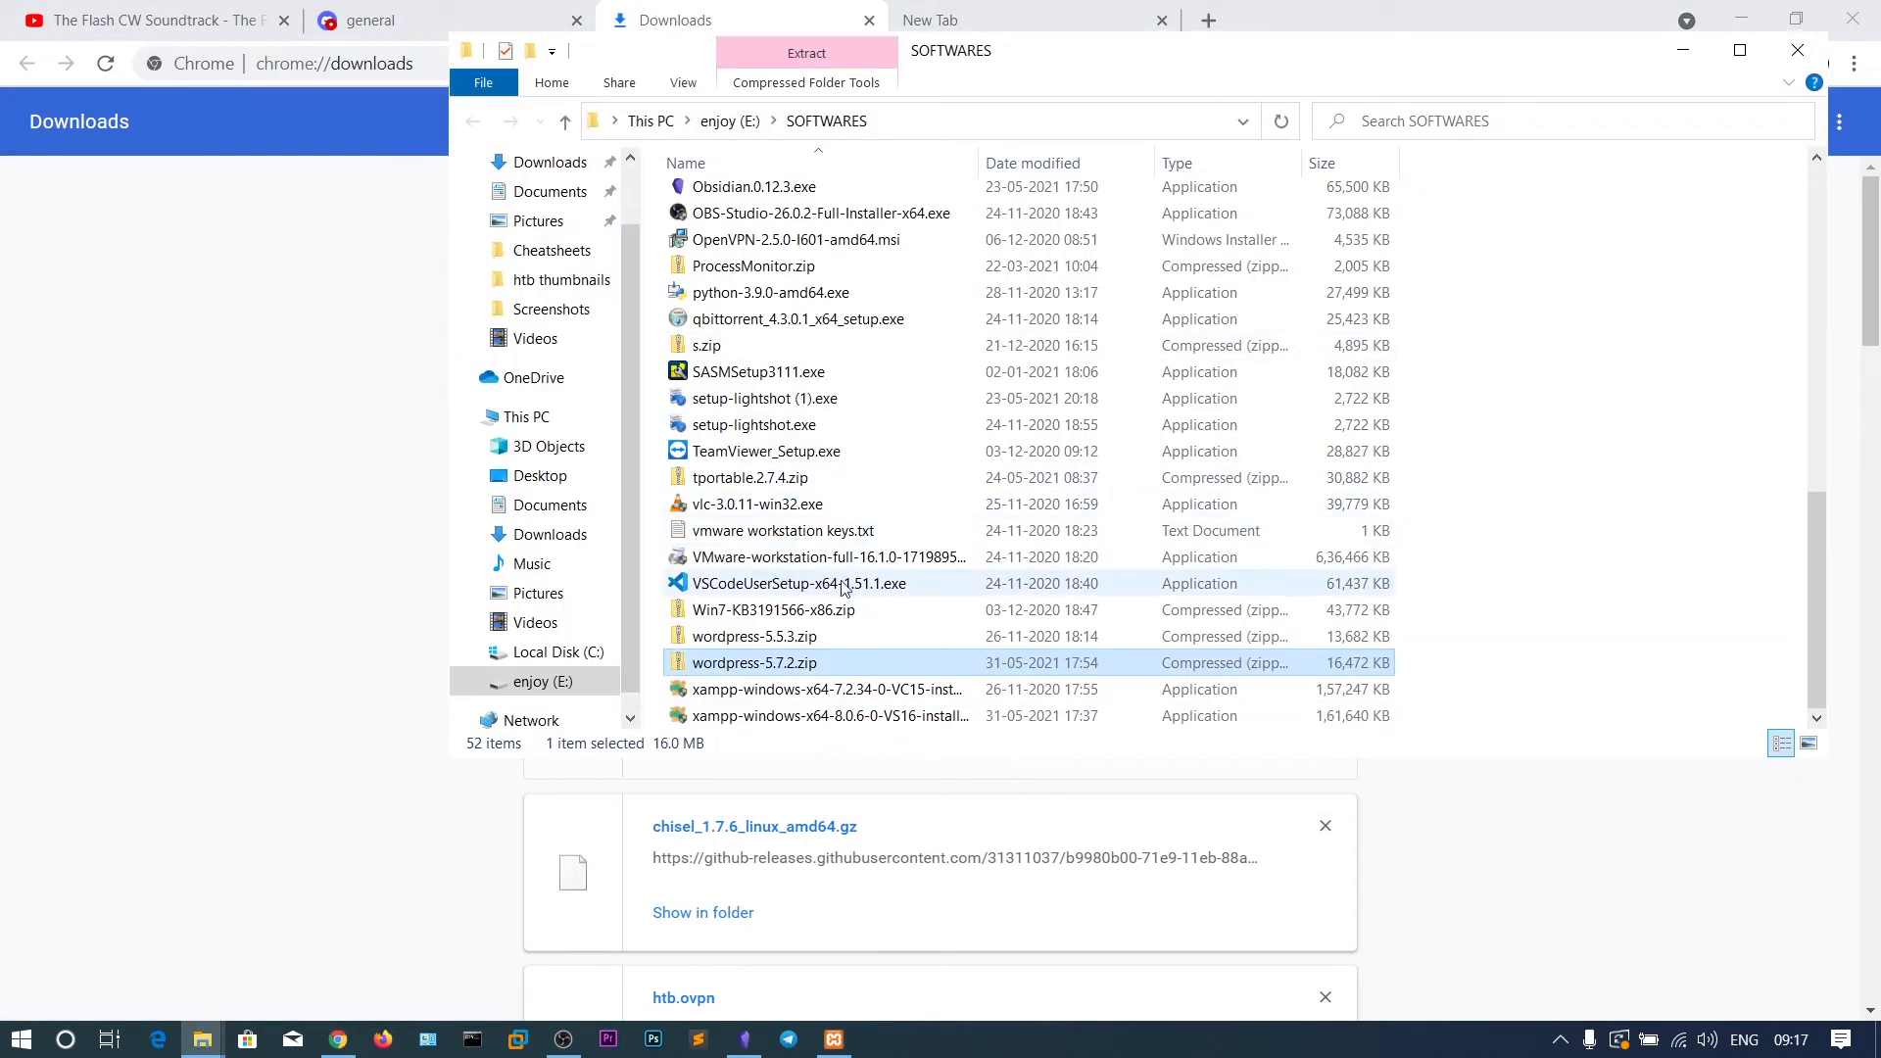
pyautogui.scroll(10, 822, 672)
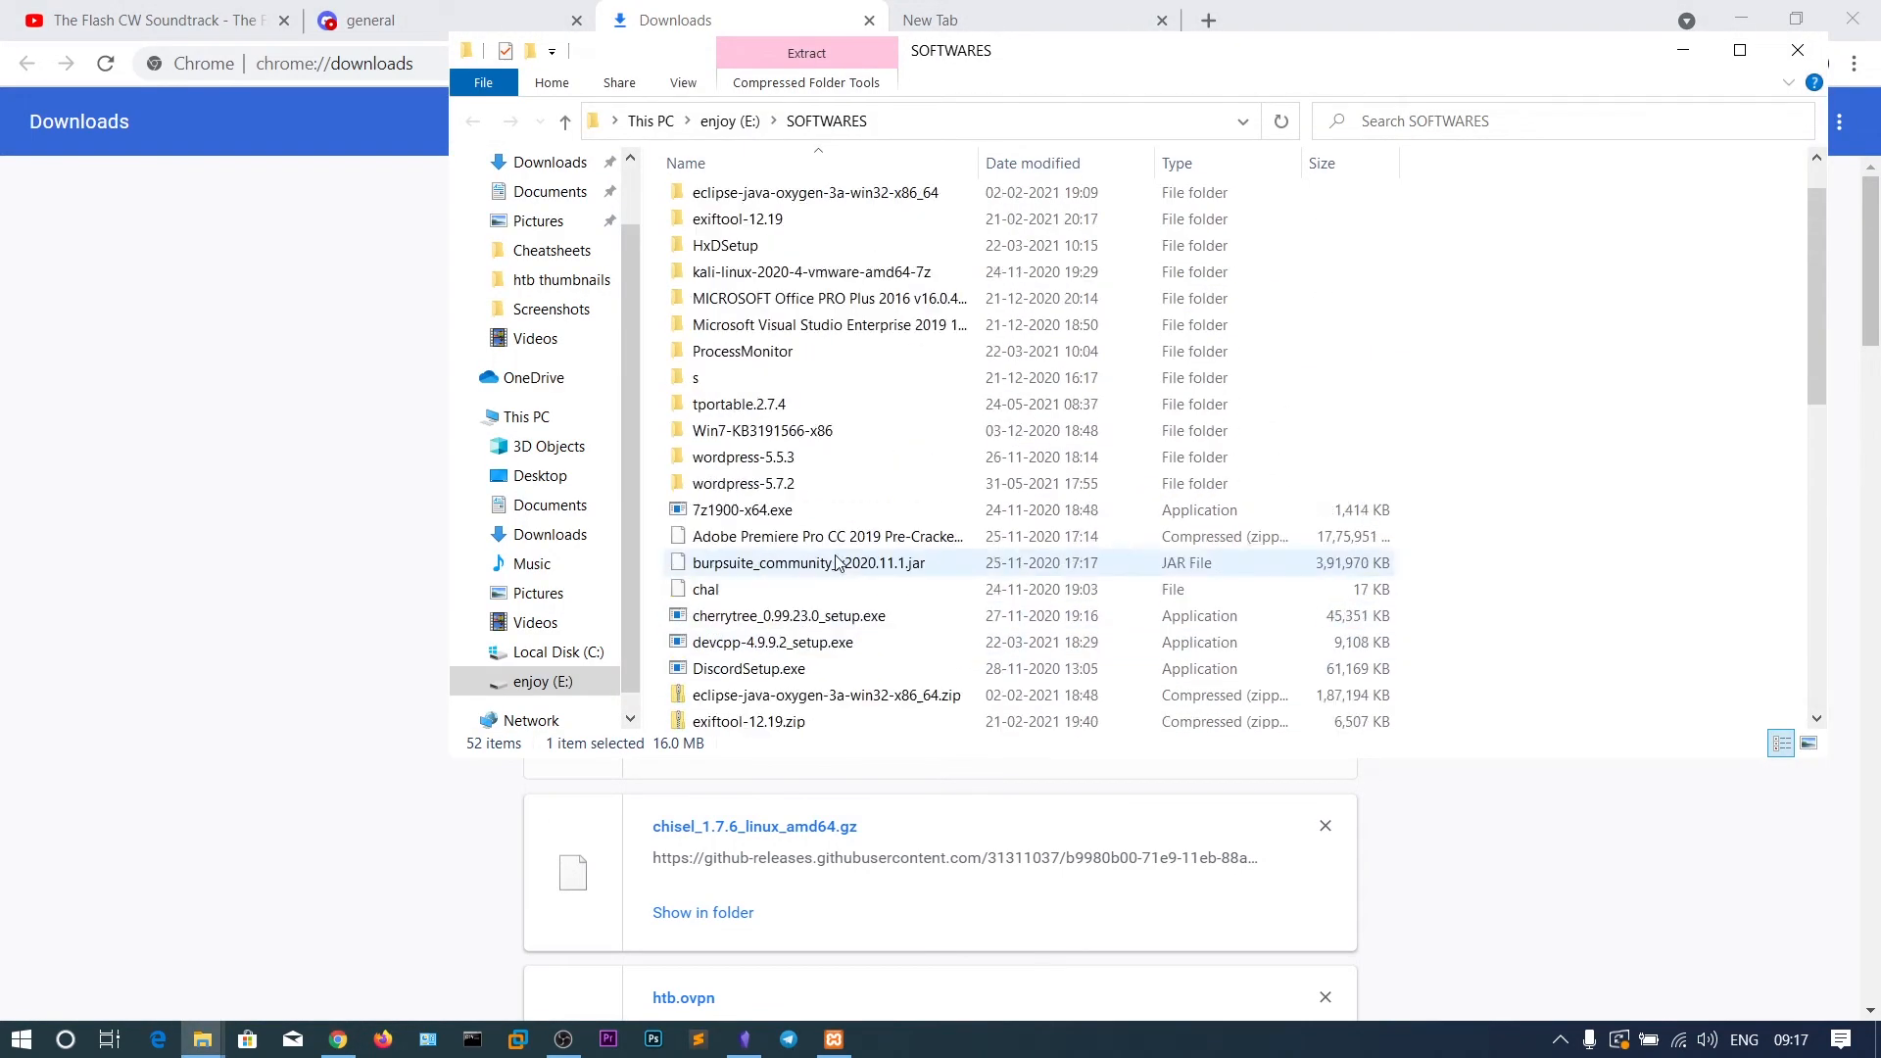
pyautogui.doubleClick(755, 483)
pyautogui.doubleClick(755, 199)
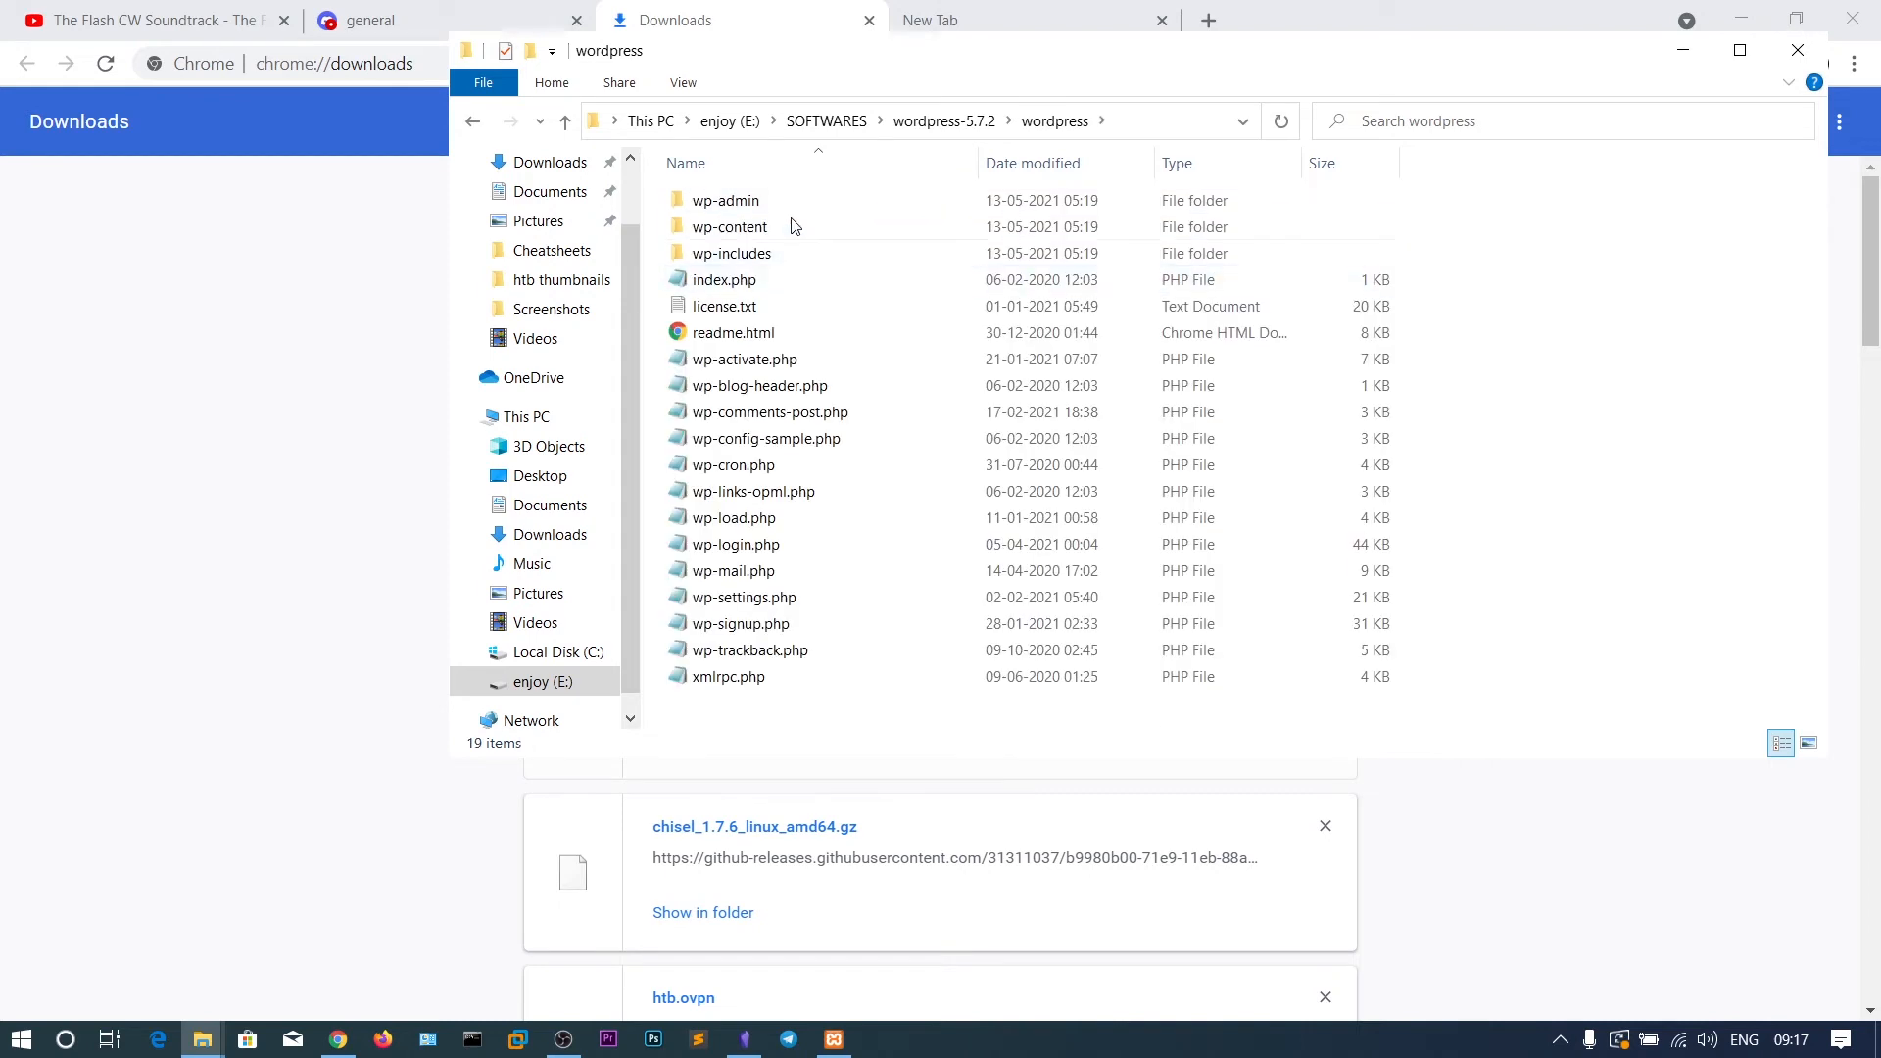
pyautogui.click(939, 125)
pyautogui.rightClick(718, 204)
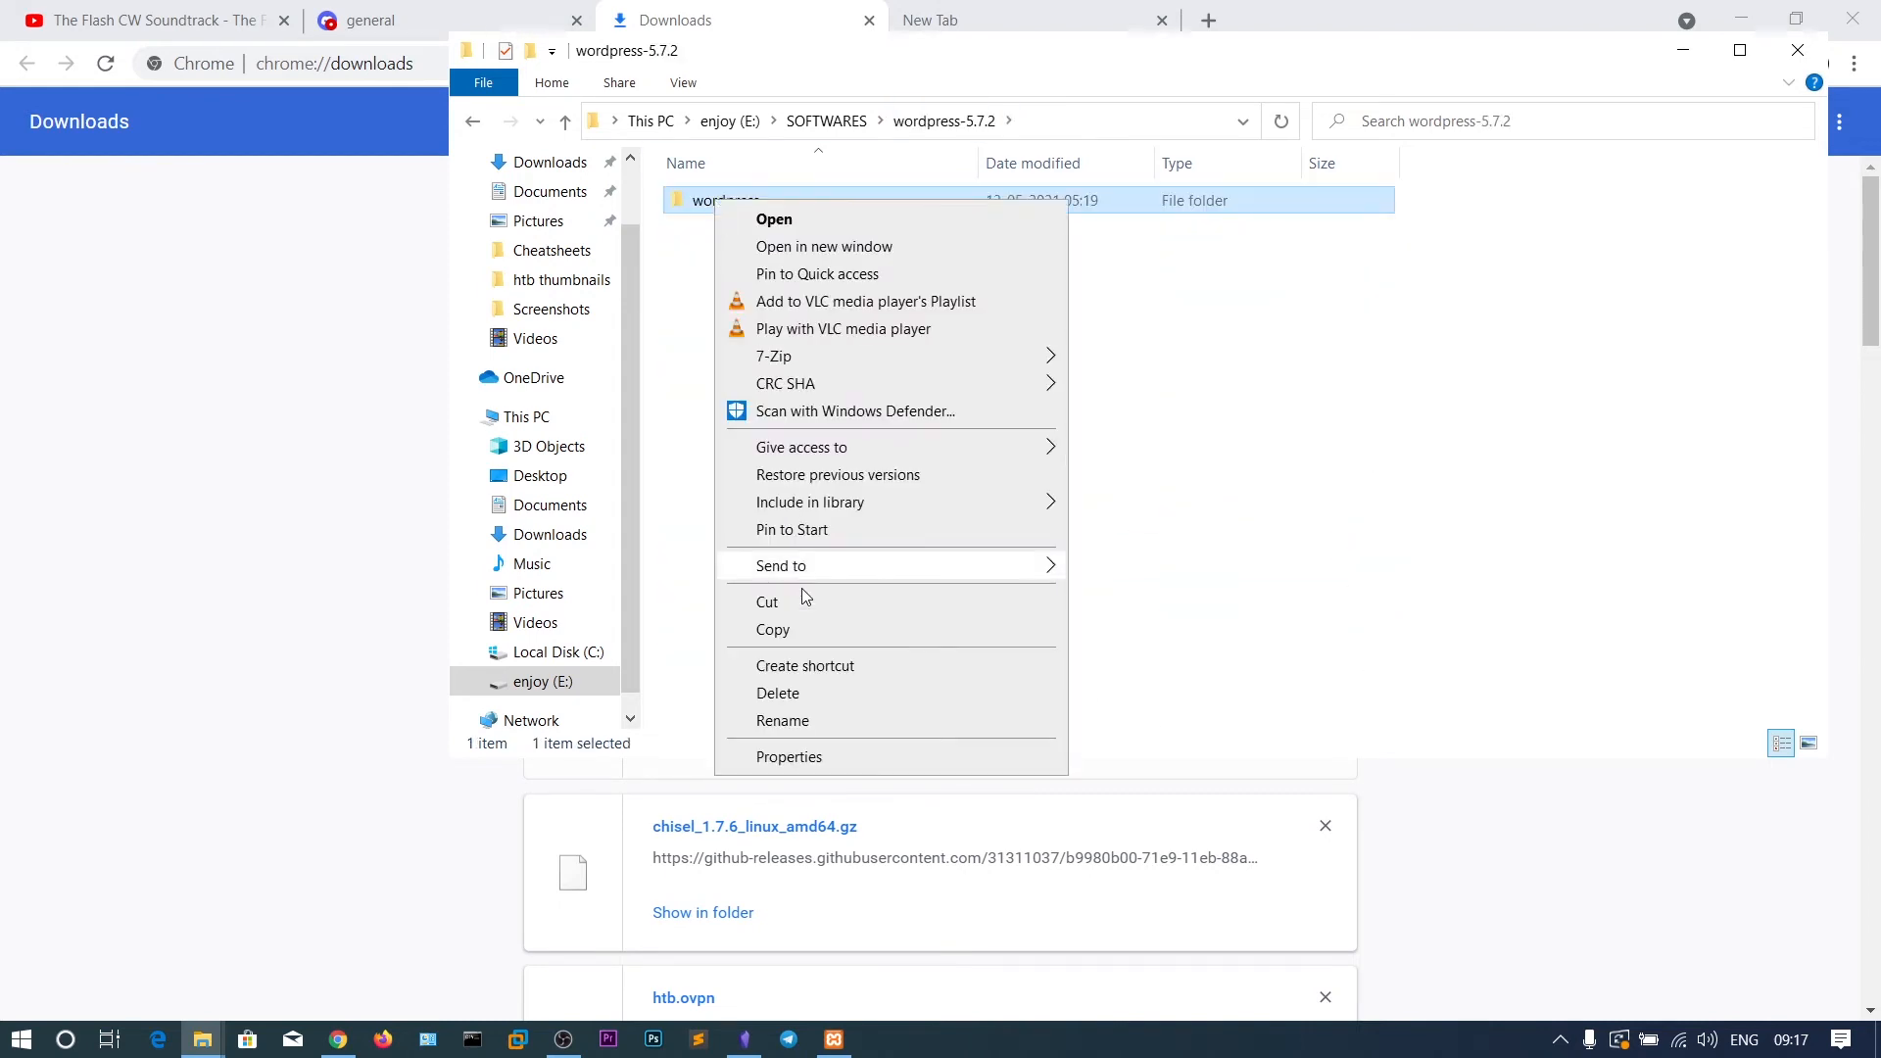
pyautogui.click(760, 630)
# Go to C:\xampp\htdocs as the destination for the copied wordpress folder
pyautogui.click(559, 653)
pyautogui.doubleClick(714, 490)
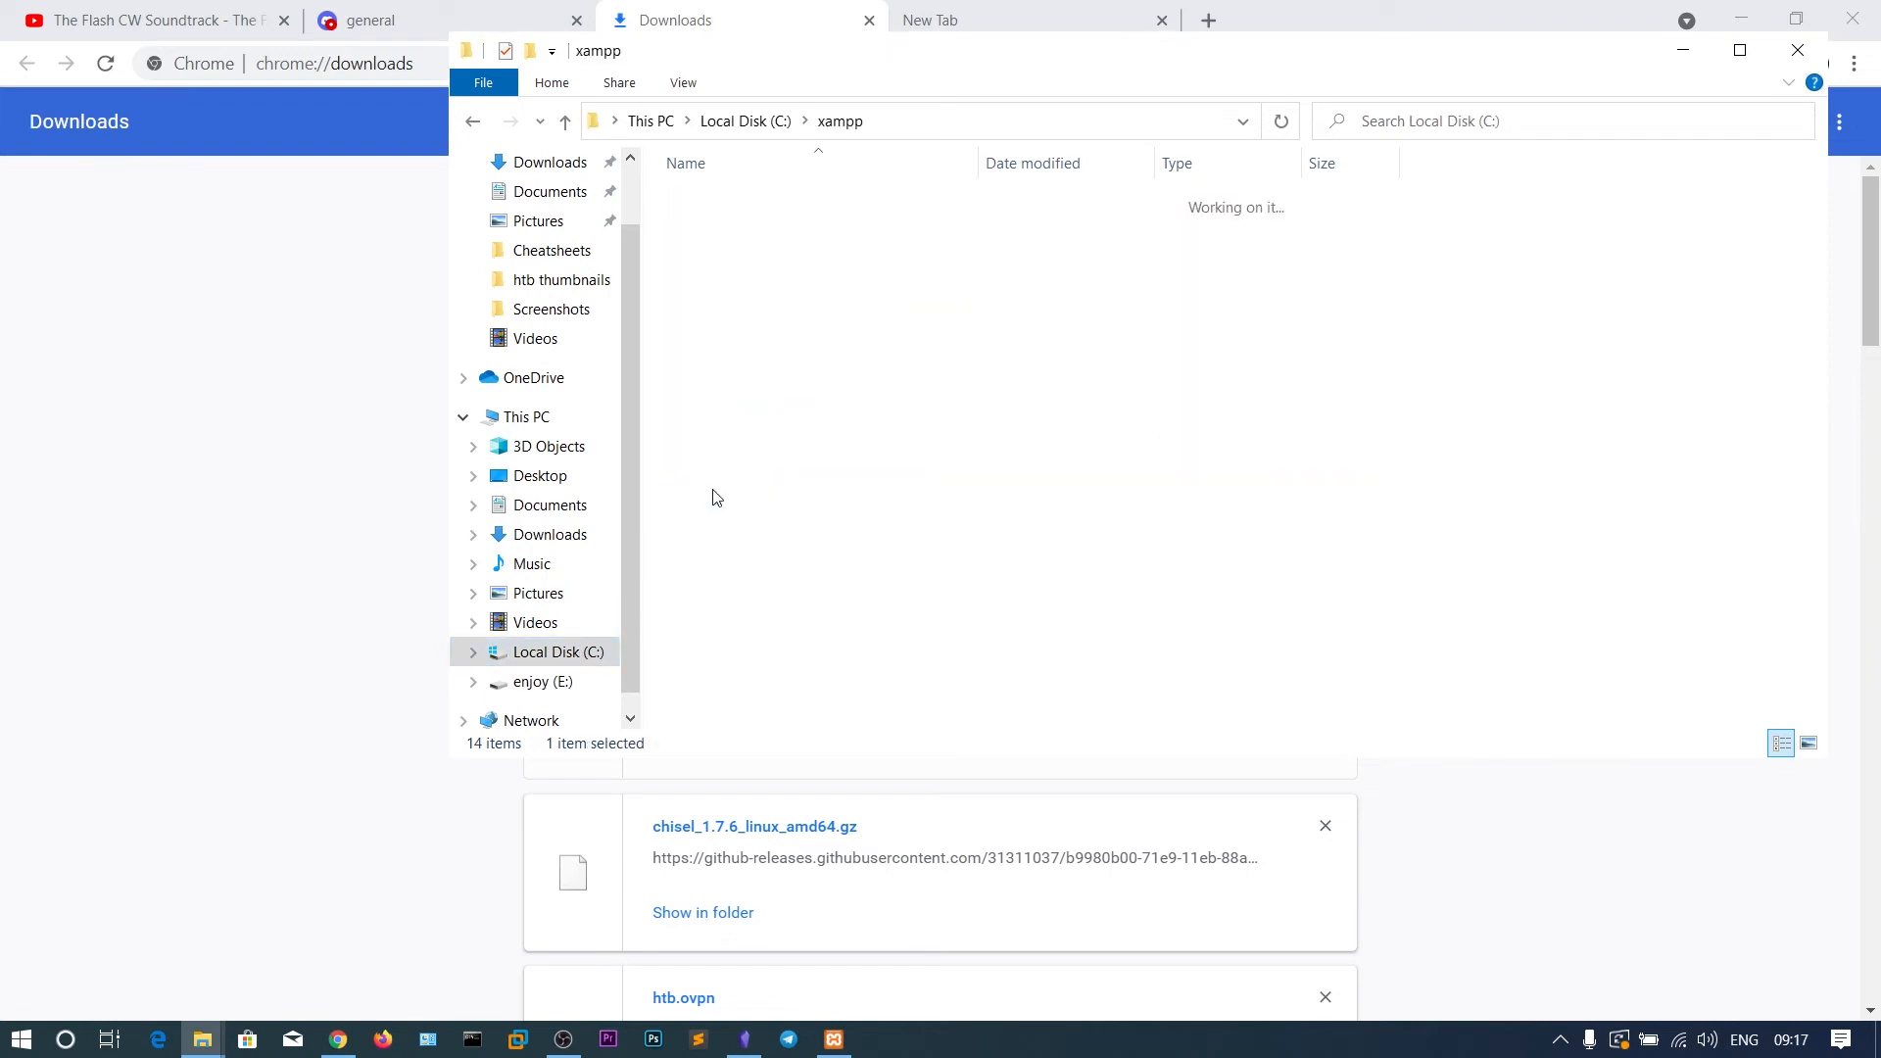
pyautogui.scroll(-1, 740, 474)
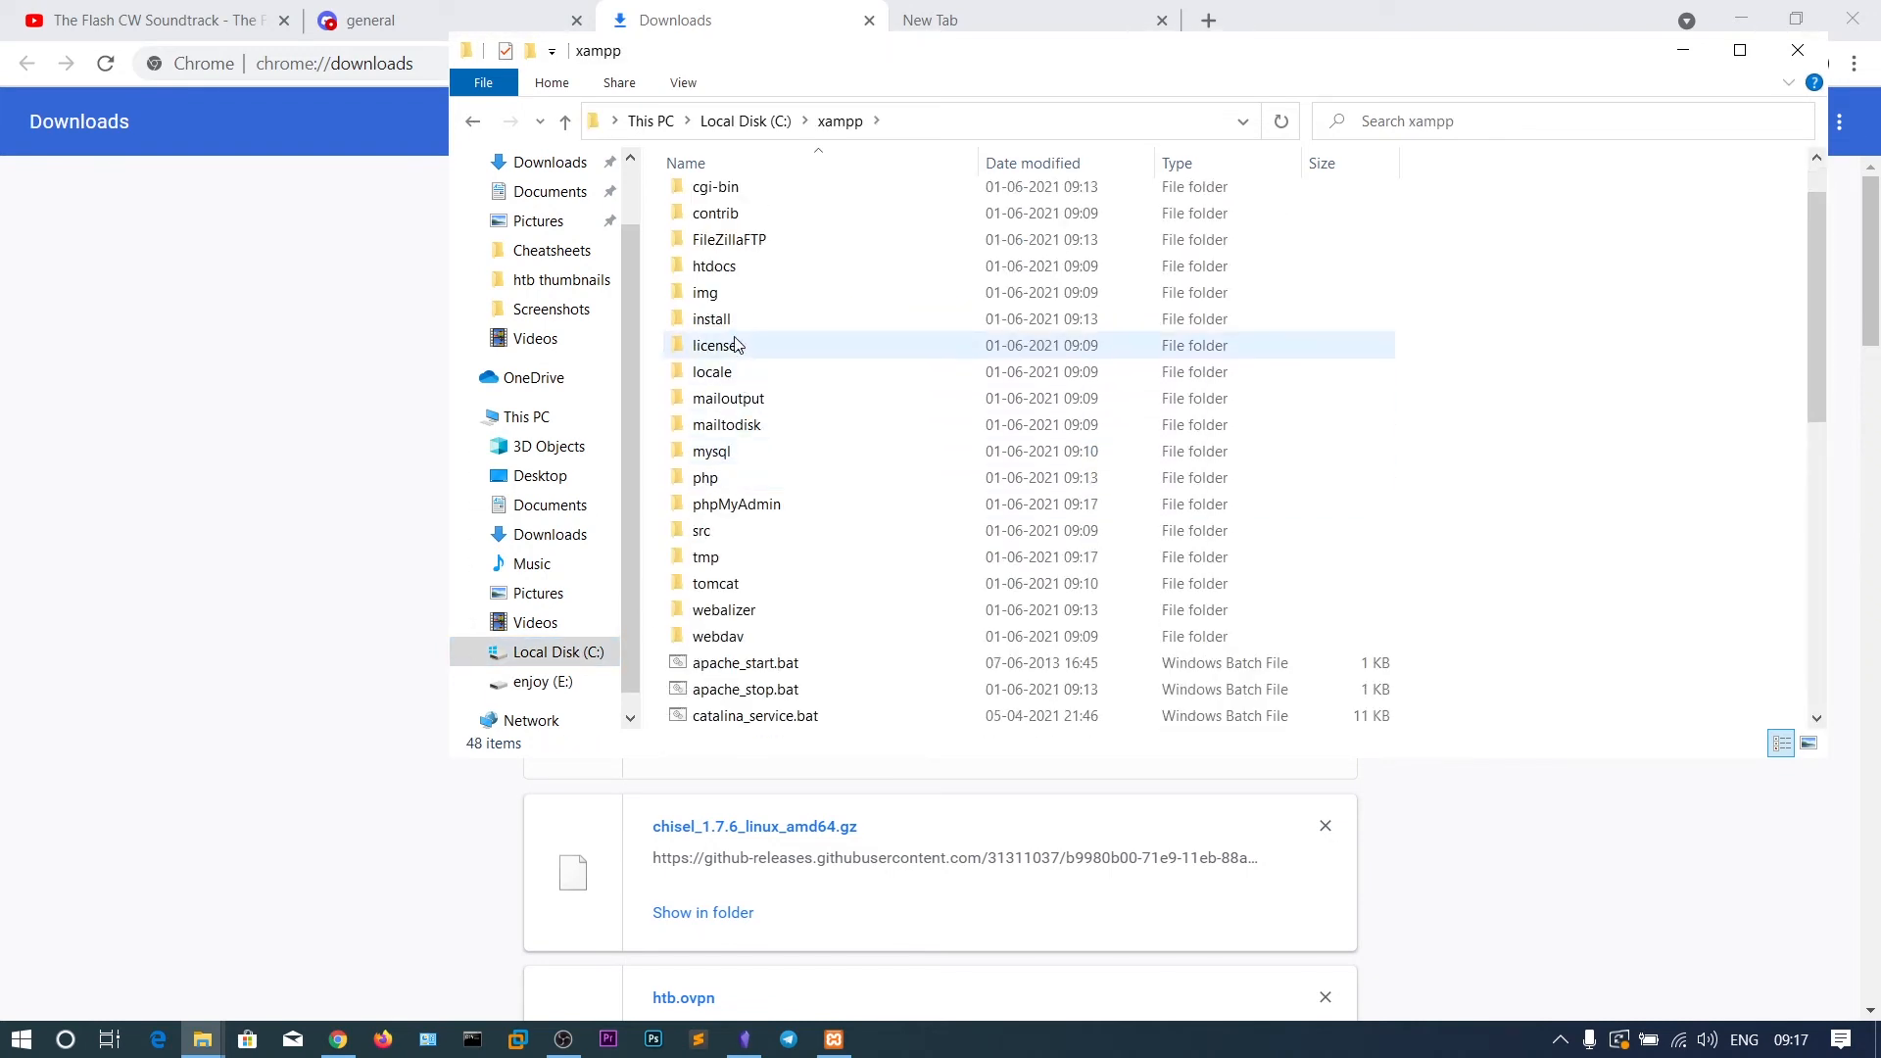
pyautogui.doubleClick(729, 277)
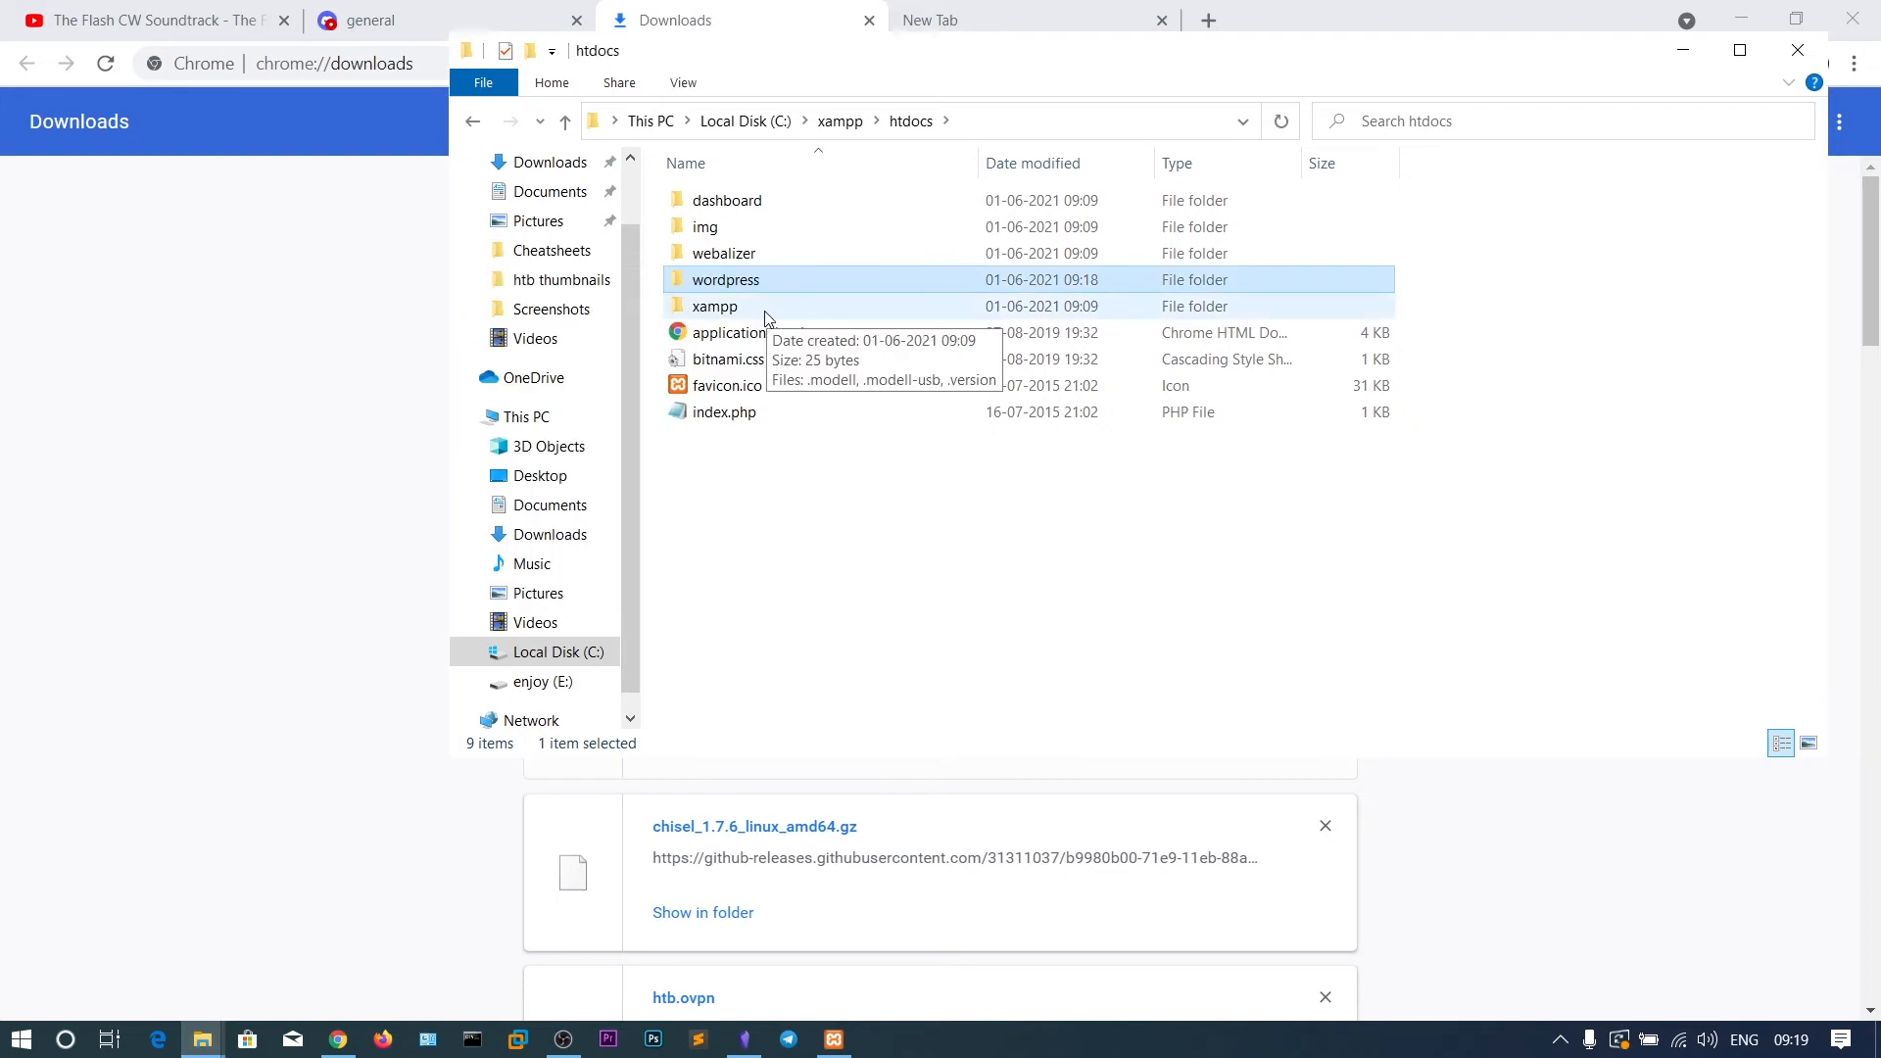
# Load 127.0.0.1:8080/wordpress in the new tab and move it ahead of Downloads
pyautogui.click(924, 14)
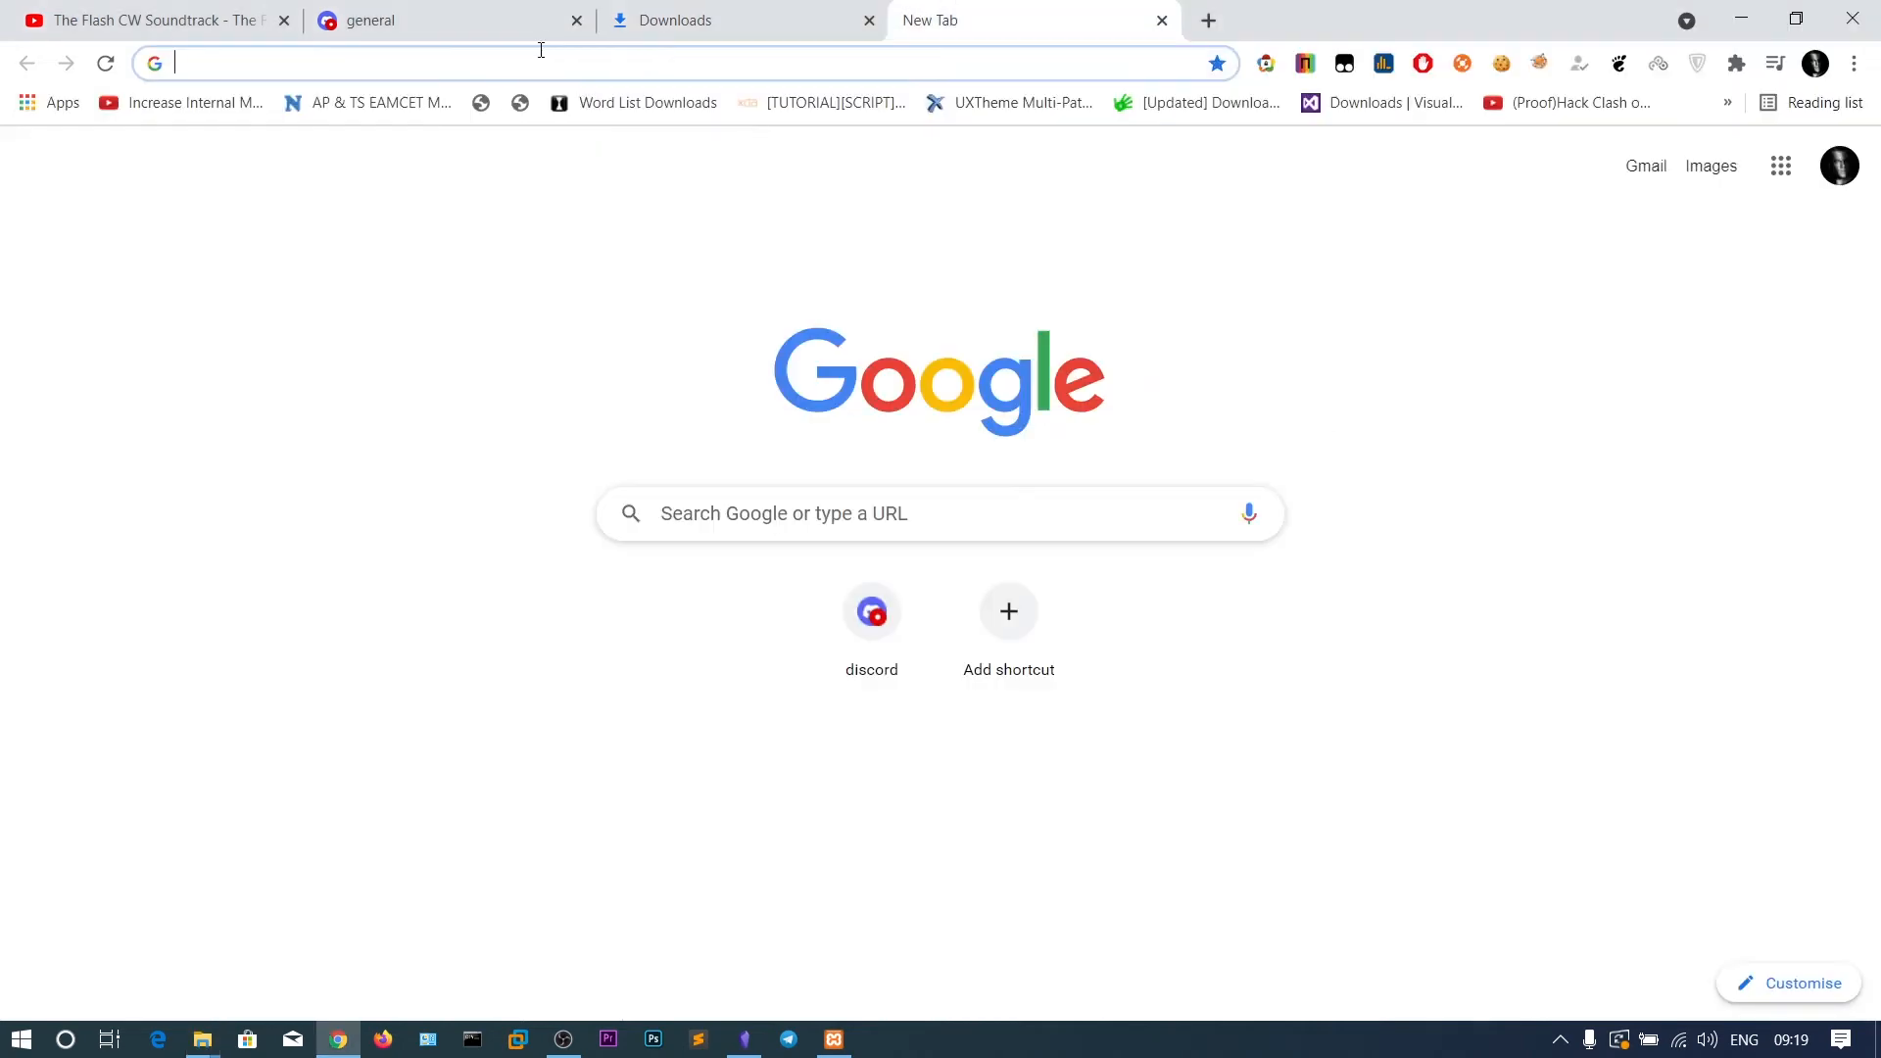
pyautogui.write('127.0.0.1:8080')
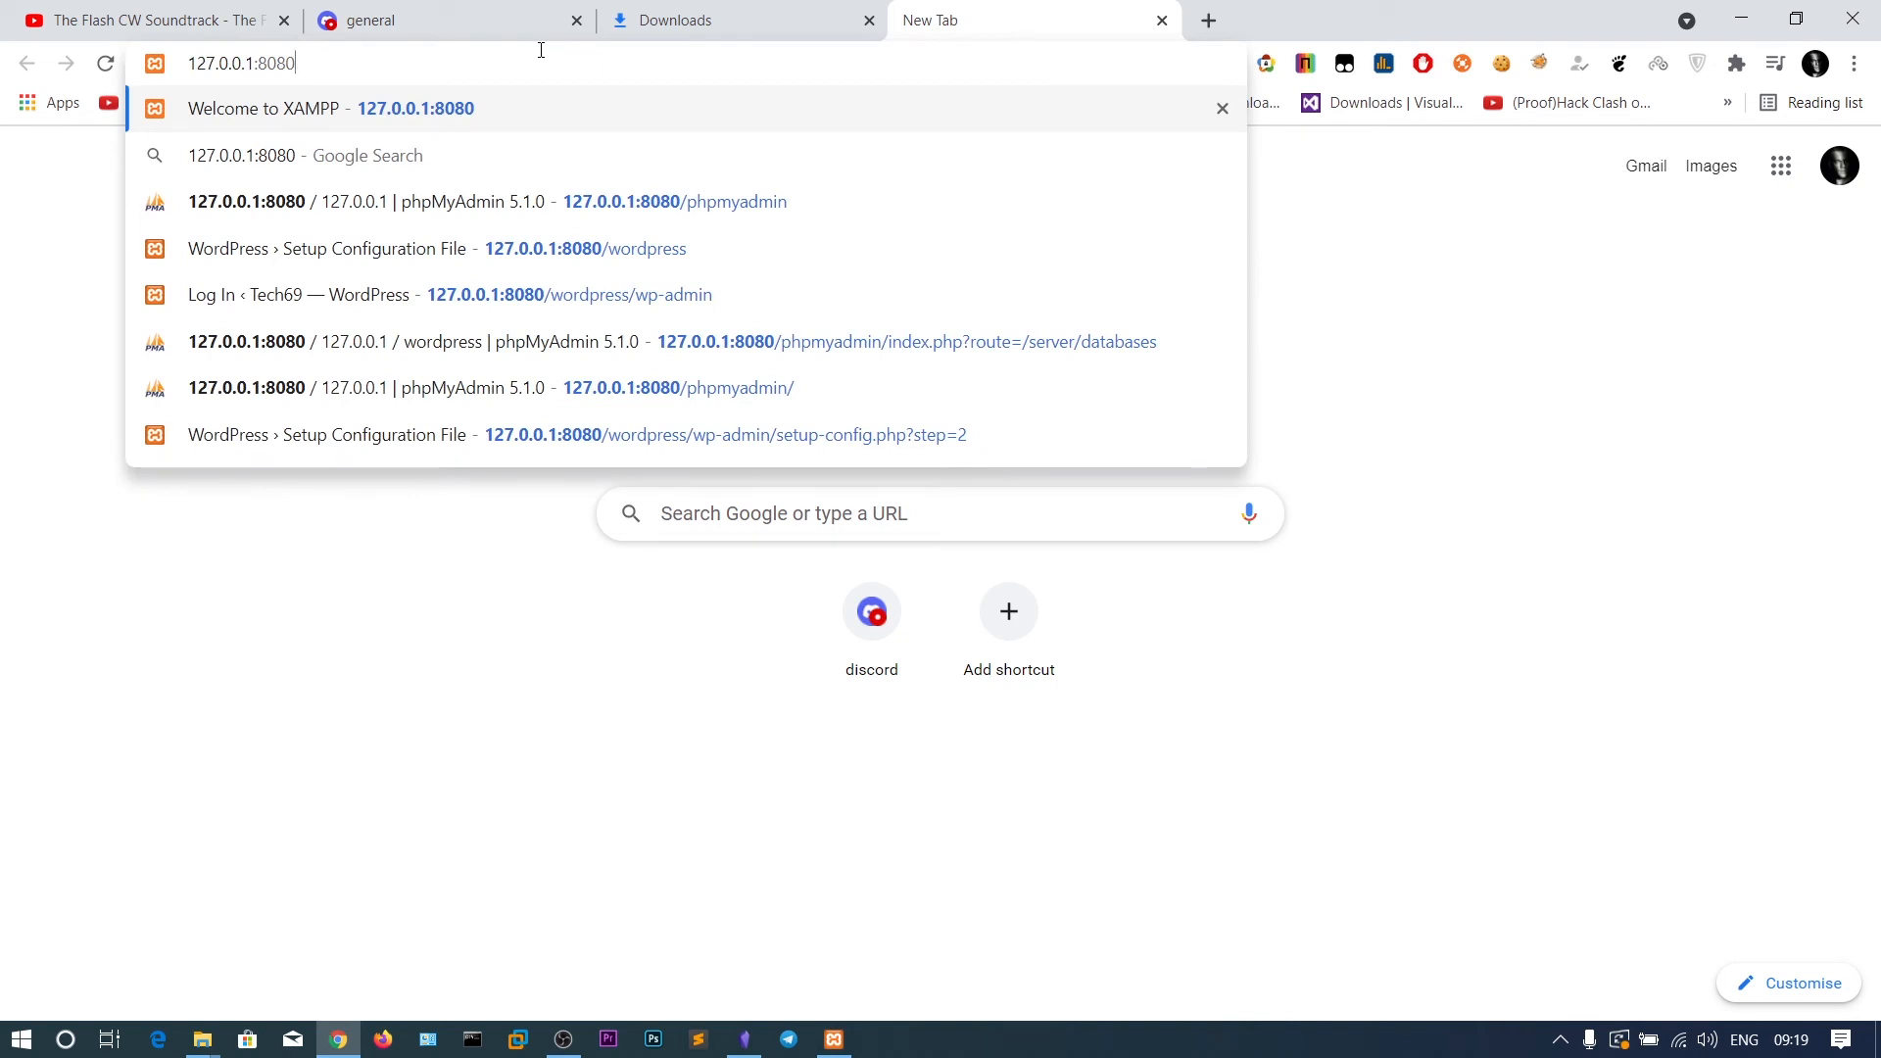
pyautogui.write('/wordpress')
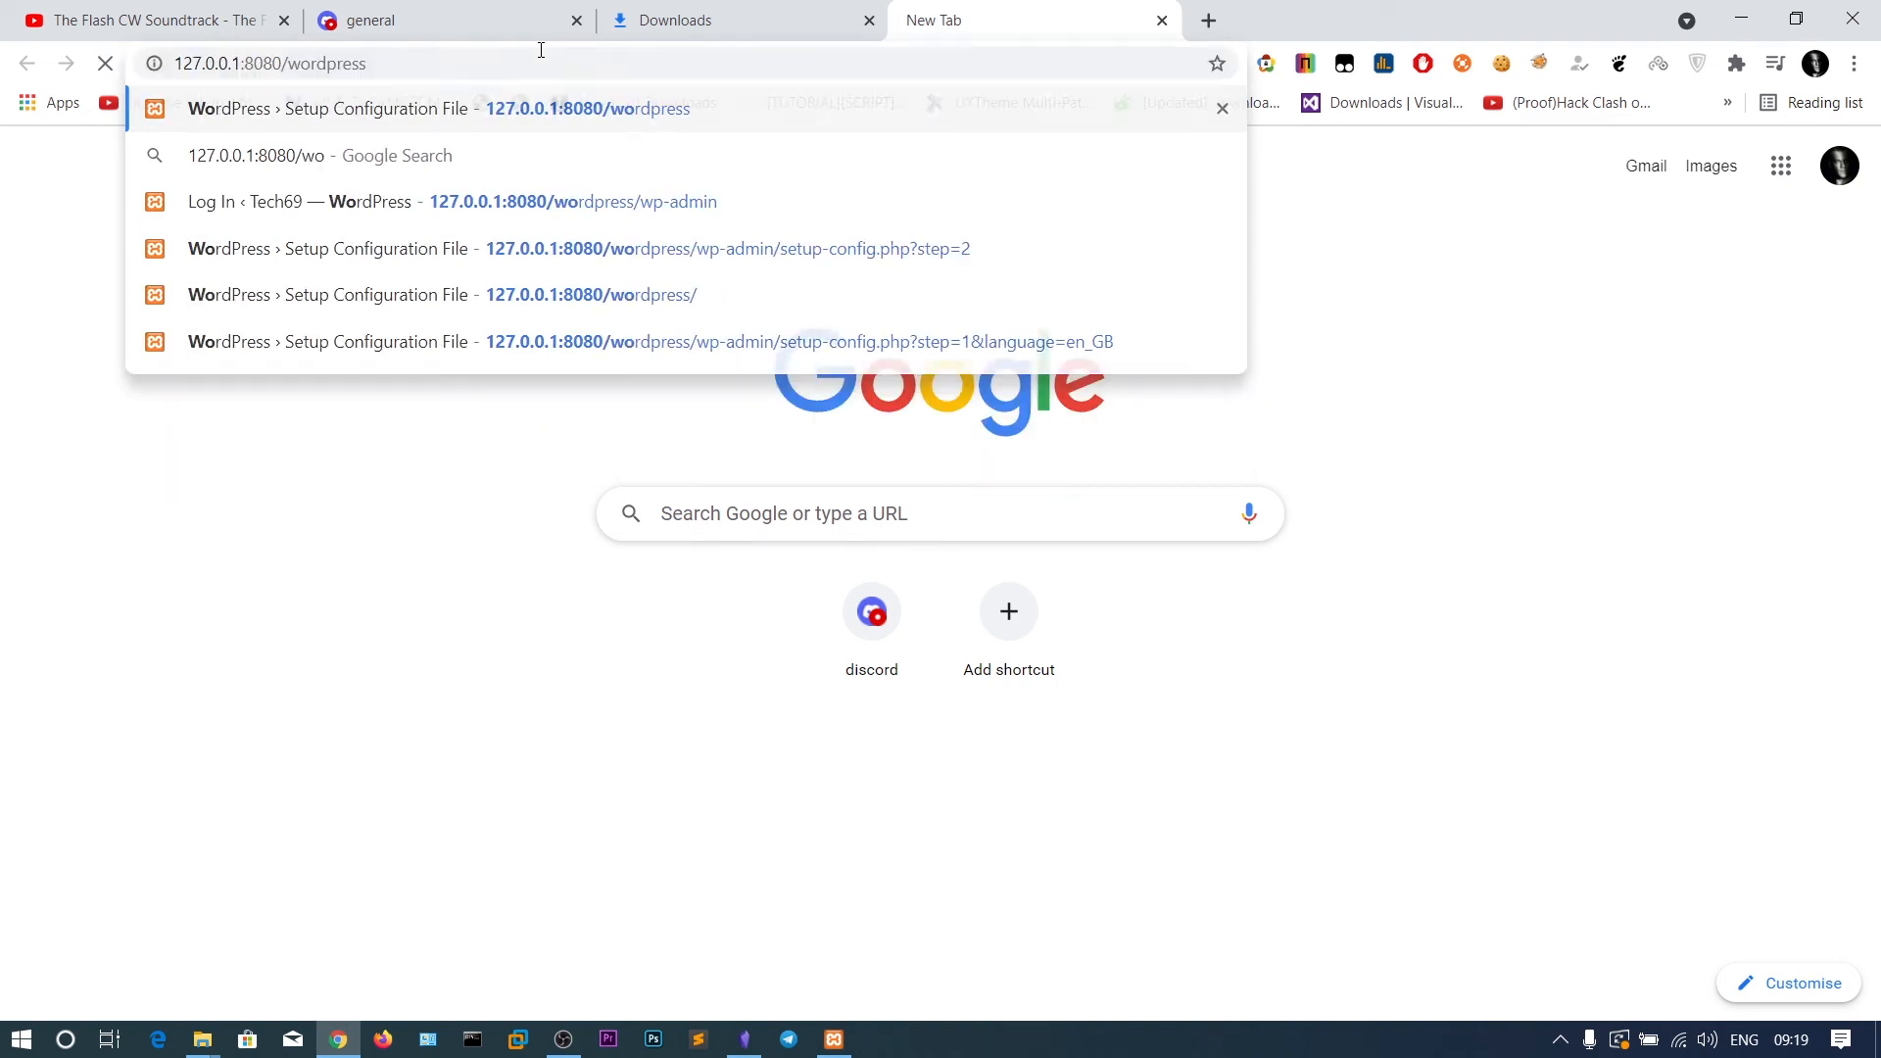
pyautogui.press('Return')
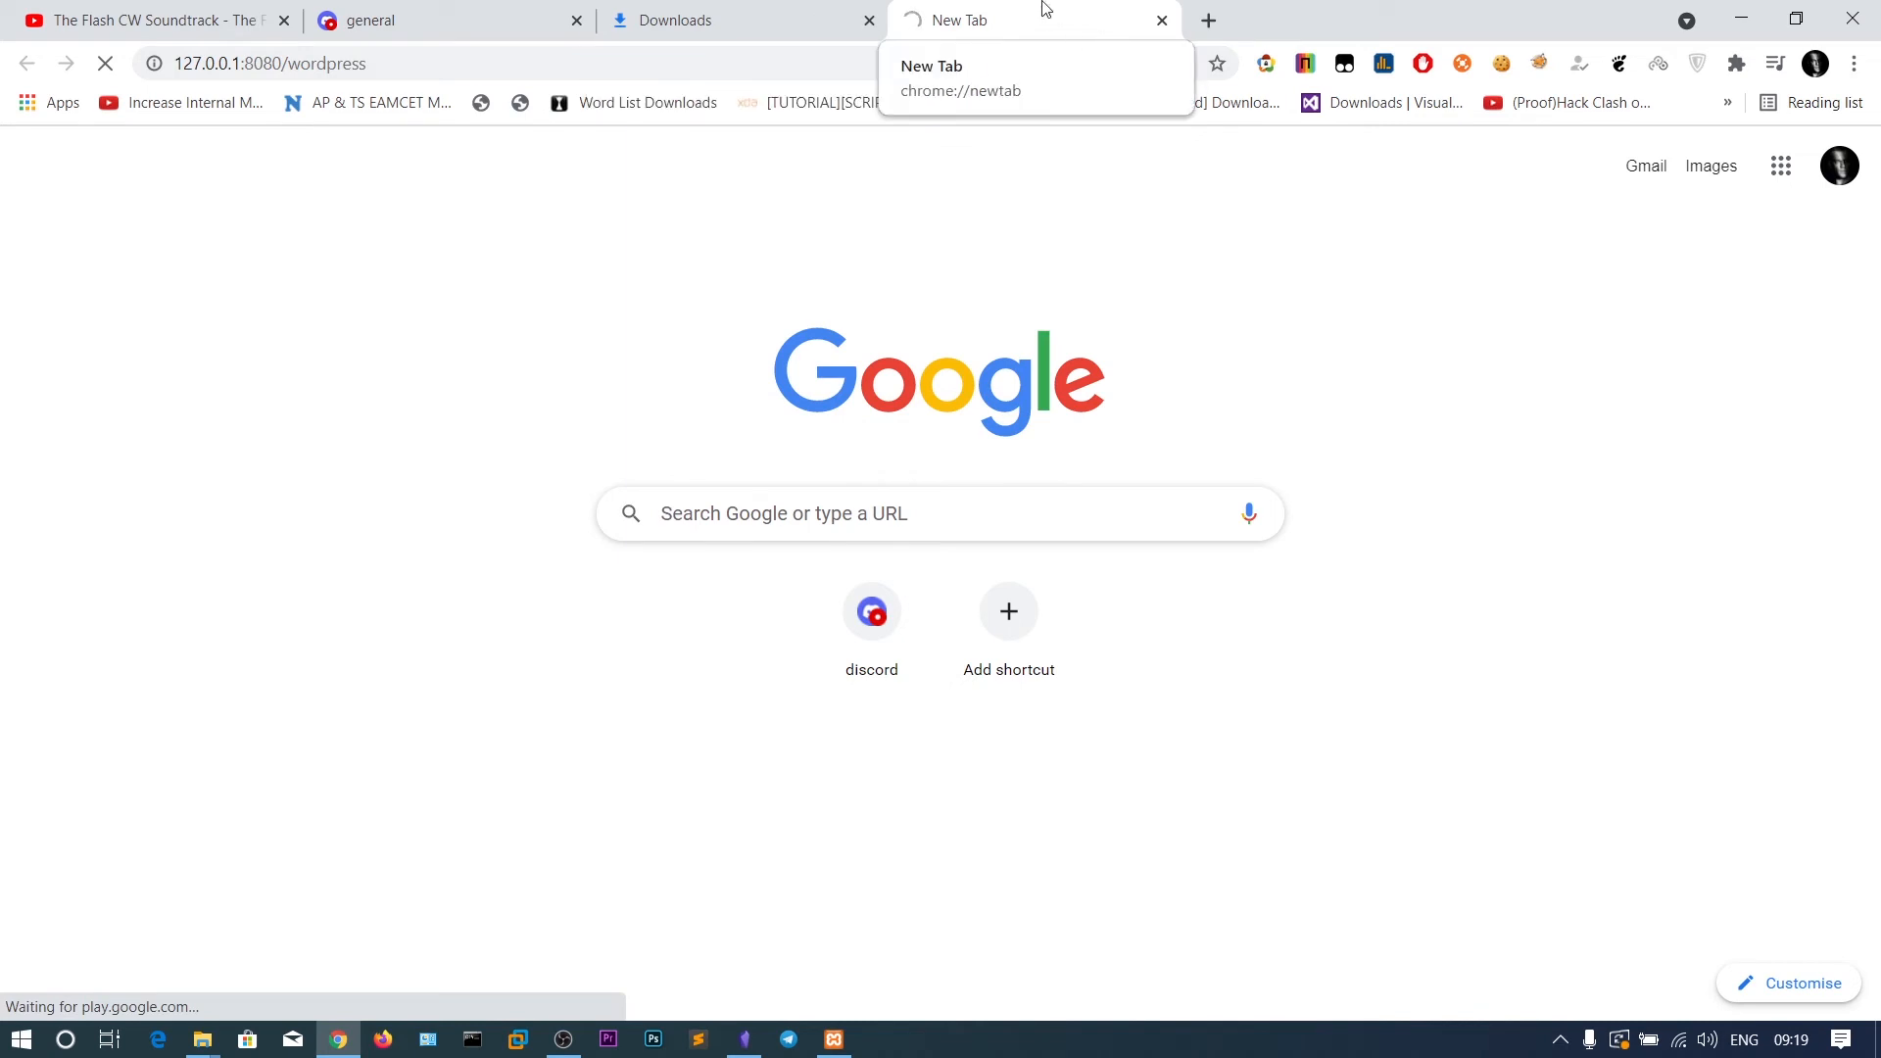
pyautogui.moveTo(1045, 9); pyautogui.dragTo(753, 12)
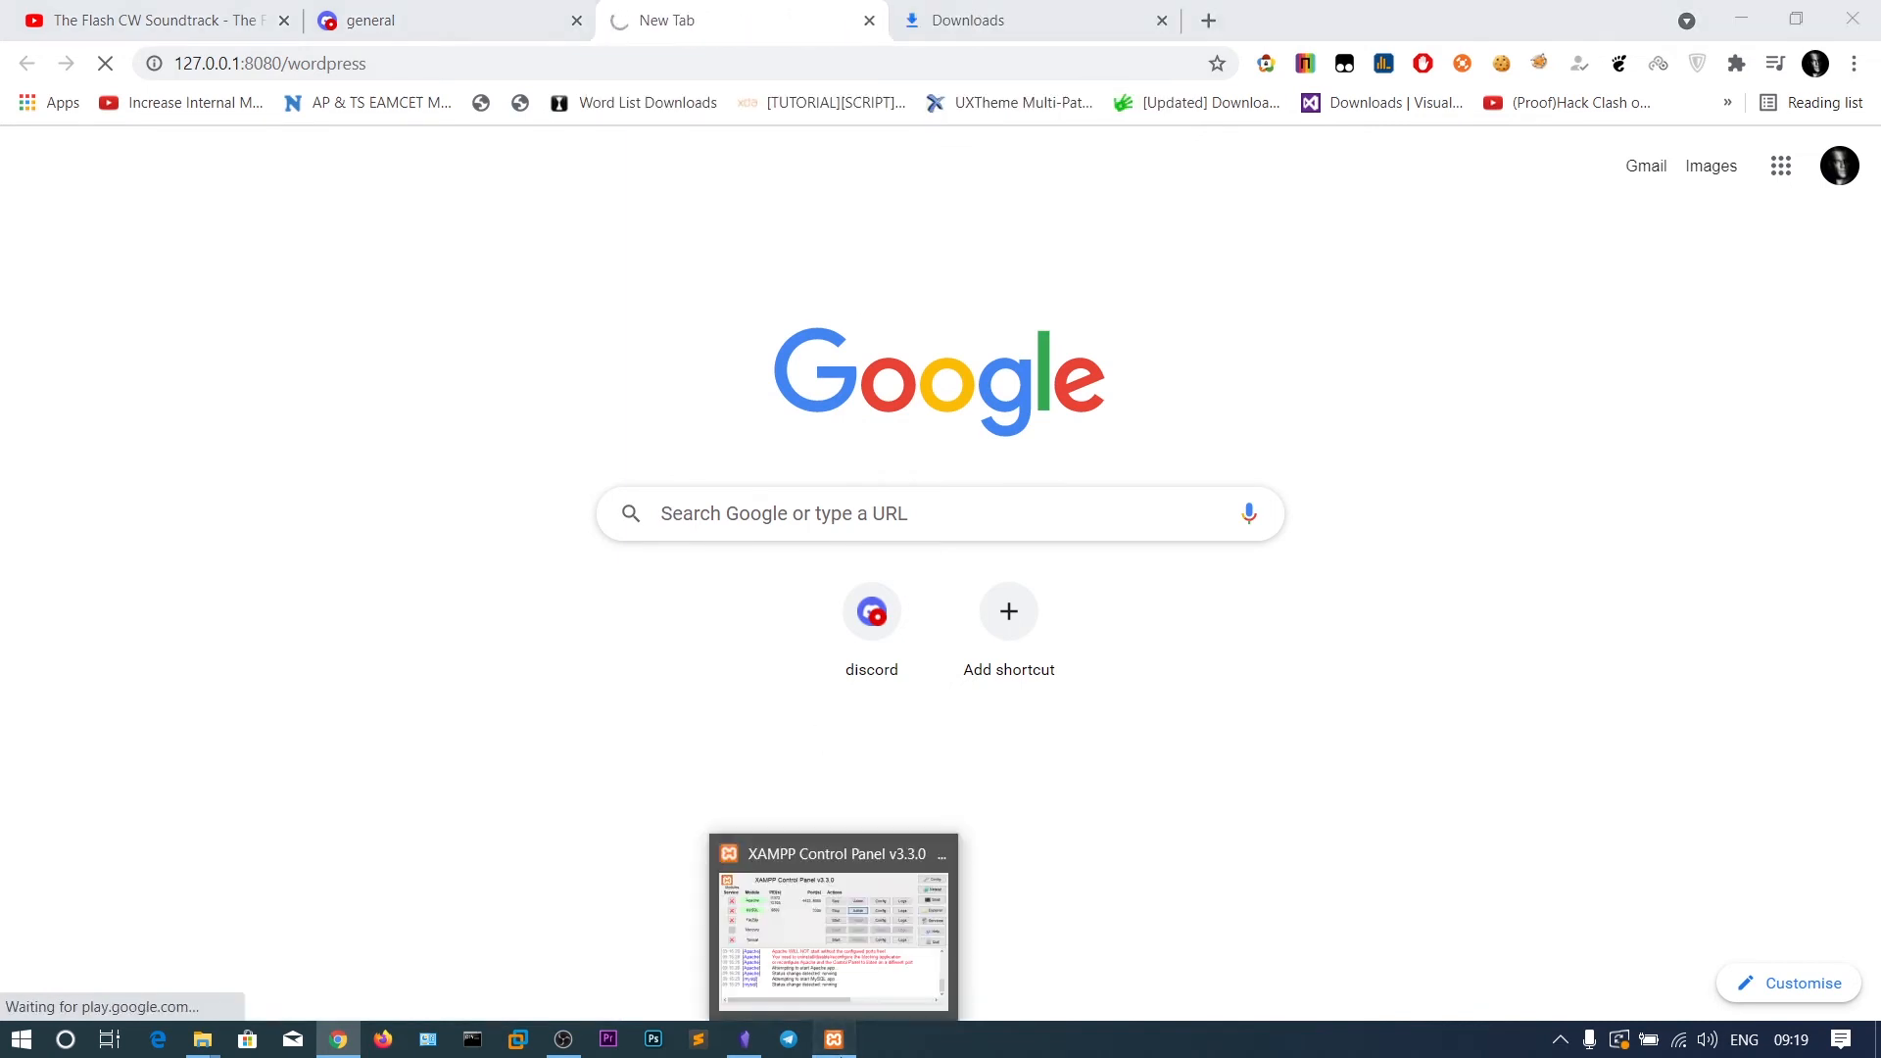
# Restart MySQL and Apache from the XAMPP Control Panel, then return to Chrome
pyautogui.click(840, 1050)
pyautogui.click(980, 473)
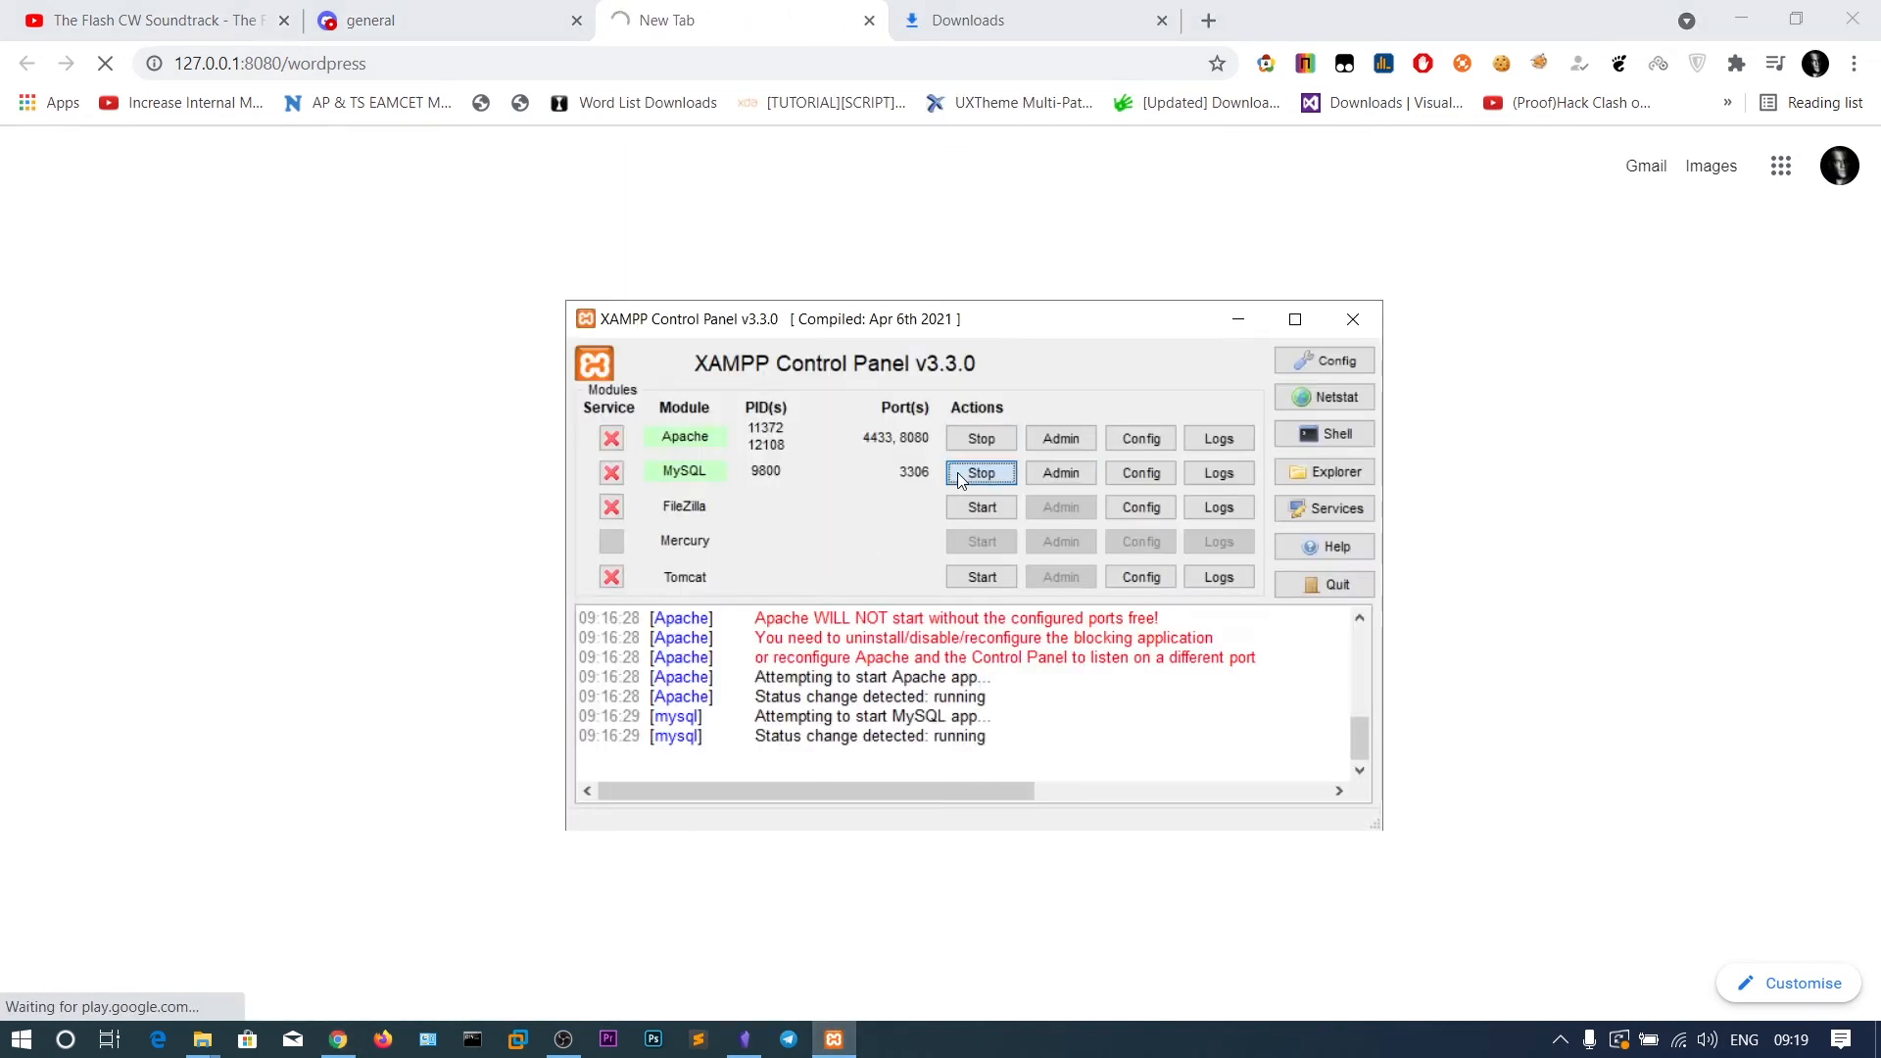
pyautogui.click(978, 438)
pyautogui.click(1007, 479)
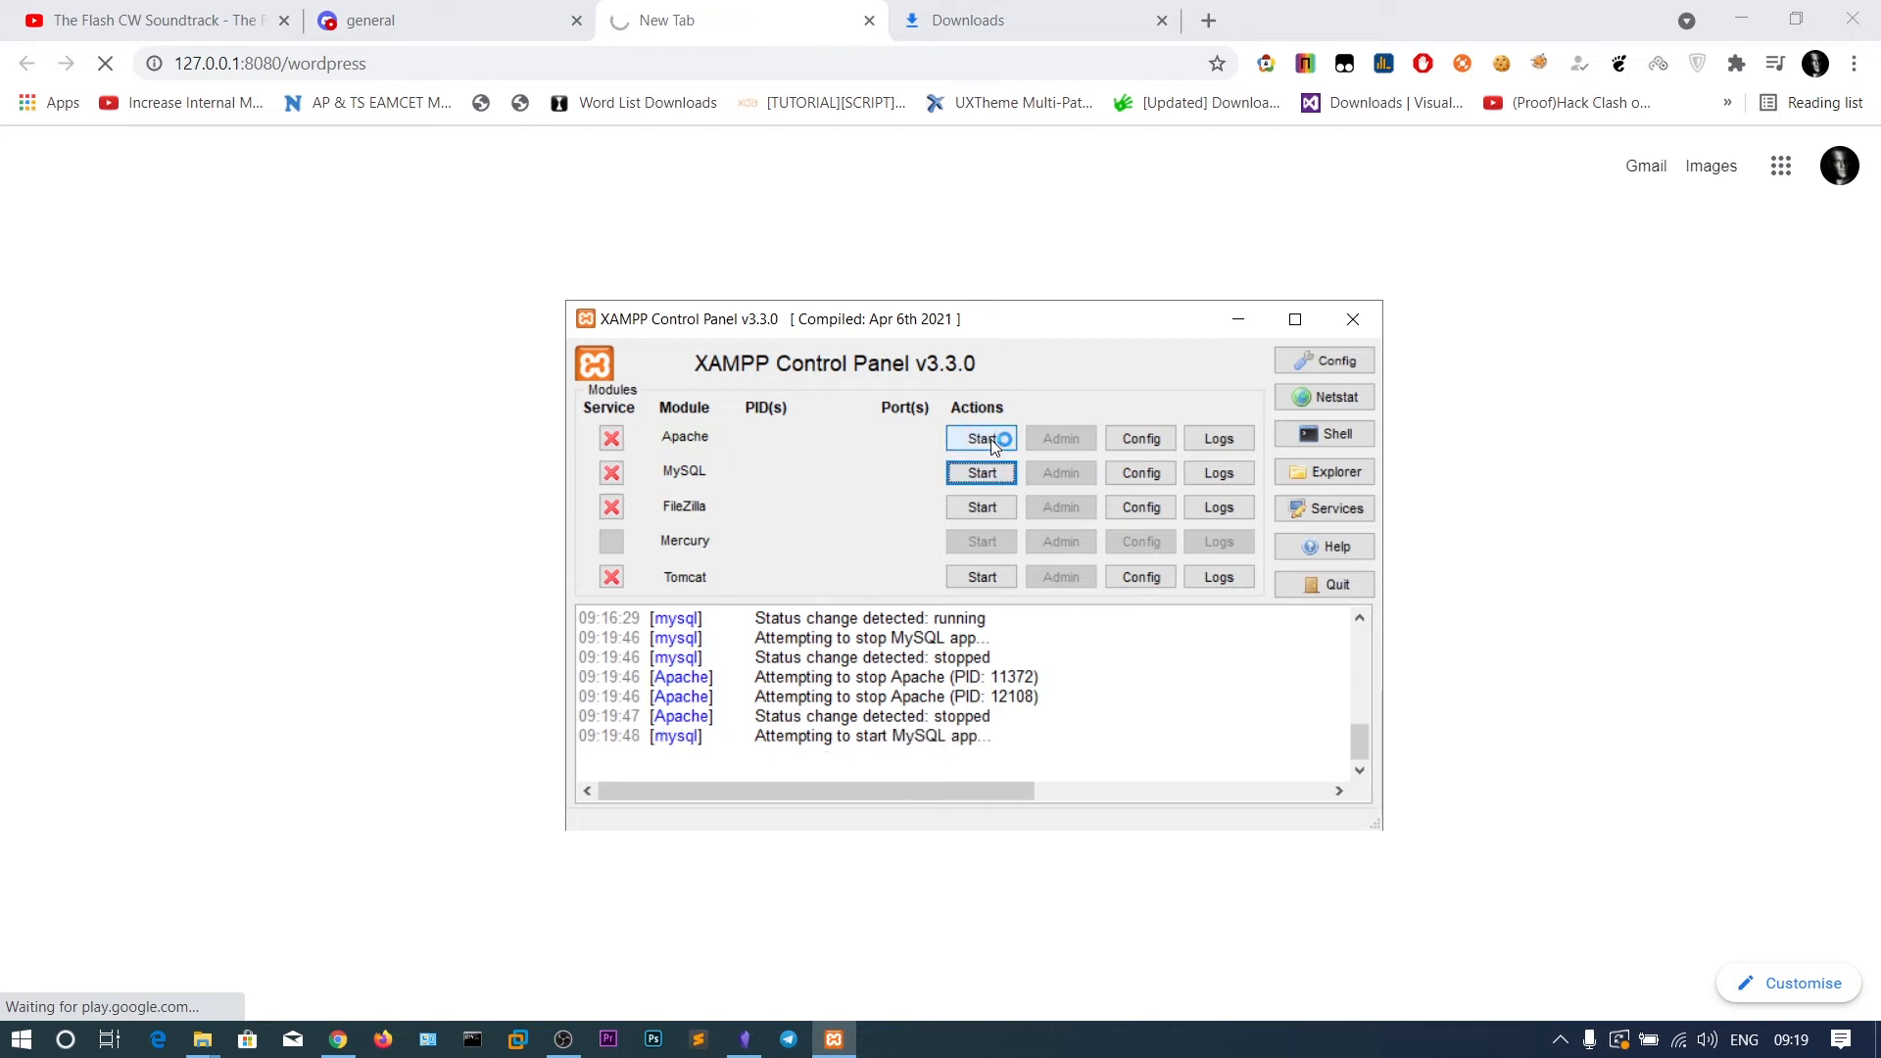
pyautogui.click(991, 439)
pyautogui.click(777, 8)
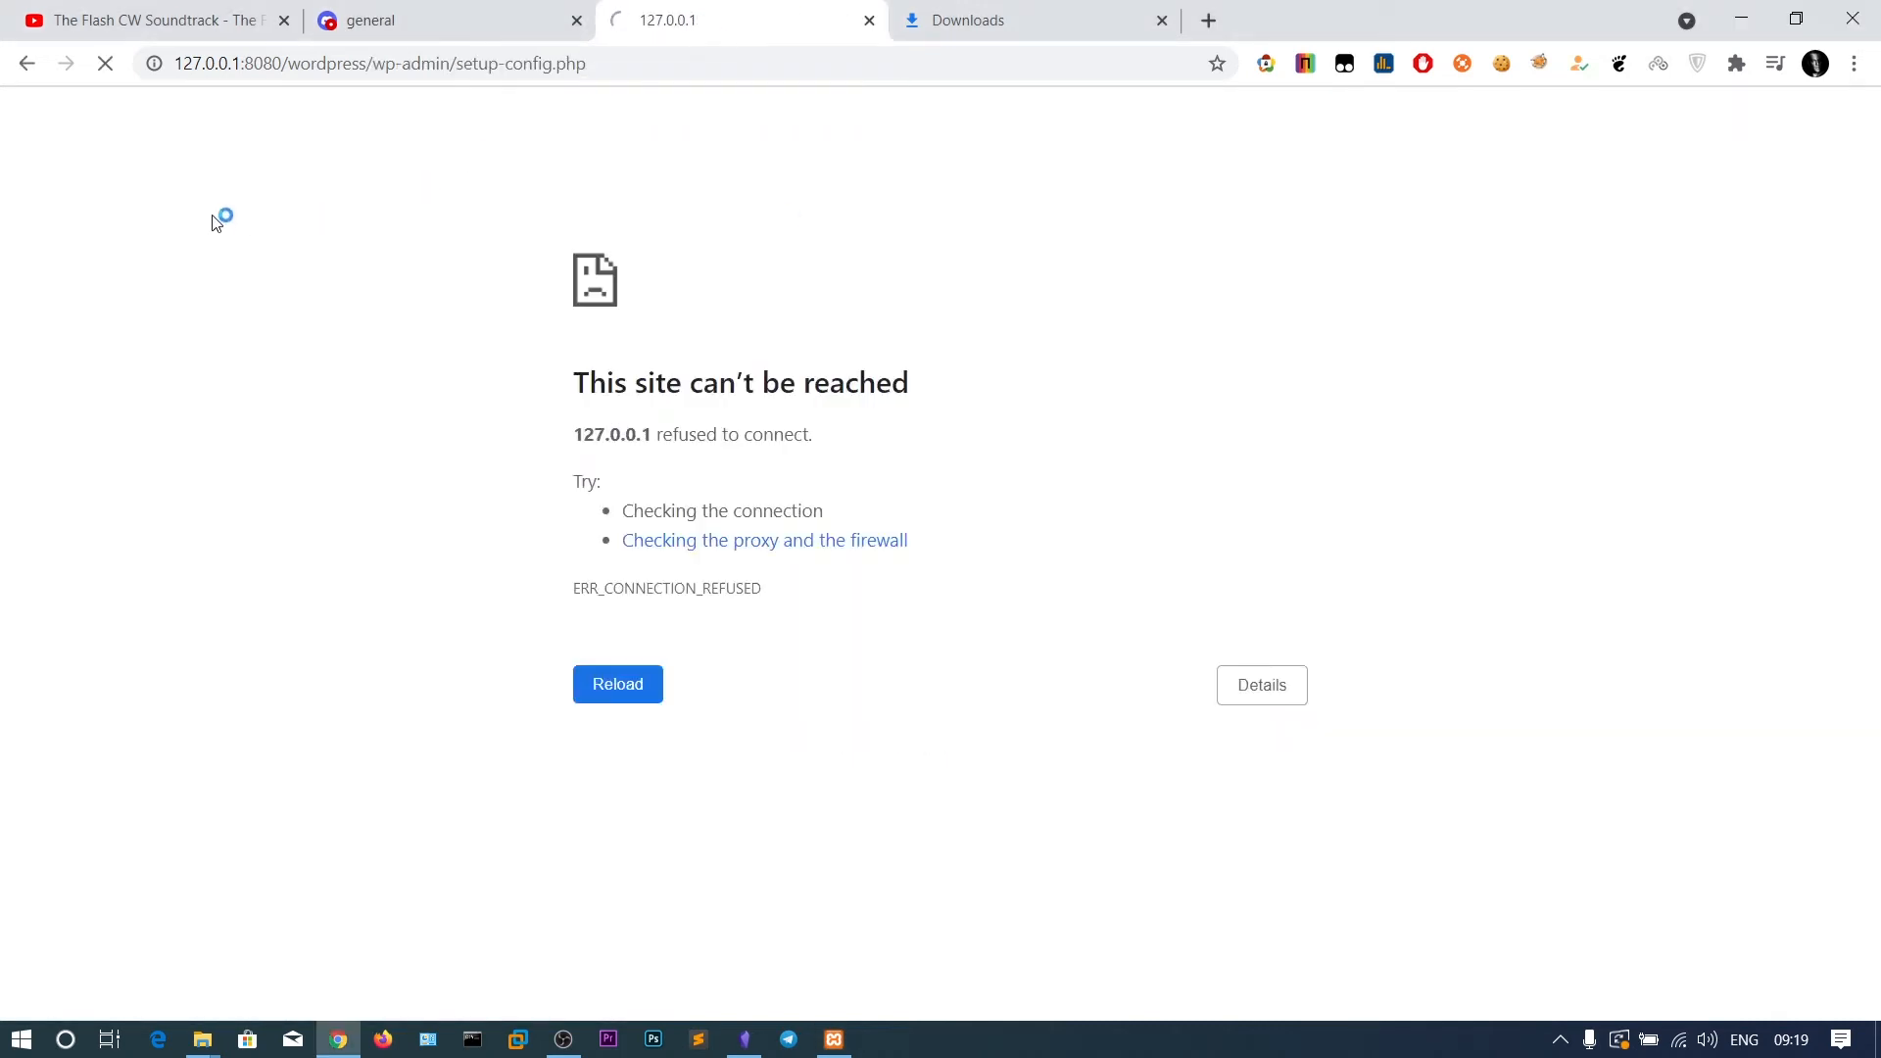
# Reload the setup page, dismiss the translation offer, and continue in English (United States)
pyautogui.click(99, 71)
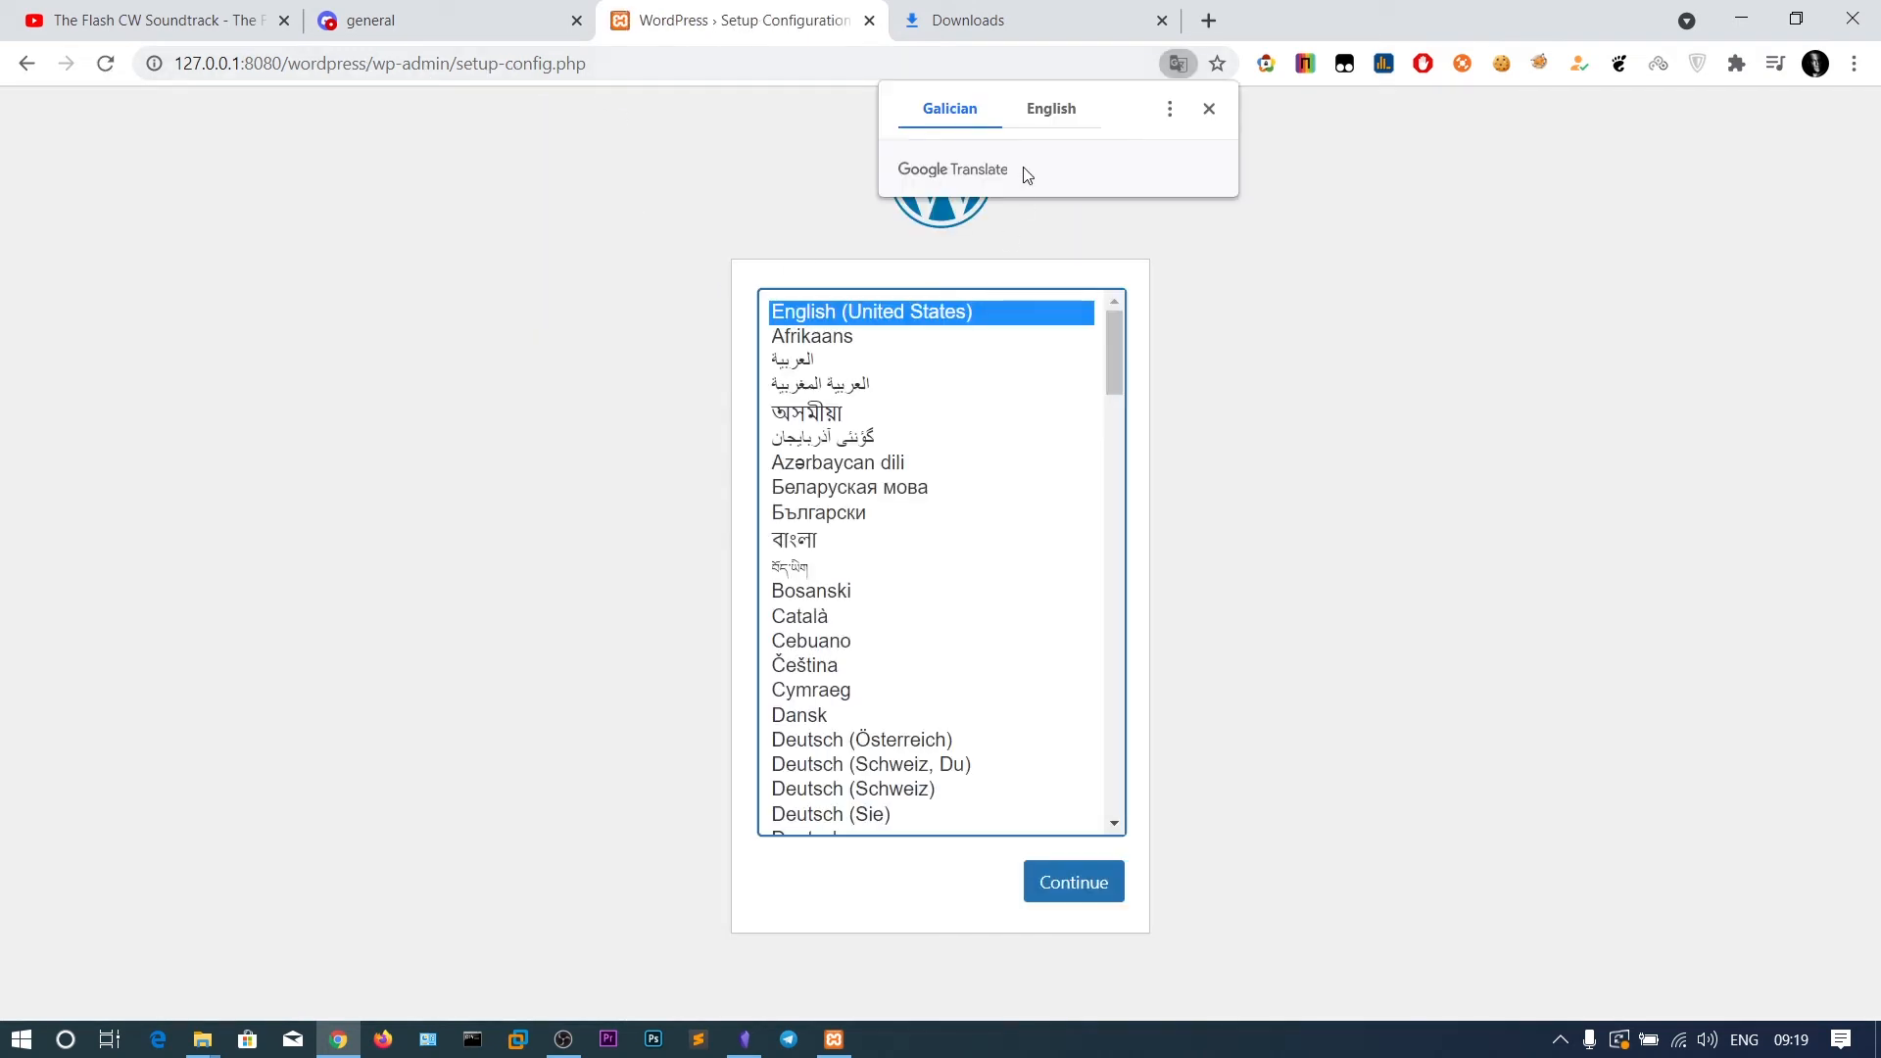
pyautogui.click(1066, 109)
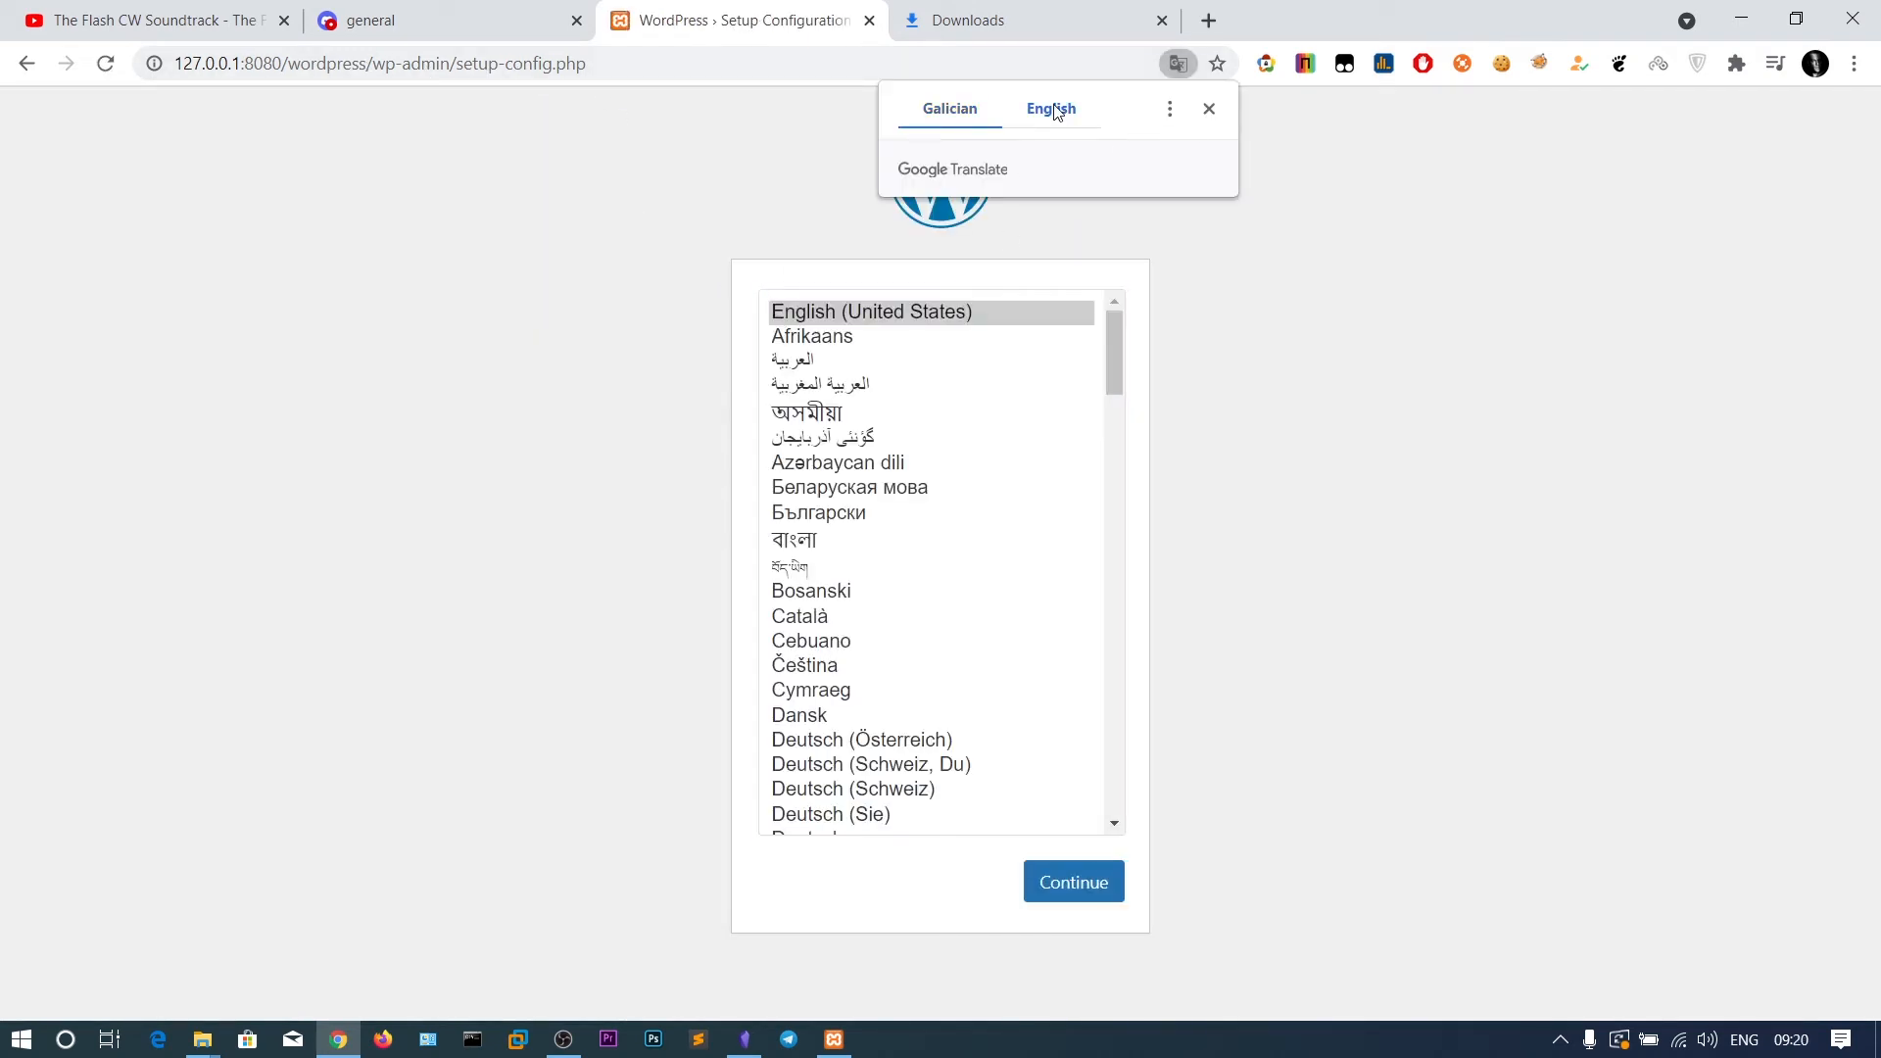
pyautogui.click(1206, 109)
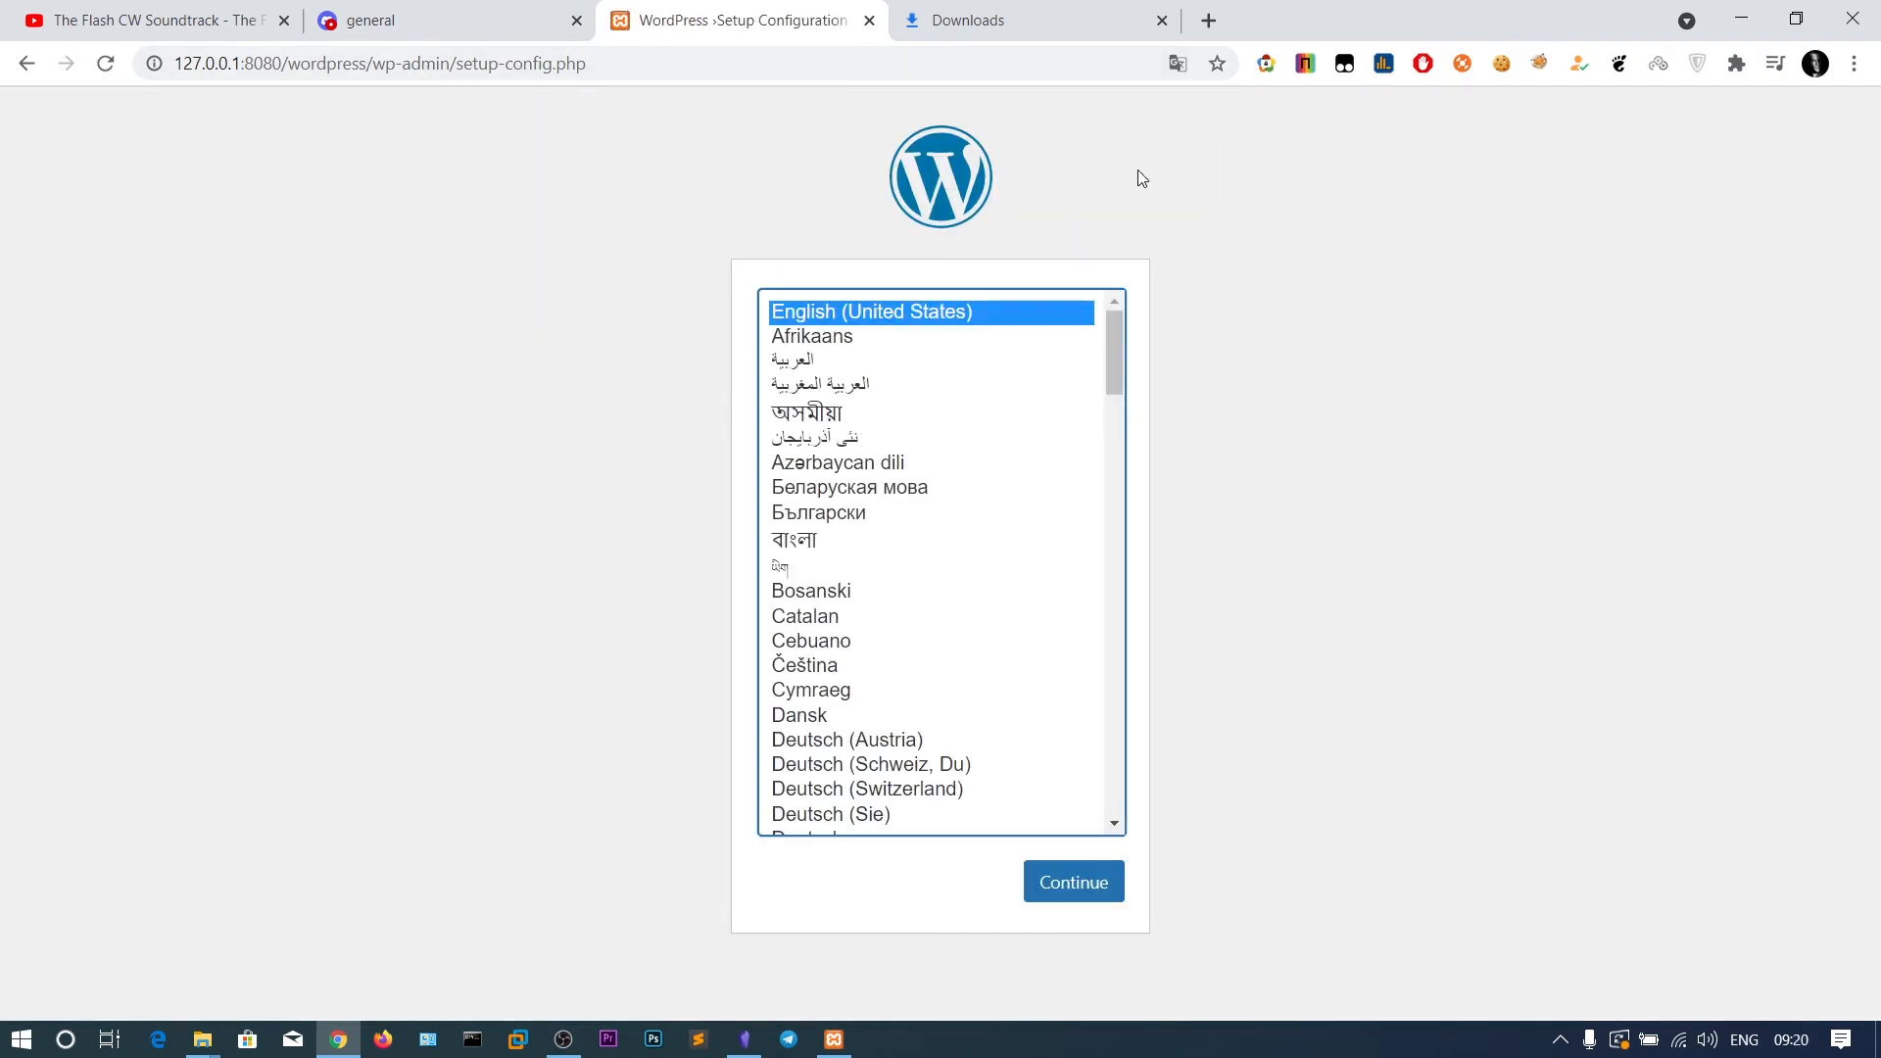
pyautogui.click(1047, 890)
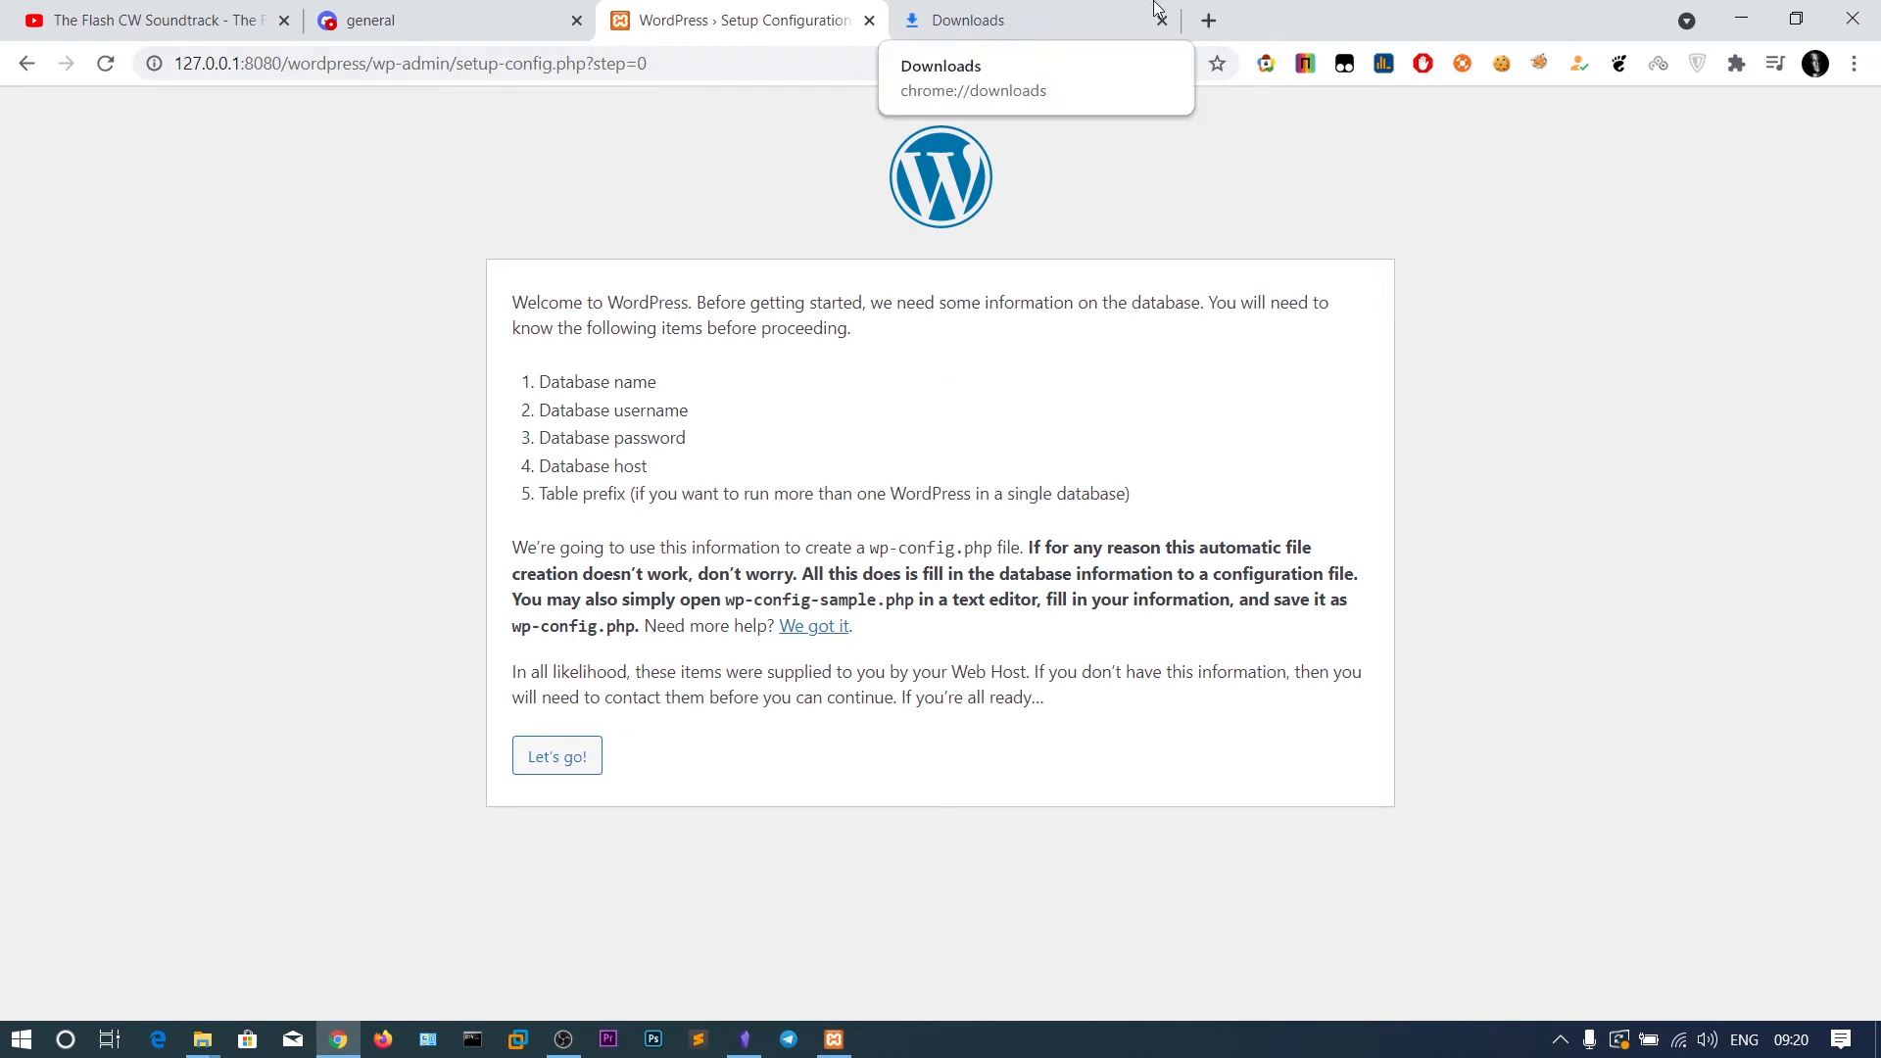
# Open the database connection form, keep 'wordpress' as database name, then restore XAMPP Control Panel
pyautogui.click(571, 758)
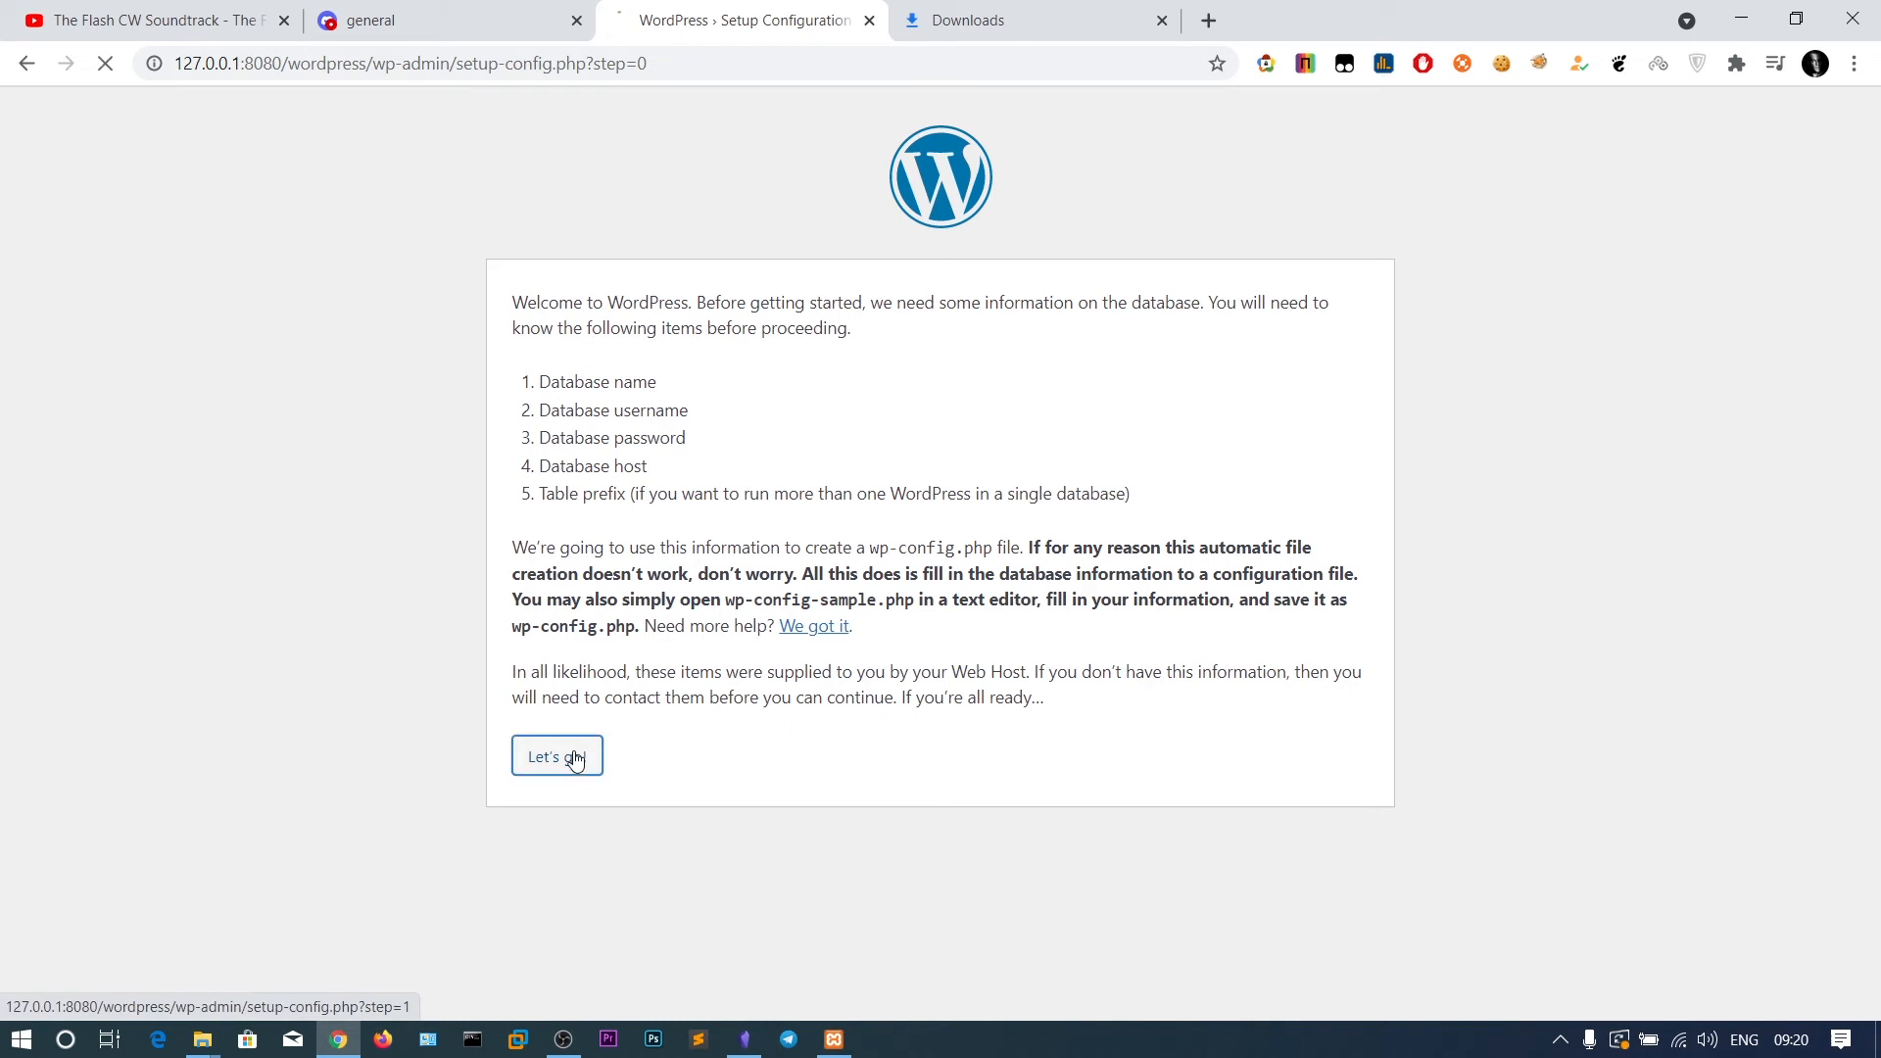
pyautogui.moveTo(843, 356); pyautogui.dragTo(680, 370)
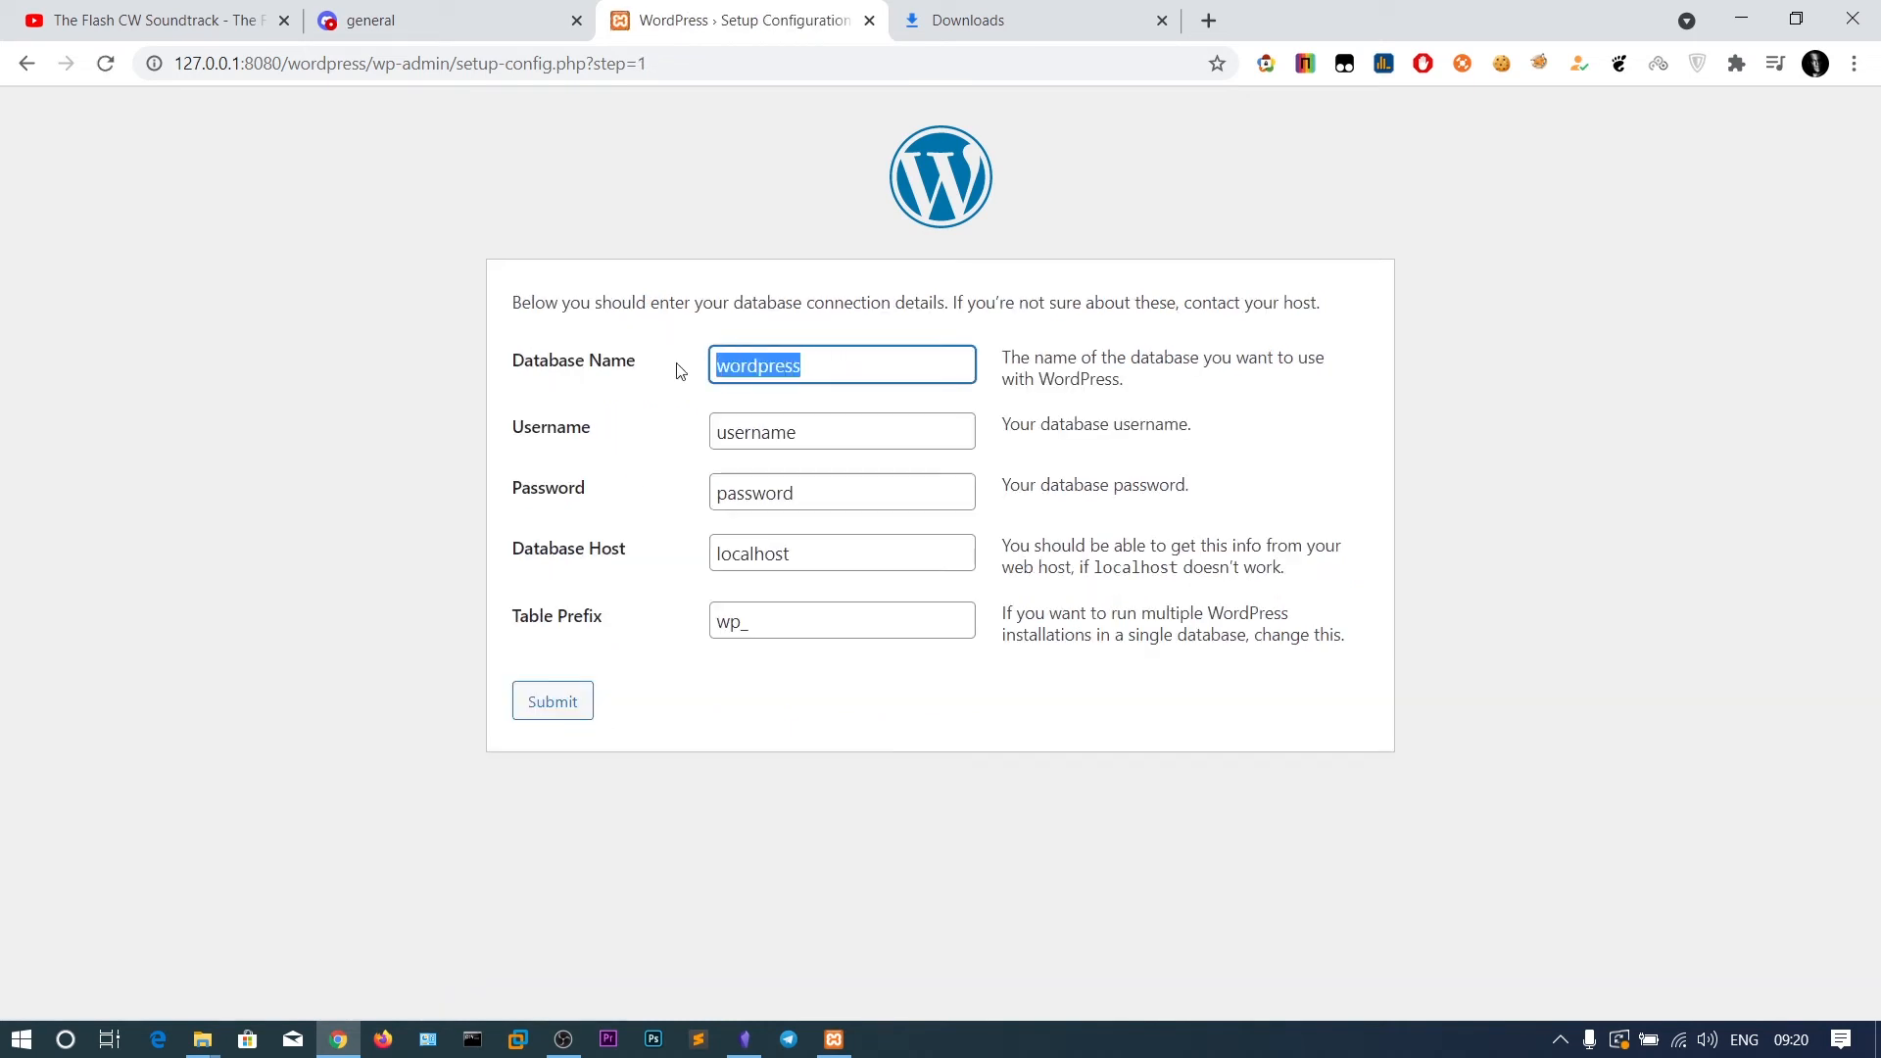
pyautogui.click(835, 372)
pyautogui.moveTo(840, 438); pyautogui.dragTo(647, 439)
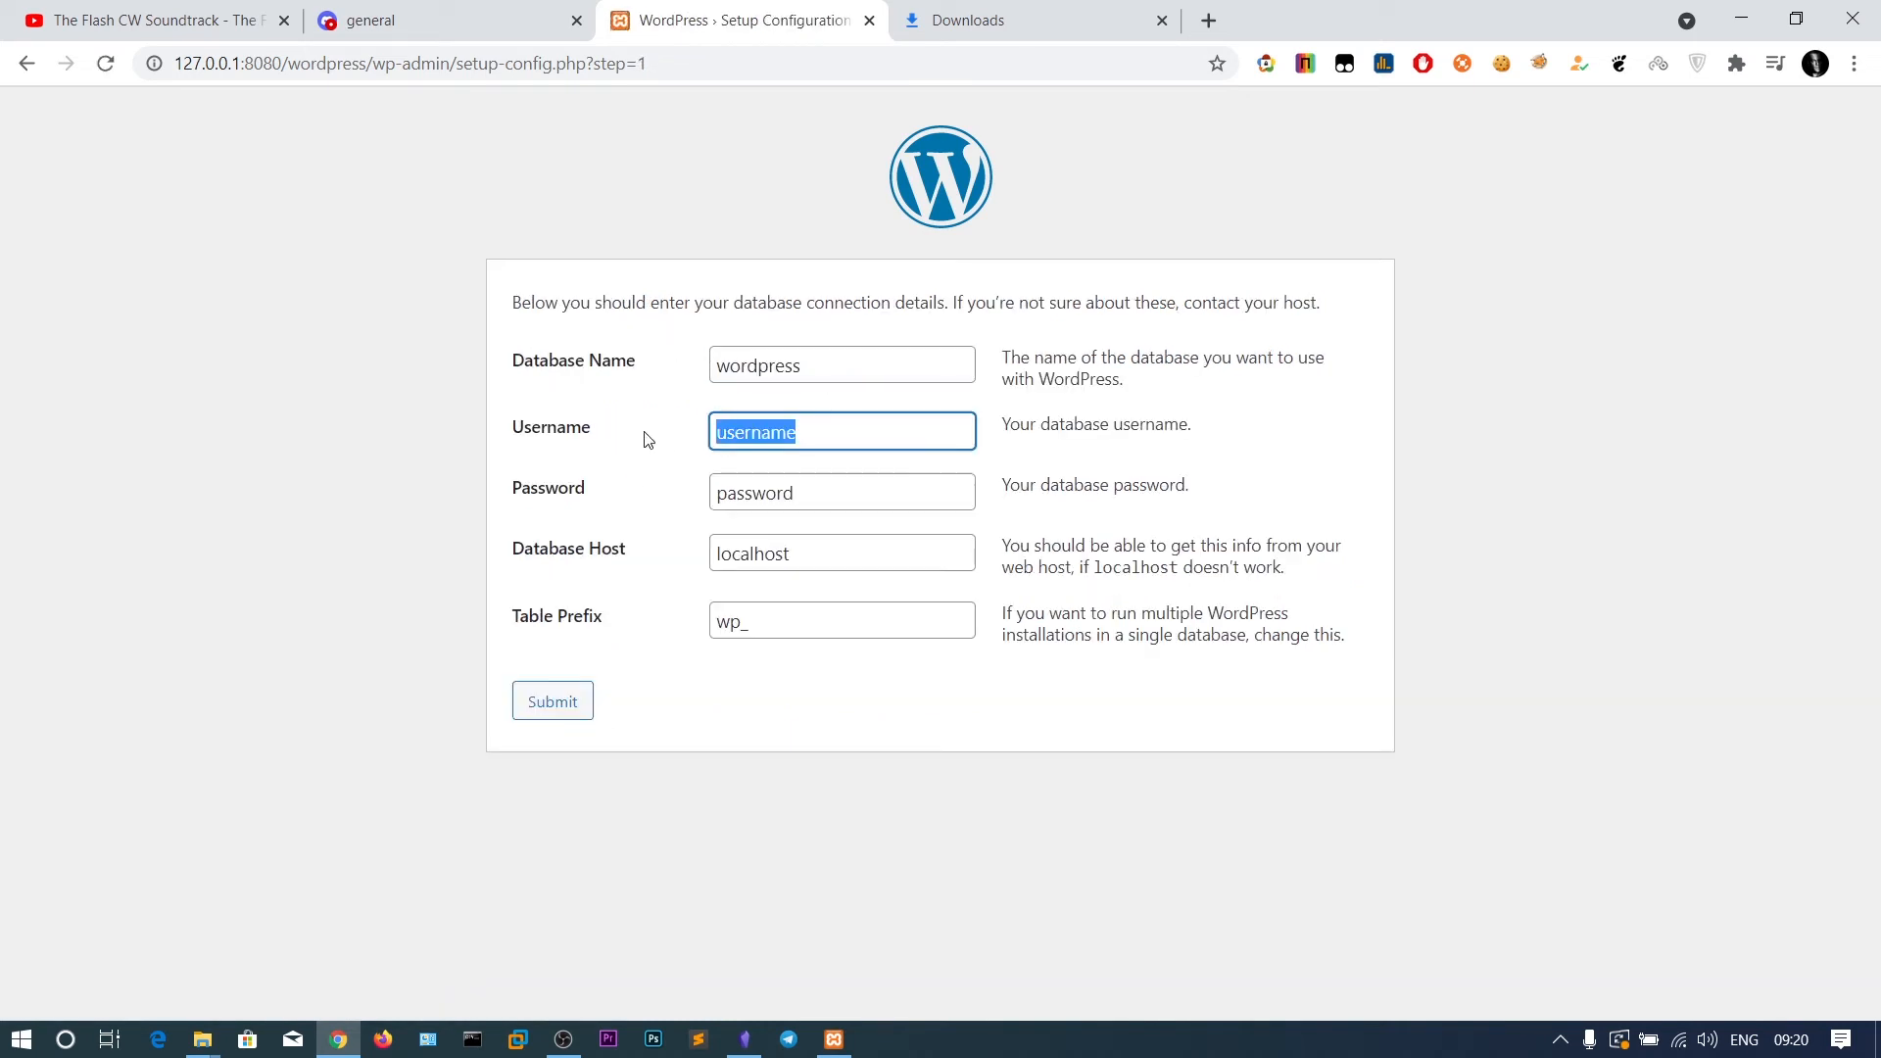
pyautogui.click(836, 1040)
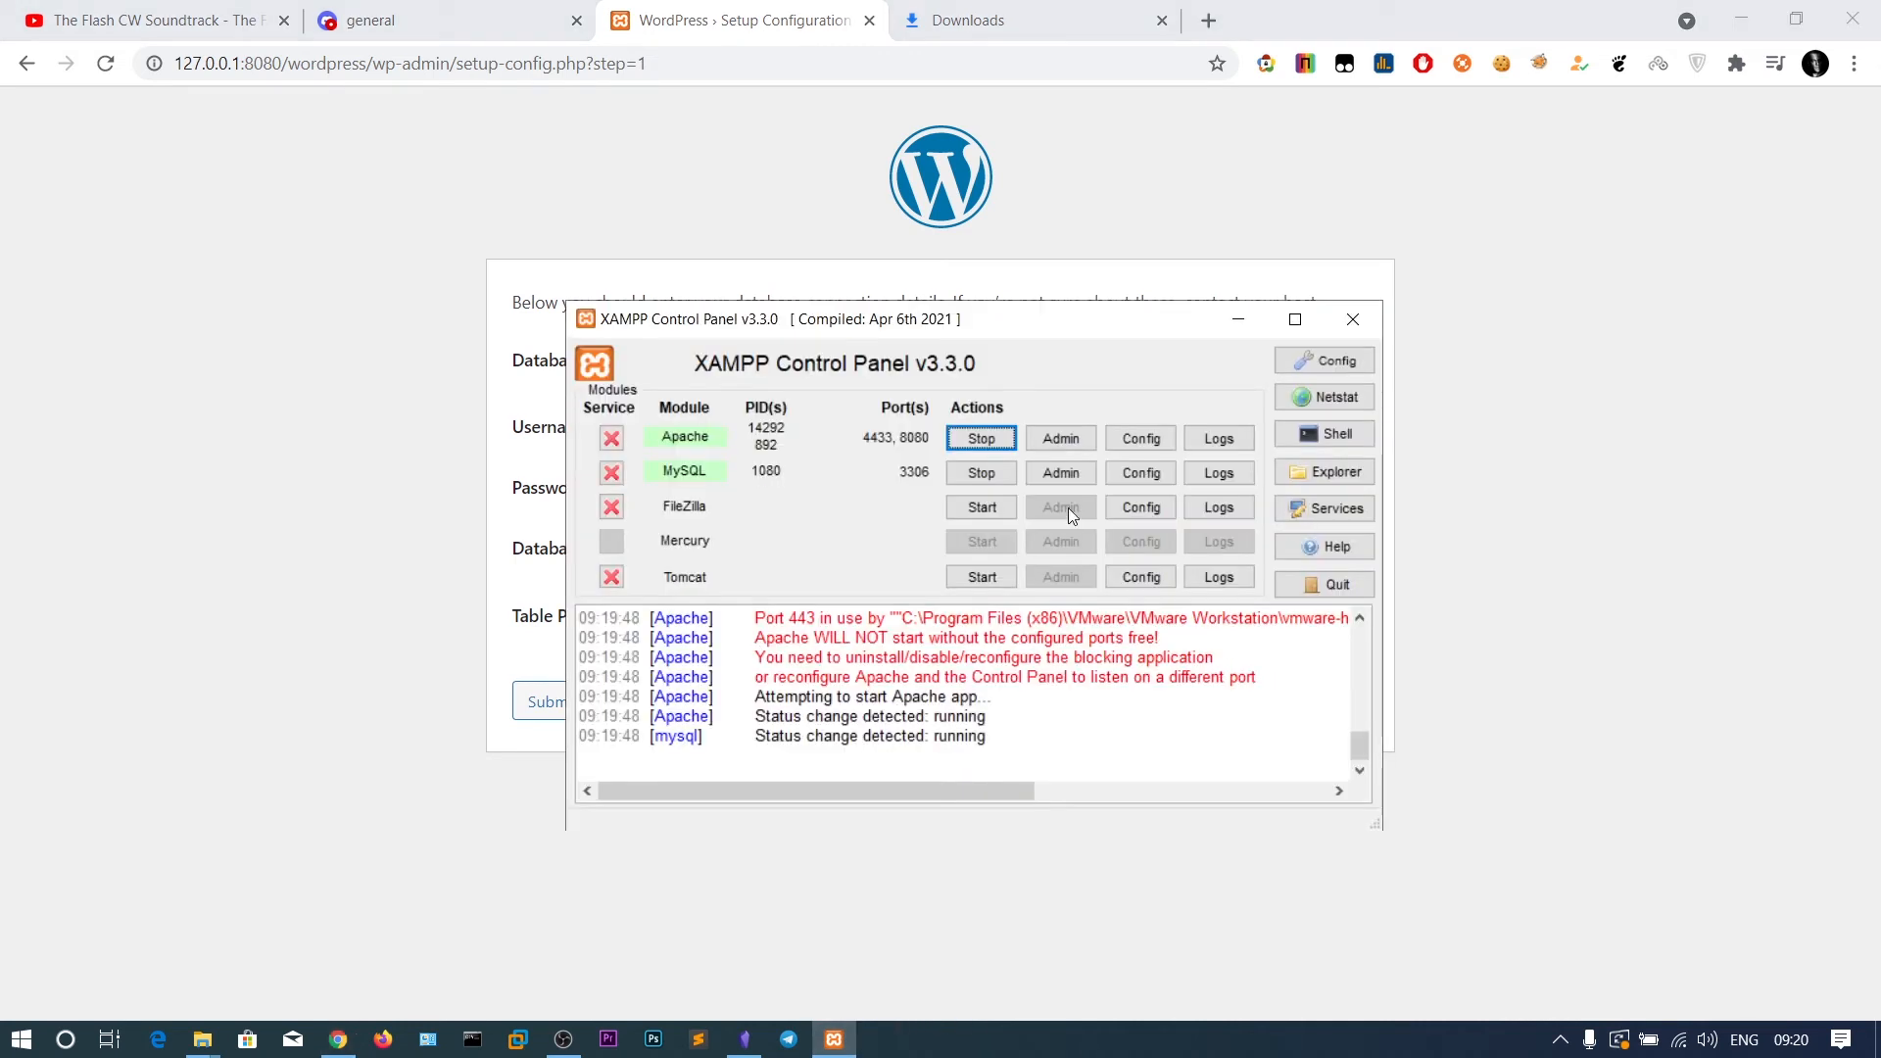
# In the XAMPP shell, run mysqladmin.exe -u root password with a new root password
pyautogui.click(1318, 434)
pyautogui.moveTo(436, 56); pyautogui.dragTo(1107, 368)
pyautogui.write('my')
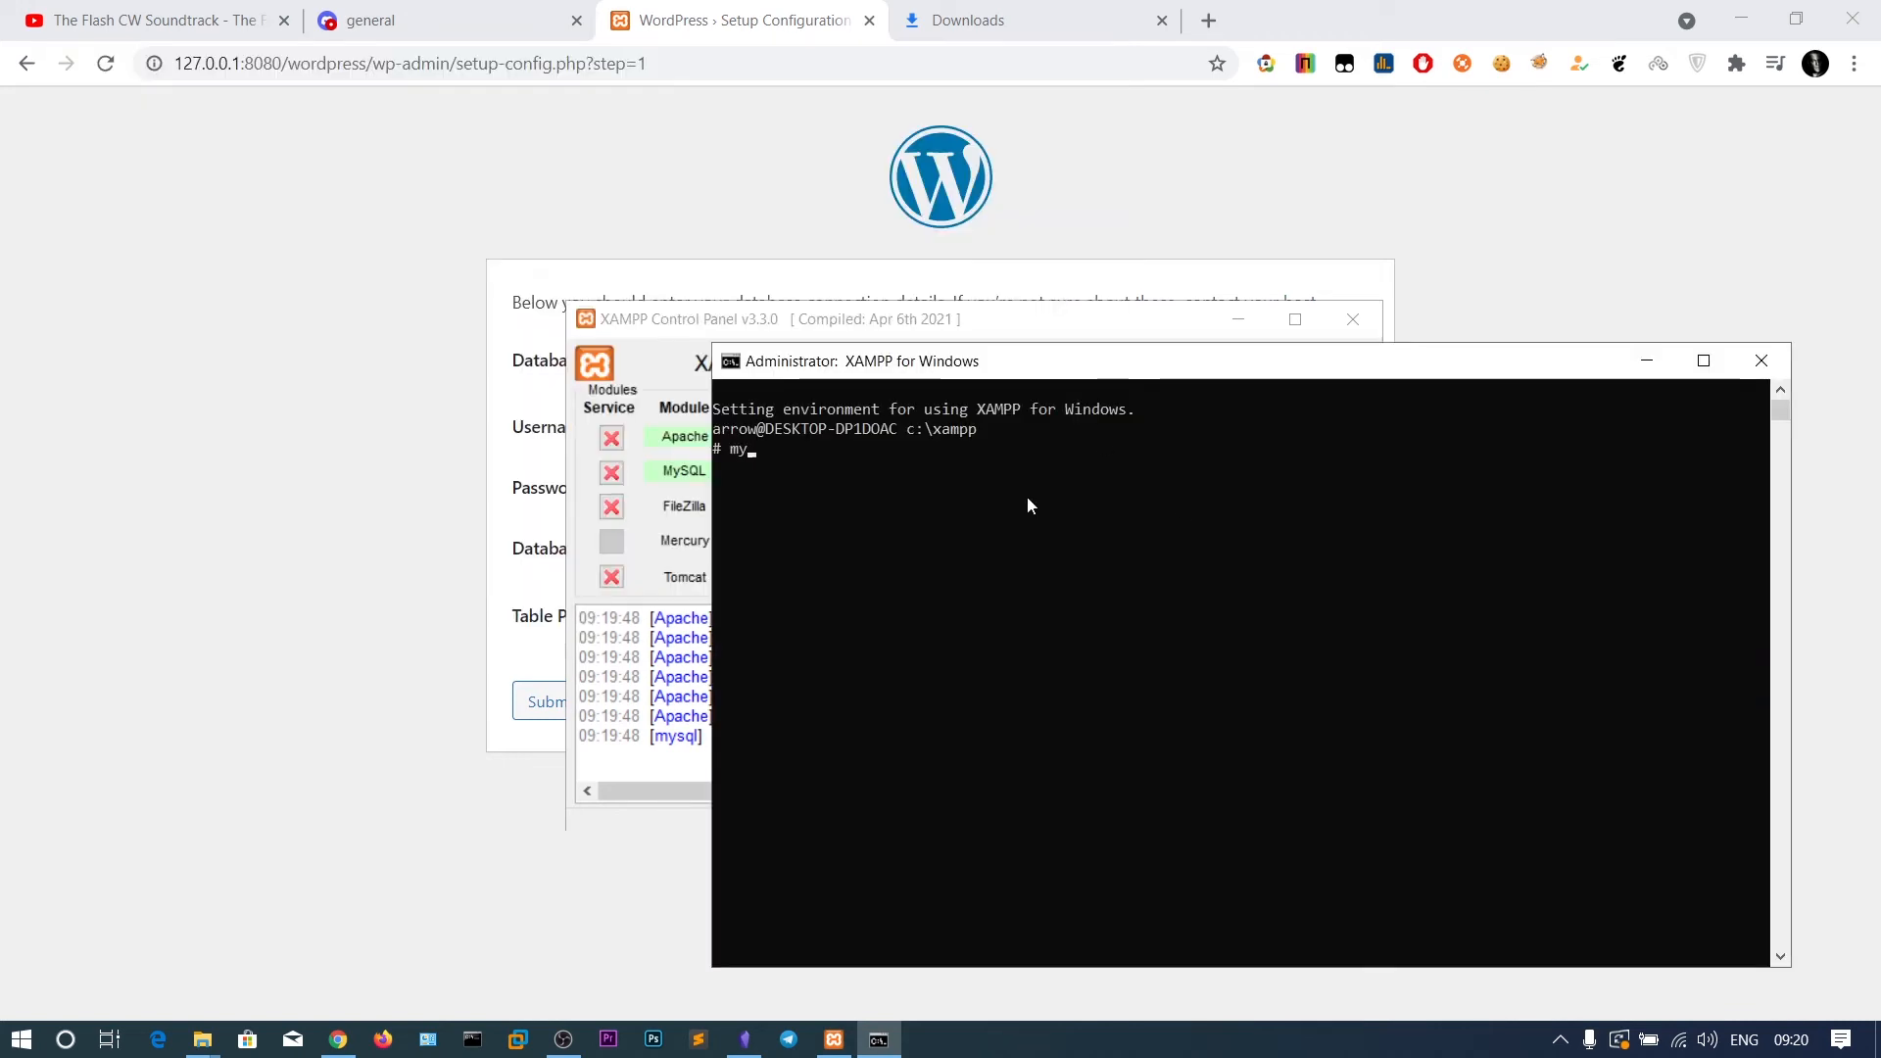
pyautogui.write('sqladmin.')
pyautogui.write('ex')
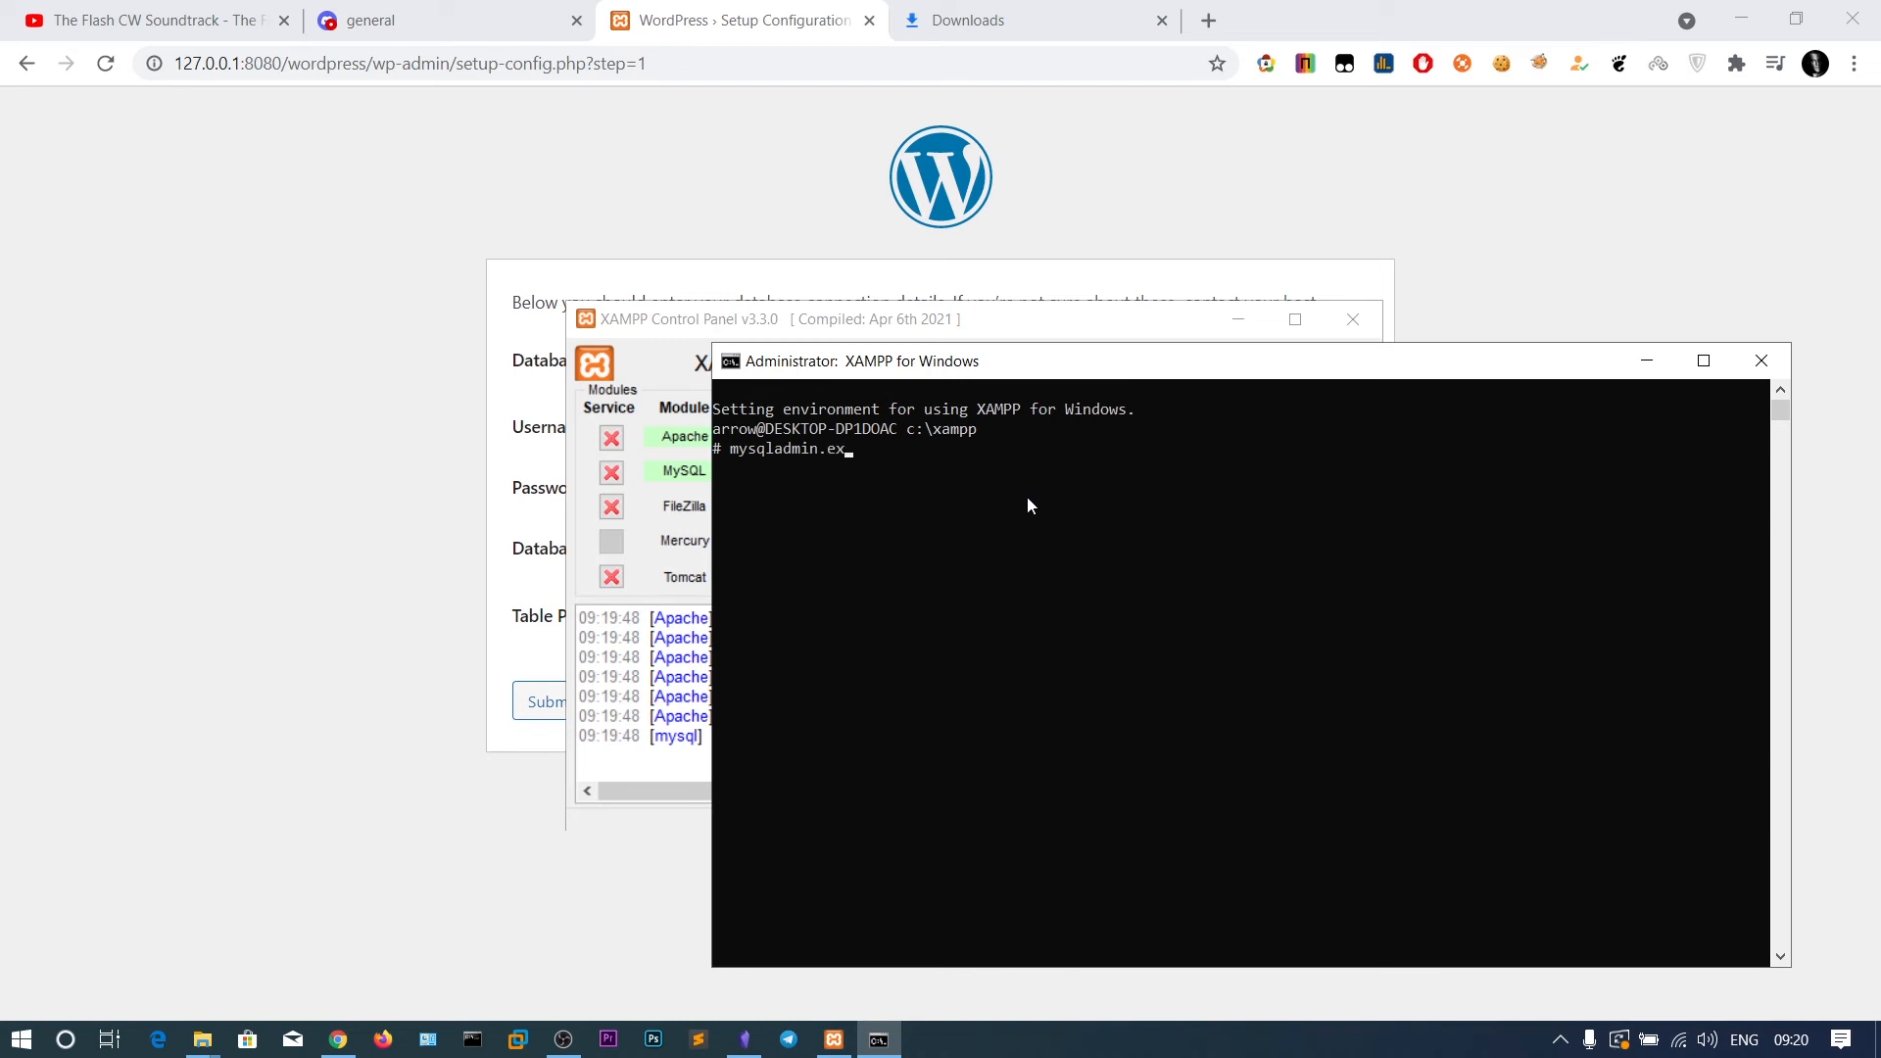
pyautogui.write('e -u root password')
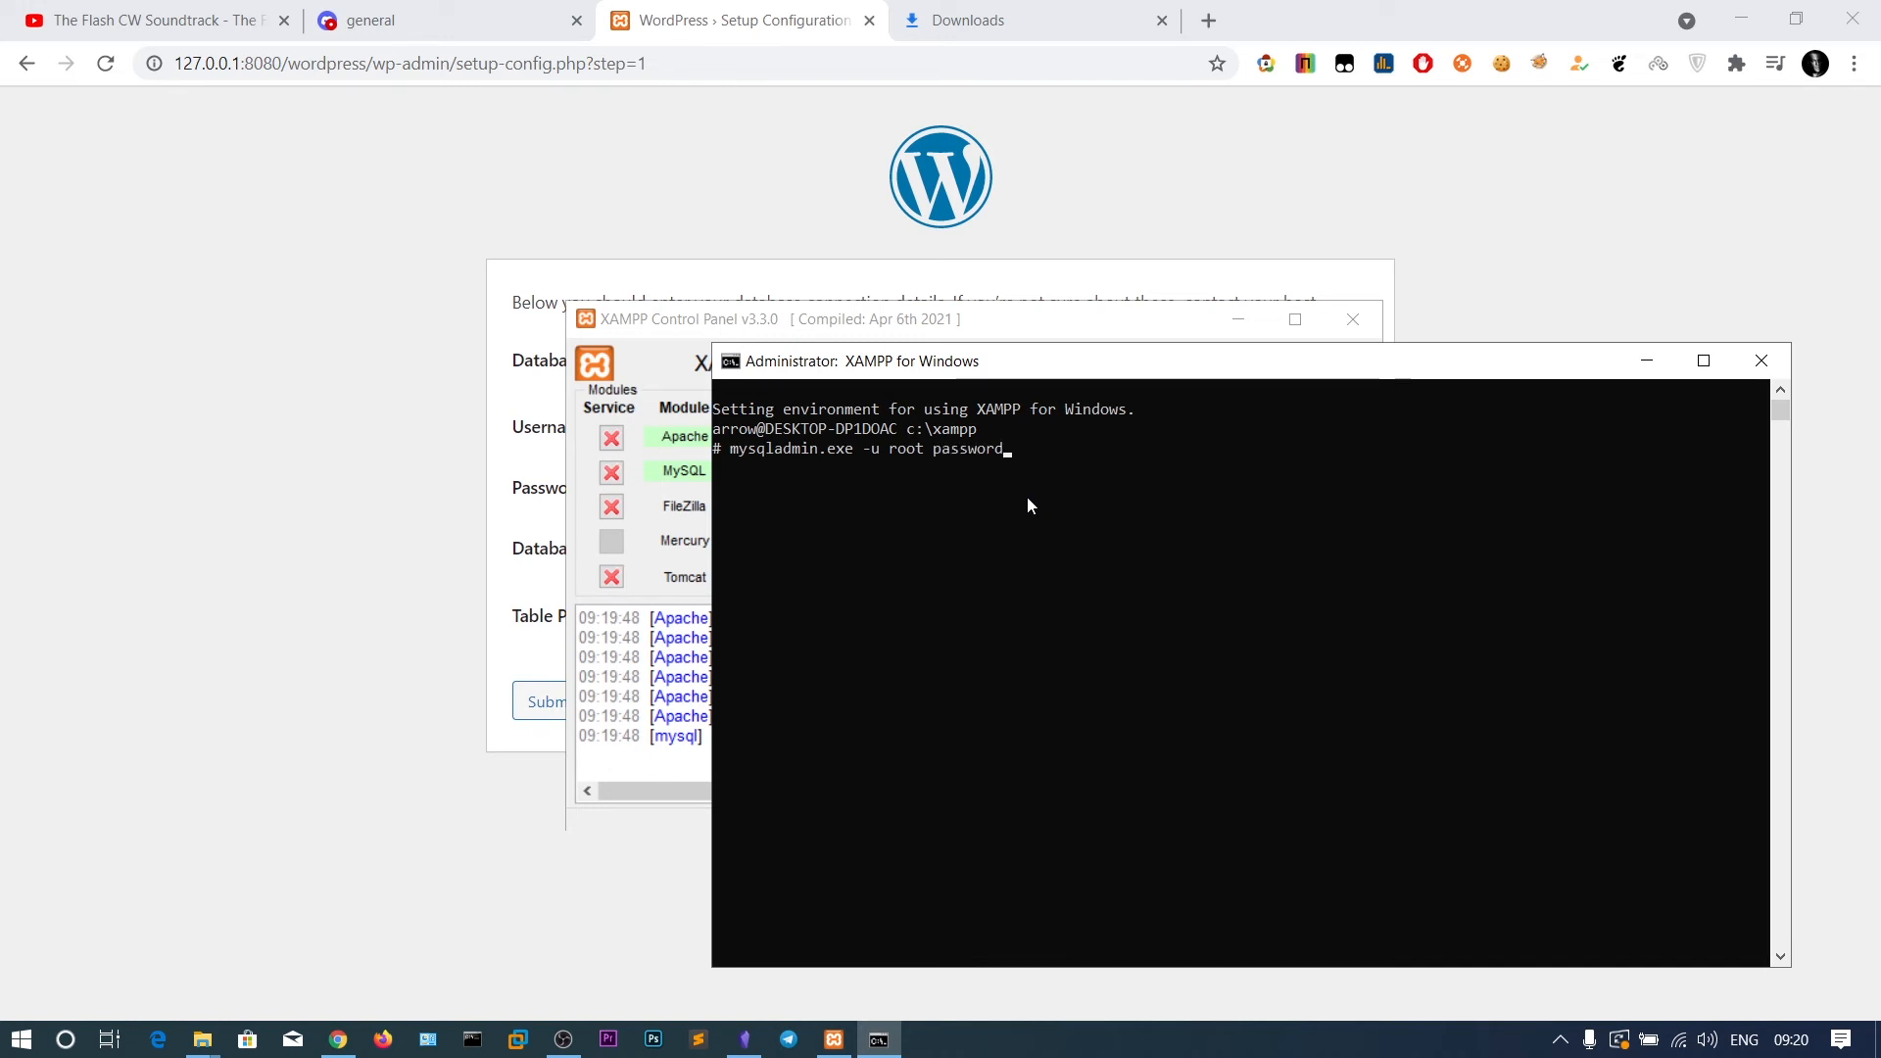
pyautogui.write(' root')
pyautogui.press('Return')
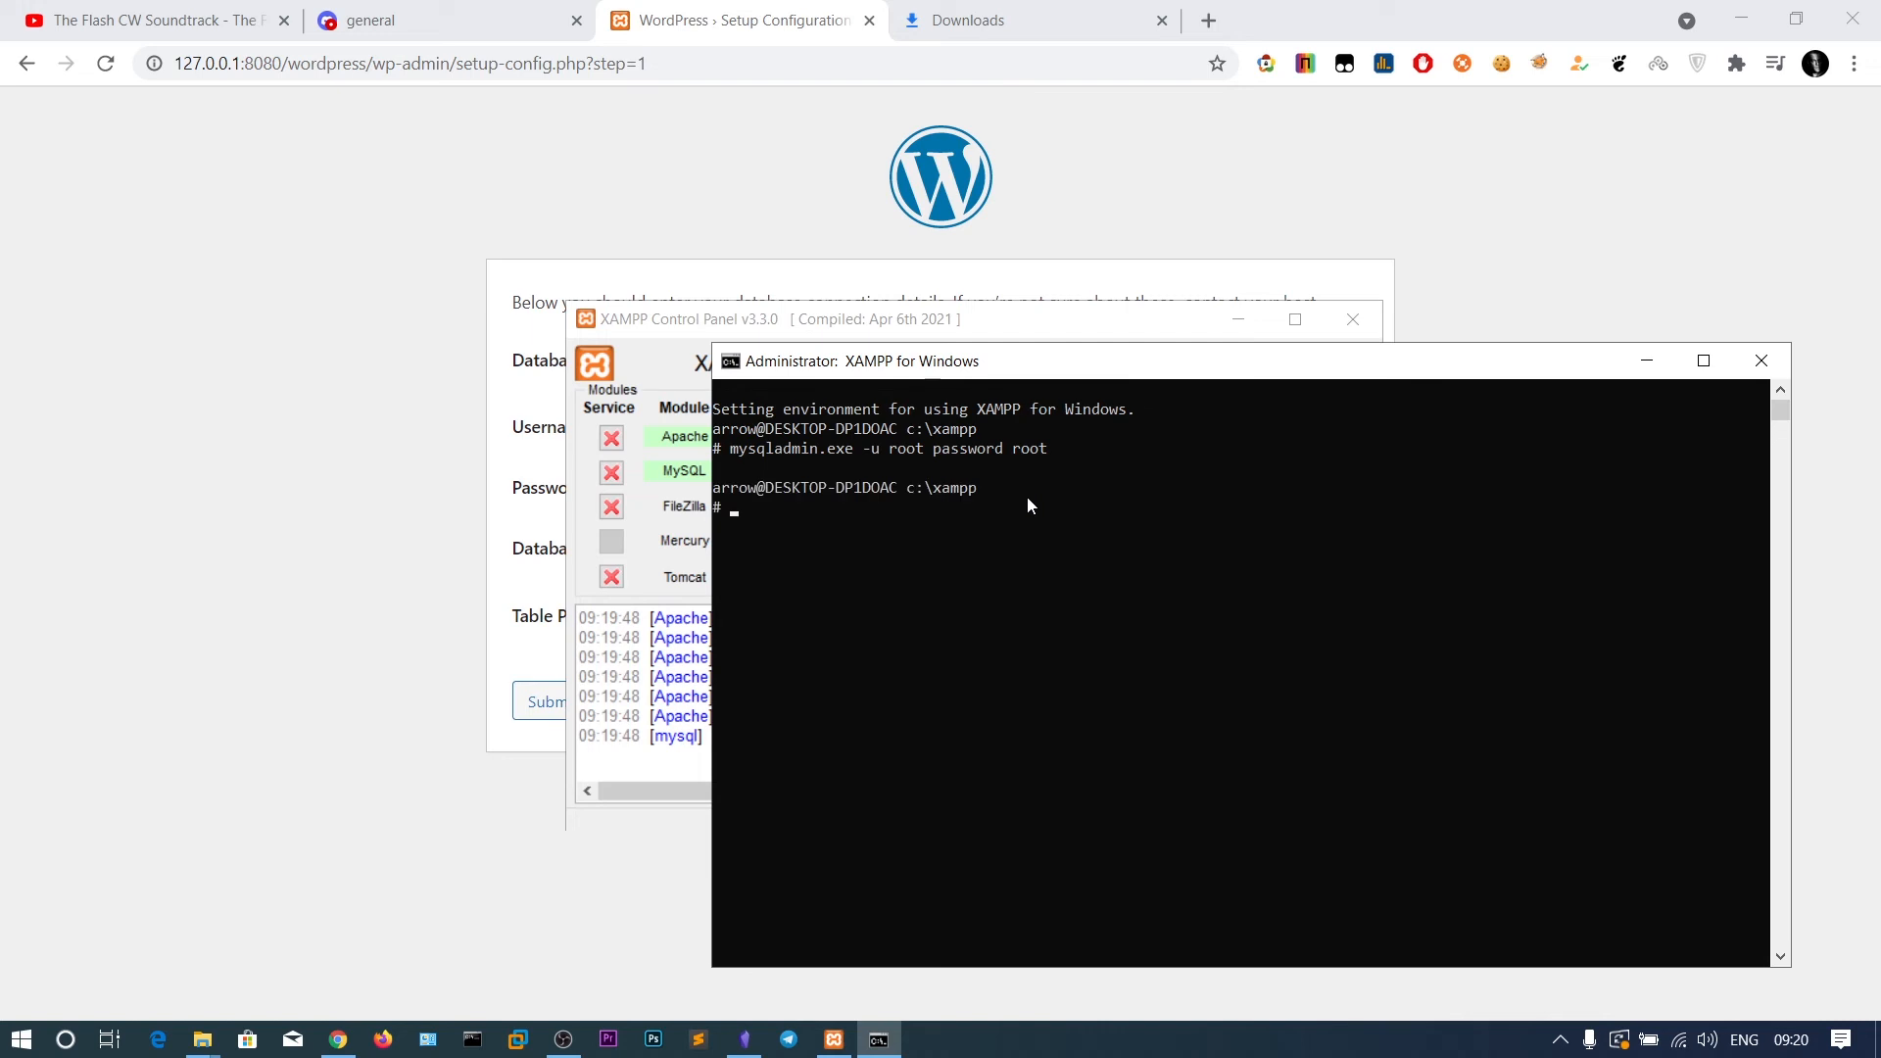
# Restart MySQL in the Control Panel and return to the WordPress database form
pyautogui.click(718, 321)
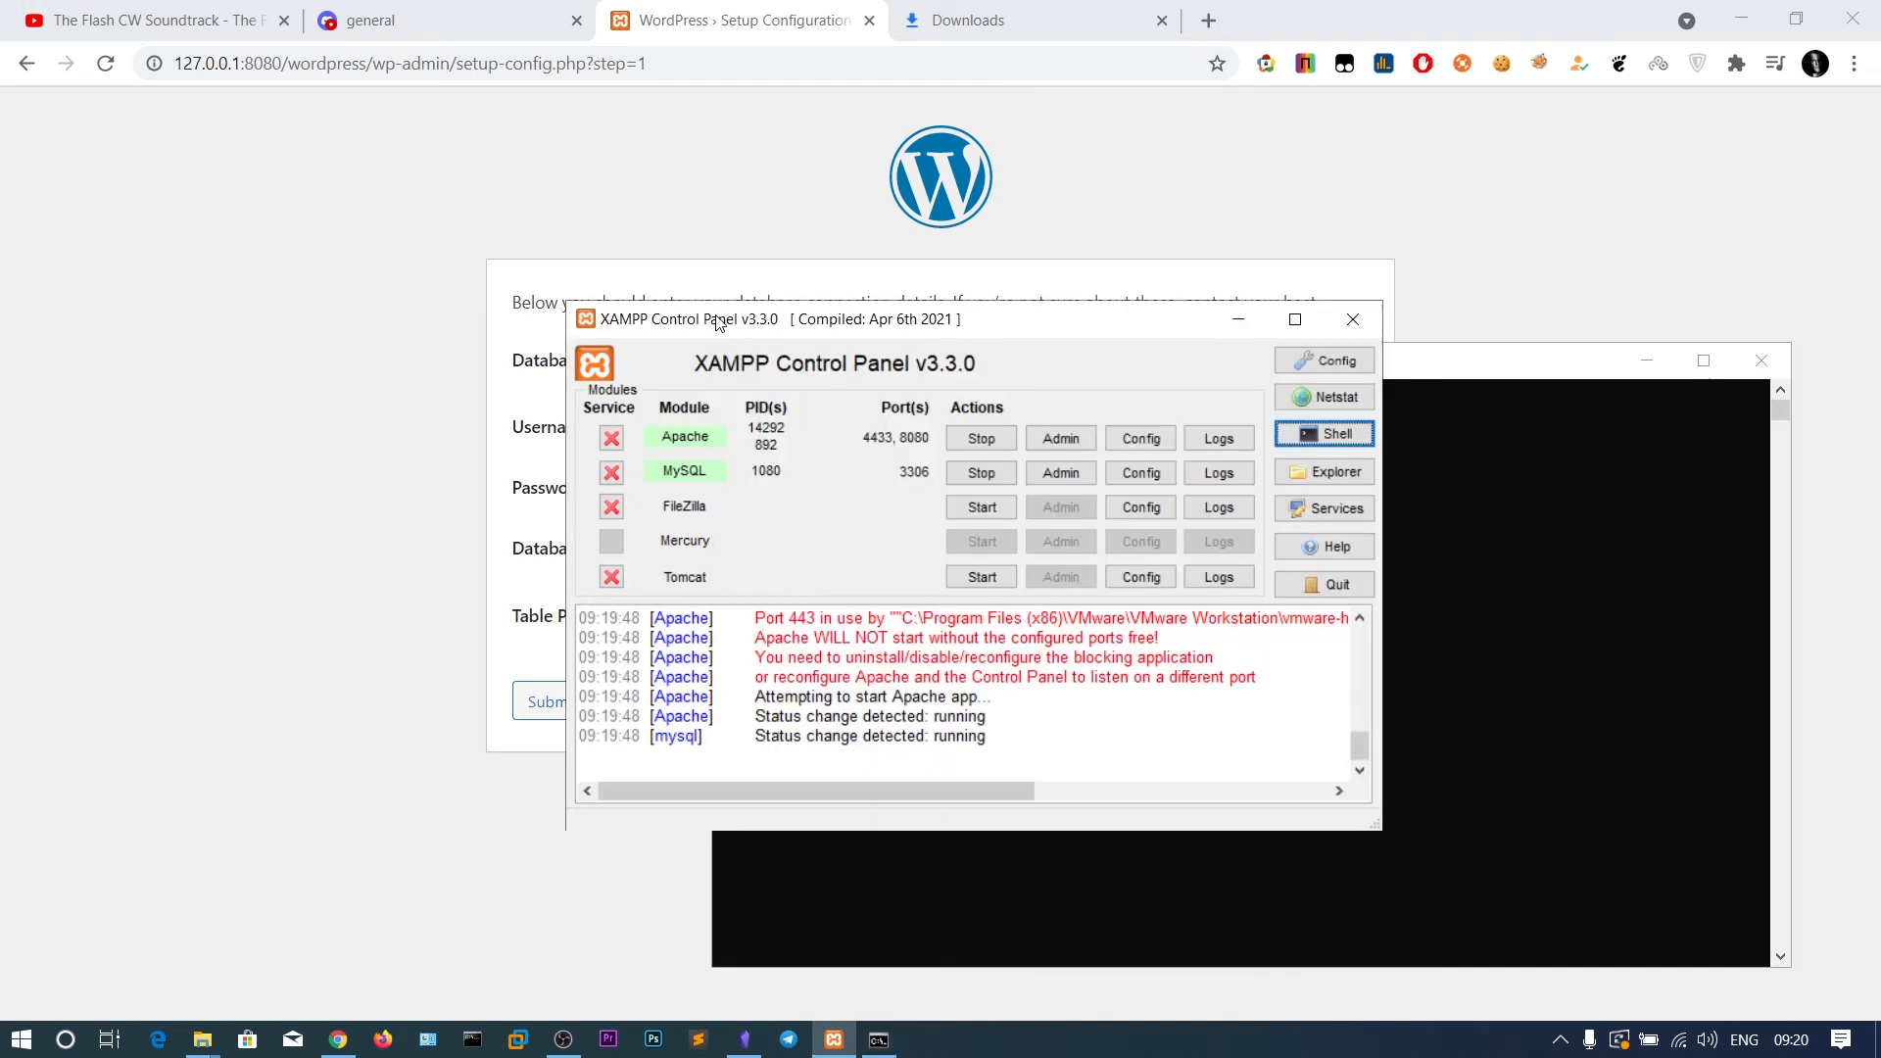
pyautogui.click(1649, 361)
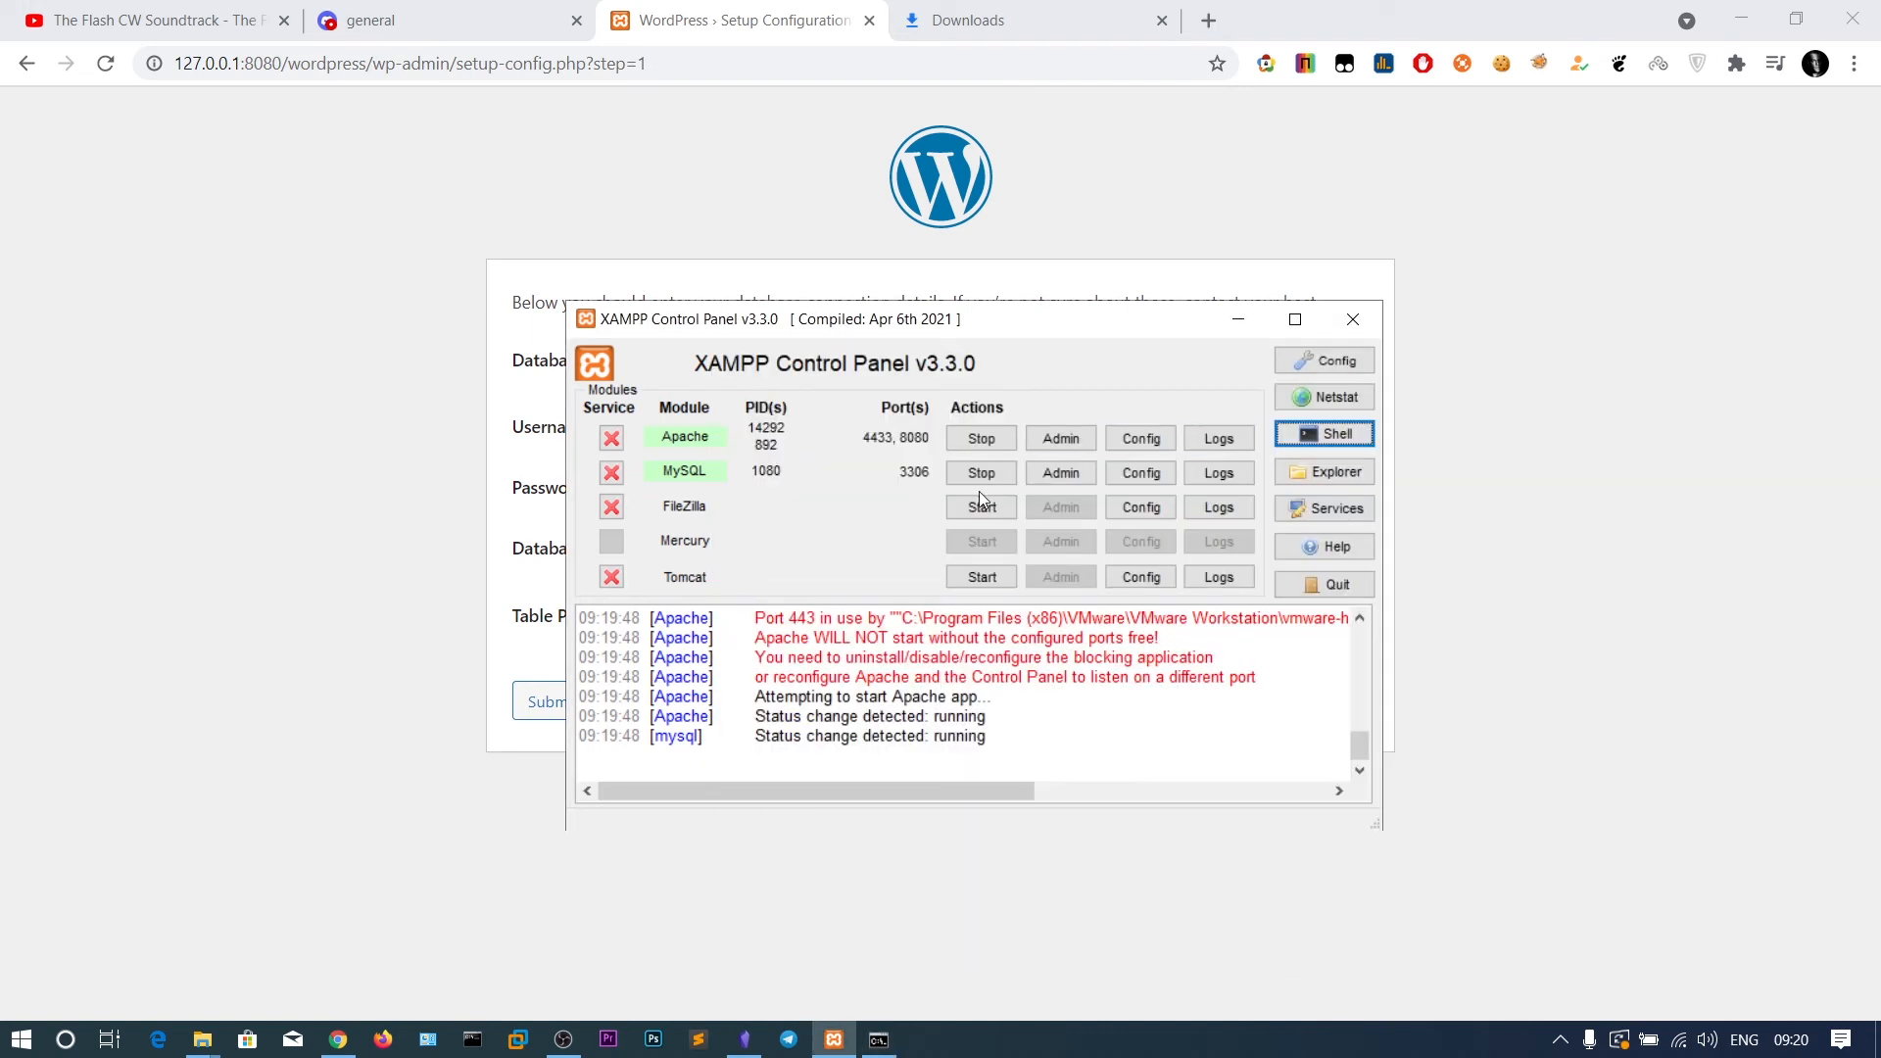
pyautogui.click(977, 473)
pyautogui.click(974, 477)
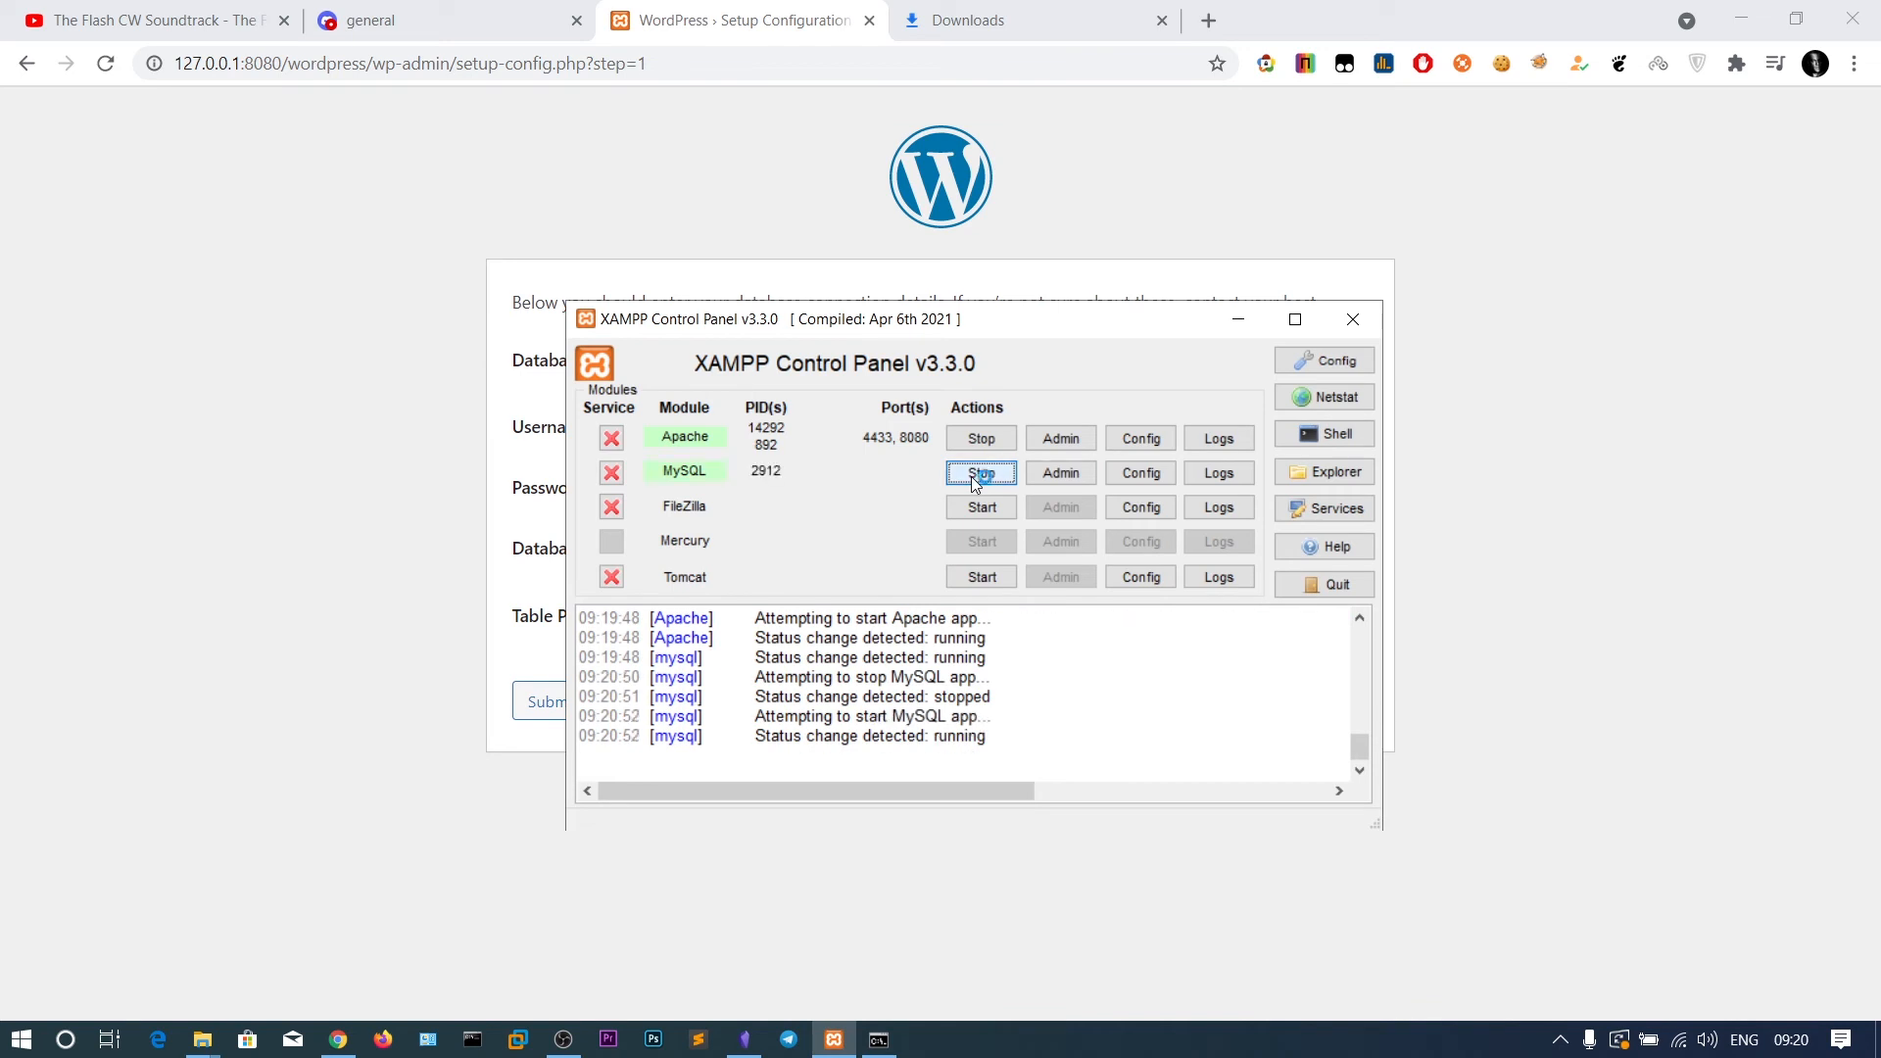
pyautogui.click(311, 534)
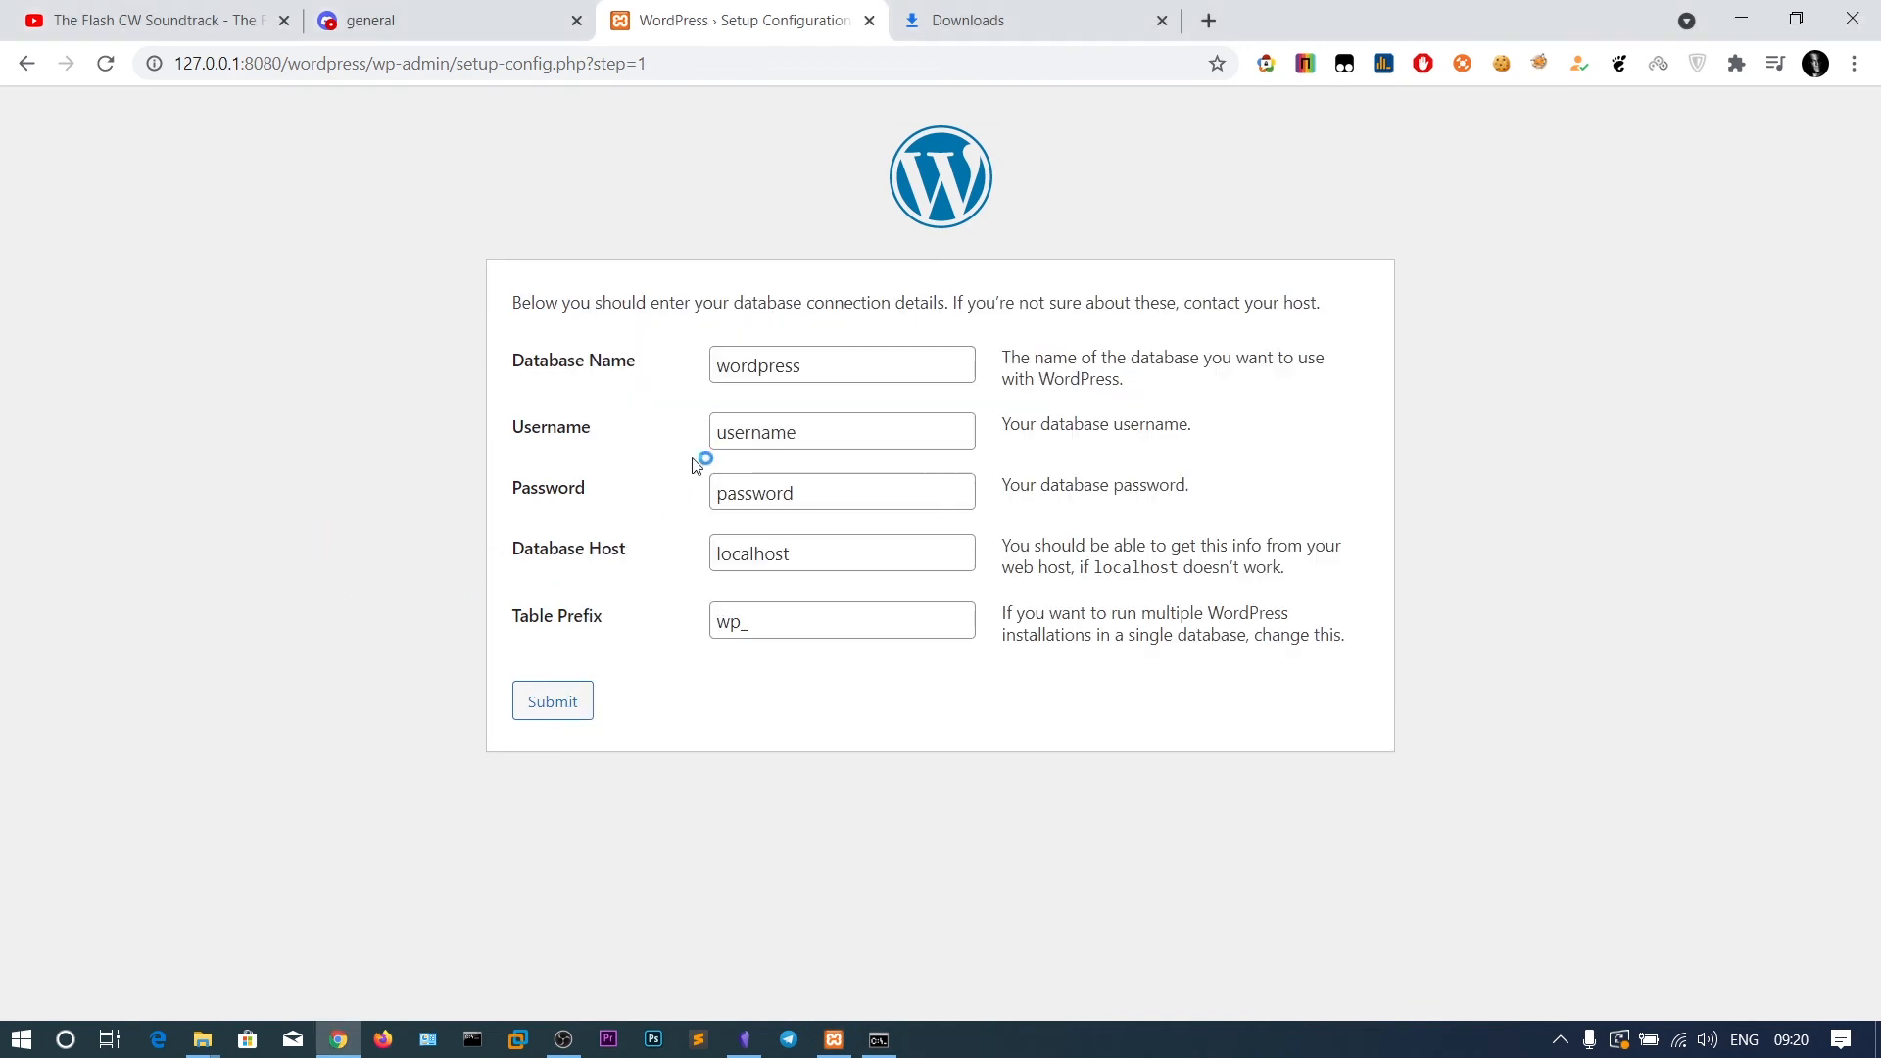
# Enter root as username plus the MySQL password, keep localhost as host, and submit
pyautogui.doubleClick(810, 431)
pyautogui.write('root')
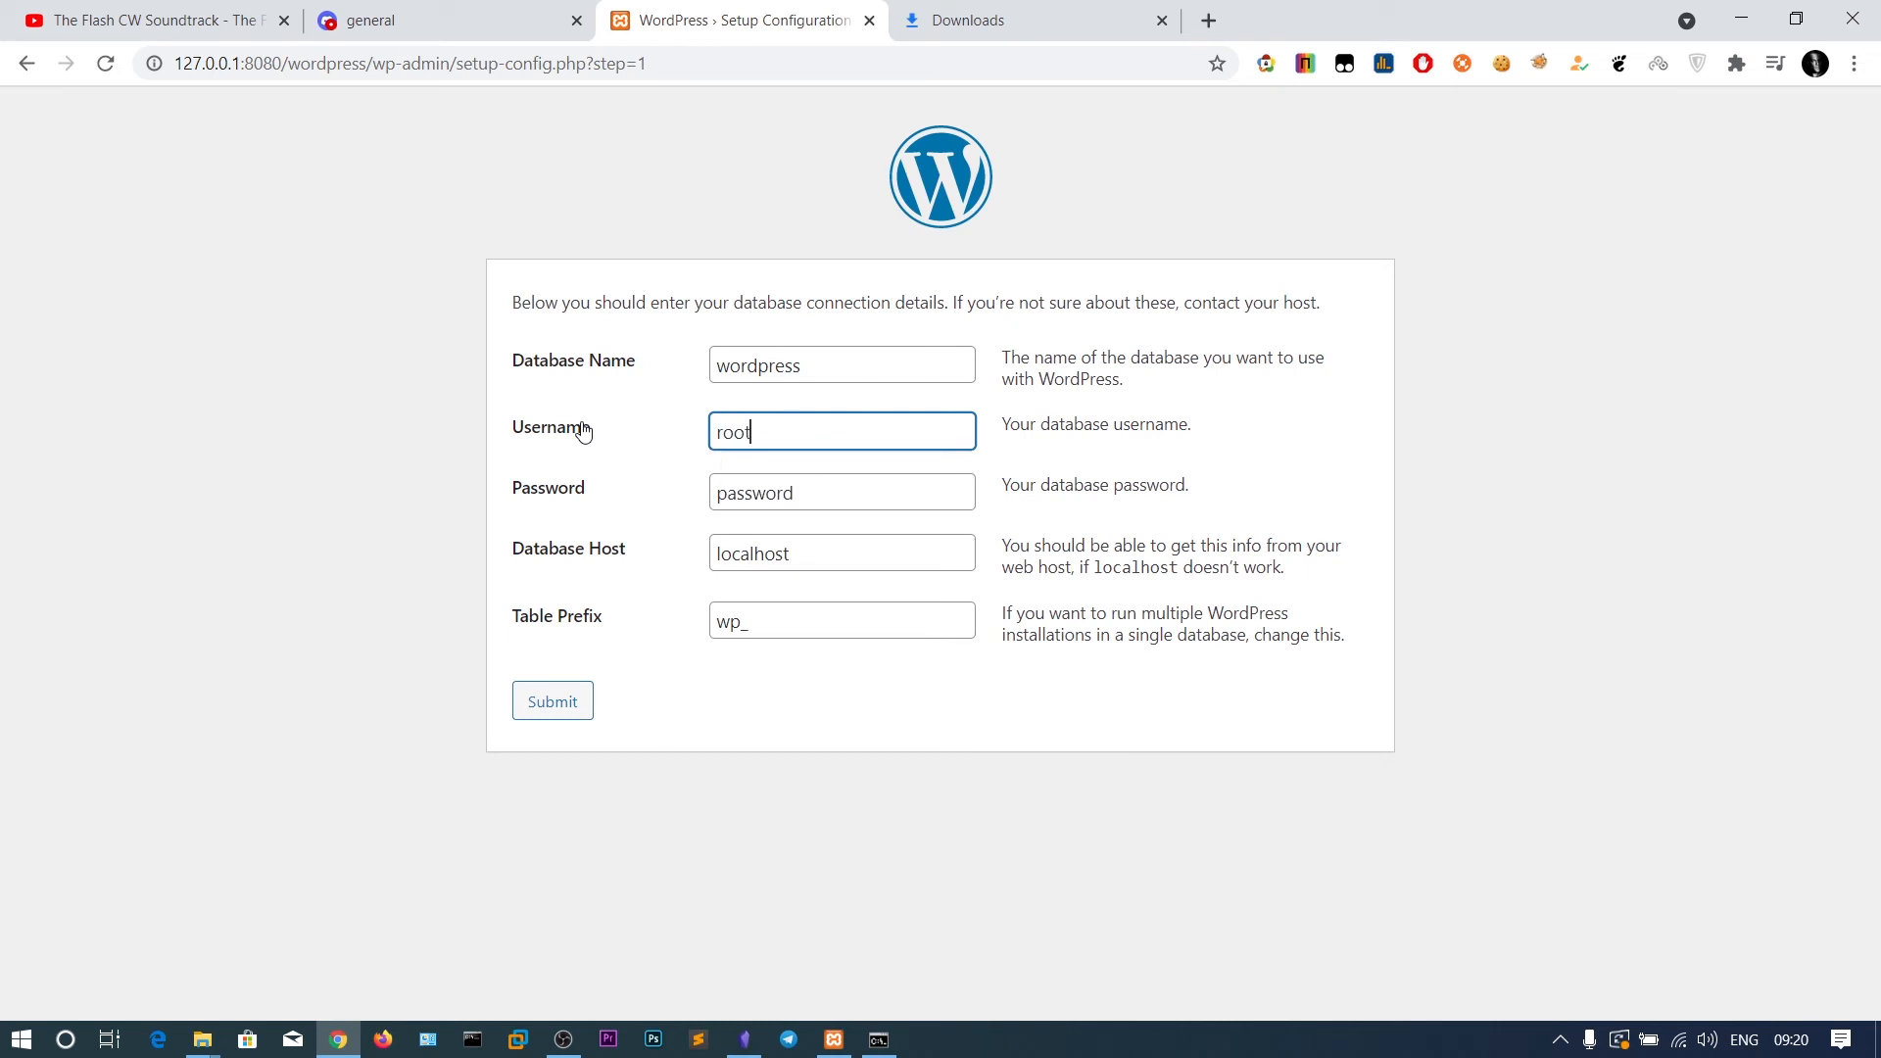
pyautogui.press('Tab')
pyautogui.write('root')
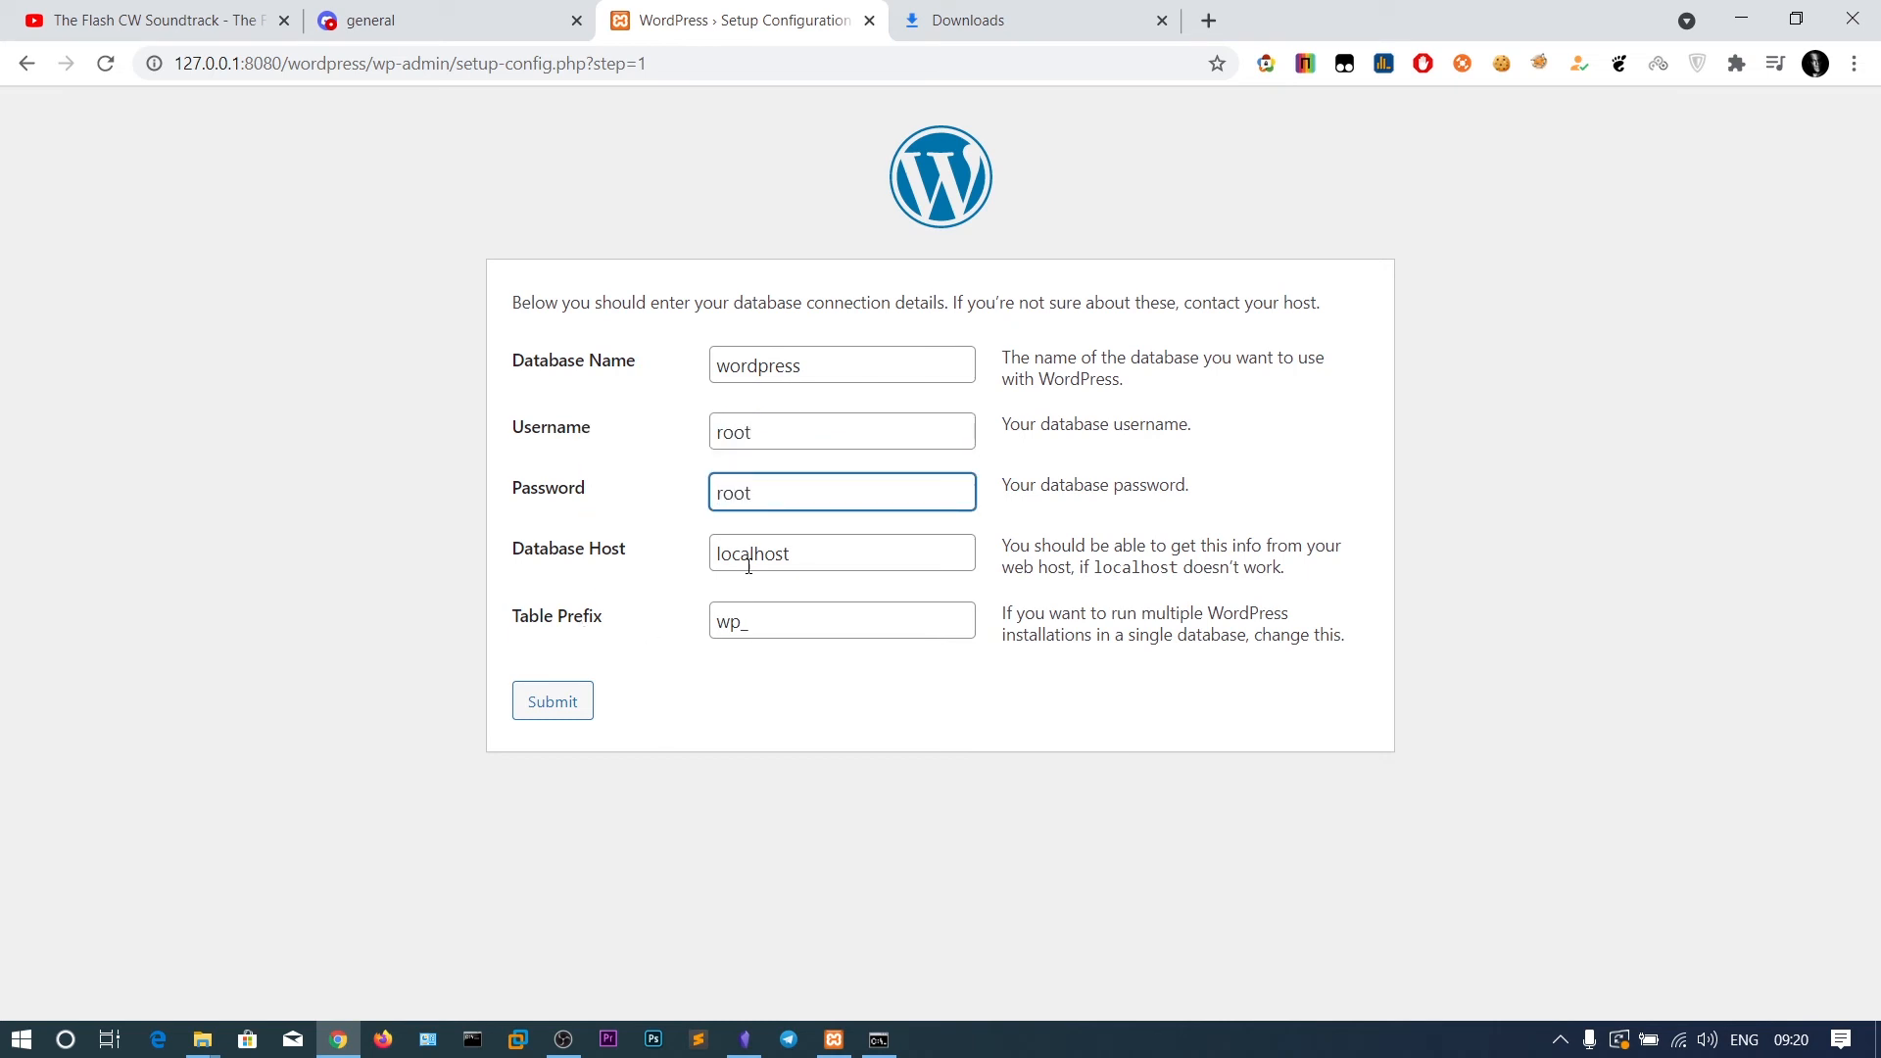
pyautogui.click(806, 554)
pyautogui.moveTo(806, 555); pyautogui.dragTo(579, 573)
pyautogui.click(525, 663)
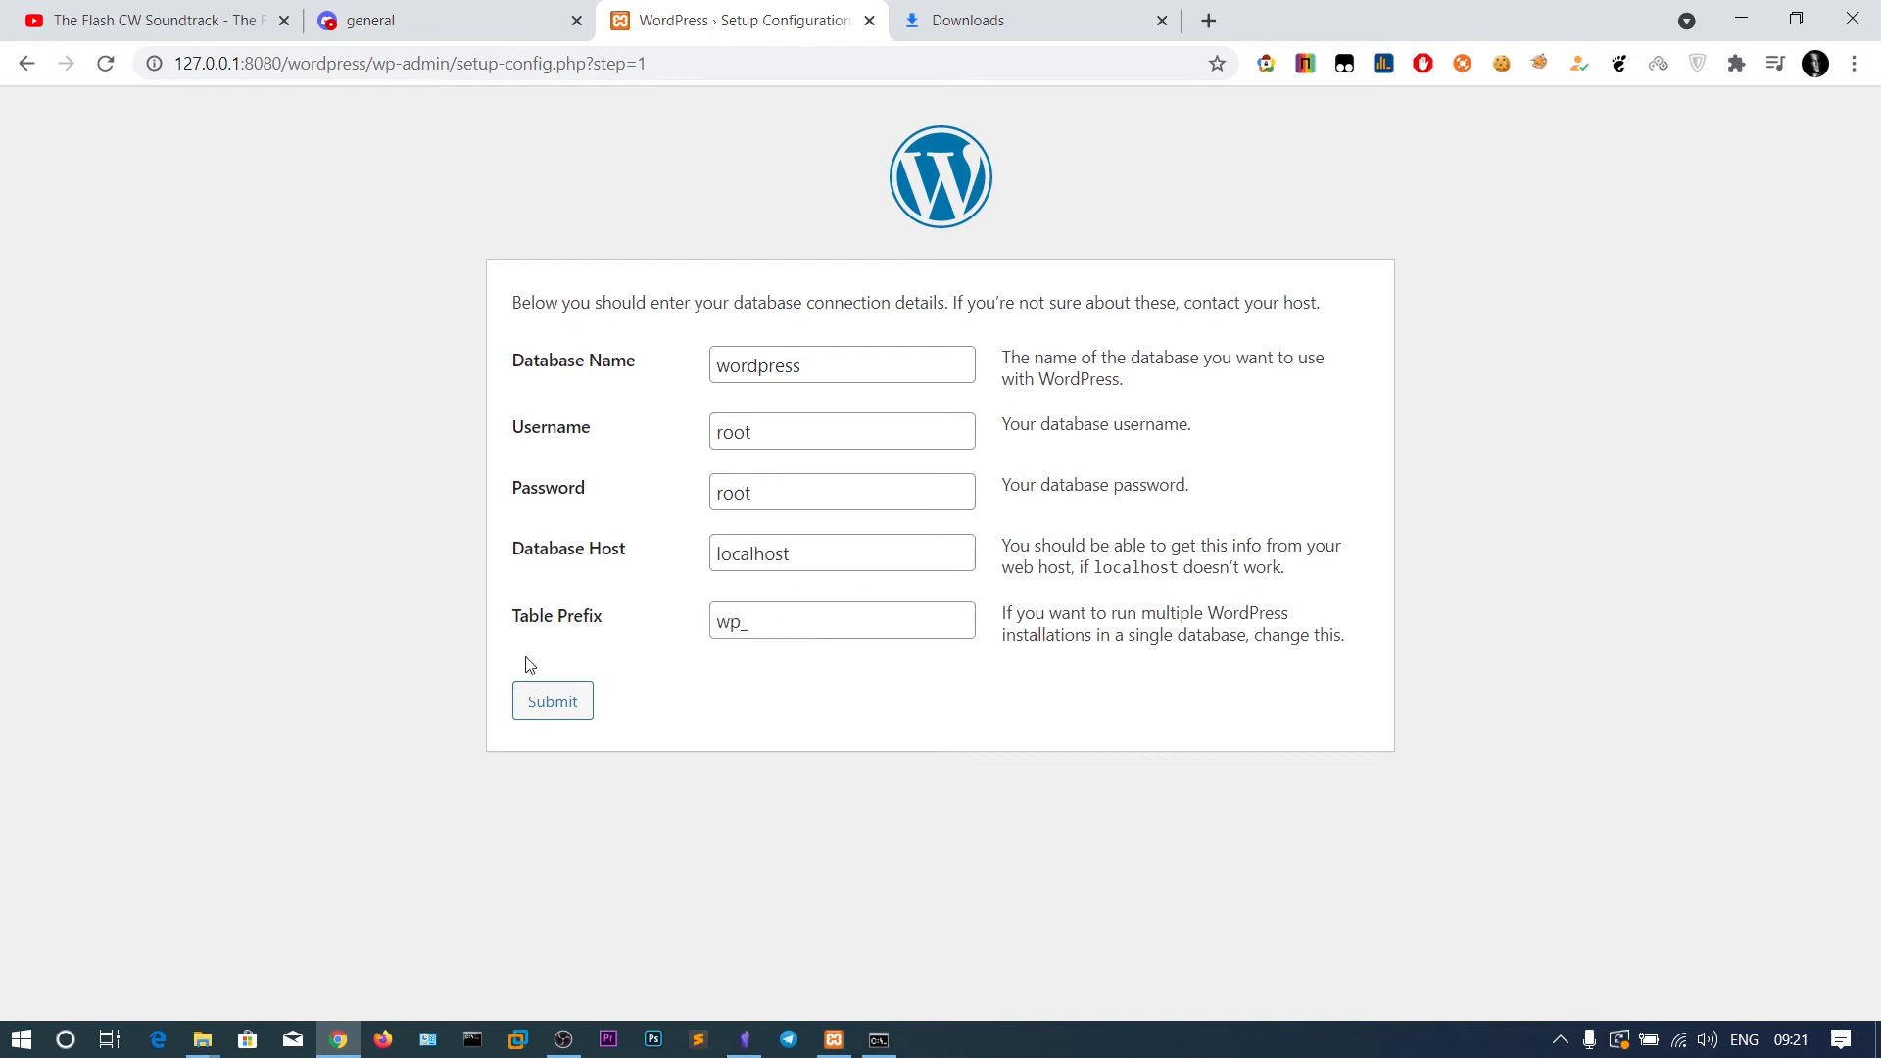
pyautogui.click(558, 696)
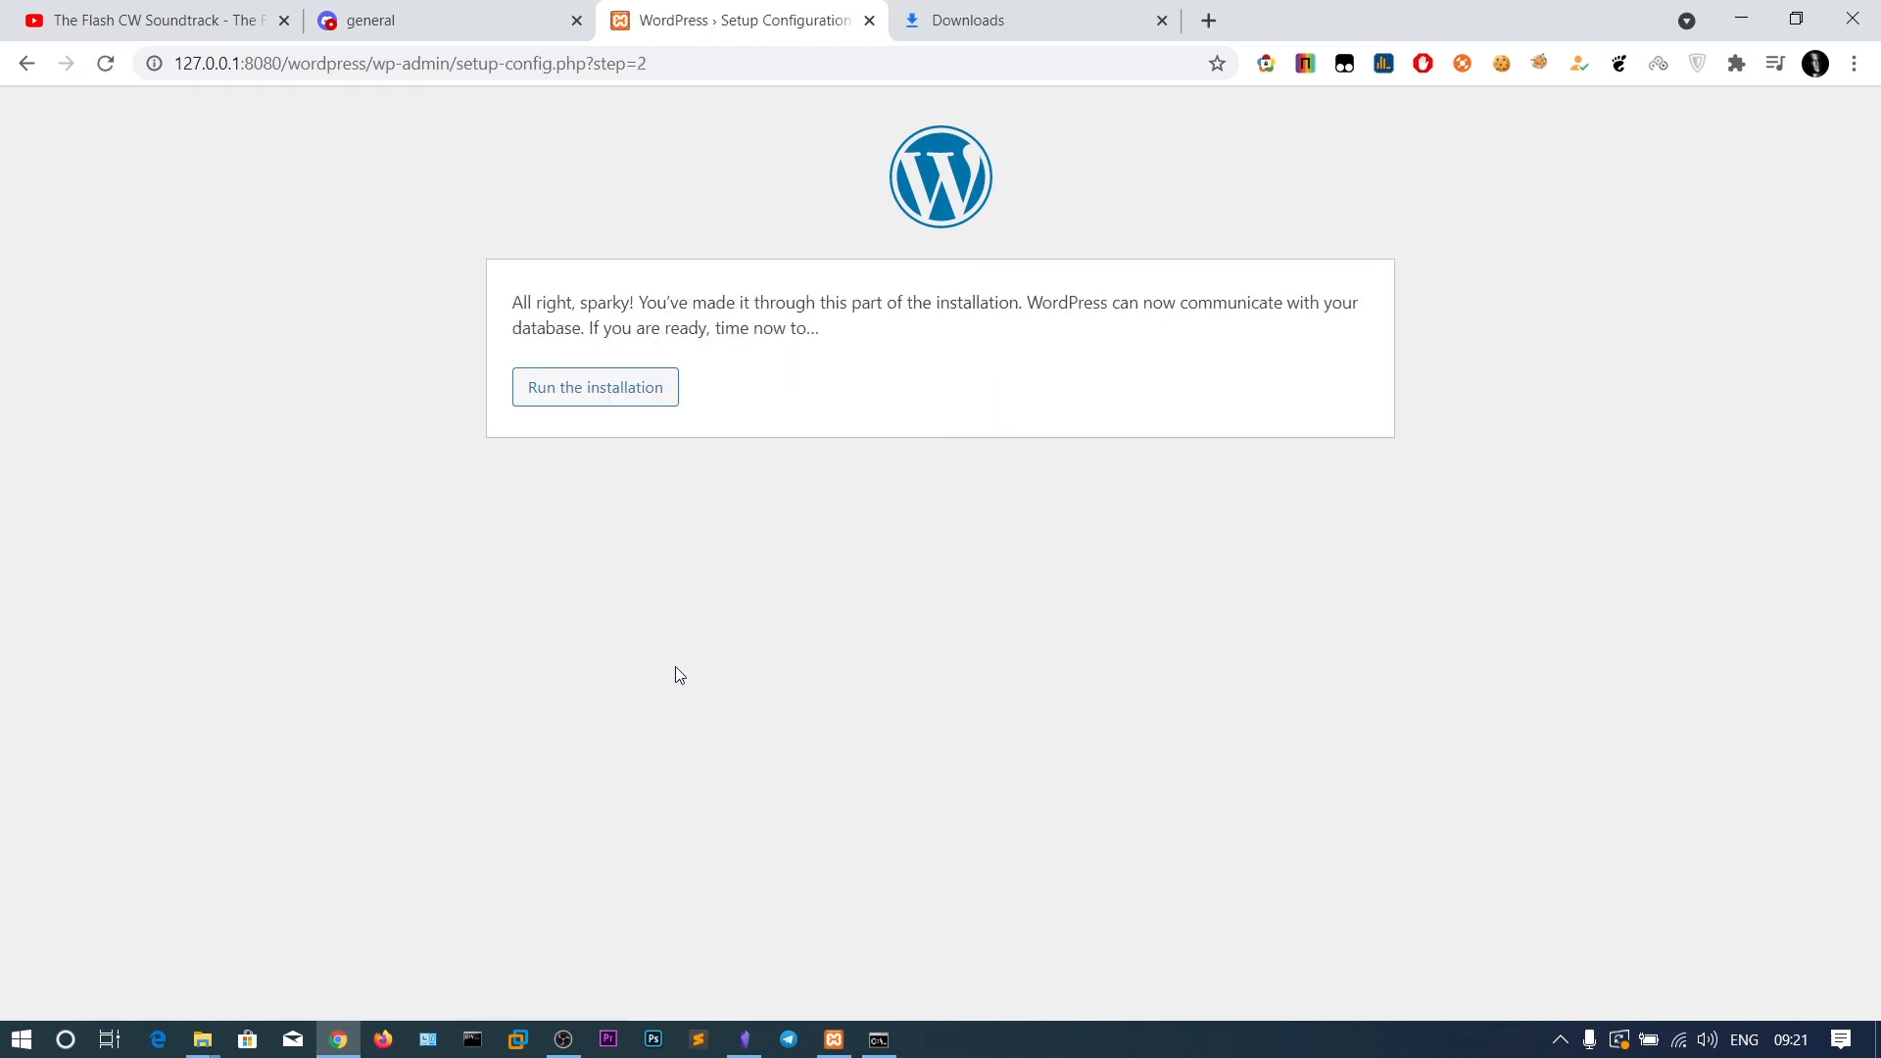
# Run the installation and enter site title Tech69, username admin, and a password
pyautogui.click(615, 396)
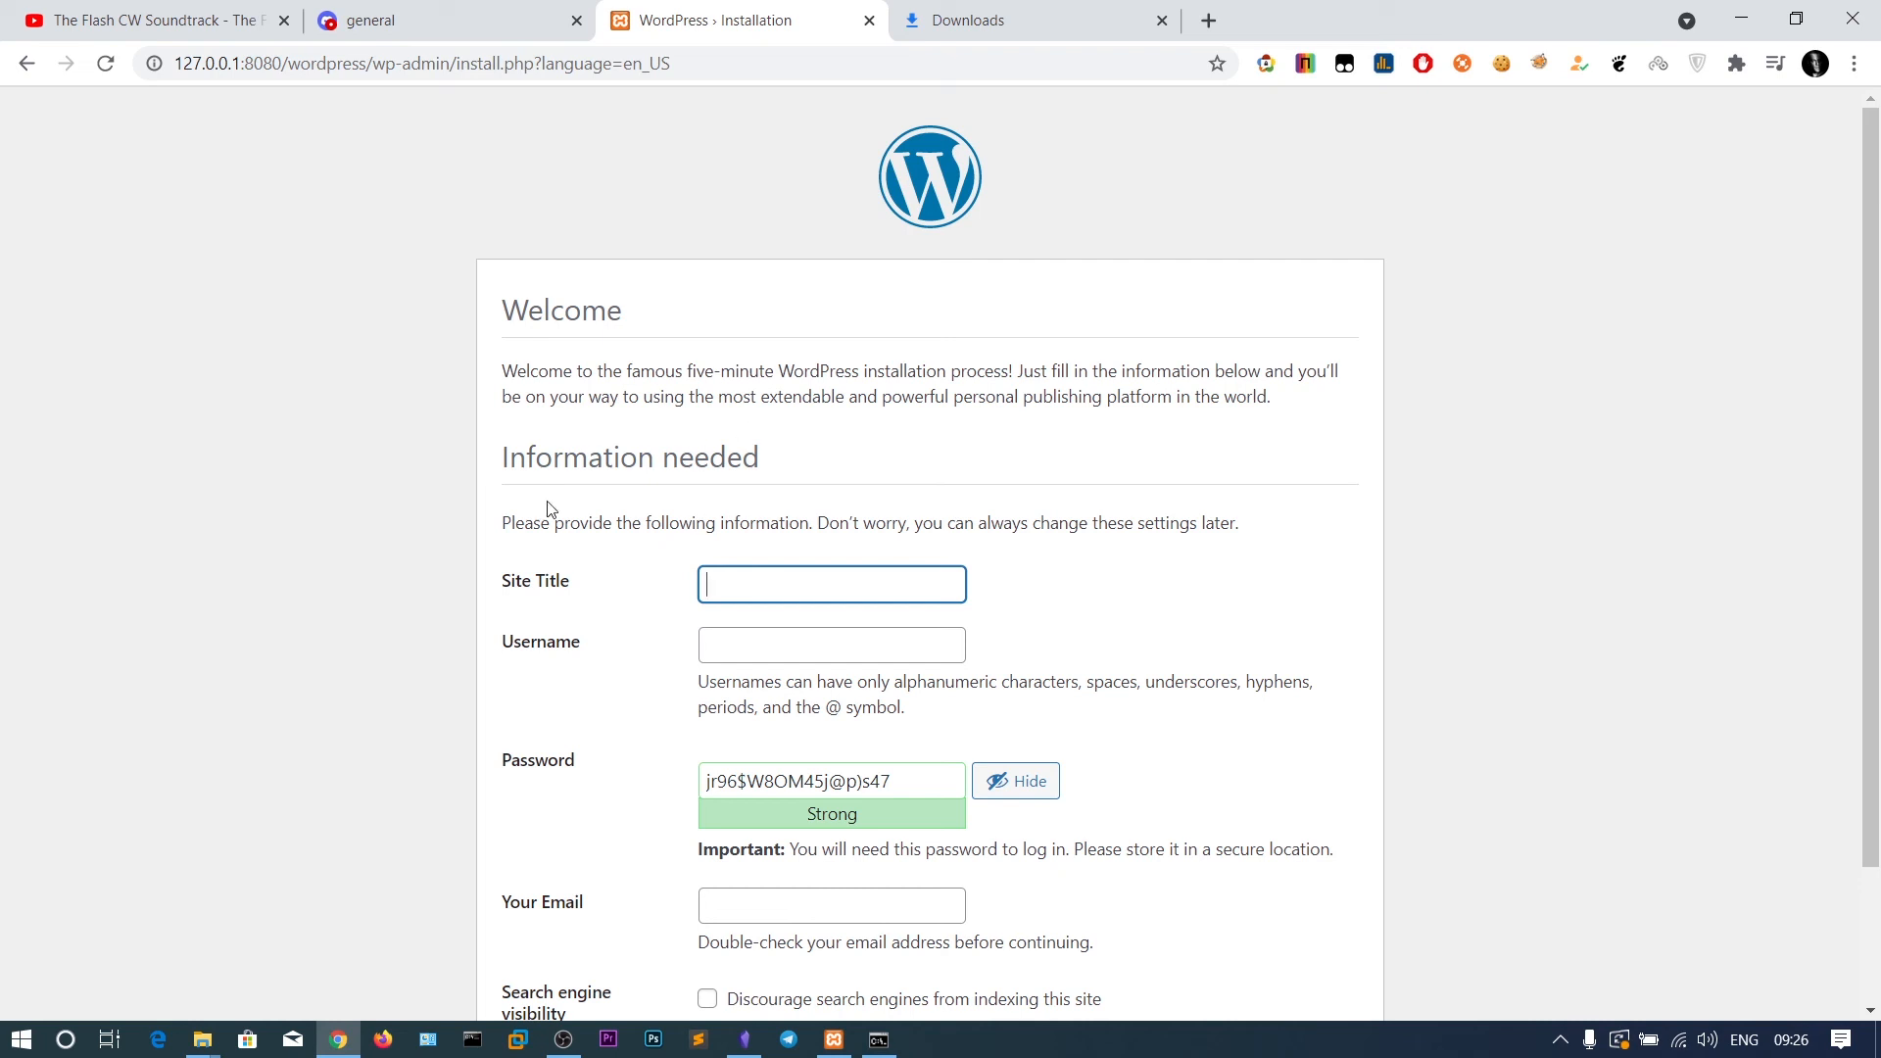
pyautogui.click(794, 582)
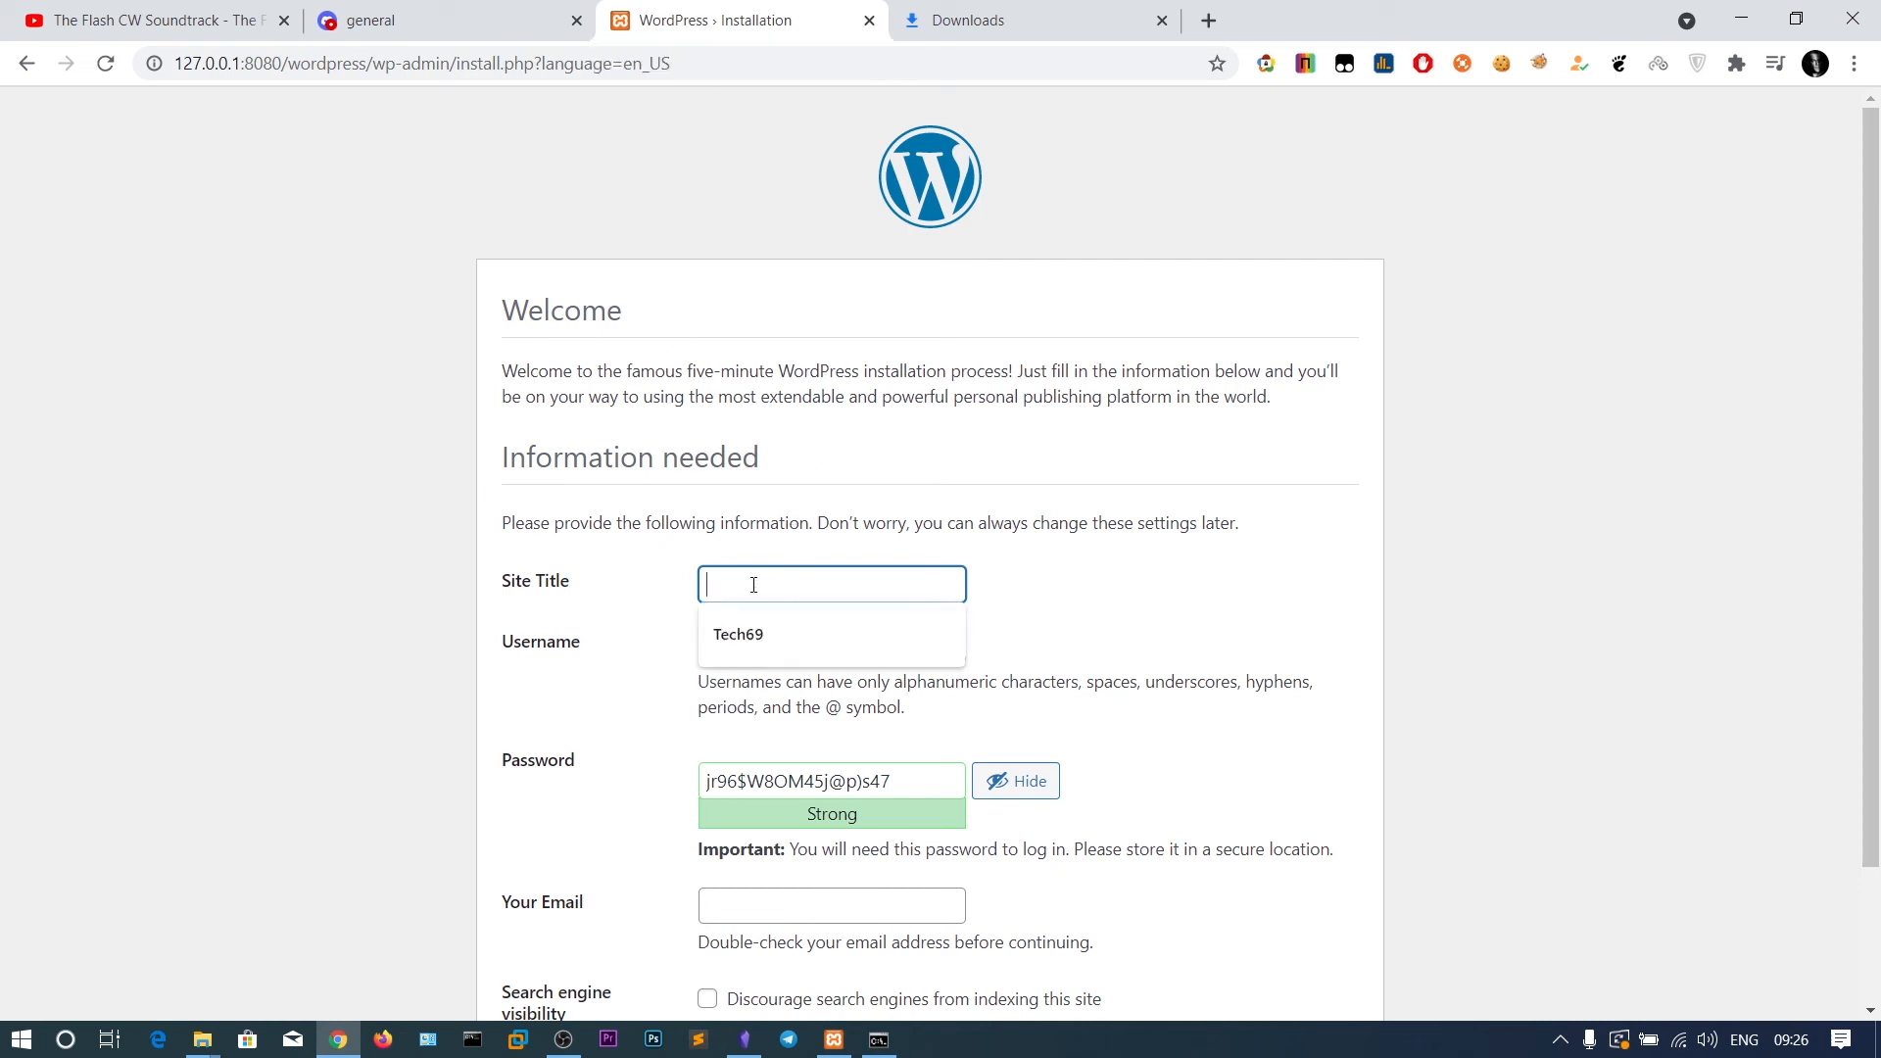
pyautogui.click(774, 627)
pyautogui.click(759, 649)
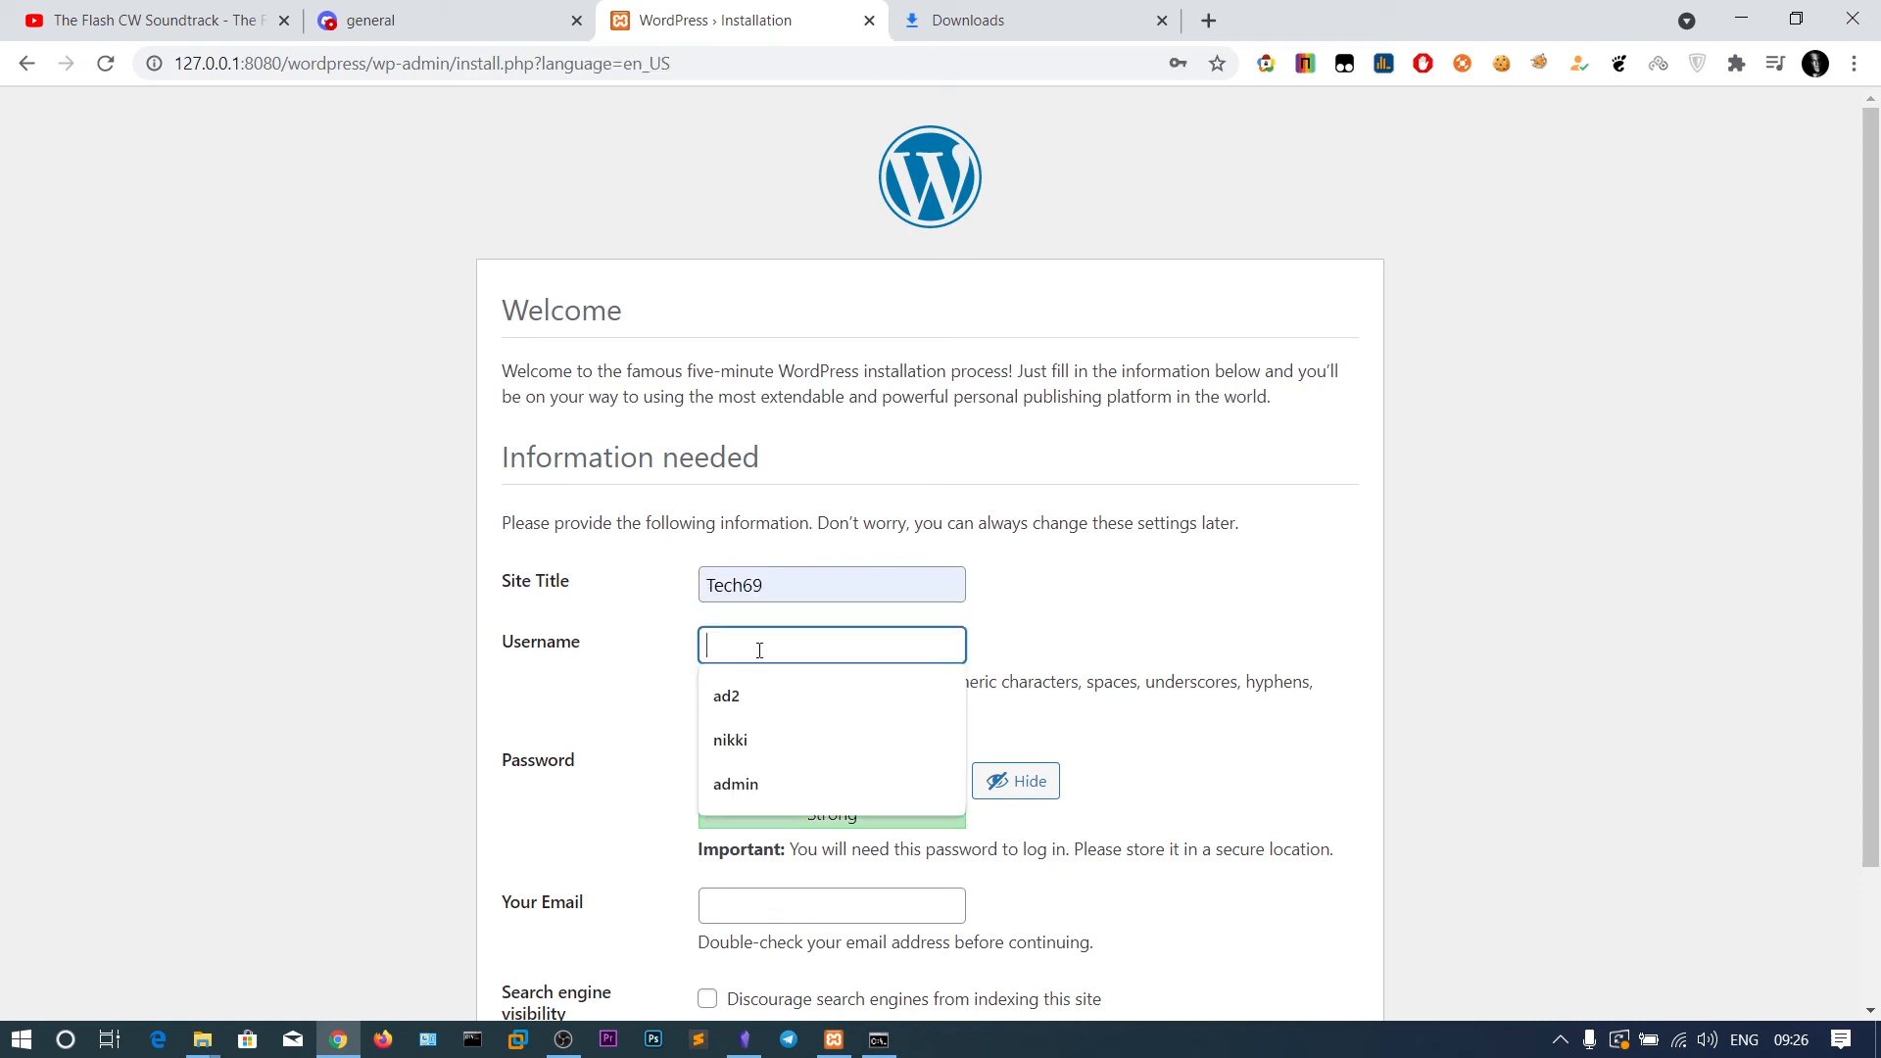
pyautogui.write('admin')
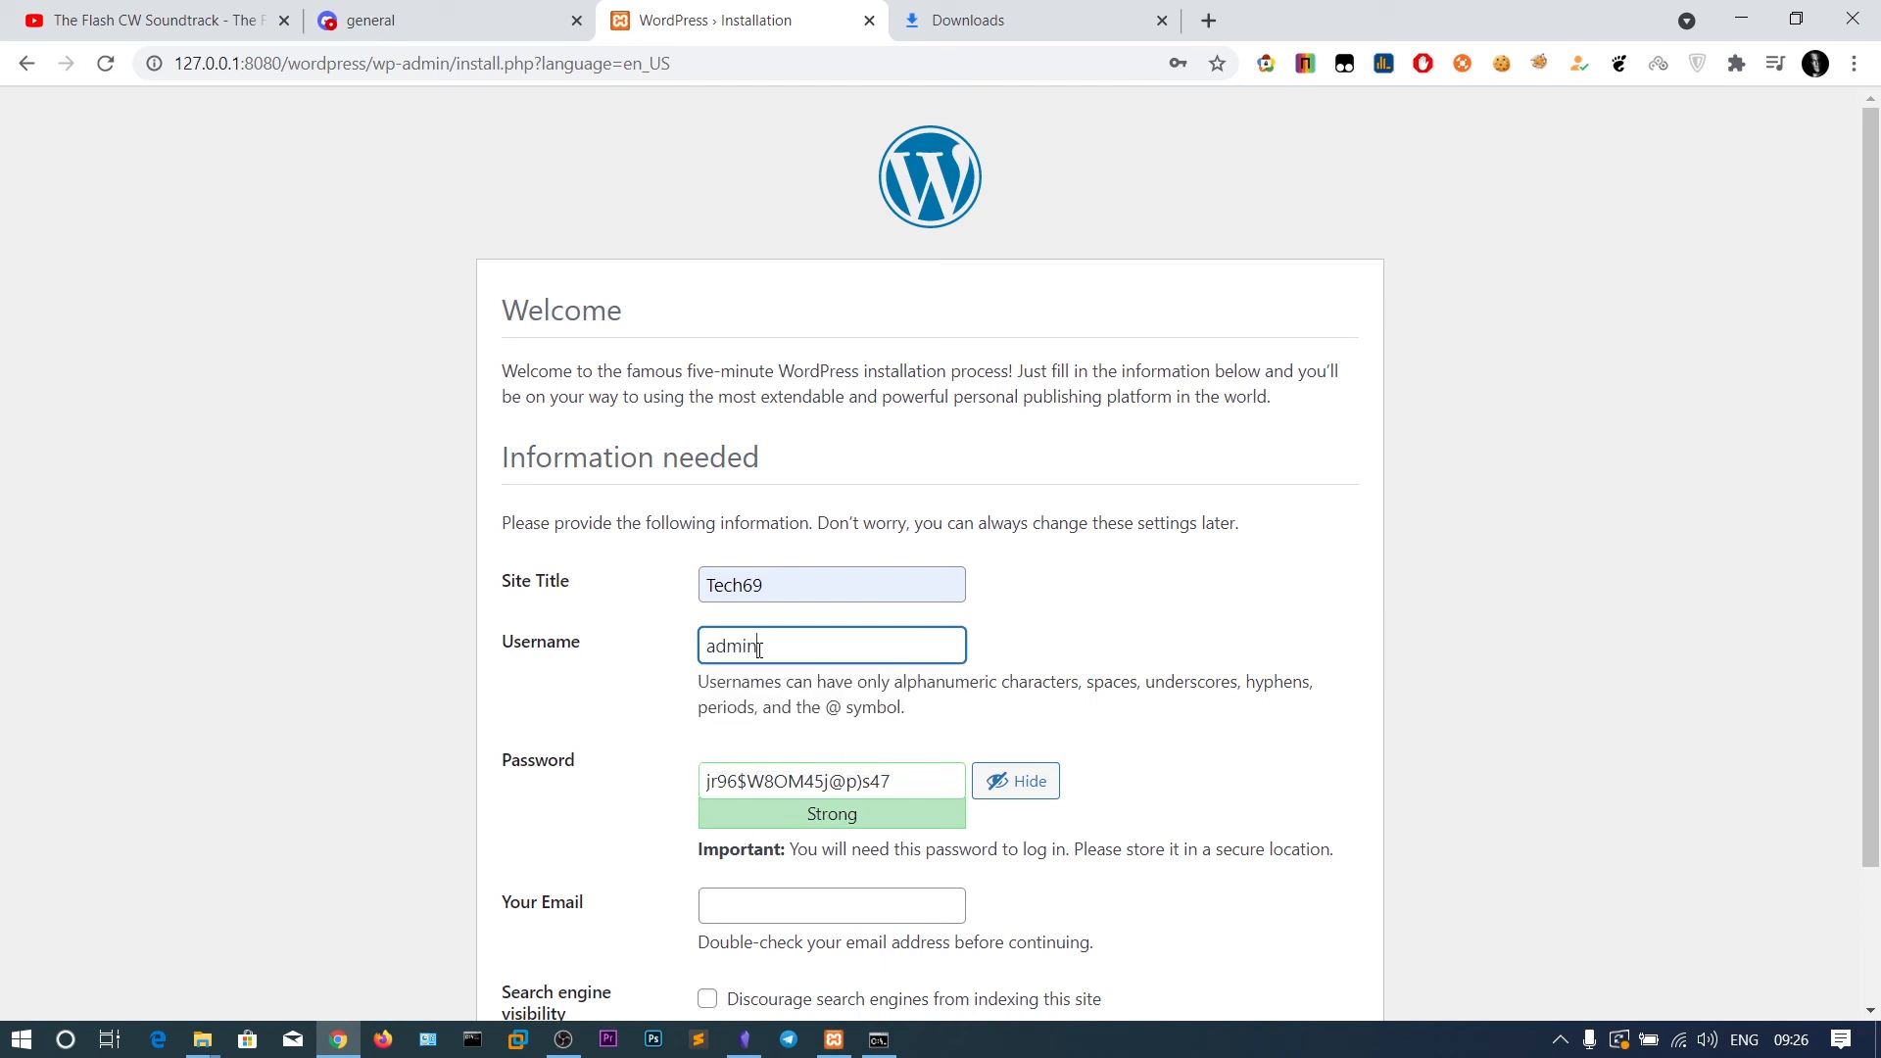
pyautogui.press('Tab')
pyautogui.write('adn')
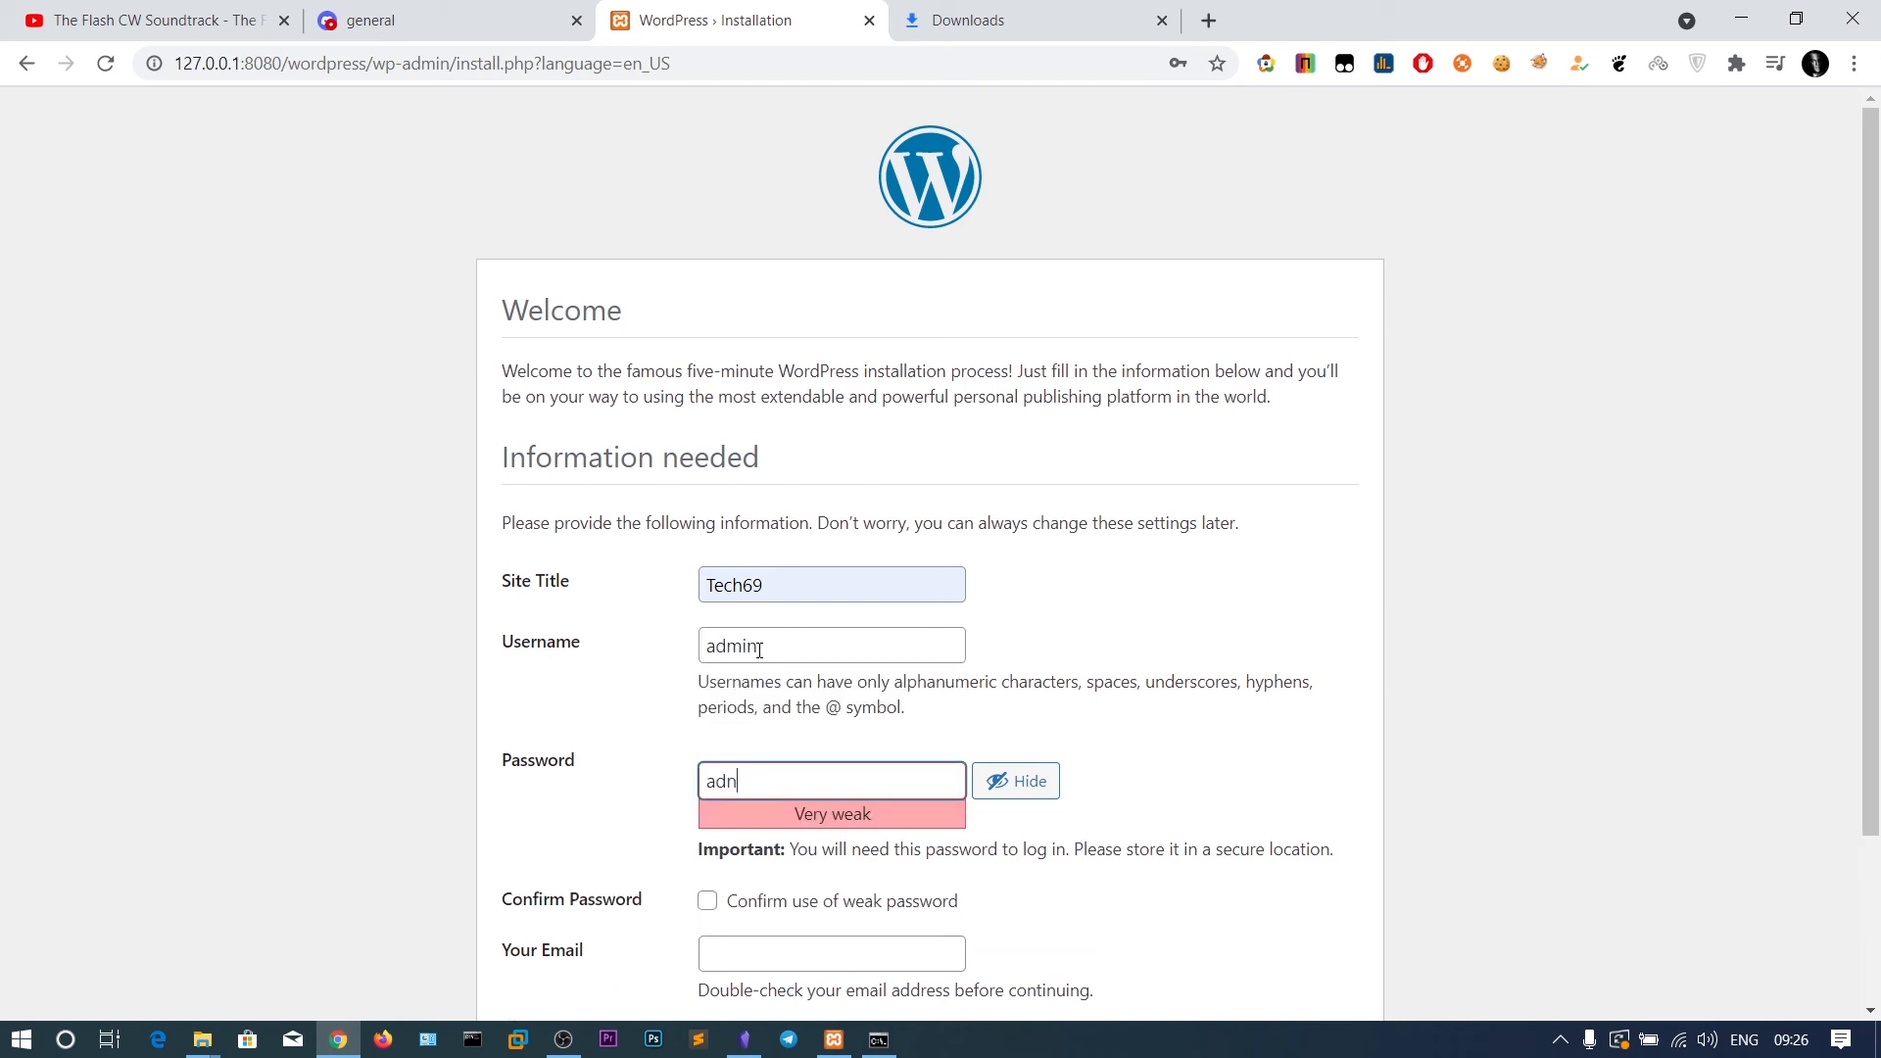
pyautogui.press('BackSpace')
pyautogui.write('min')
# Confirm the weak password, fill in the saved e-mail address, and install WordPress
pyautogui.scroll(-3, 710, 742)
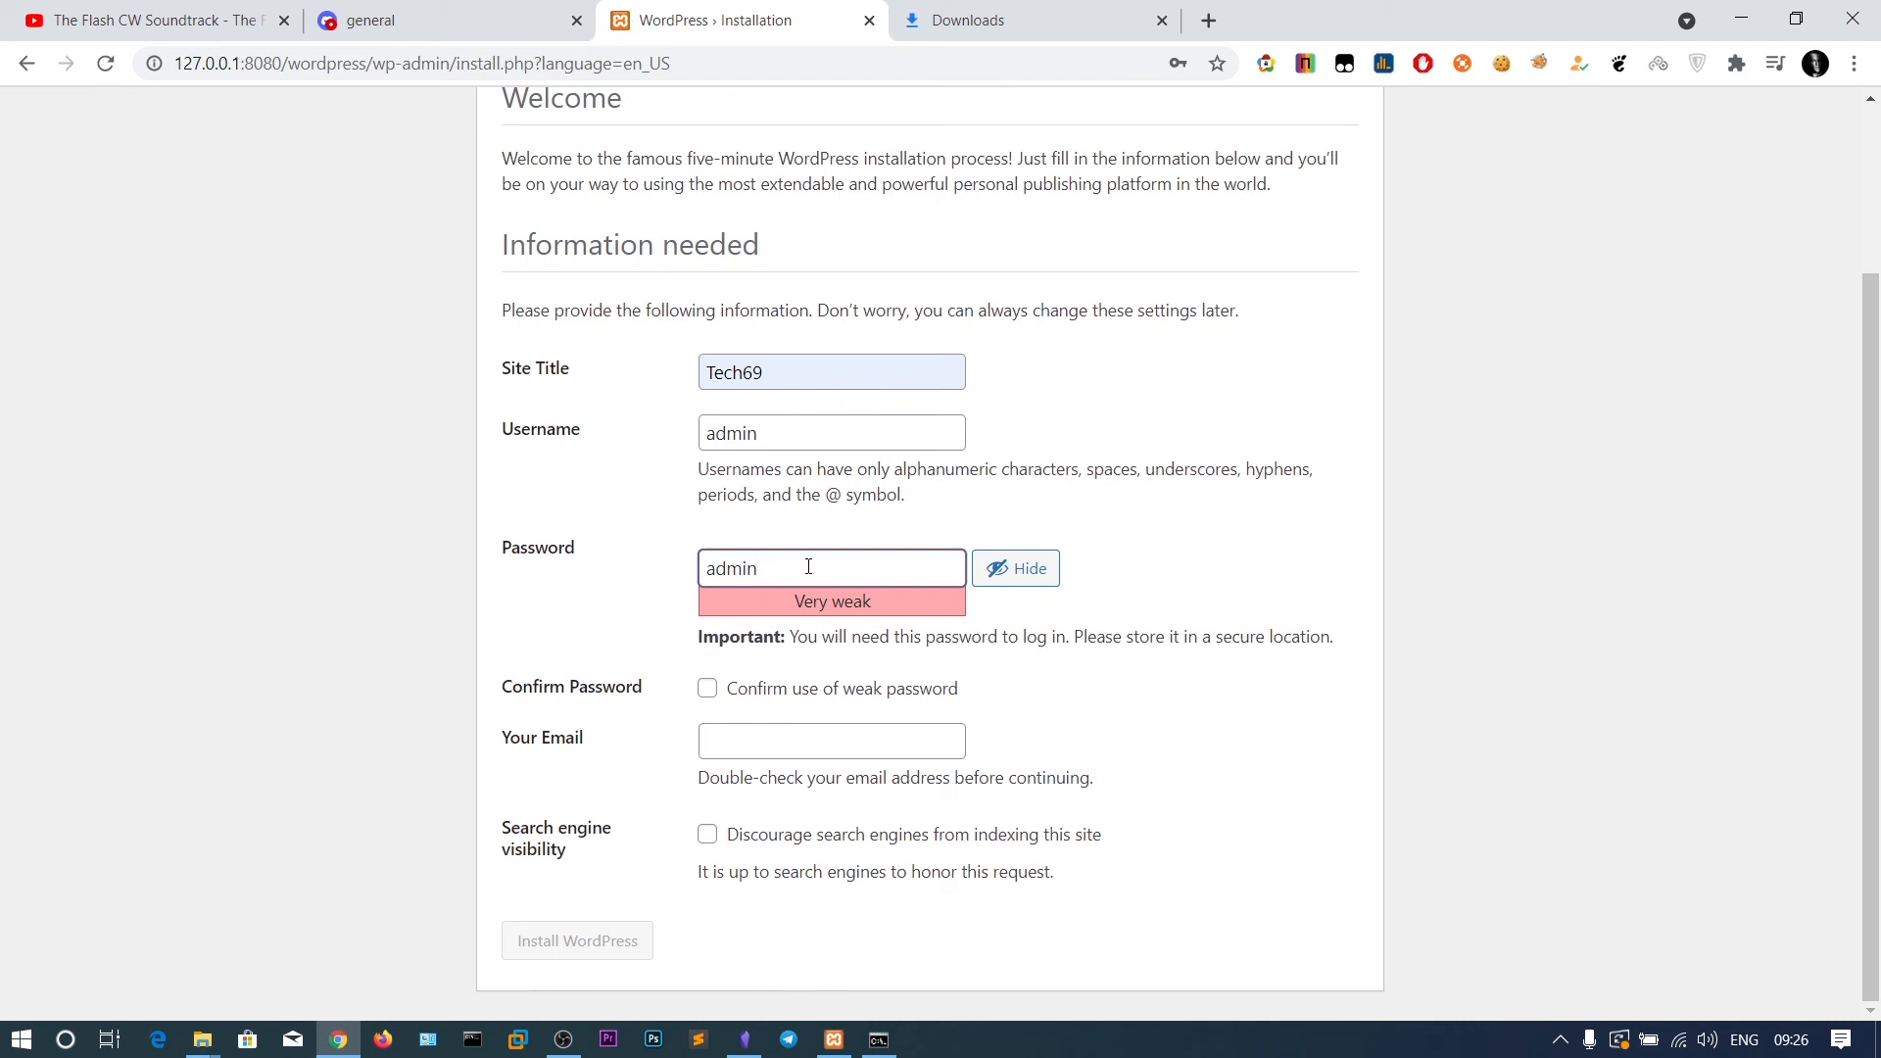
pyautogui.click(710, 687)
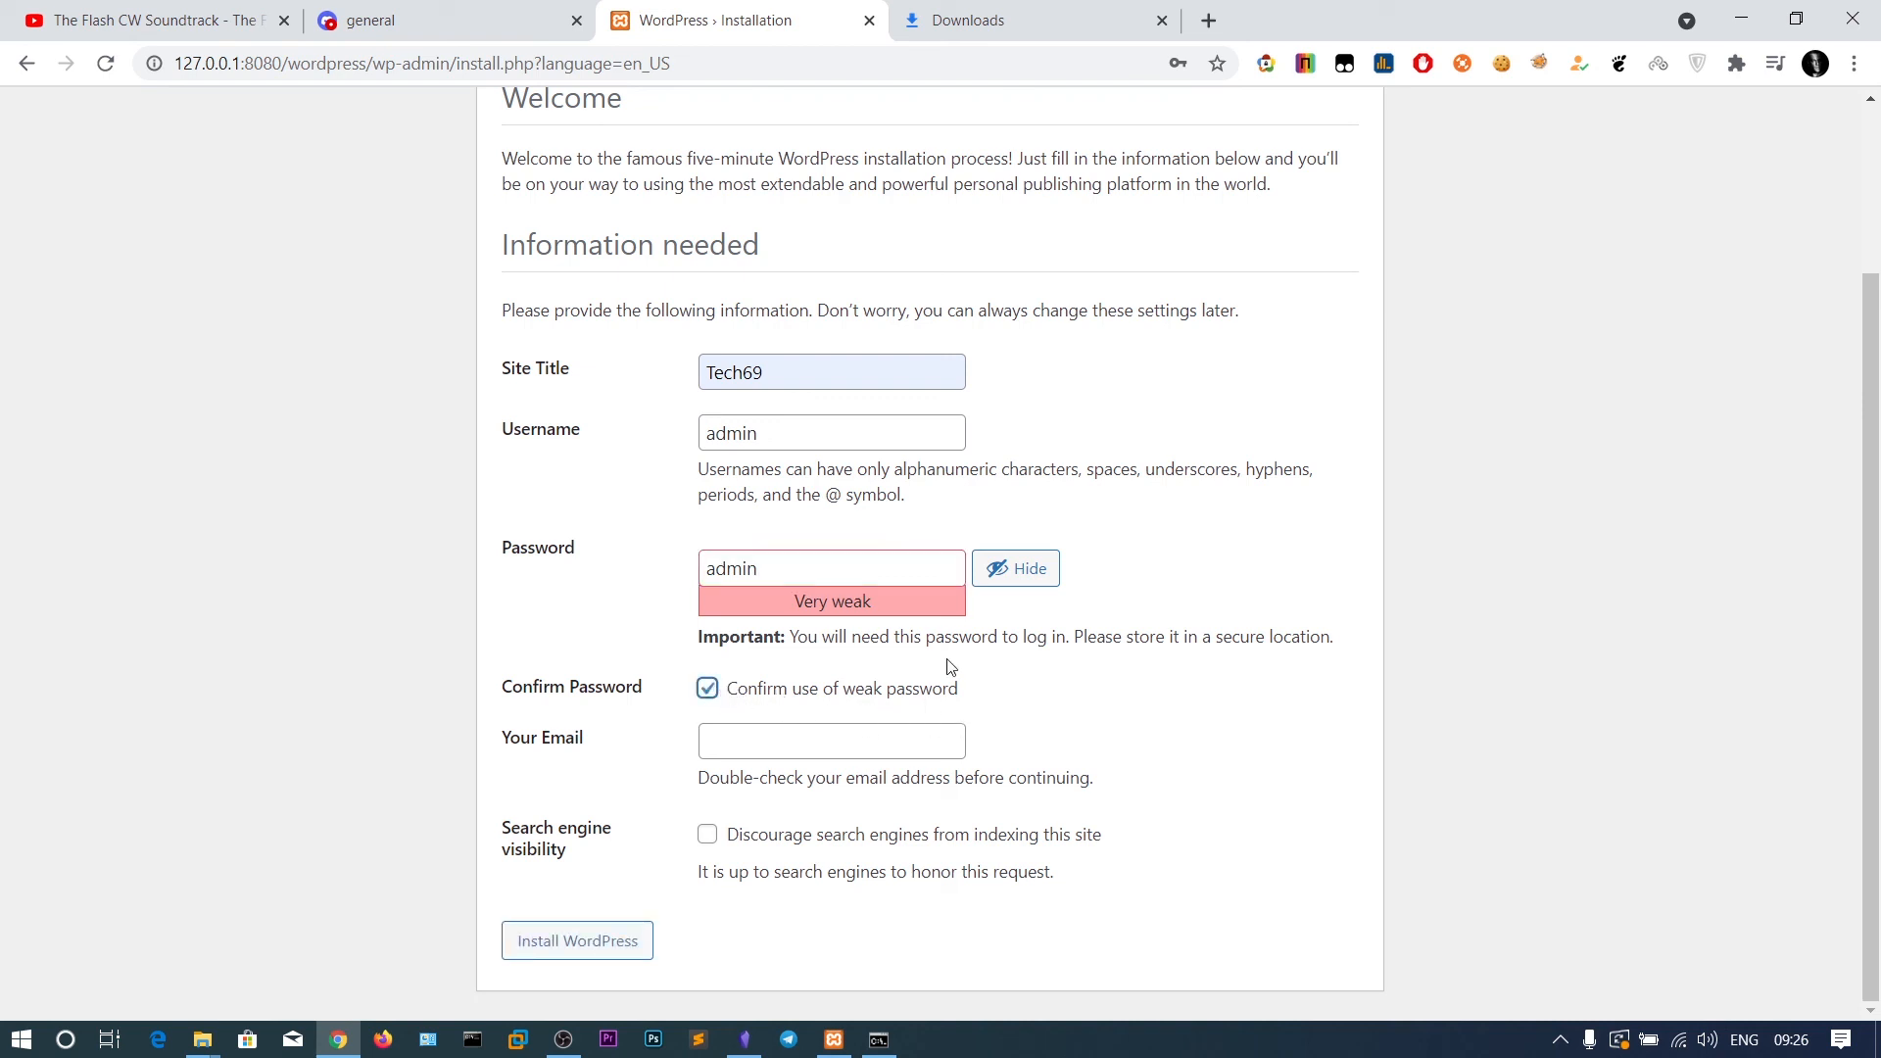
pyautogui.click(745, 748)
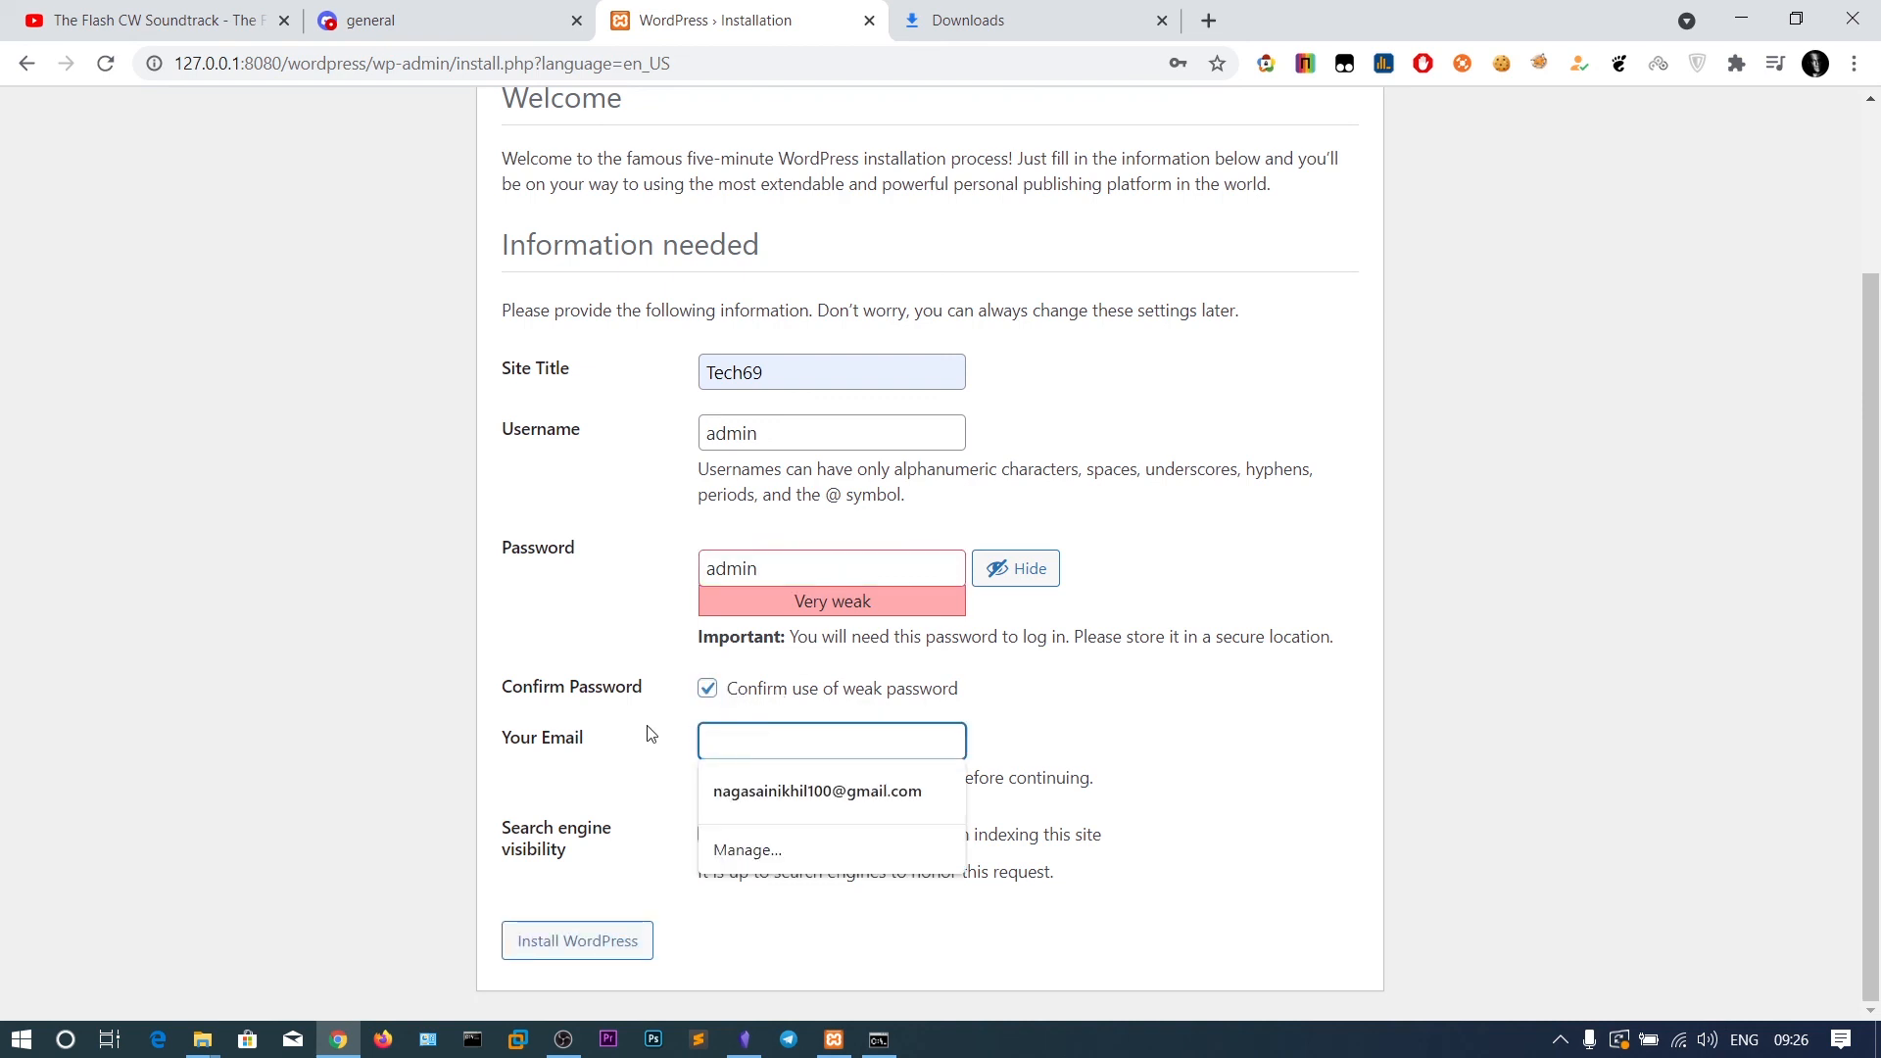
pyautogui.click(734, 738)
pyautogui.write('tec')
pyautogui.press('Down')
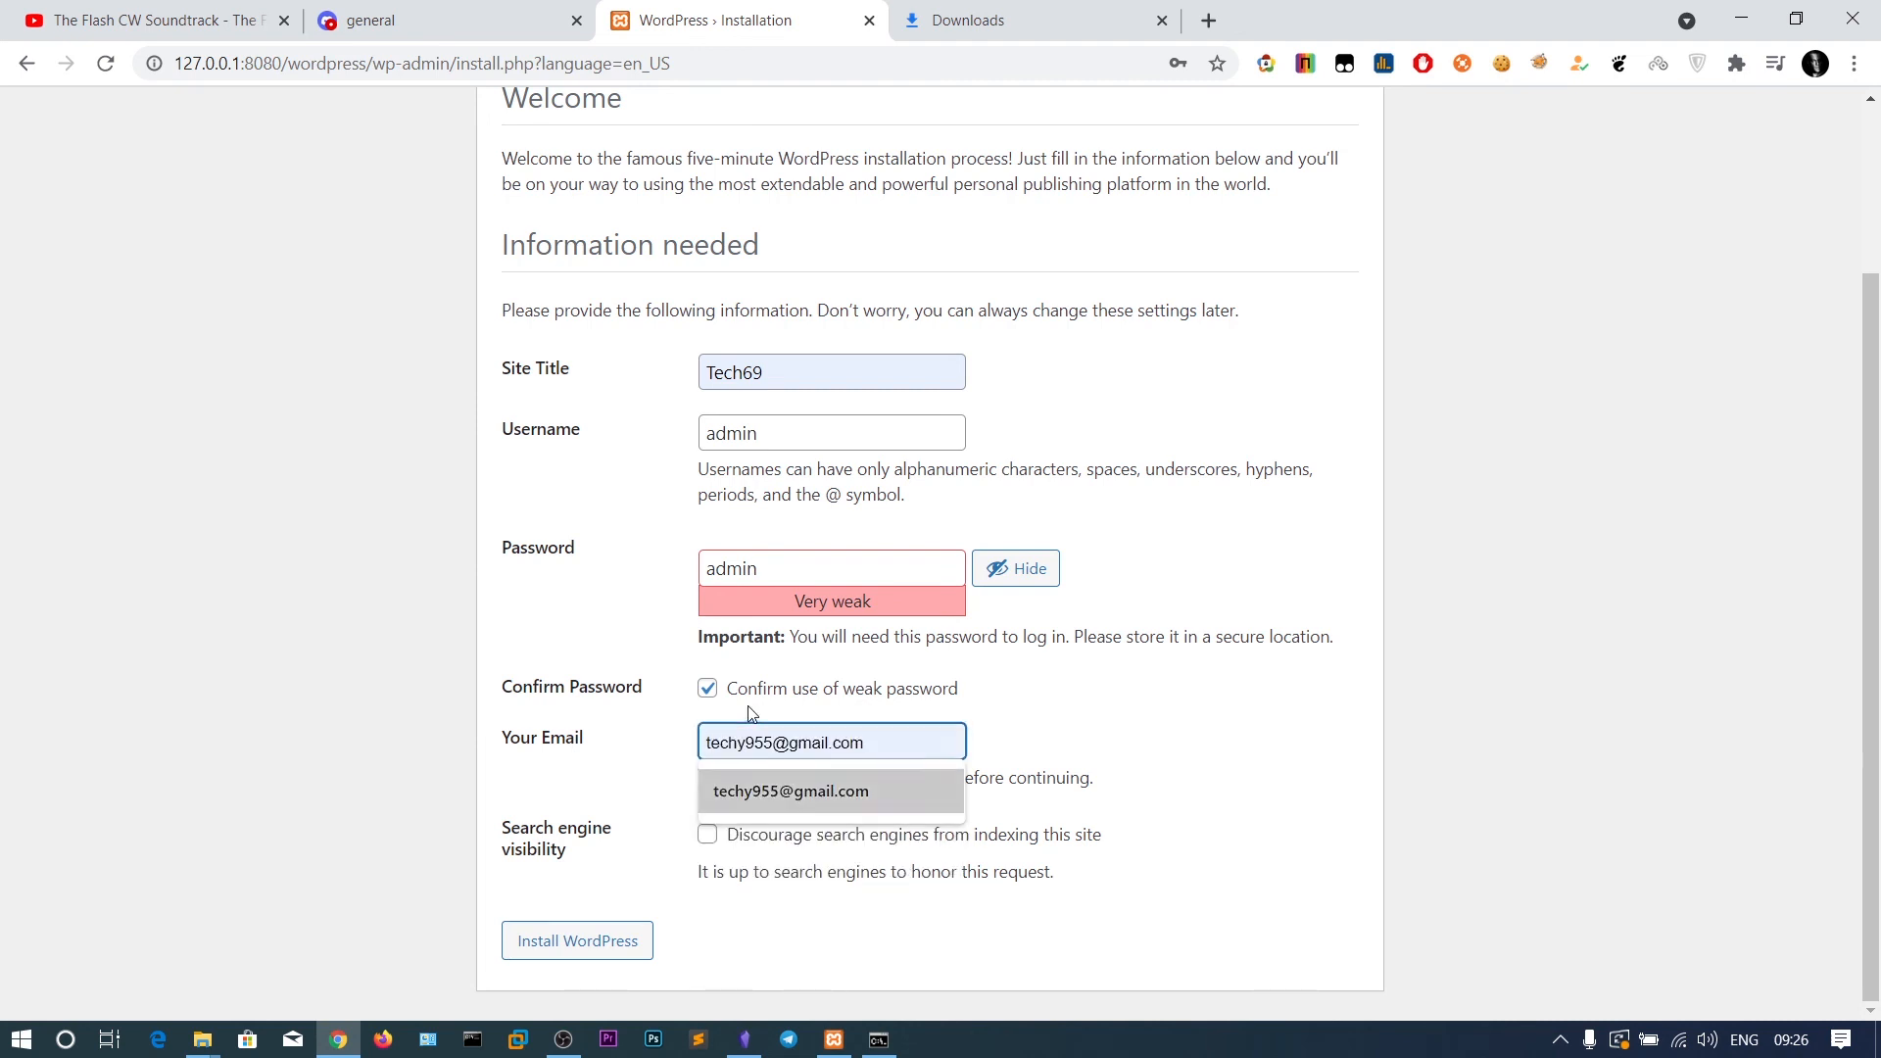
pyautogui.press('Return')
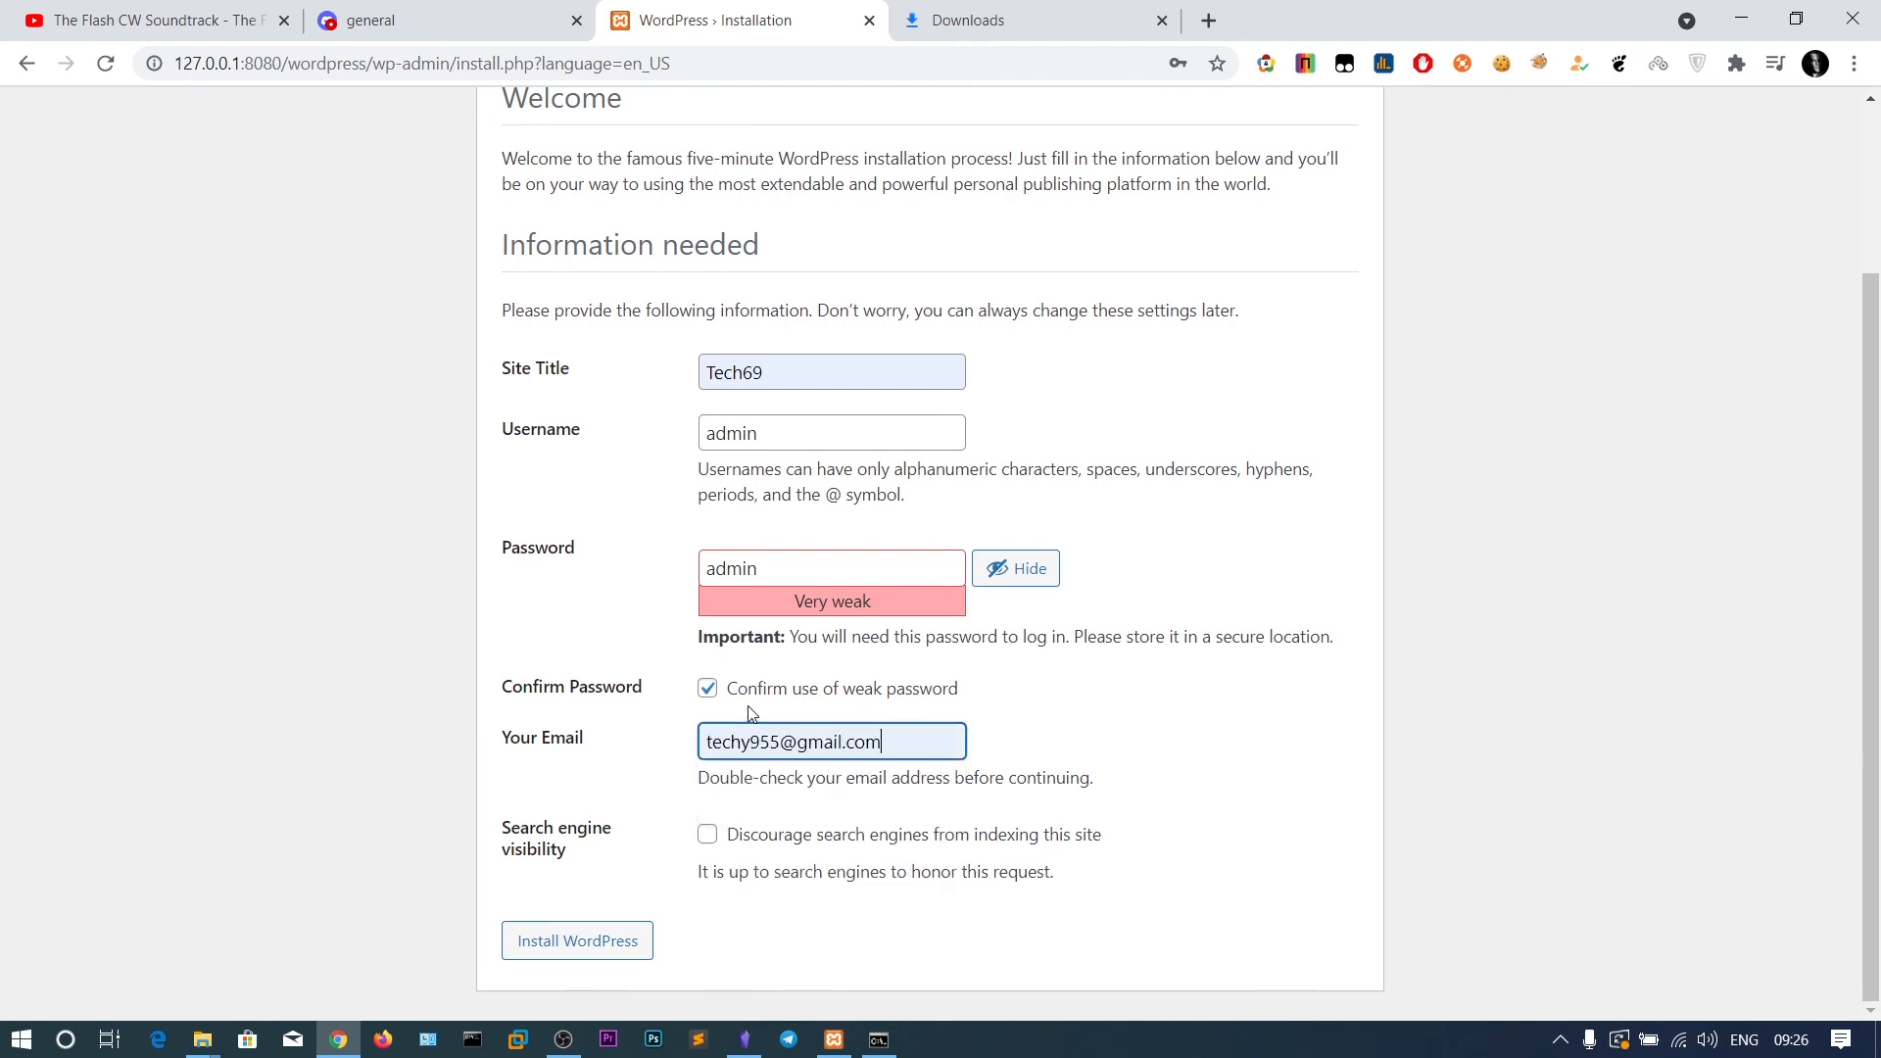
pyautogui.click(598, 943)
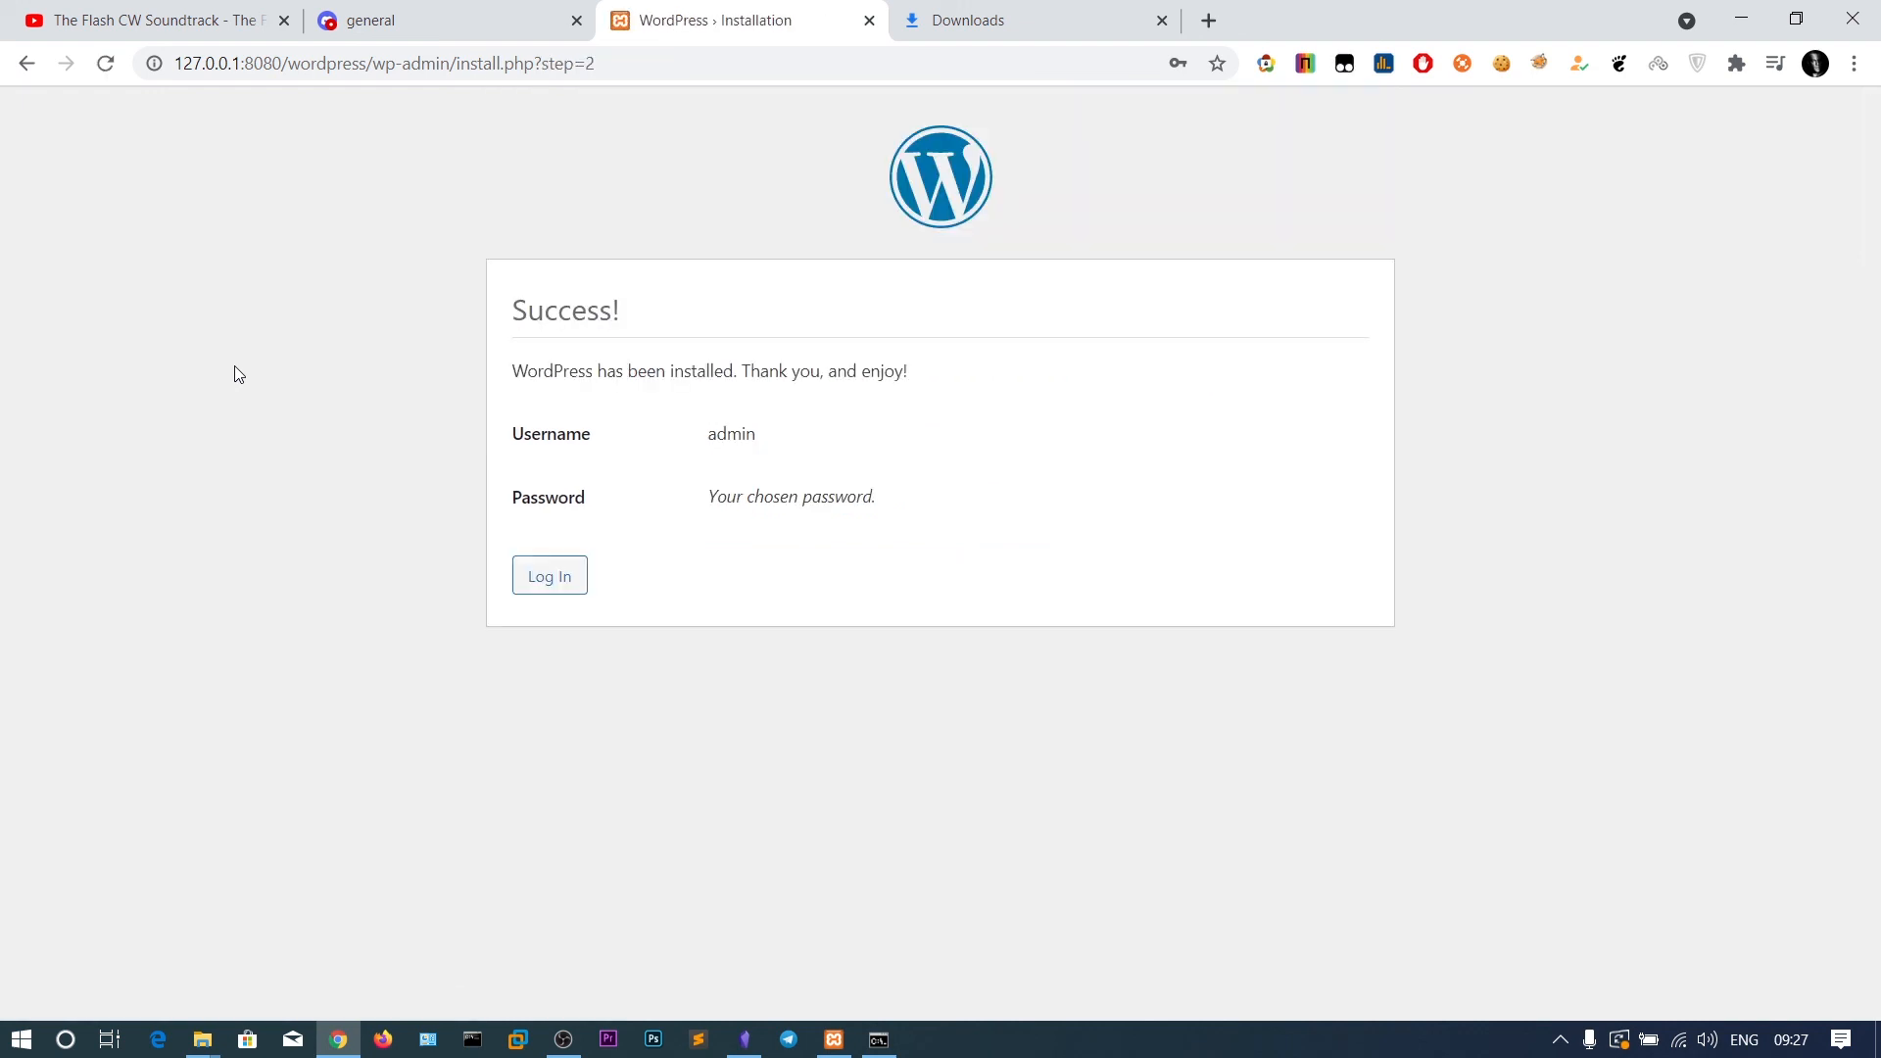
# Go from the Success page to the WordPress login page
pyautogui.click(566, 576)
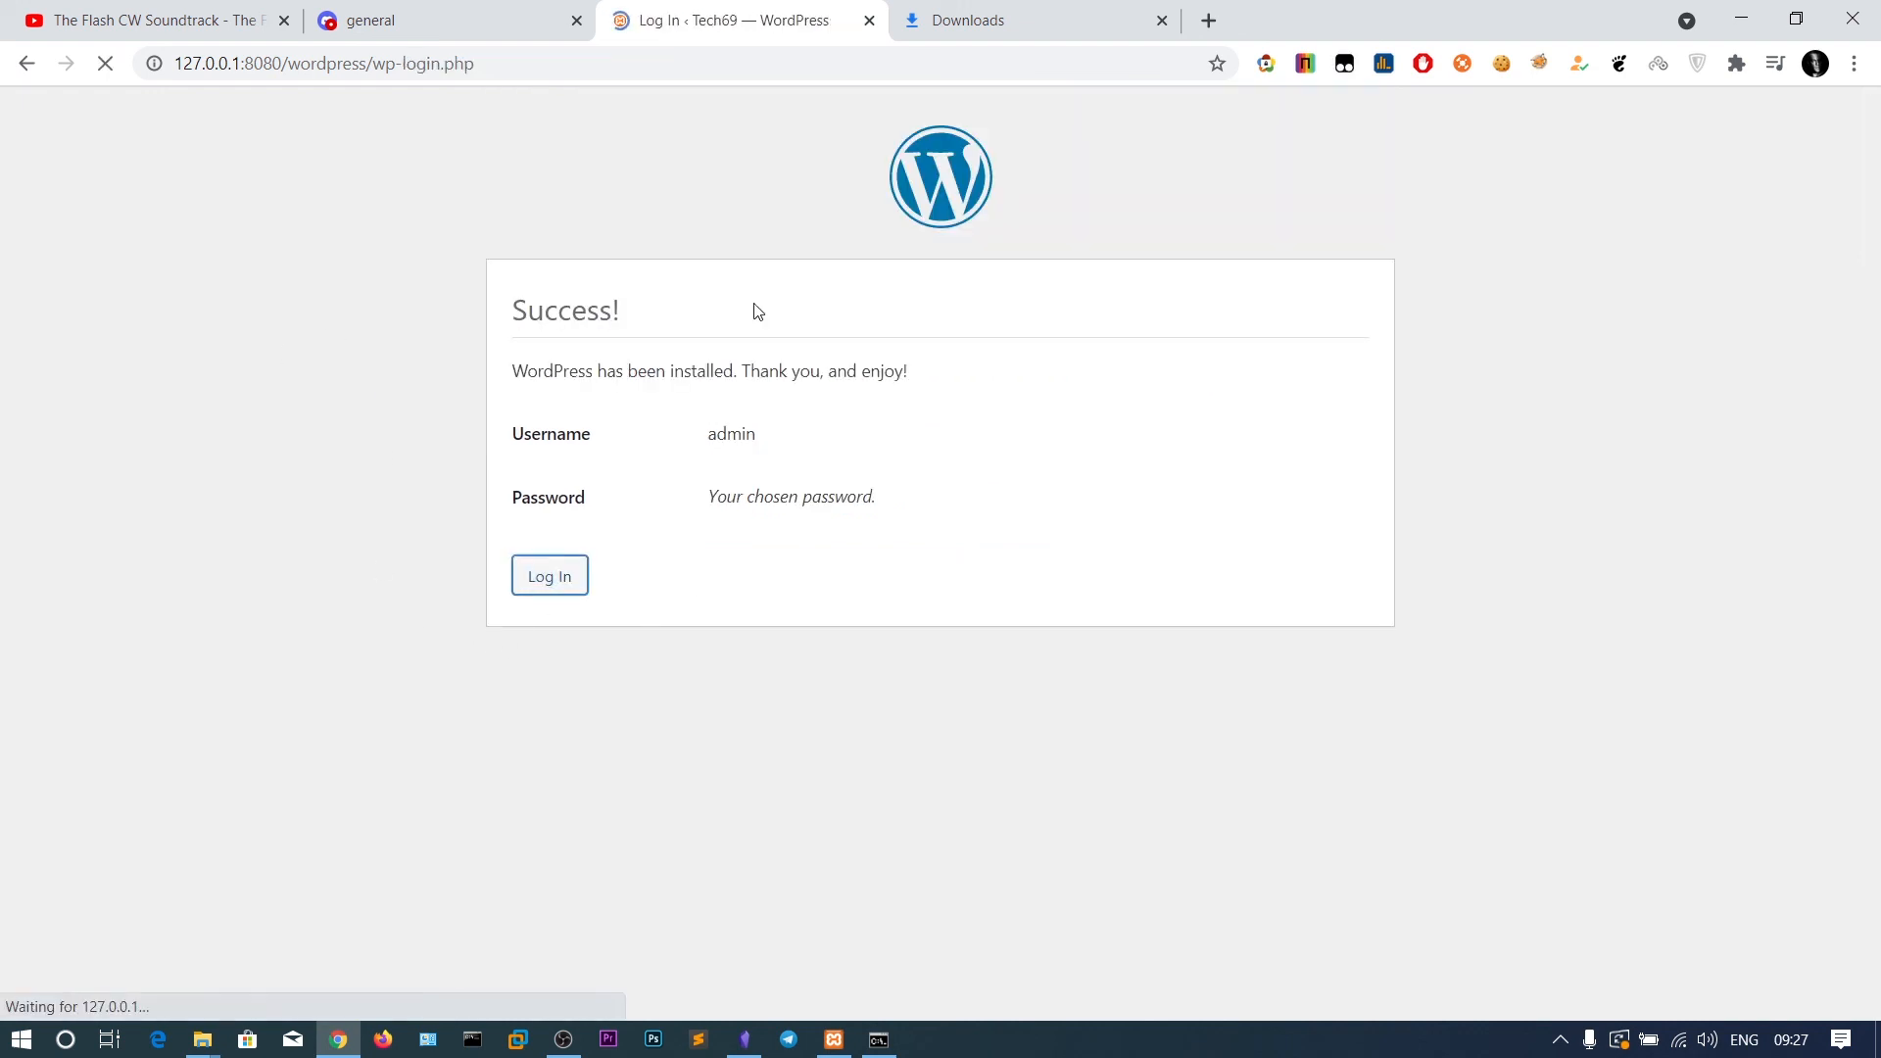